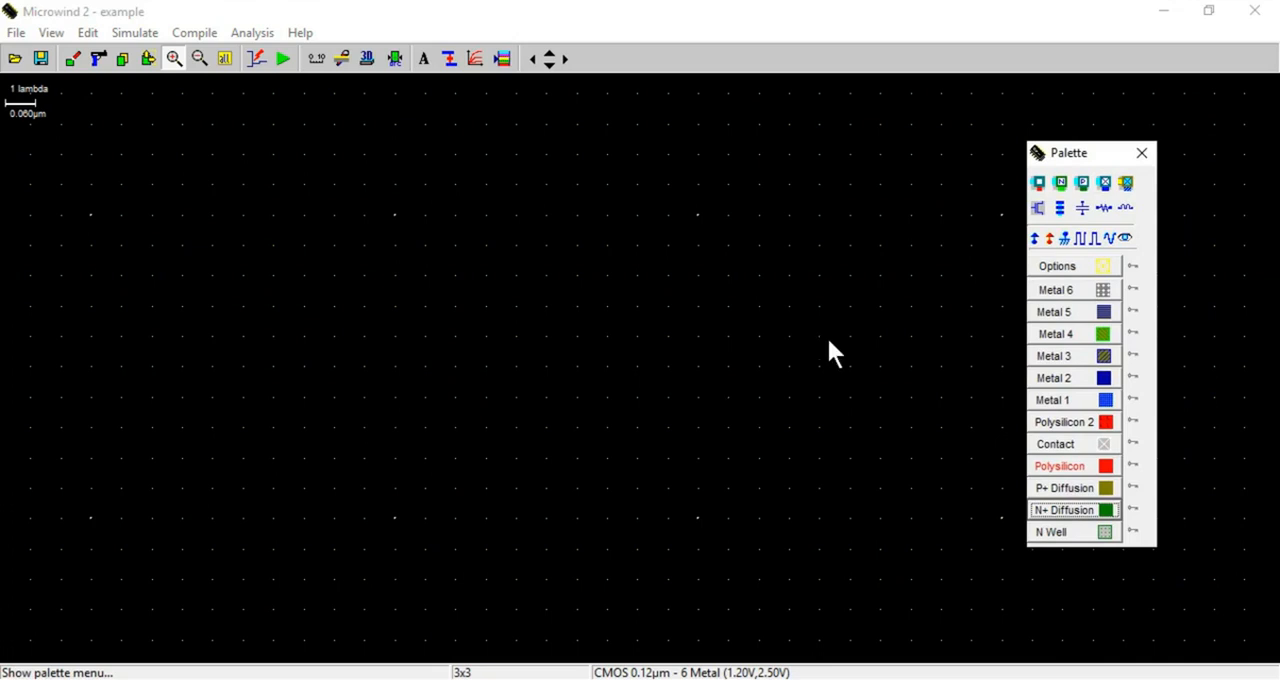
Draw a 9 x 3 lambda N+ diffusion box and cross it vertically with a 2 x 7 lambda polysilicon gate
left_click(1082, 514)
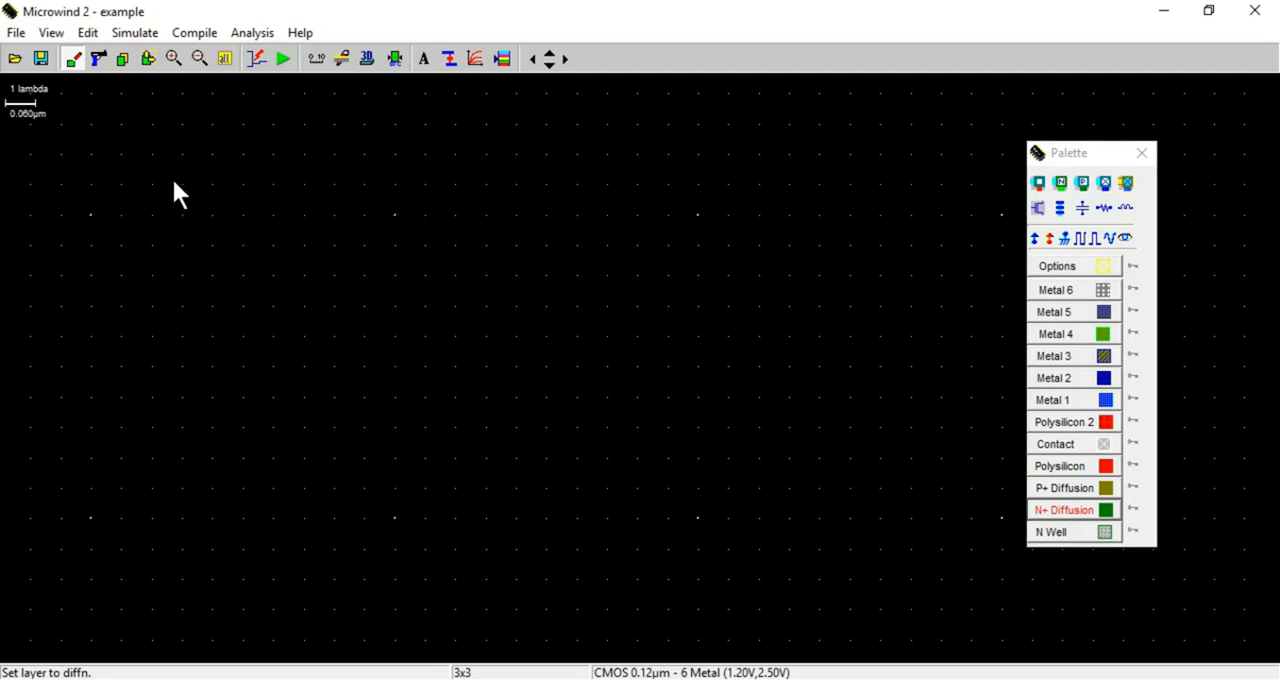
mouse_move(180, 155)
left_mouse_down()
mouse_move(206, 220)
mouse_move(240, 251)
mouse_move(300, 263)
mouse_move(457, 252)
left_mouse_up()
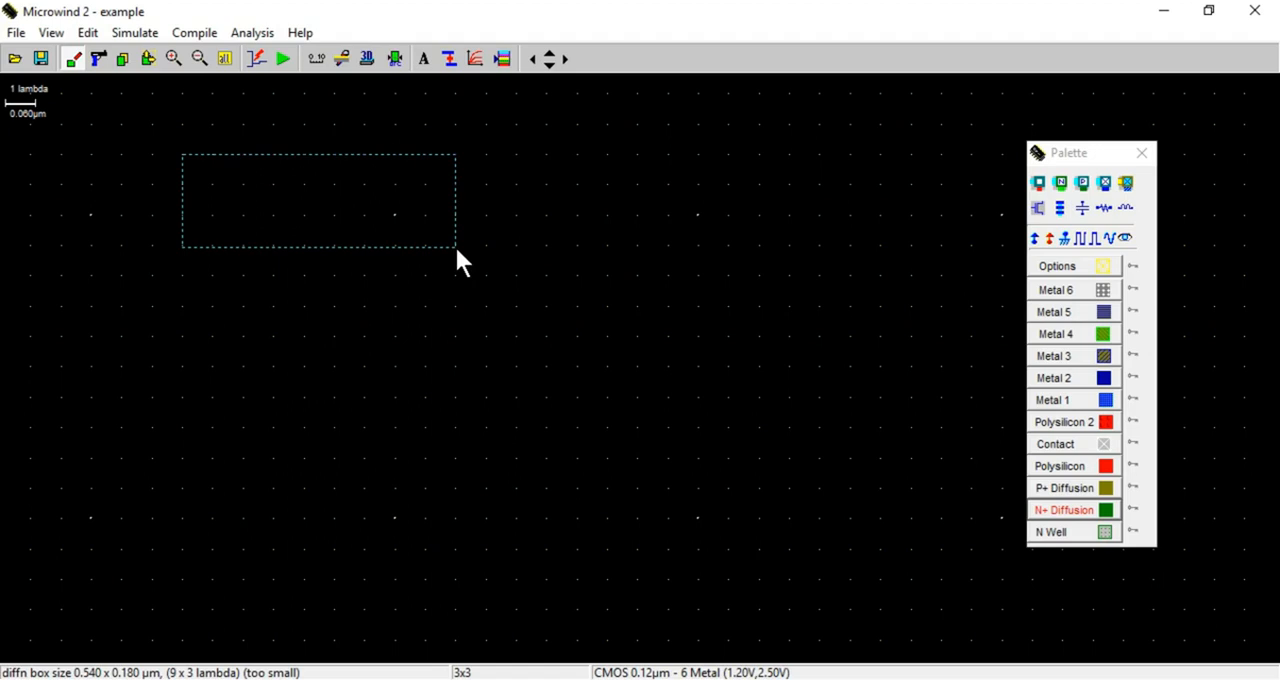
left_click_drag(455, 245, 456, 242)
left_click_drag(456, 242, 455, 242)
left_click_drag(456, 248, 456, 248)
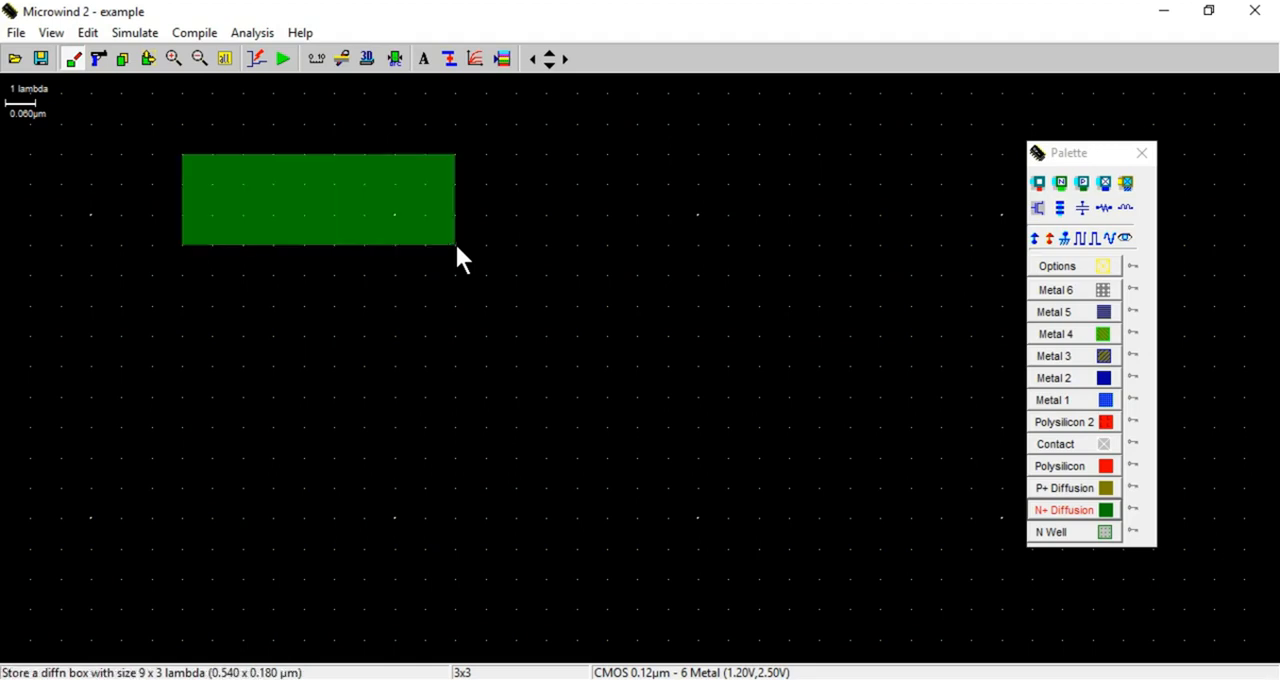
left_click(1064, 469)
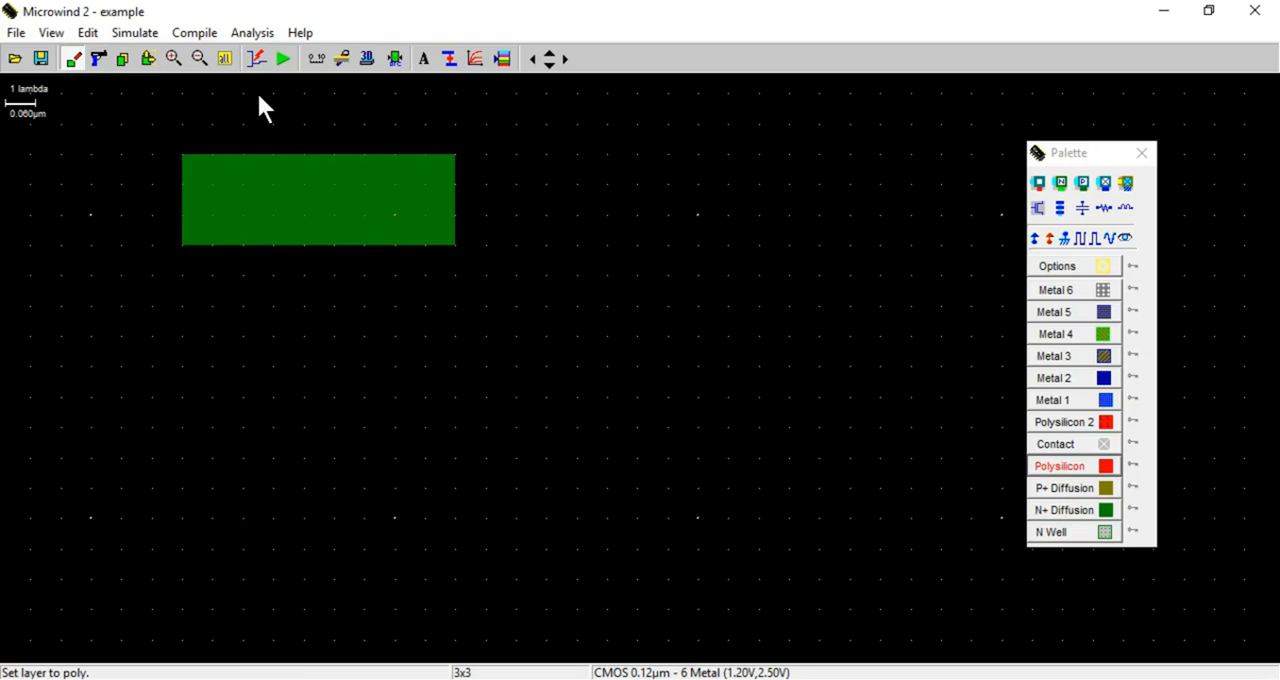
left_click_drag(273, 93, 334, 308)
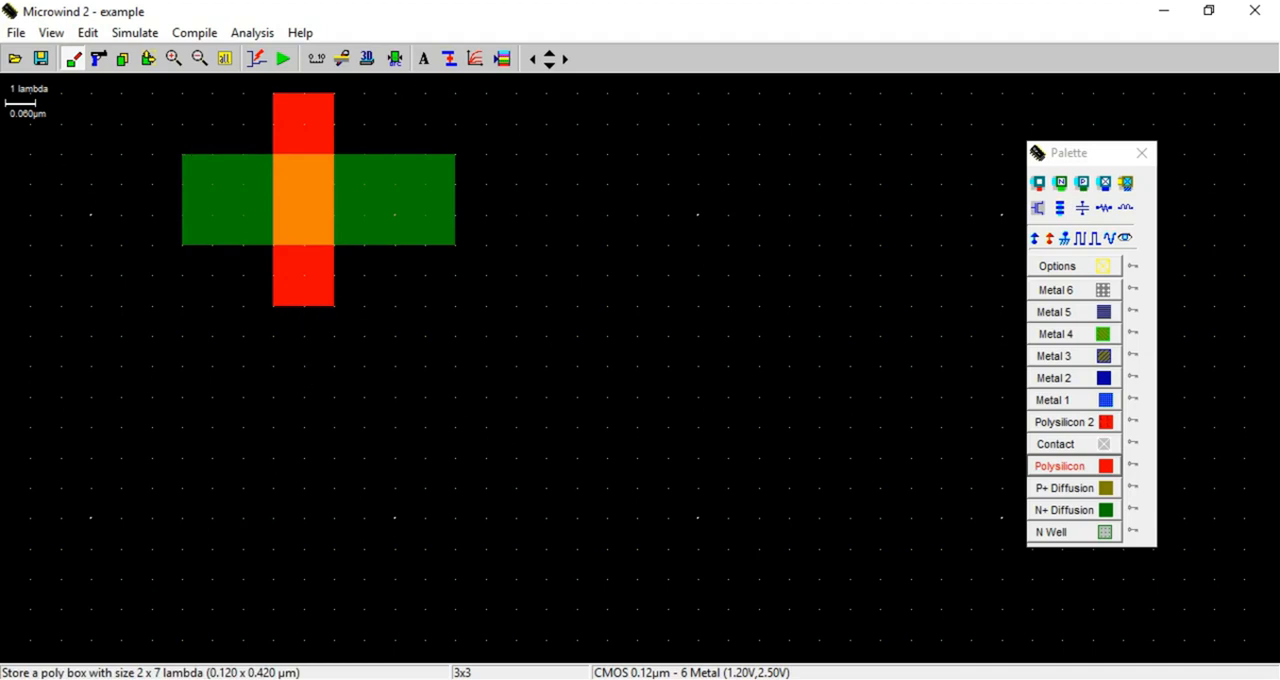
Switch to the CMOS design PDF, examine the nMOS construction diagram, and return to the Microwind layout
left_click(177, 634)
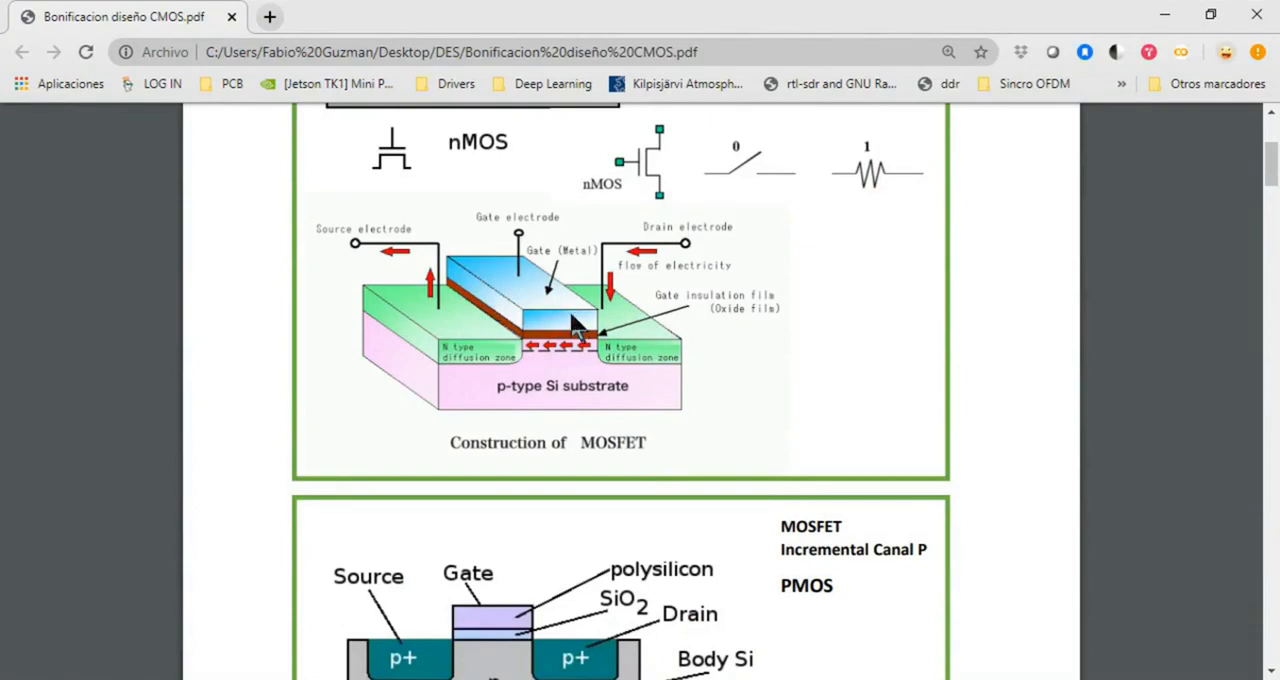
scroll(620, 395, "down", 1)
left_click(352, 679)
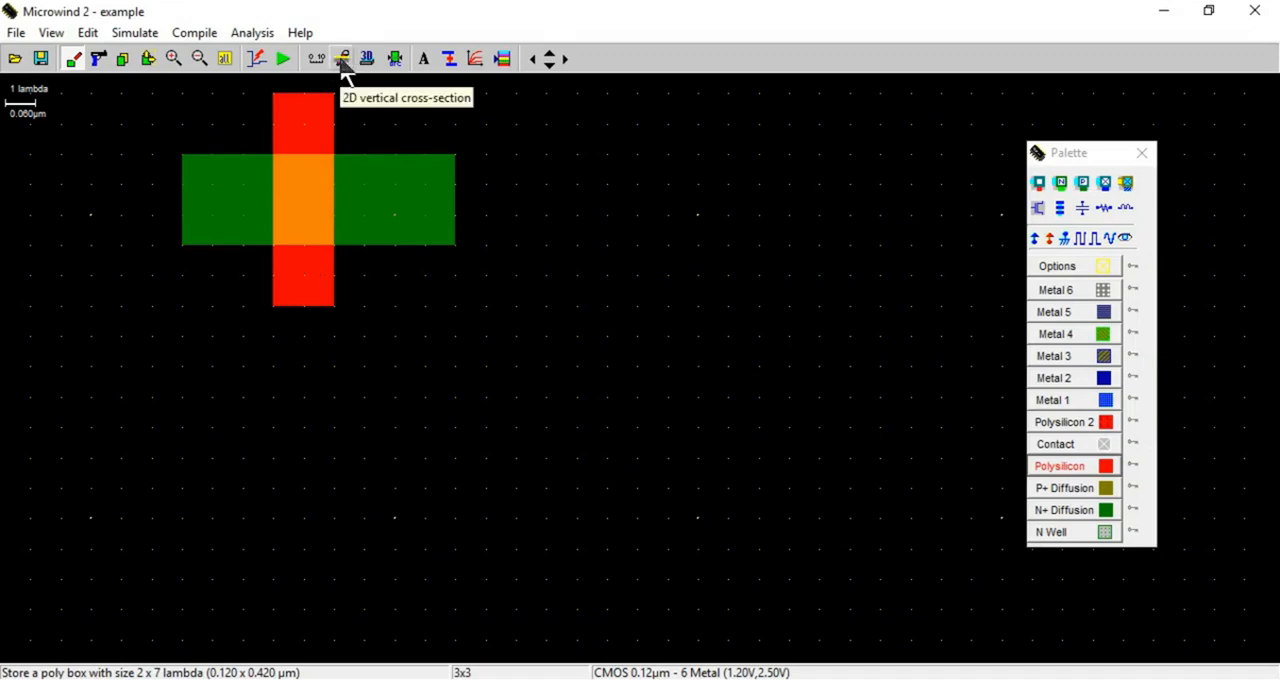
View the 2D vertical cross-section along a horizontal line through the diffusion and the polysilicon gate
left_click(342, 62)
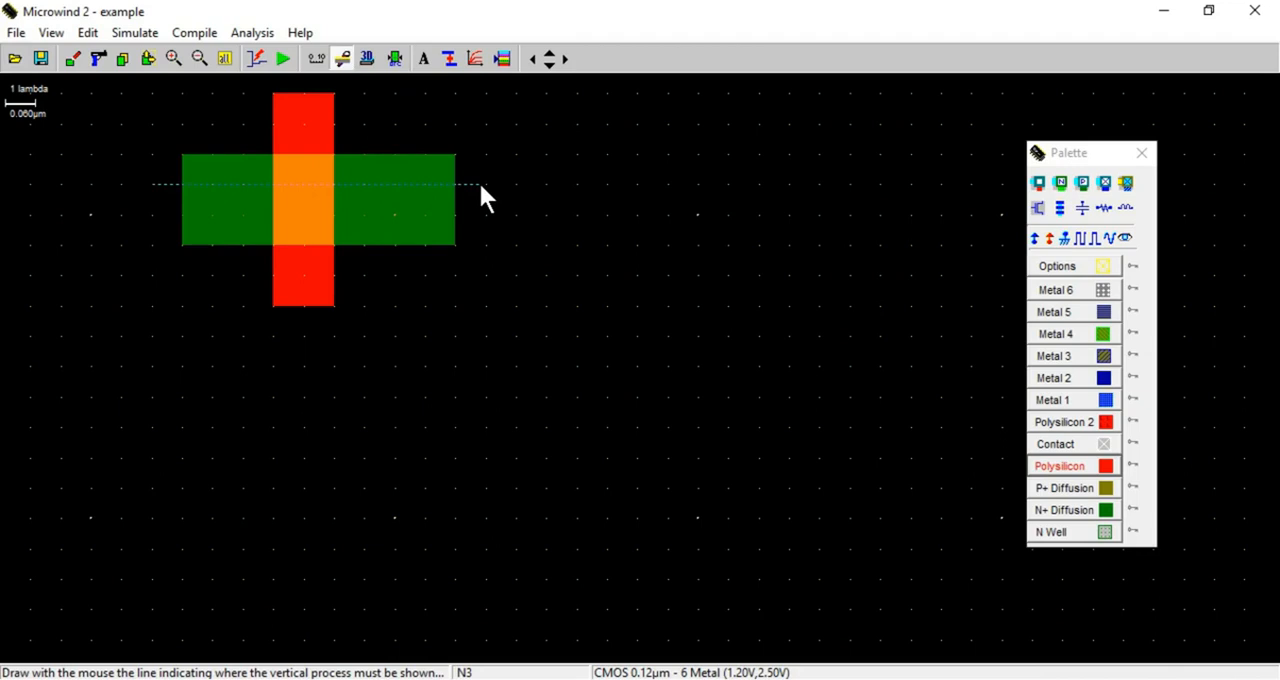
left_click_drag(480, 186, 480, 186)
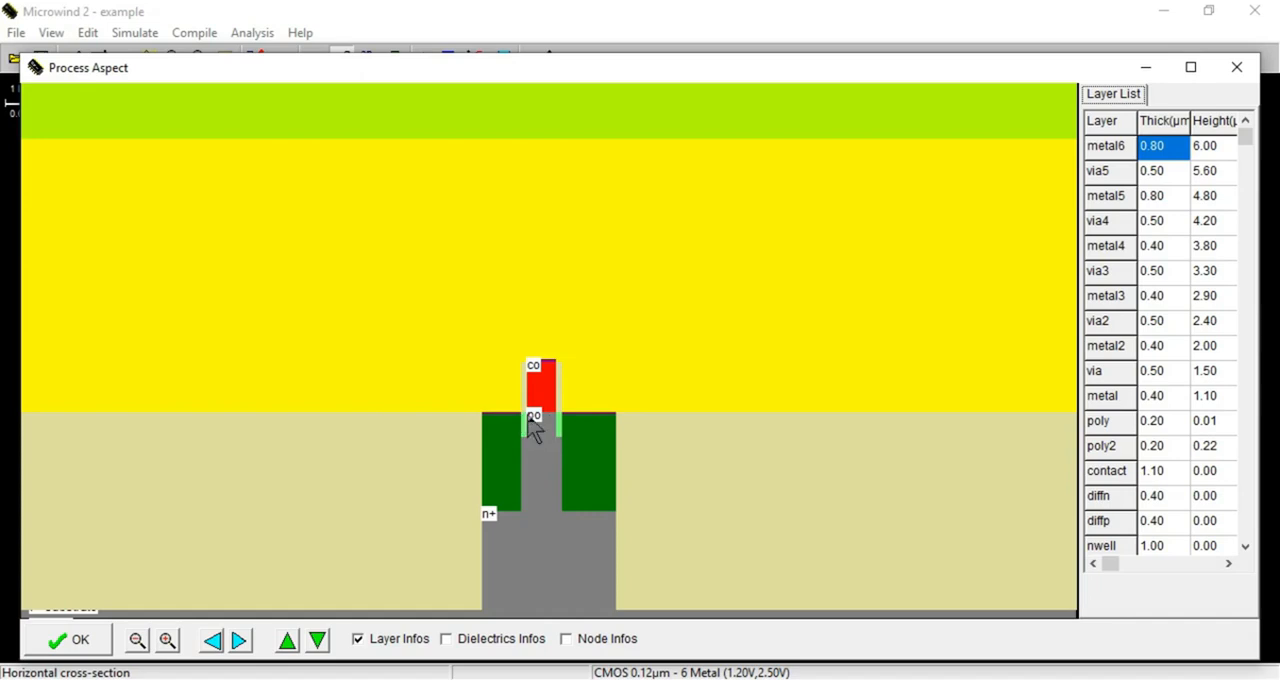
left_click(1237, 67)
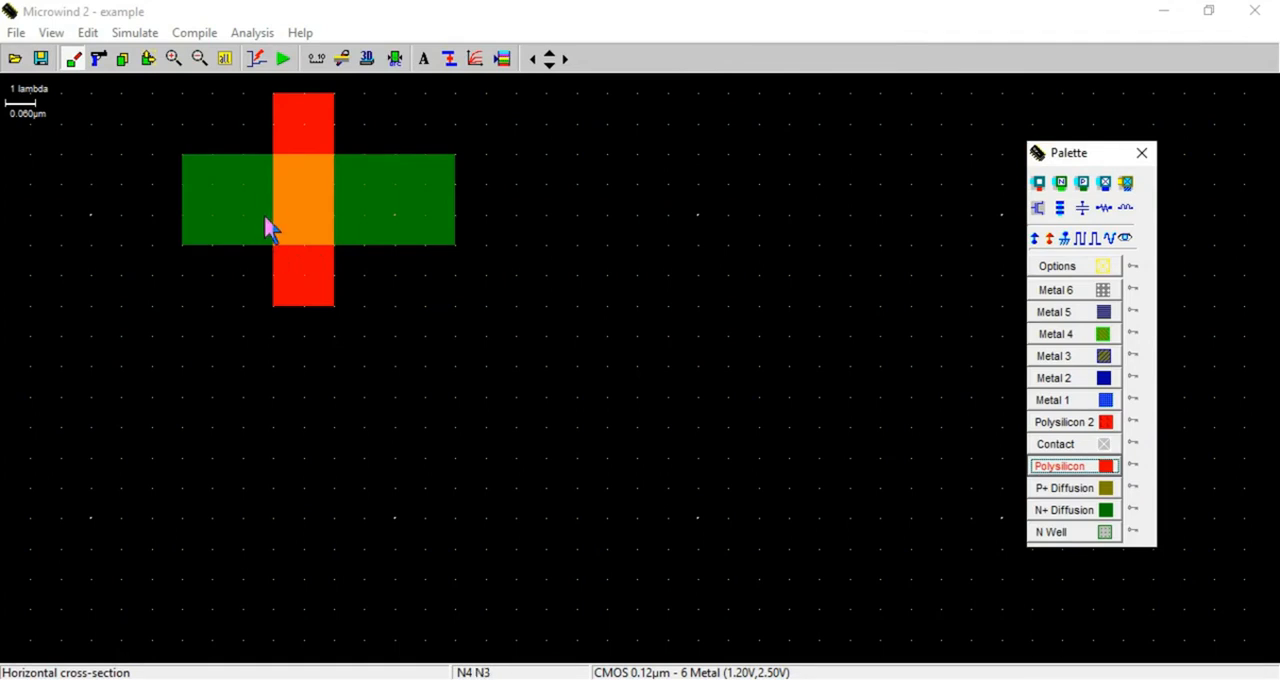
Examine the nMOS transistor's Id vs. Vd and Id vs. Vg characteristic curves
left_click(290, 679)
left_click(476, 60)
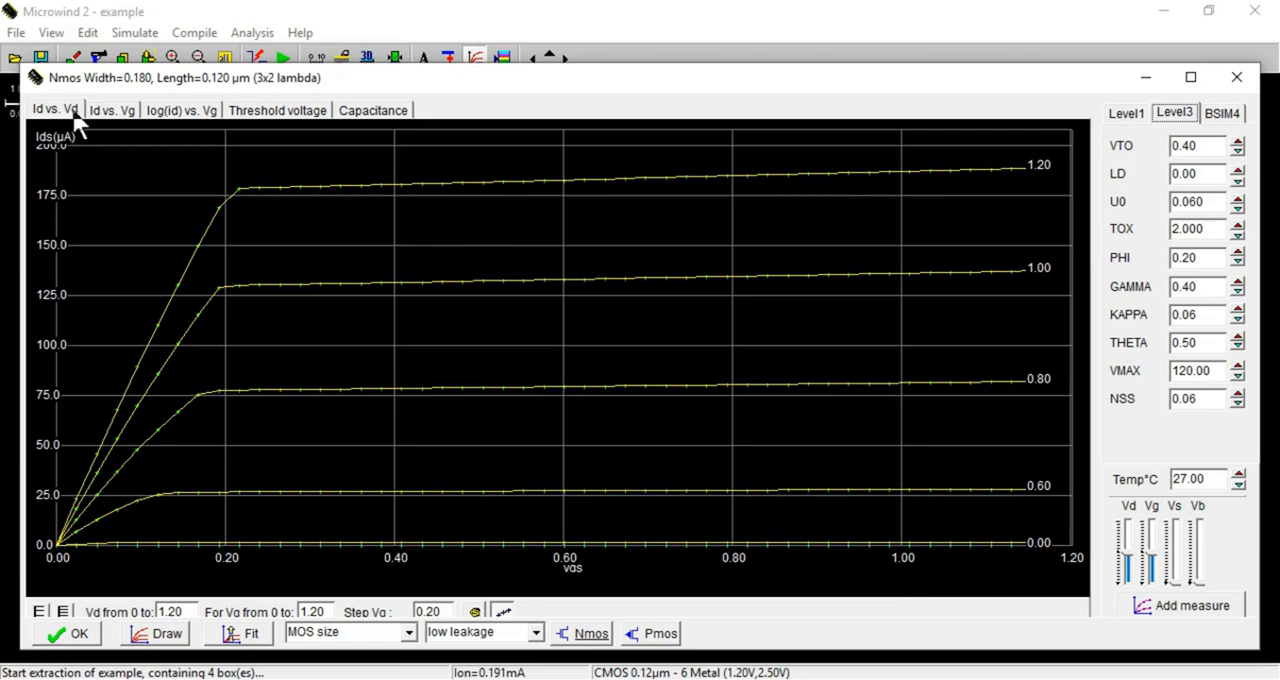
left_click(108, 112)
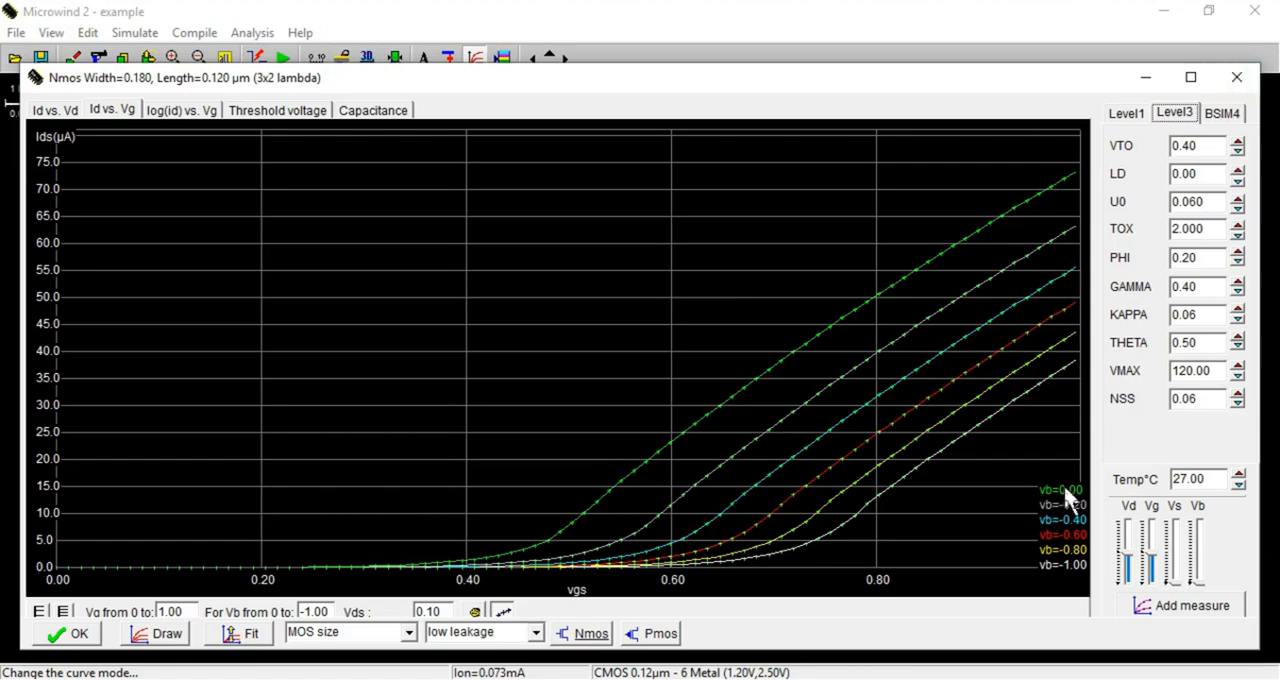
left_click(1237, 80)
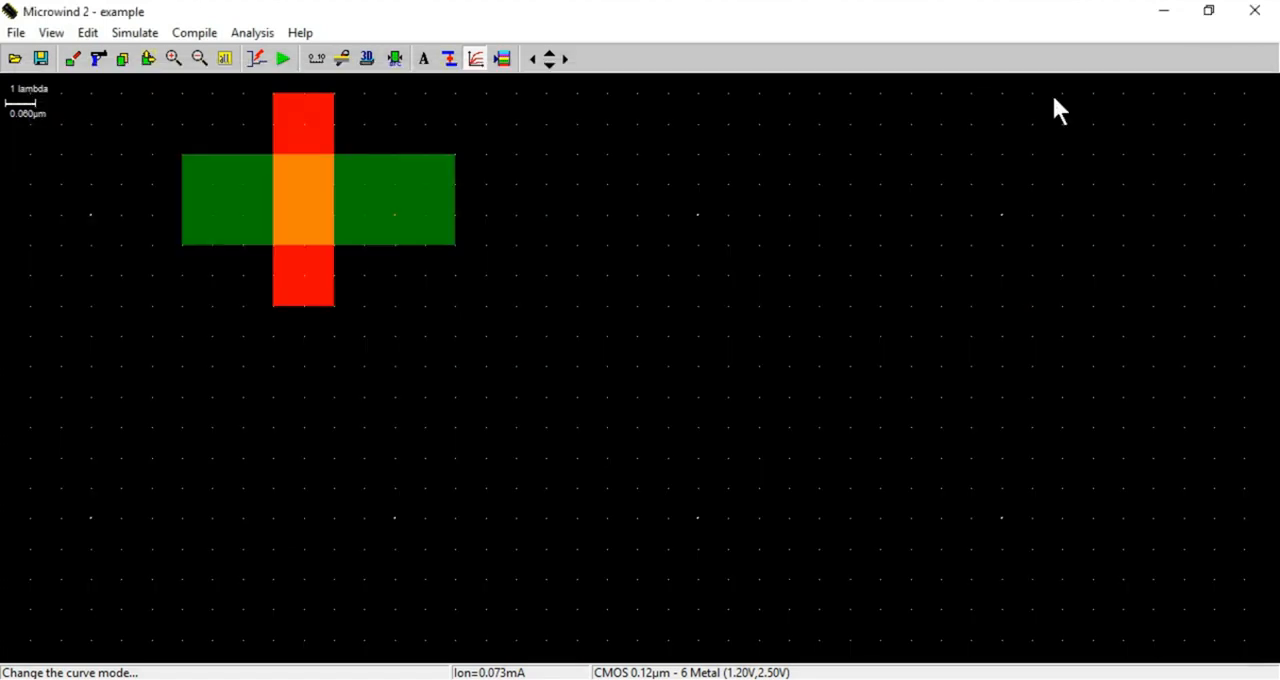
Review the transistor's 2D vertical cross-section again, cutting horizontally across source, gate and drain
left_click(342, 60)
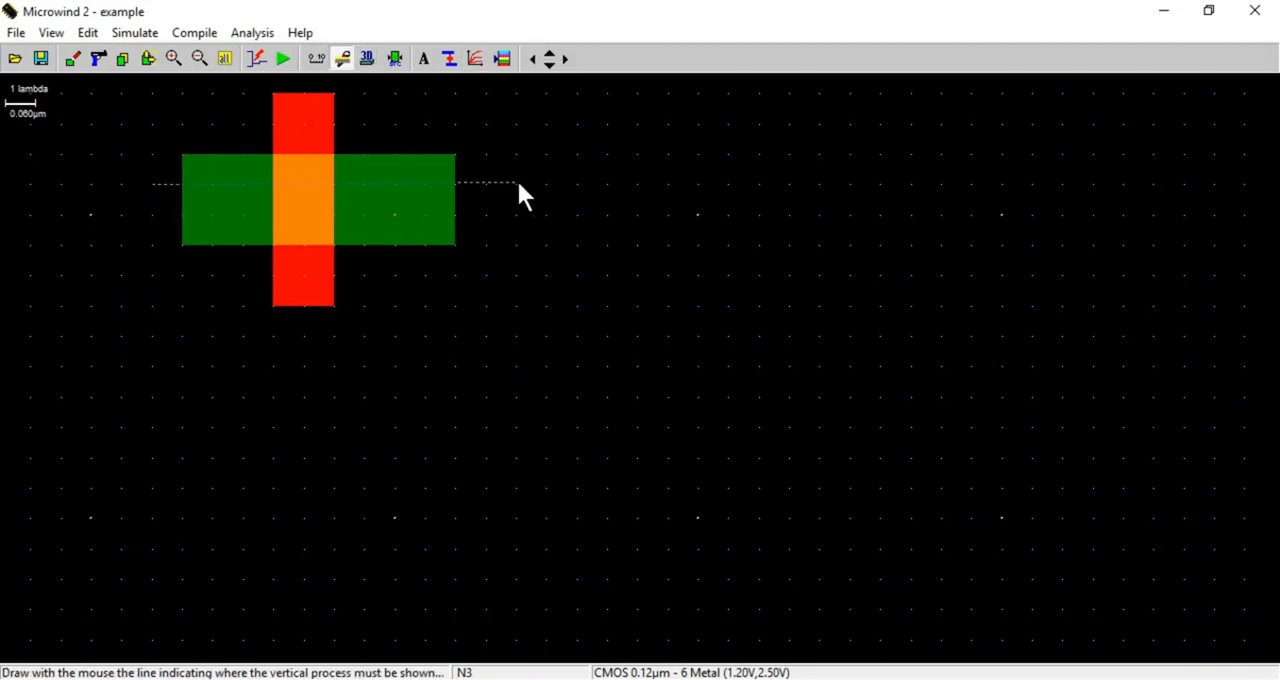
left_click_drag(518, 183, 518, 183)
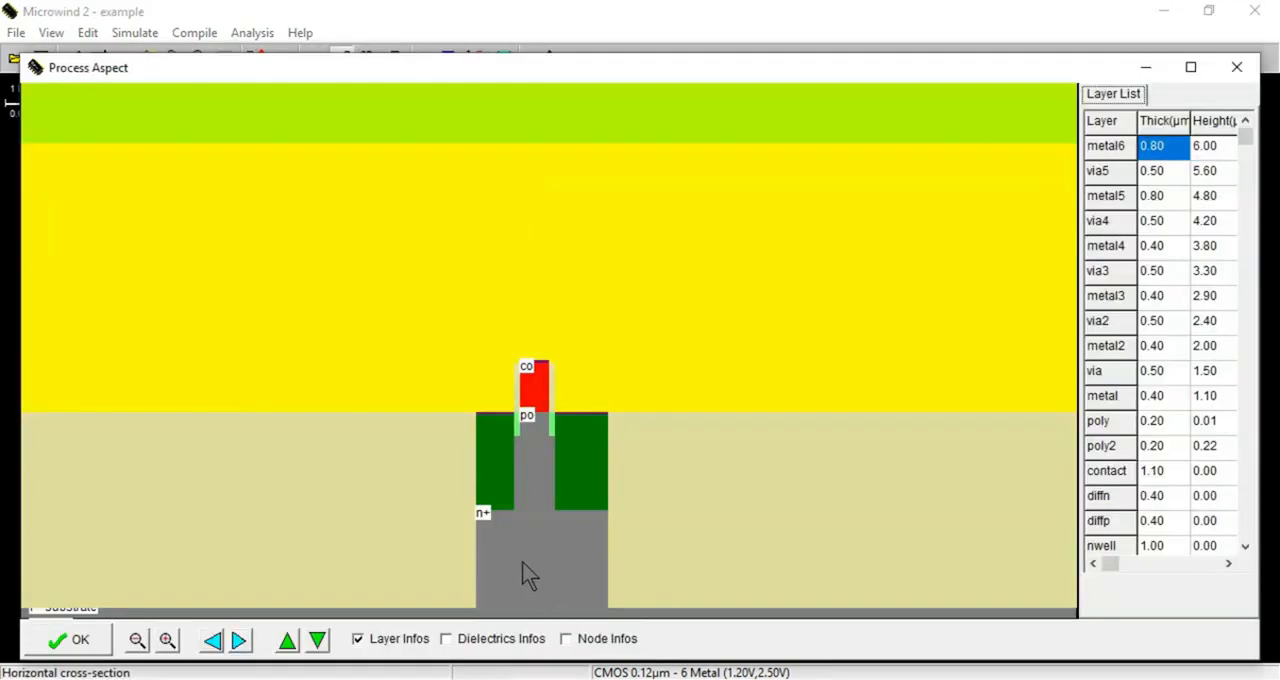
left_click(1237, 67)
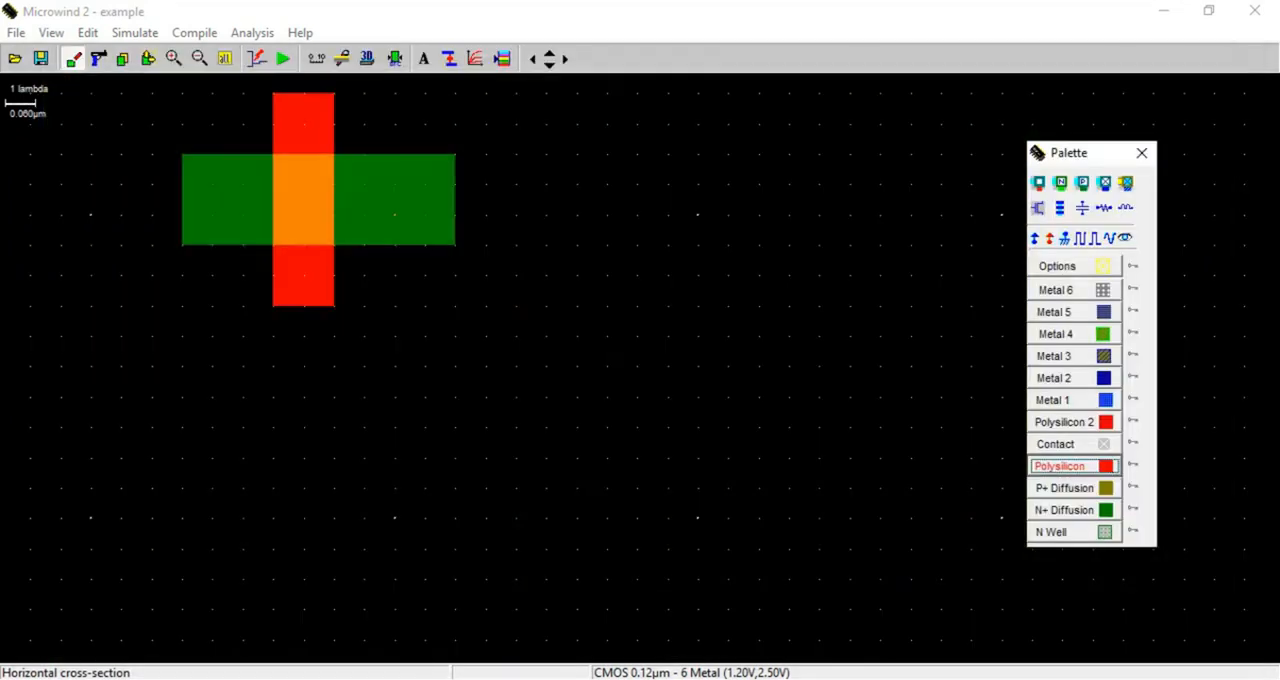
Examine the nMOS threshold voltage curves and view the Level1 model parameters
left_click(300, 679)
left_click(475, 60)
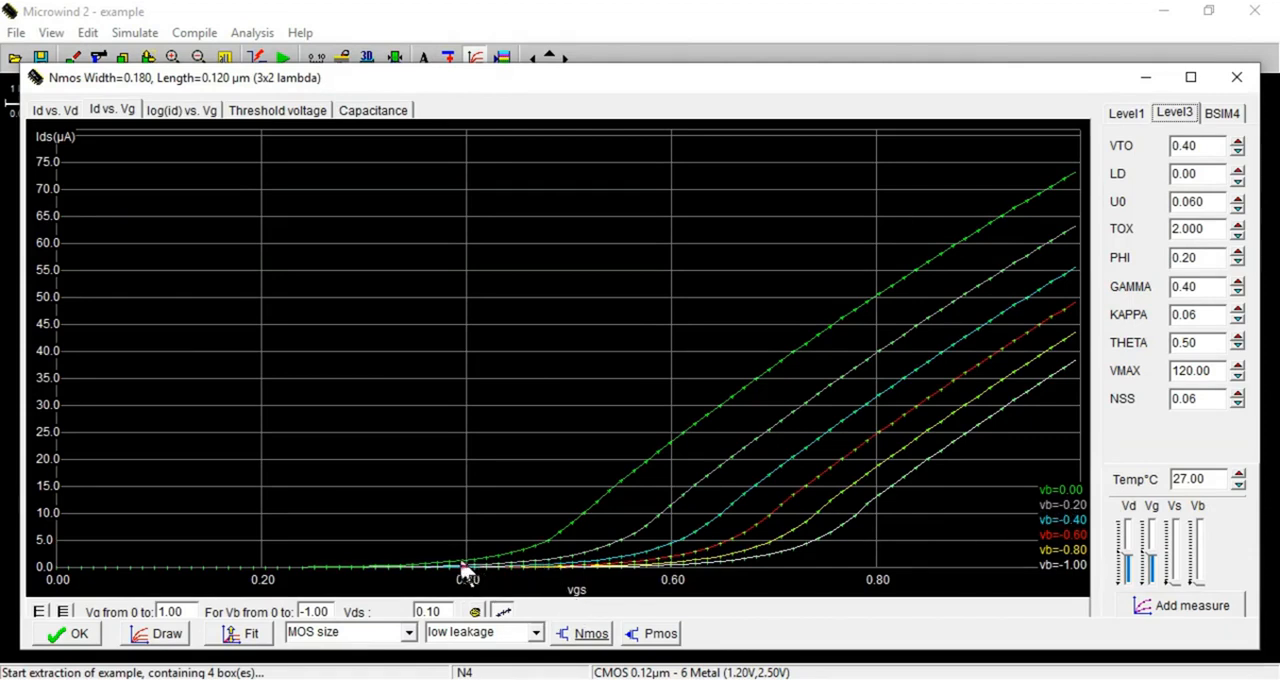
left_click(278, 112)
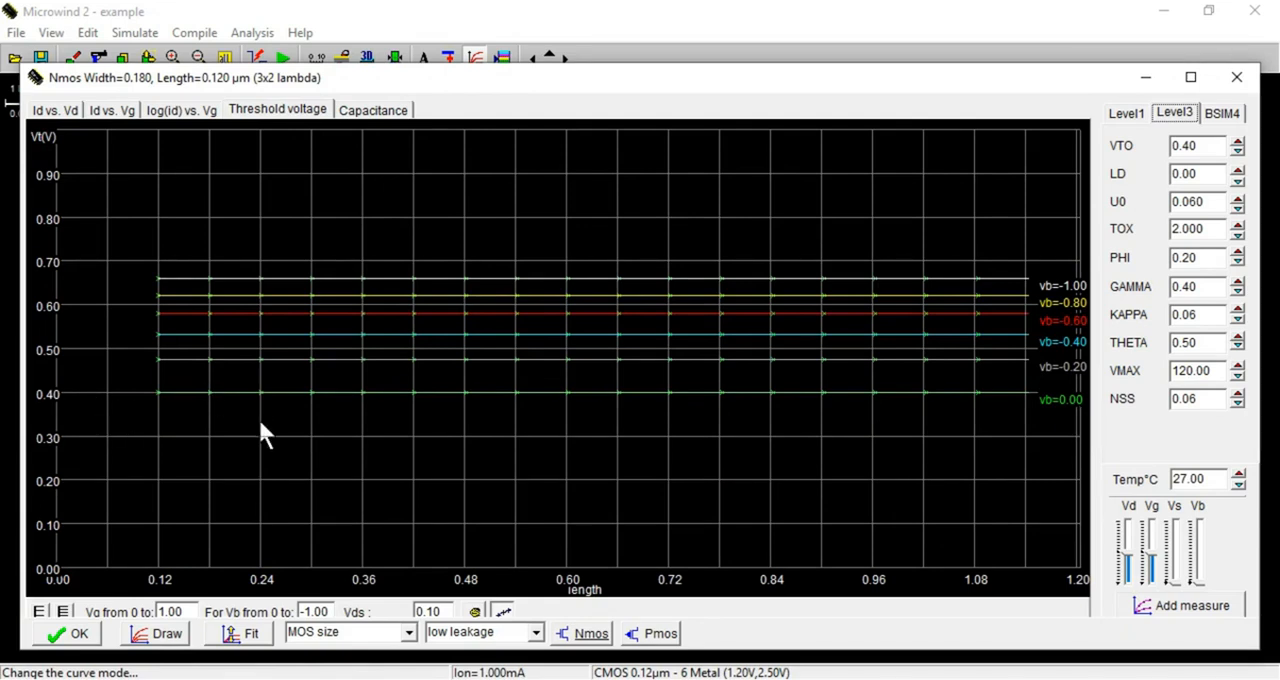
left_click(1127, 114)
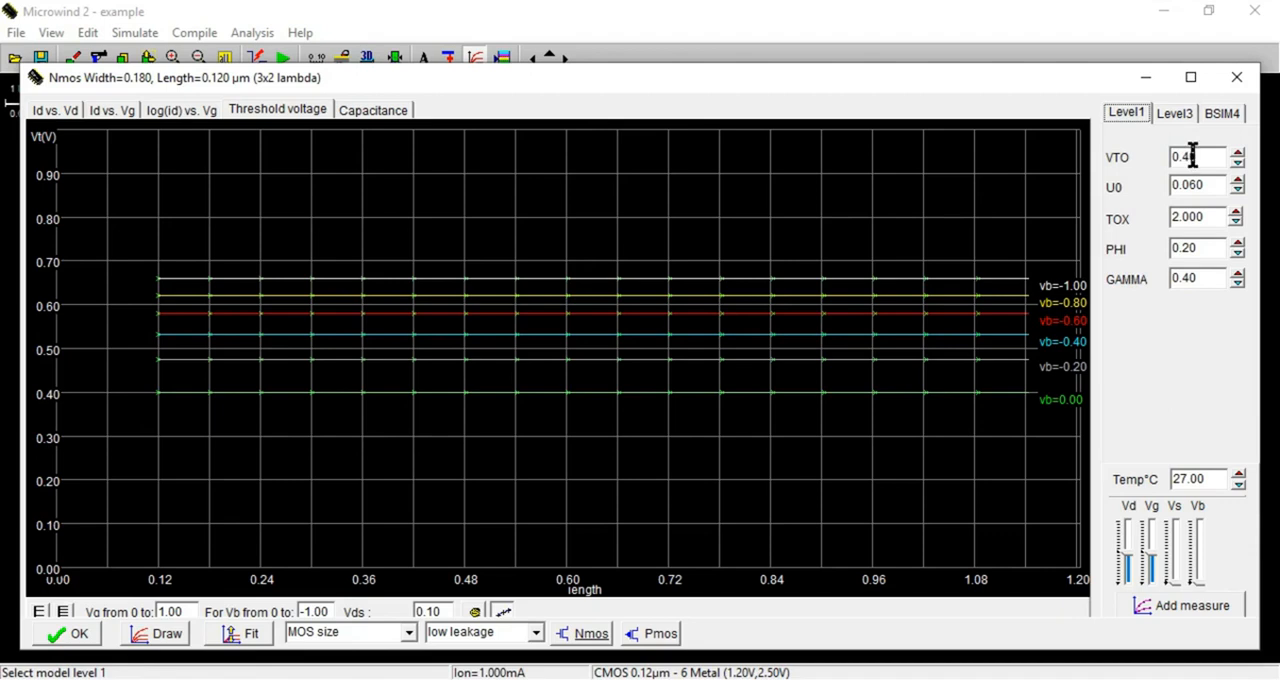
left_click(1231, 84)
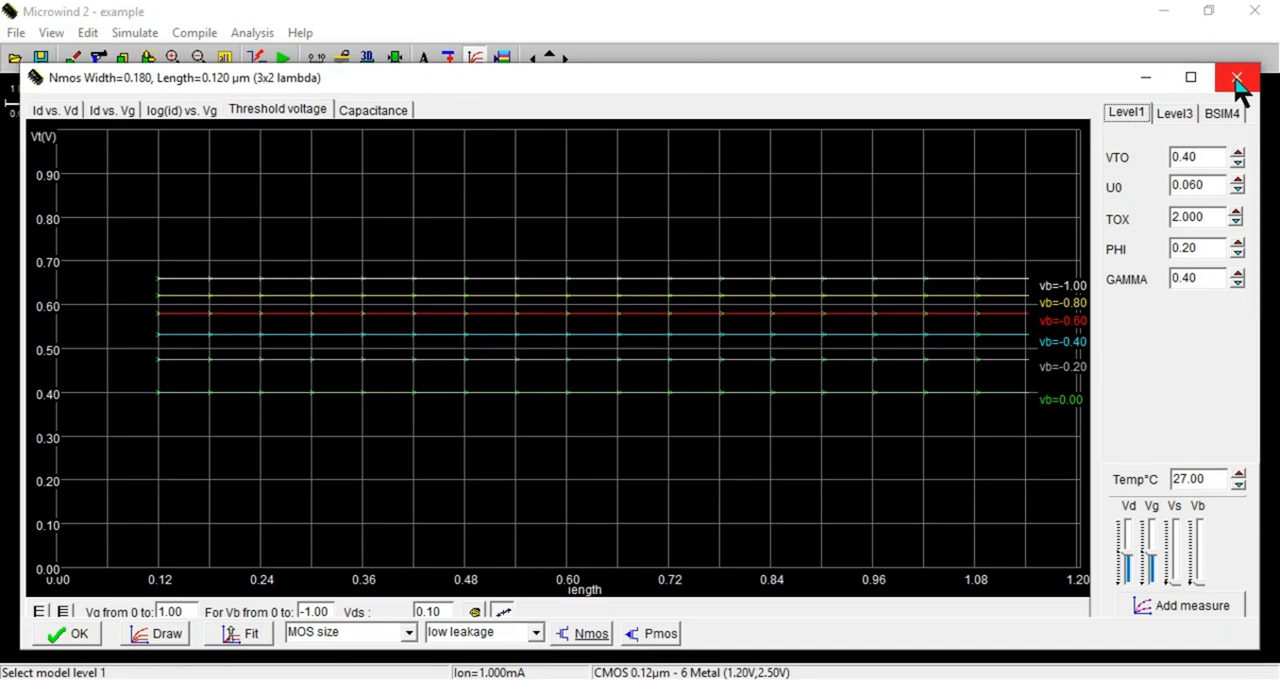
left_click_drag(1006, 90, 1028, 104)
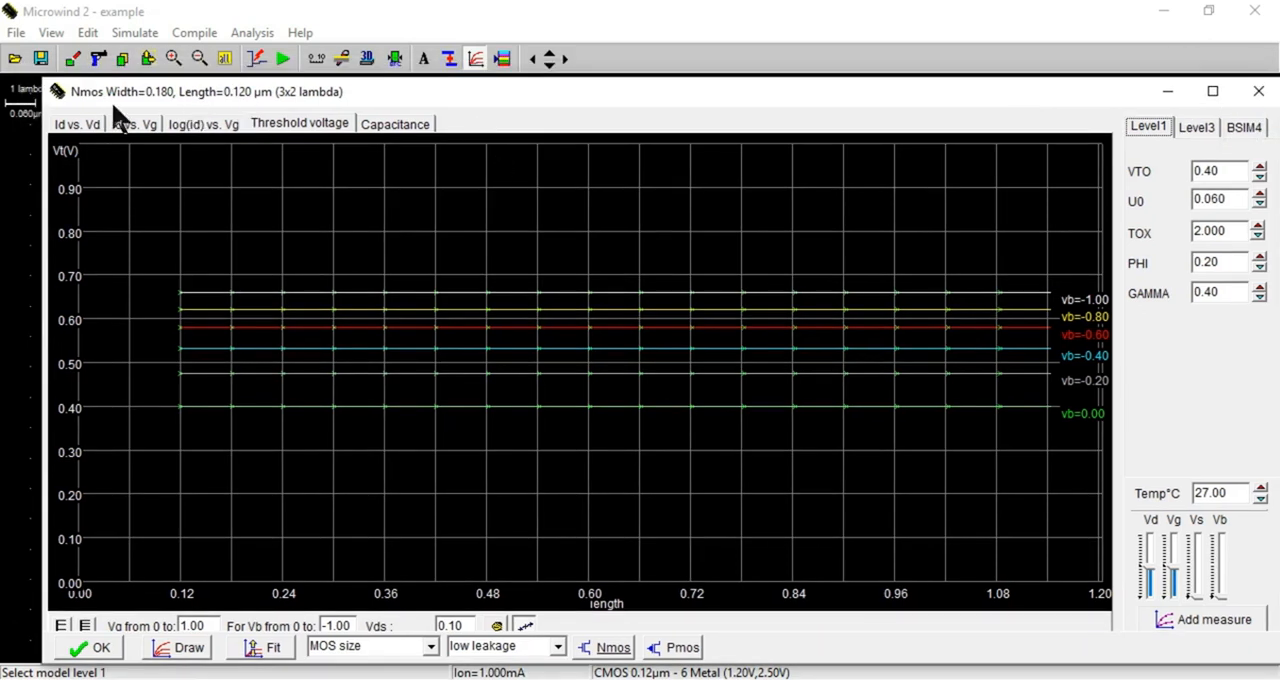
left_click(1258, 91)
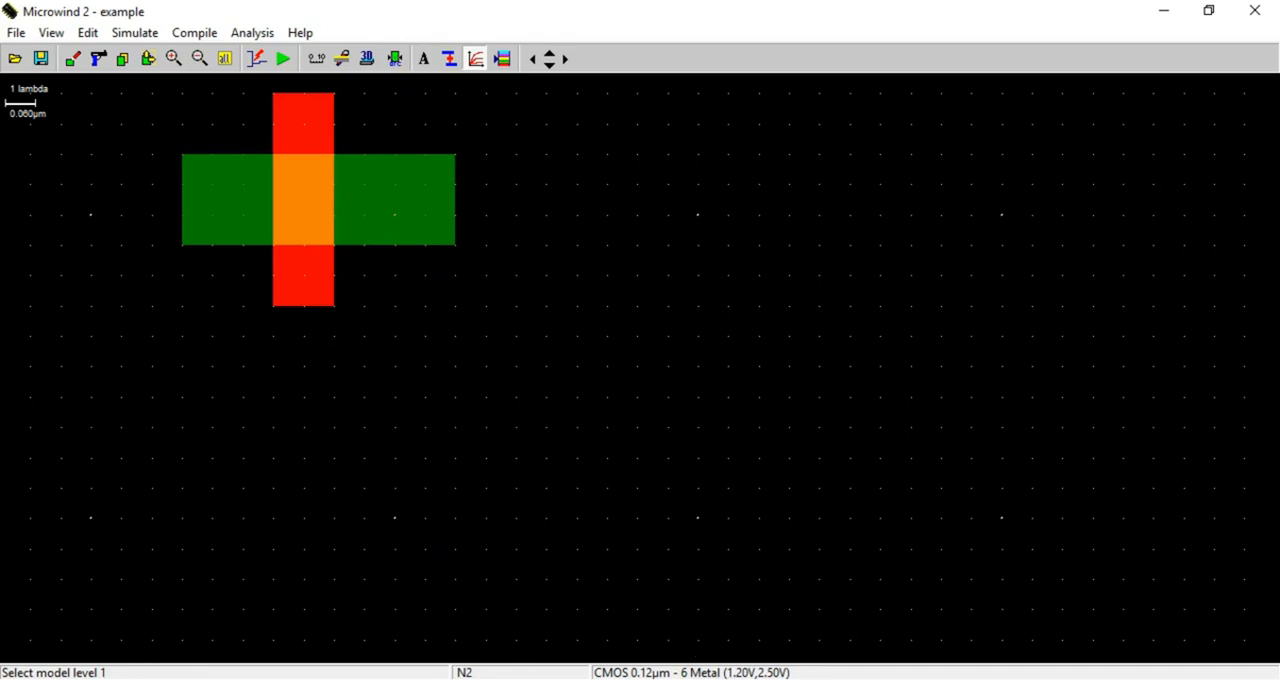
Consult the MOSFET construction diagrams in the CMOS design PDF
left_click(160, 590)
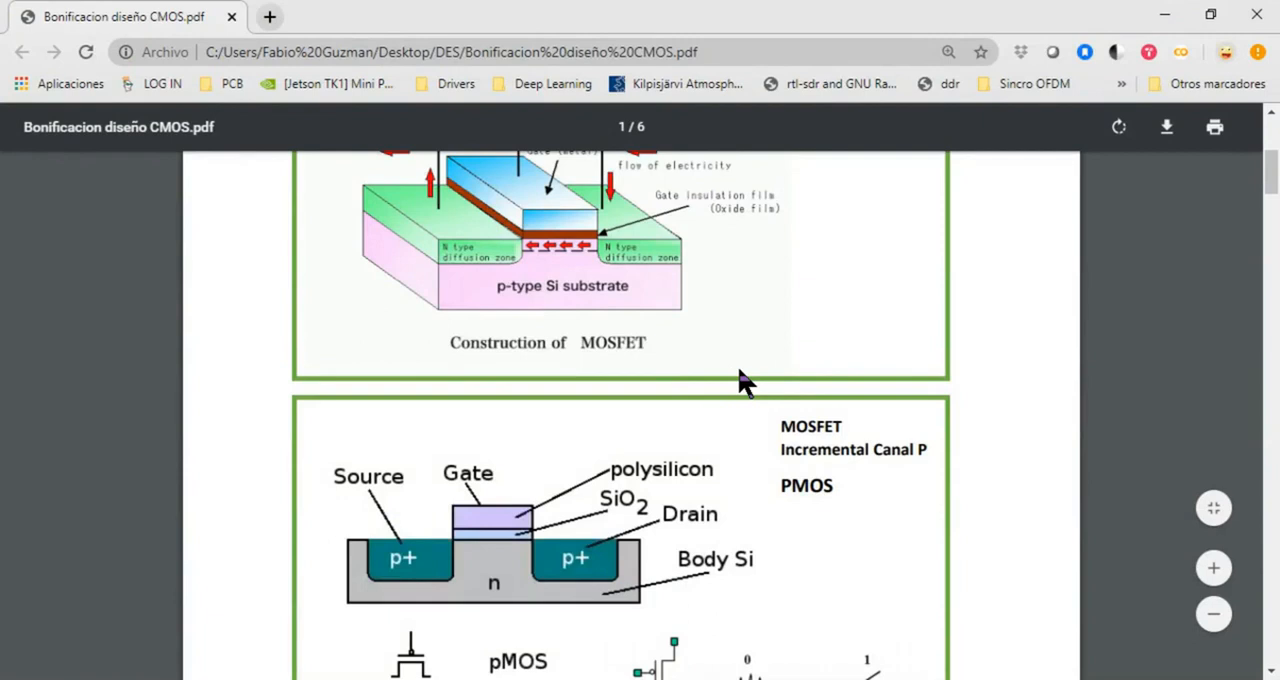
scroll(690, 490, "up", 4)
scroll(685, 475, "down", 15)
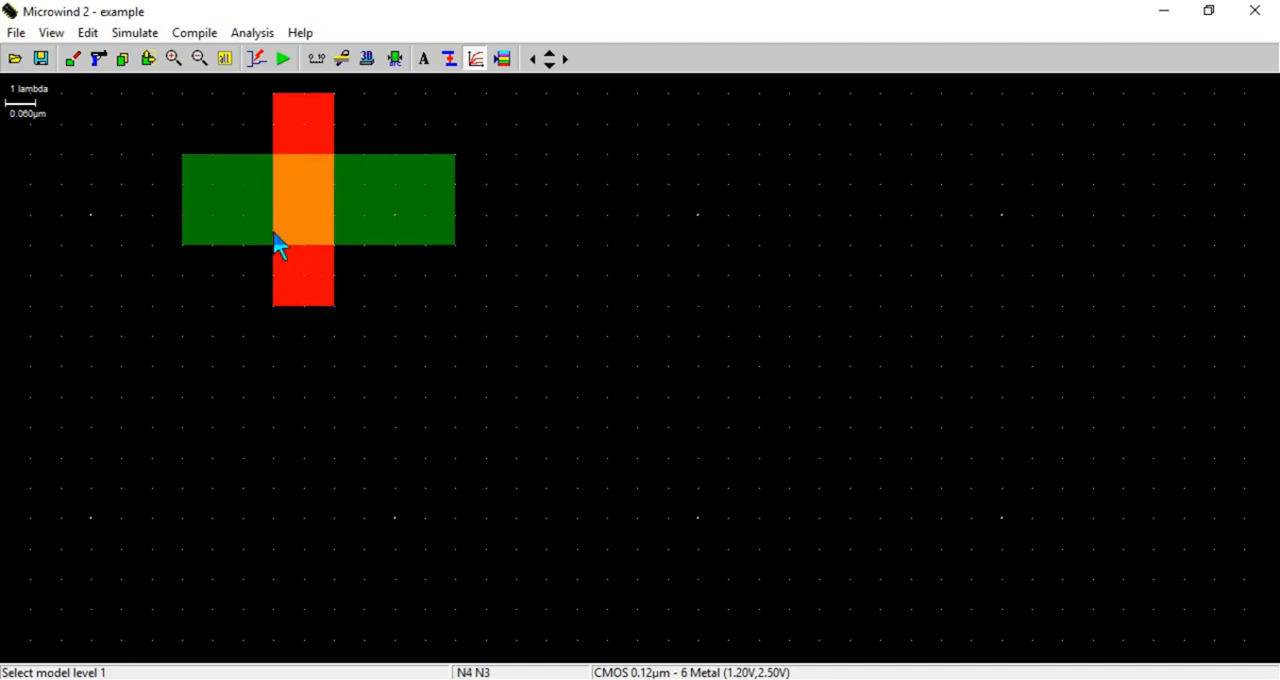
Run the design rule check on the nMOS layout
left_click(397, 60)
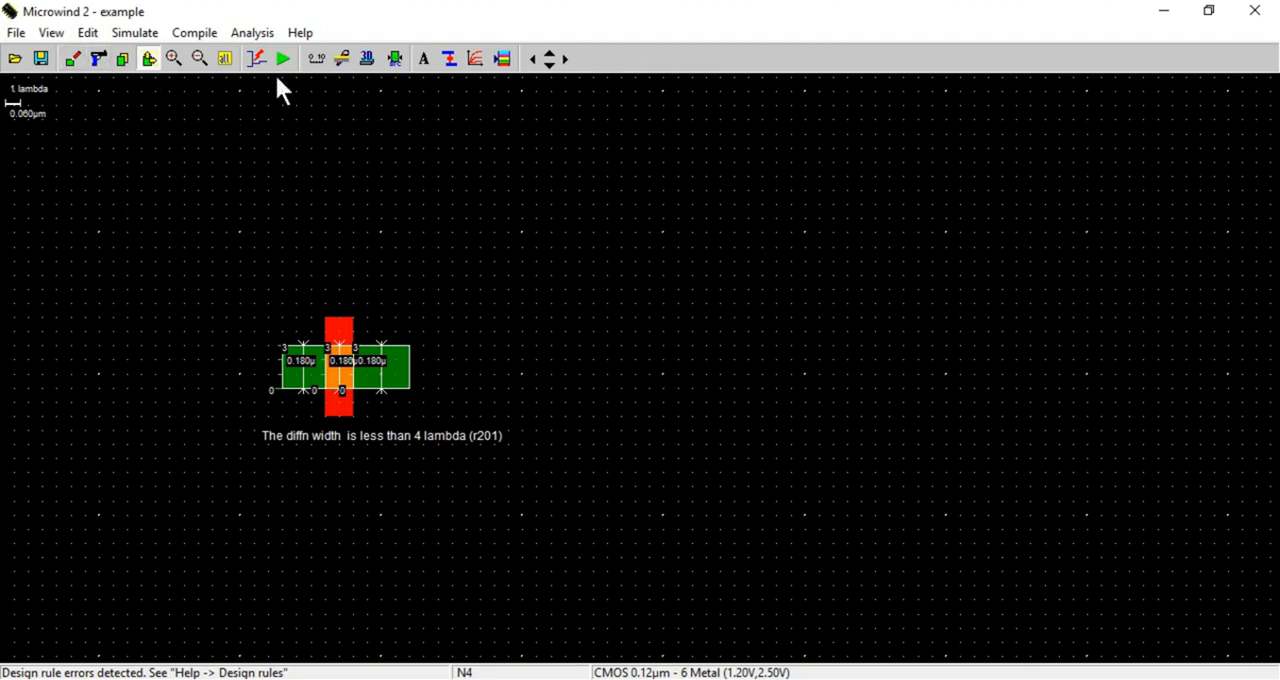
left_click(174, 59)
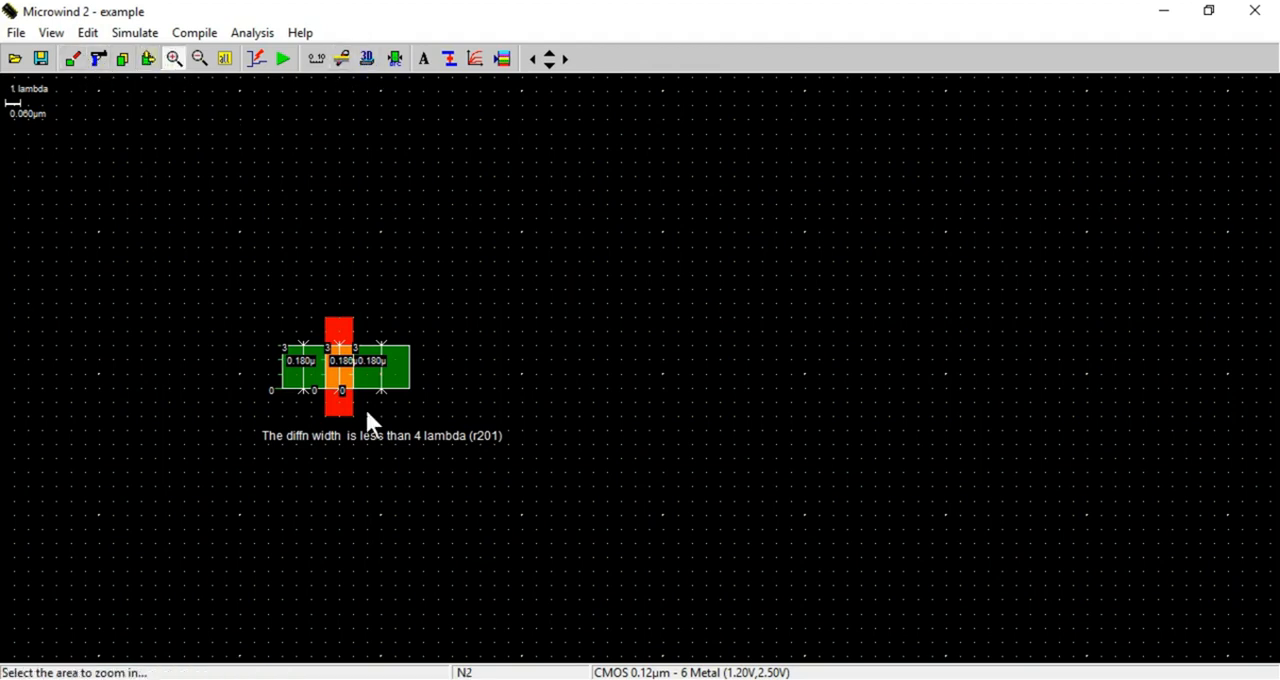
left_click(366, 409)
left_click(381, 328)
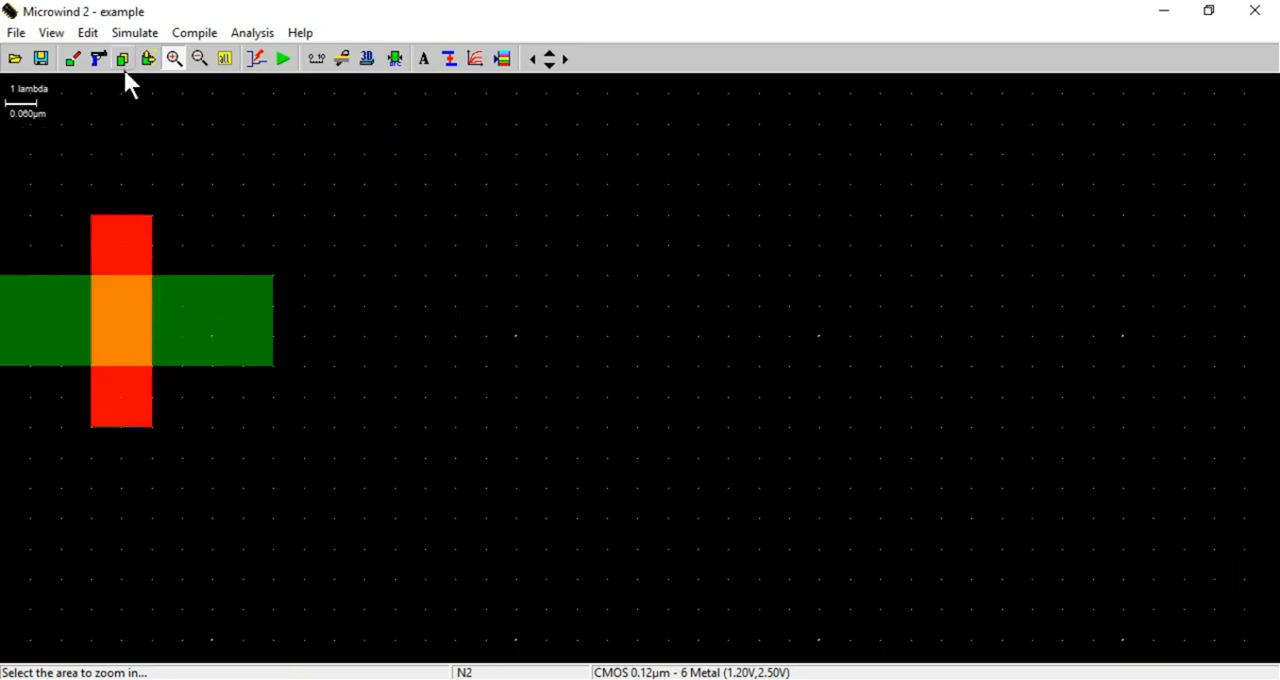
Stretch the N+ diffusion section on the gate's left side upward to 3 x 4 lambda
left_click(533, 60)
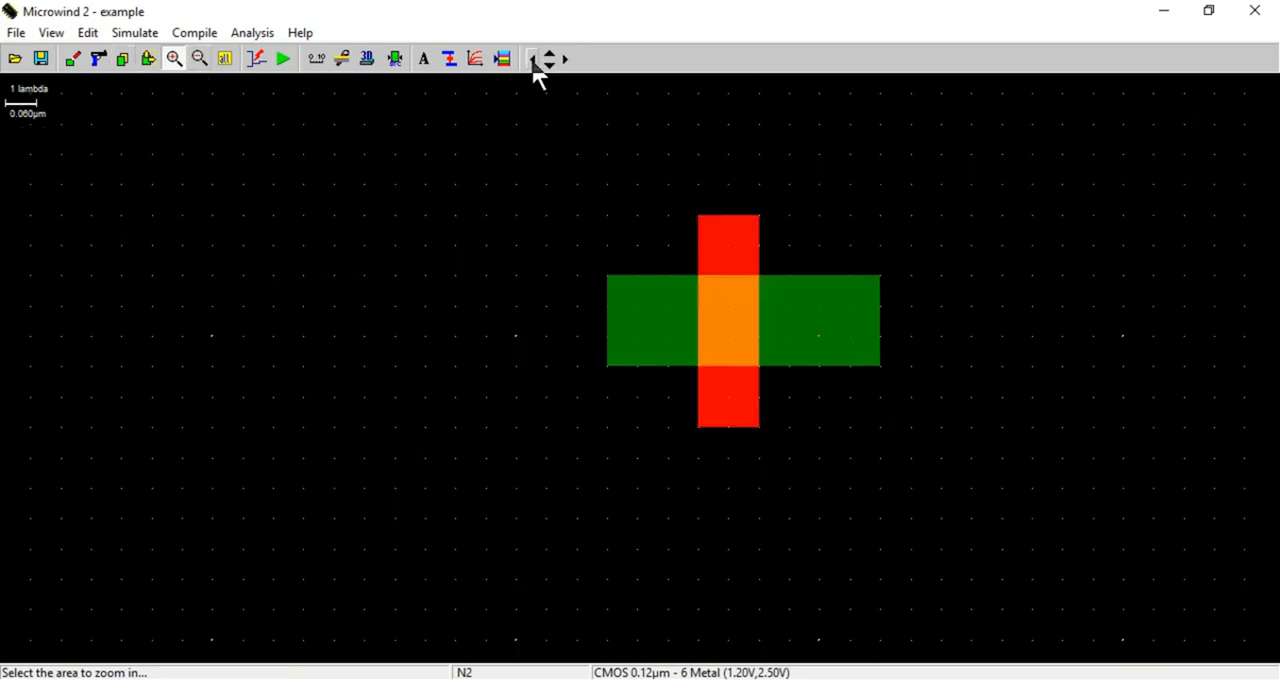
left_click(564, 61)
left_click(226, 62)
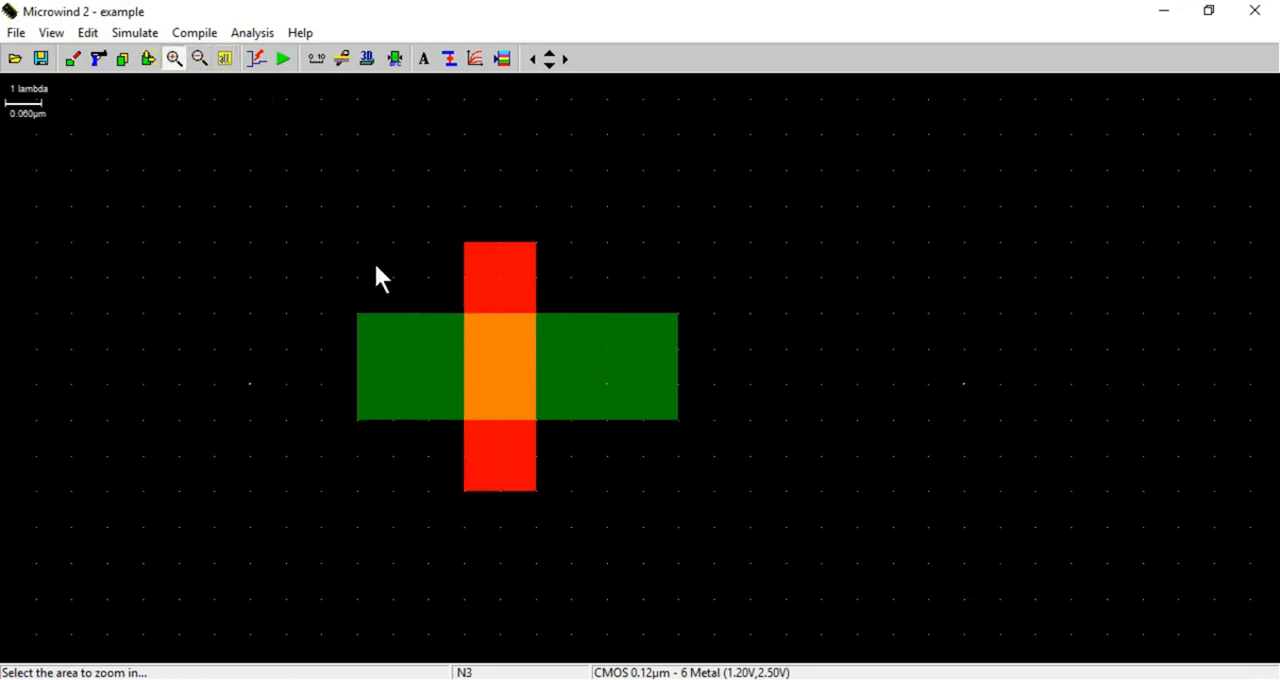
left_click(376, 266)
left_click(200, 59)
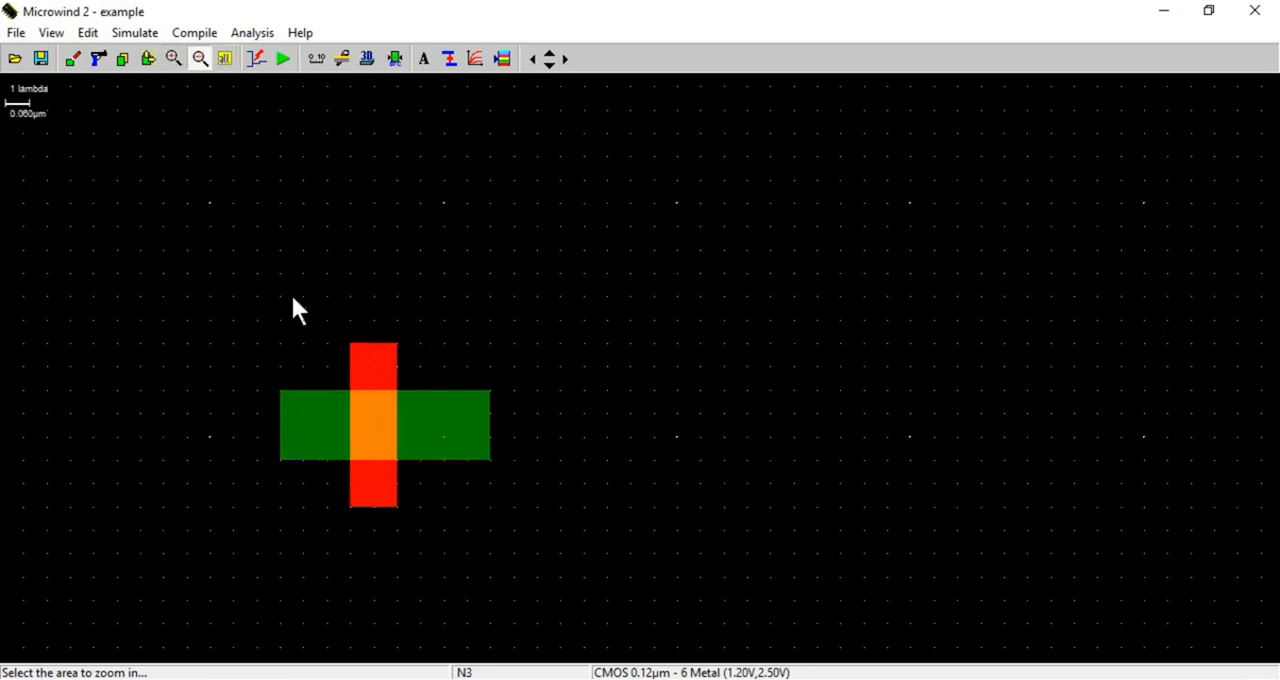
left_click(174, 58)
left_click(299, 392)
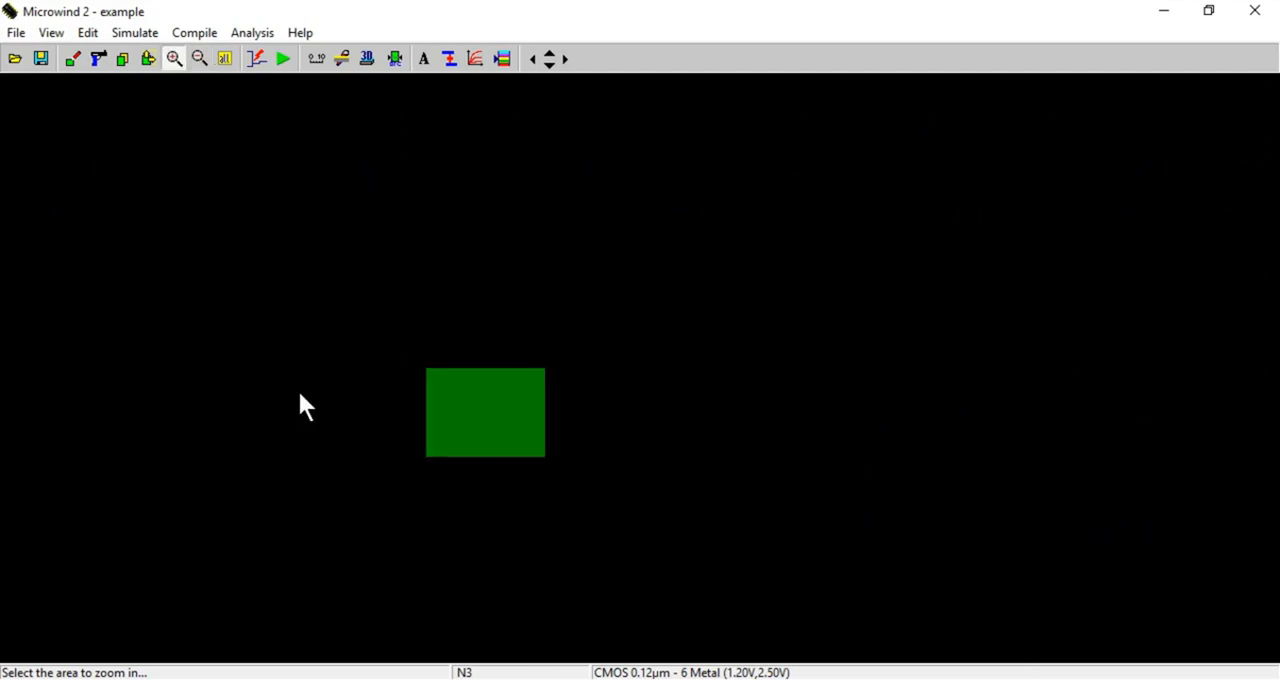
left_click(332, 332)
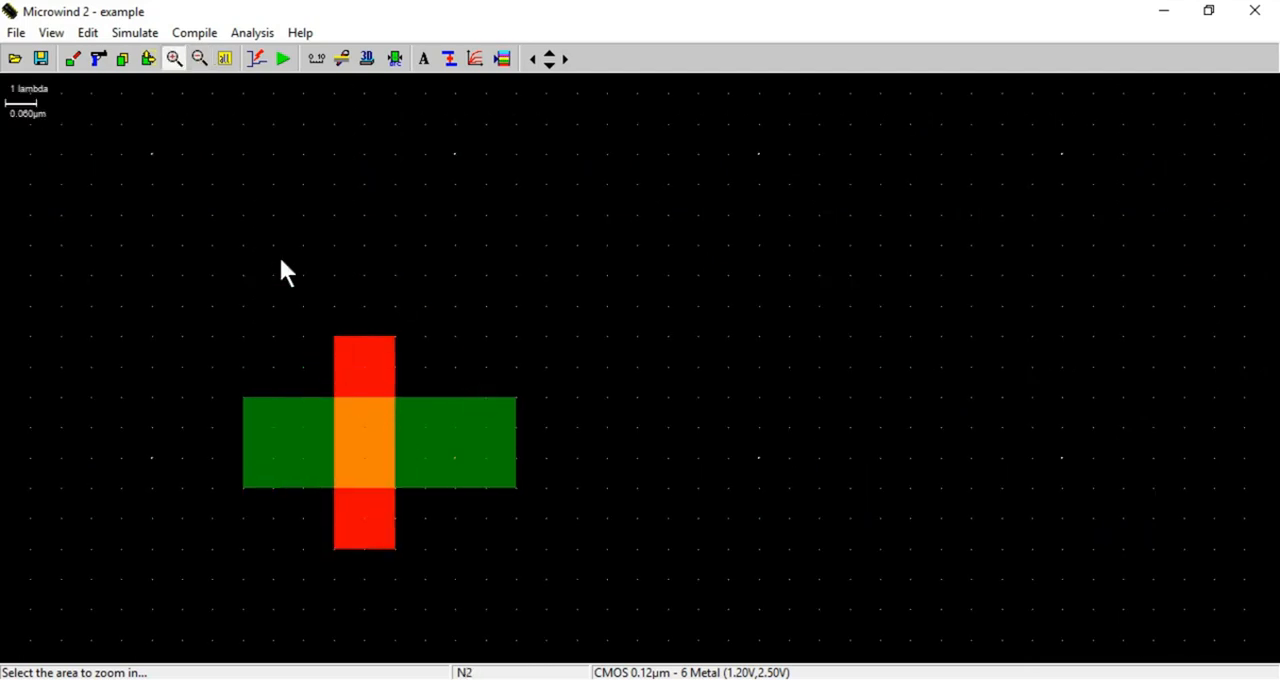
left_click(148, 60)
left_click_drag(257, 414, 306, 370)
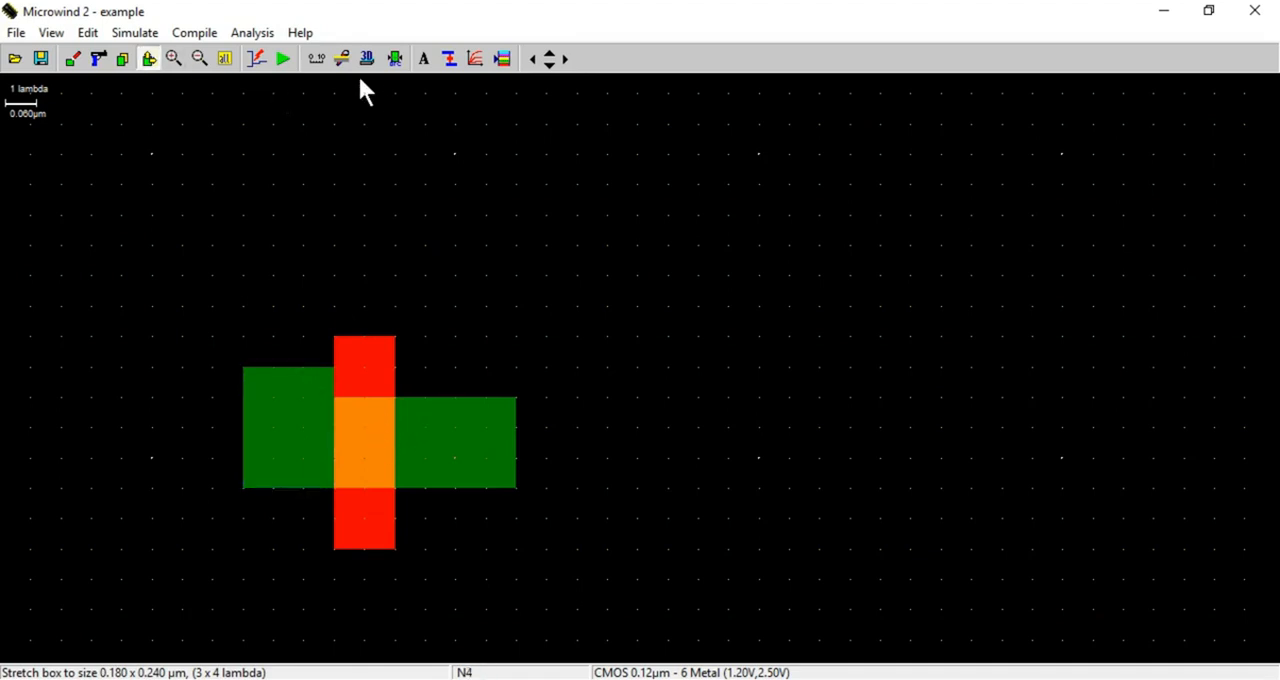
Delete the polysilicon gate box from the layout
left_click(100, 62)
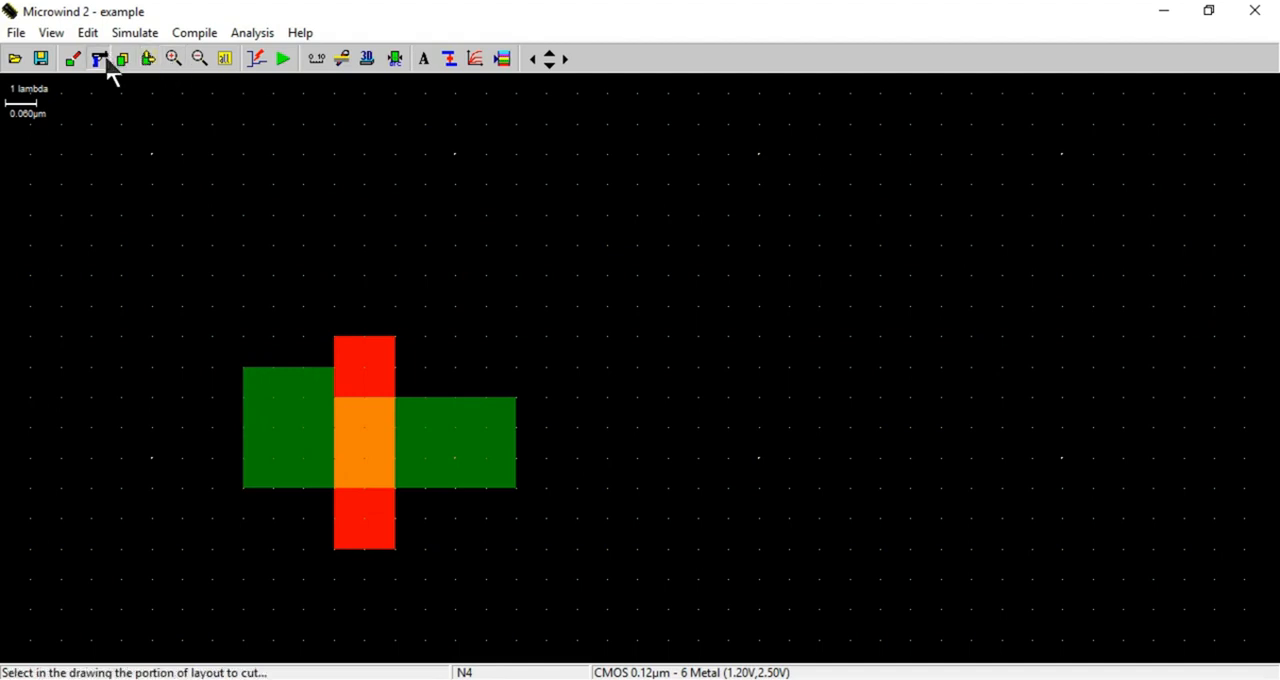
left_click(368, 365)
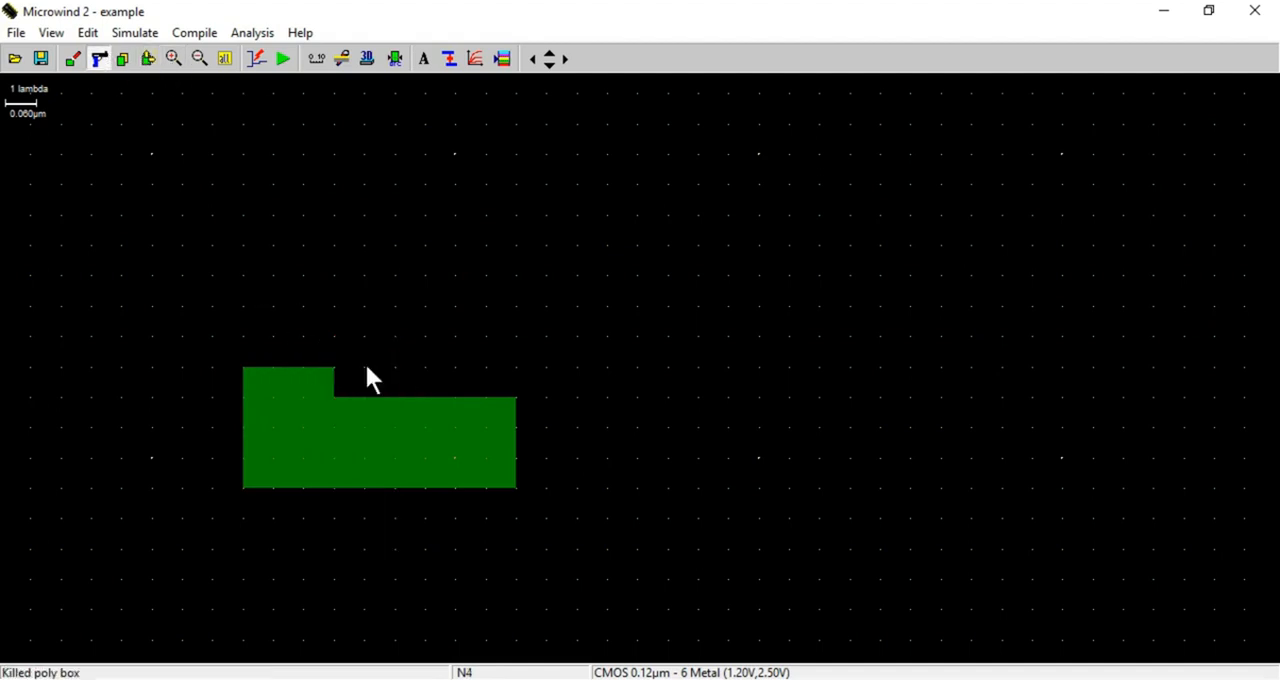
Delete the remaining N+ diffusion boxes and draw a new 10 x 4 lambda N+ diffusion box
left_click(408, 450)
left_click(278, 395)
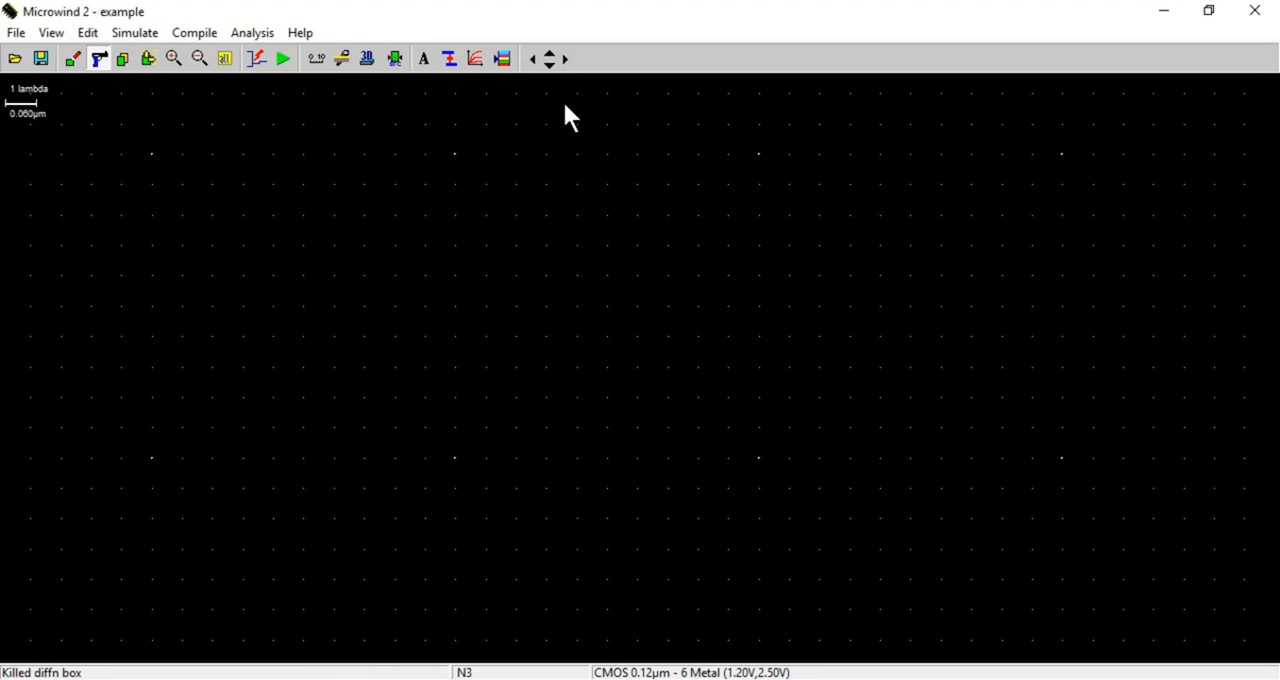
left_click(504, 62)
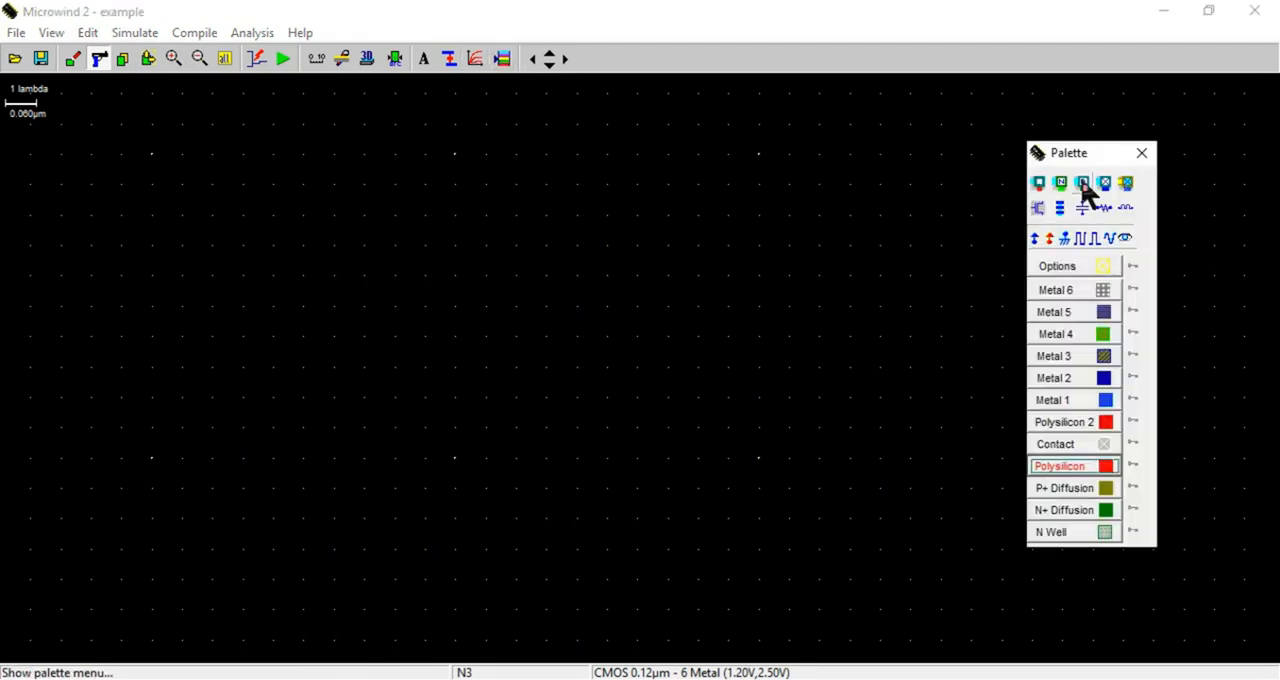
left_click_drag(1063, 156, 975, 156)
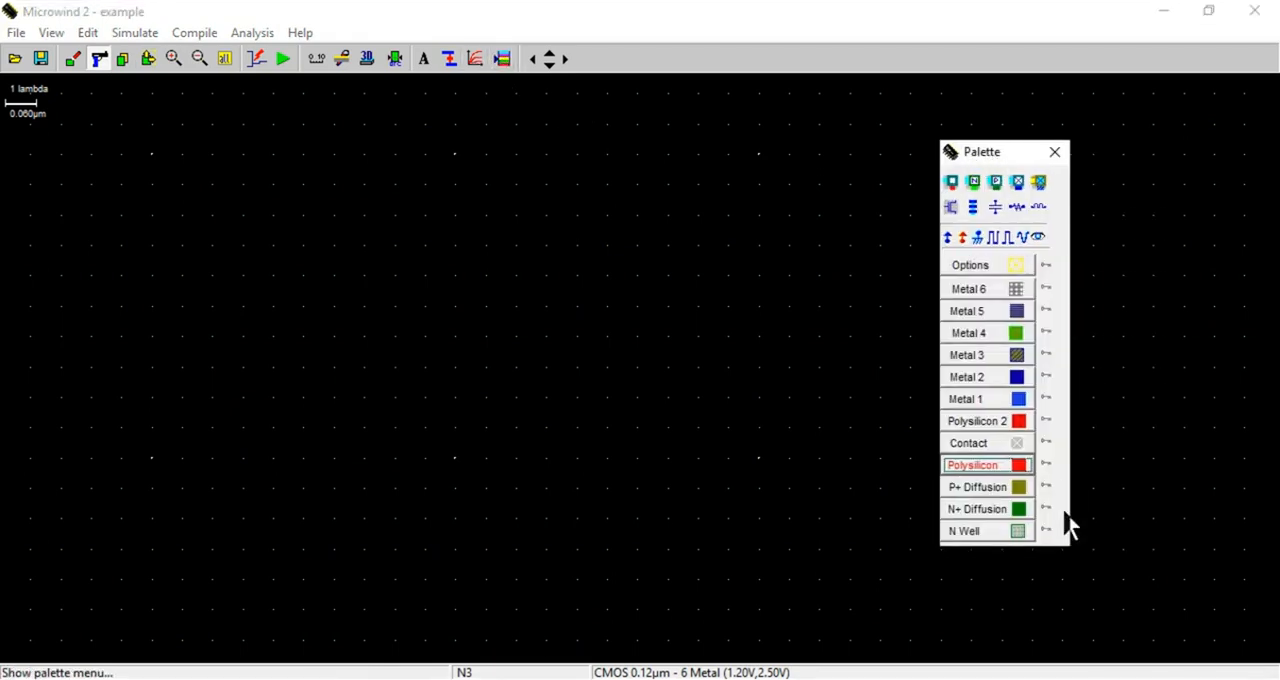
left_click(997, 512)
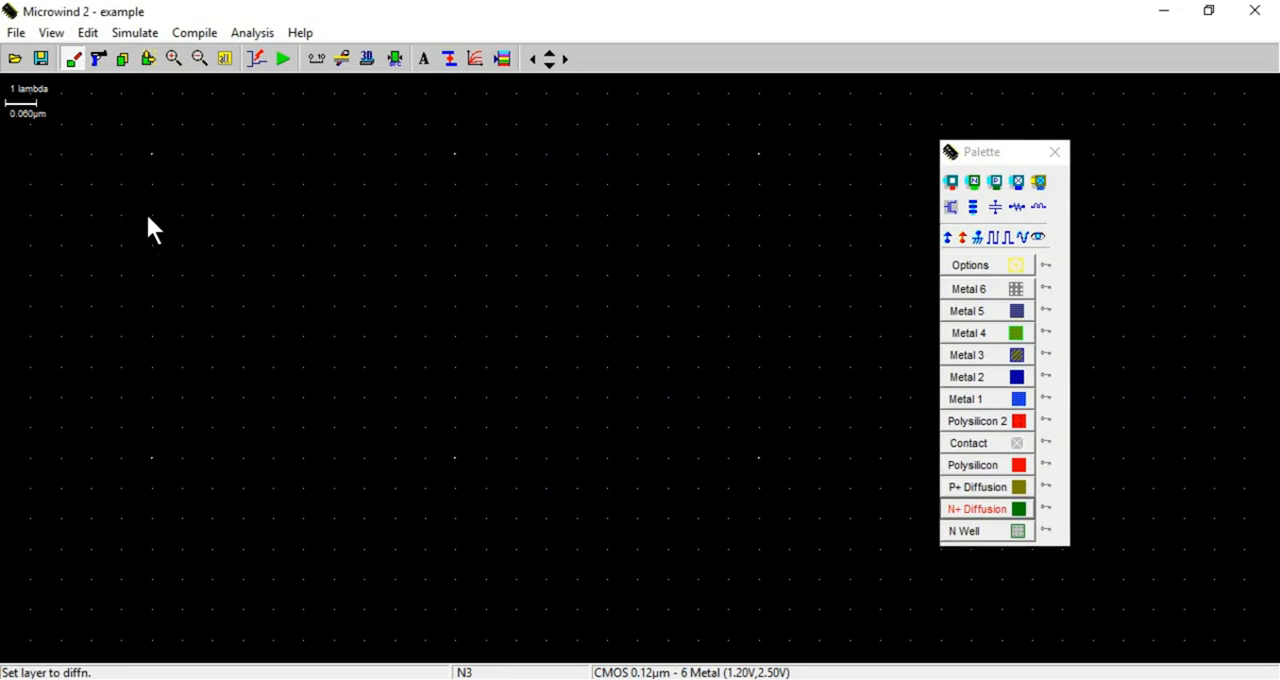
left_click_drag(152, 215, 459, 341)
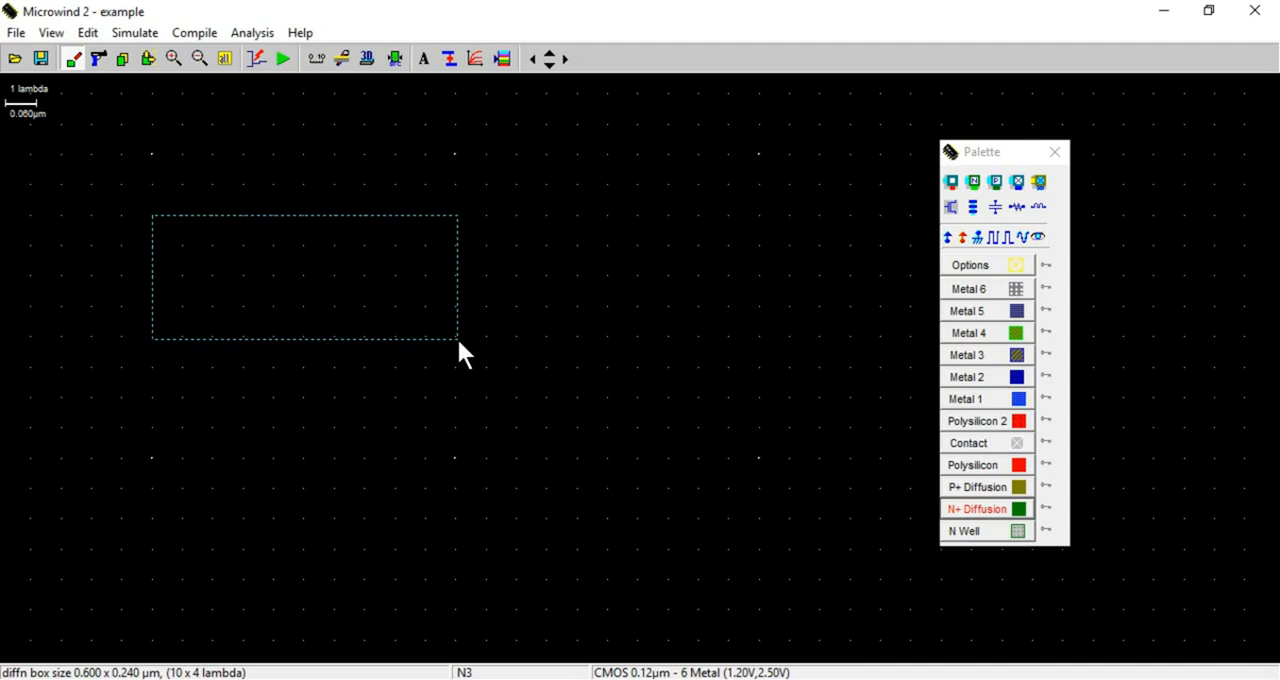
left_click_drag(459, 341, 459, 341)
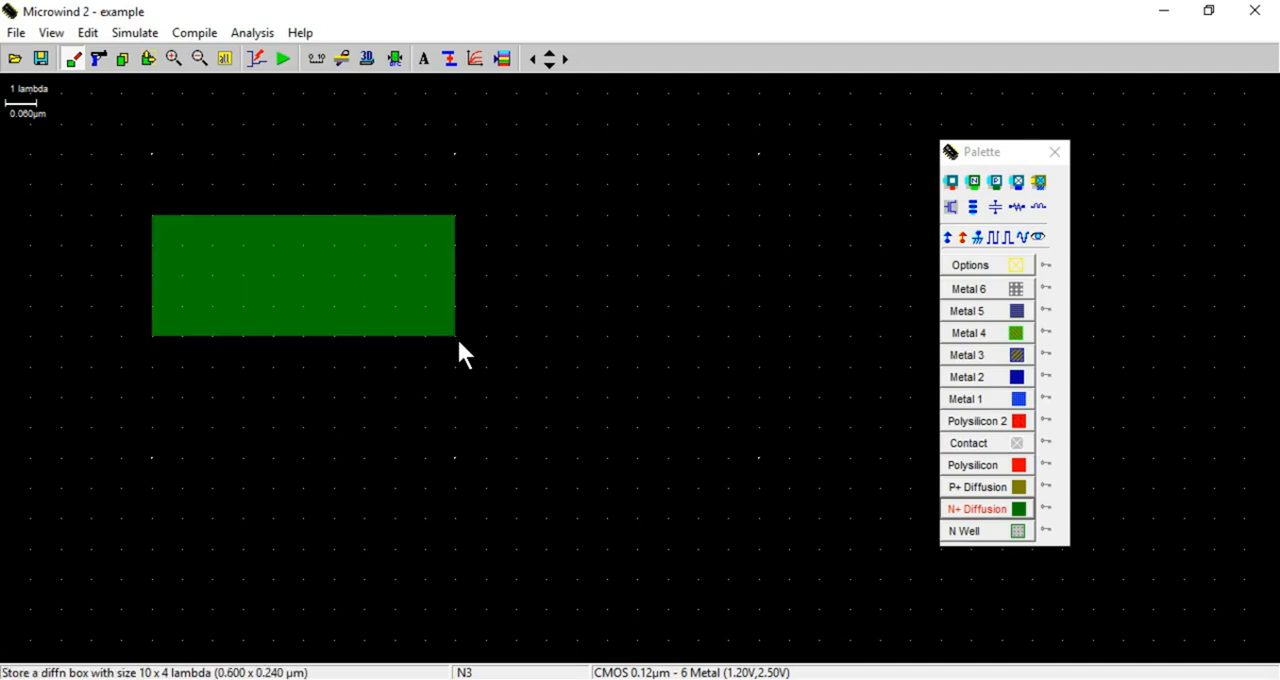
Draw a vertical polysilicon gate about 2 x 10 lambda, 3 lambda from the diffusion's left edge, and run the design rule check
left_click(1008, 467)
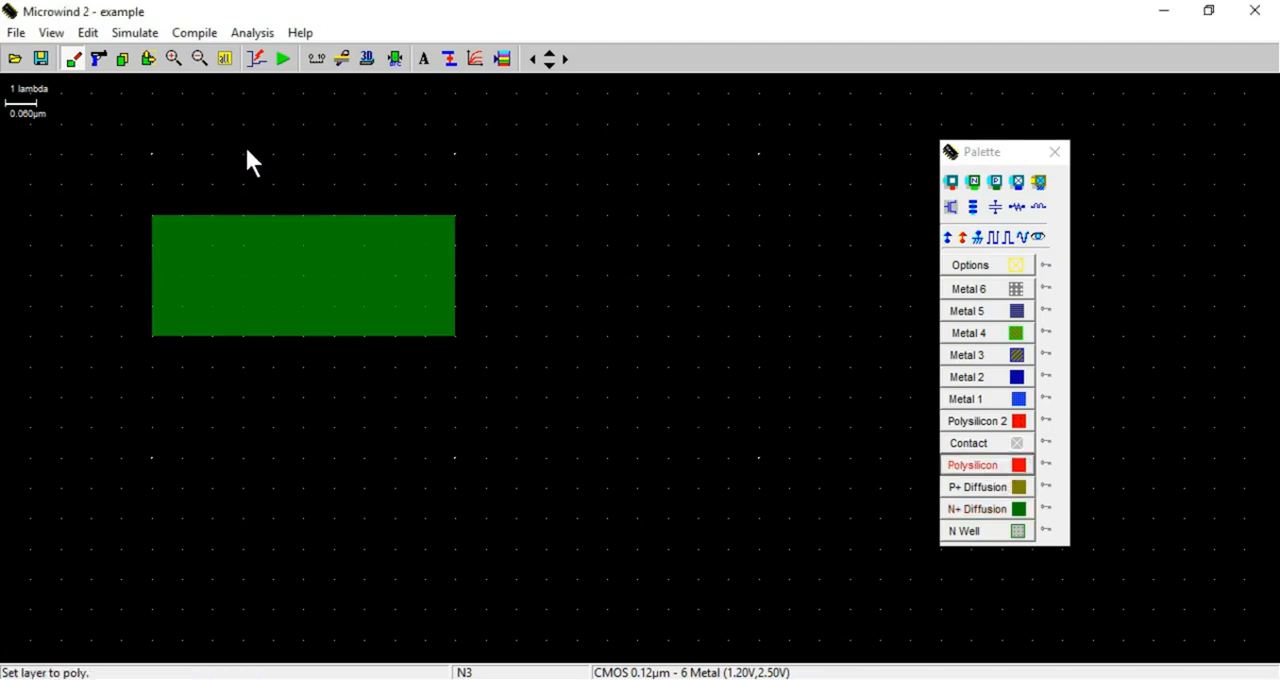
left_click_drag(243, 126, 307, 434)
left_click(395, 58)
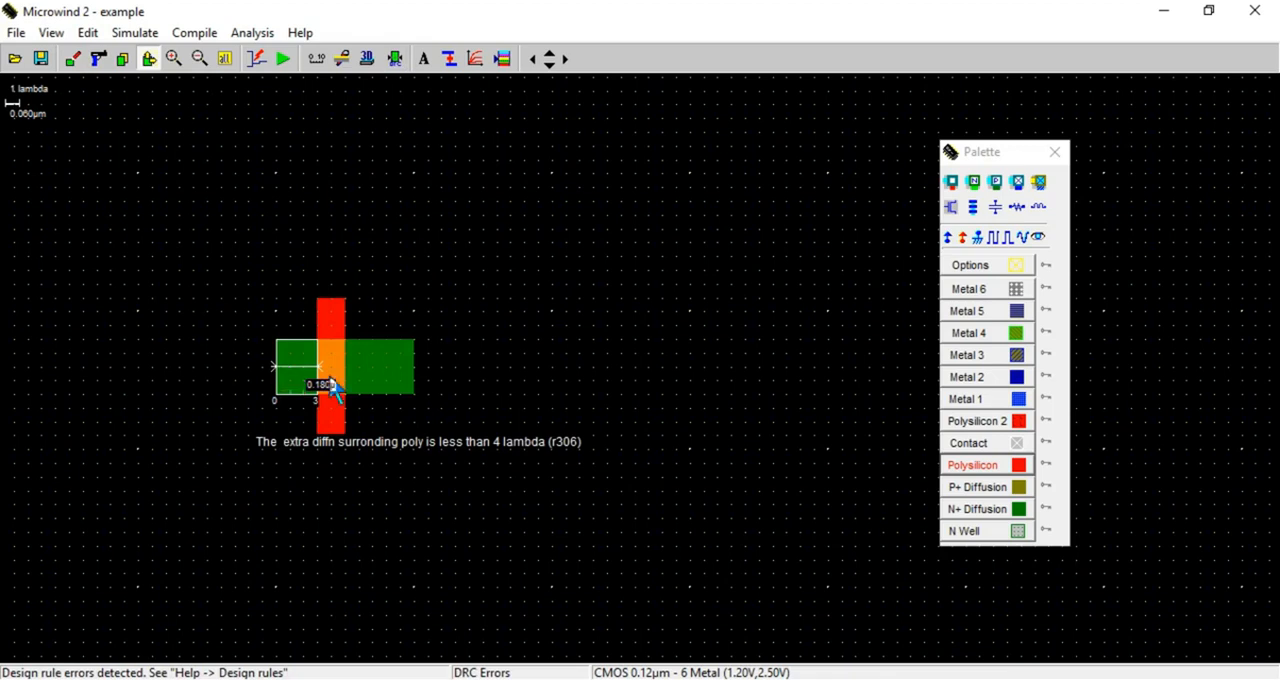
Clear the design rule markers and delete the off-centre polysilicon gate
left_click(87, 38)
left_click(108, 56)
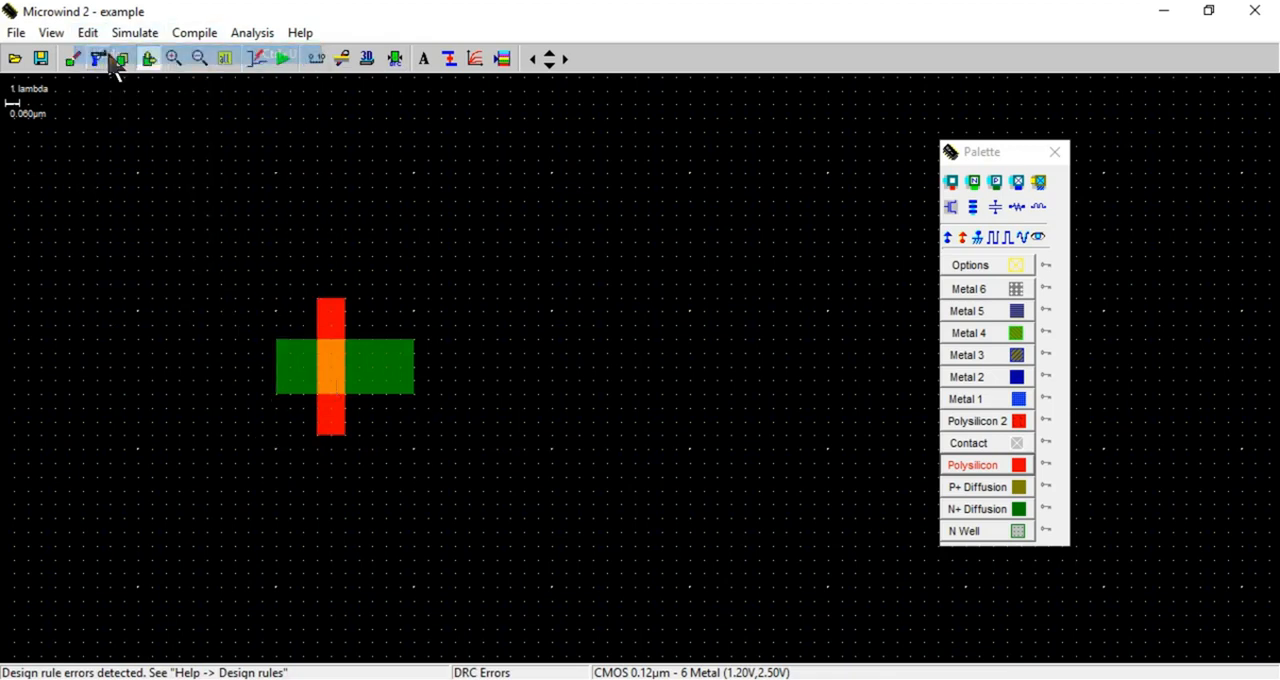
left_click(90, 34)
left_click(528, 309)
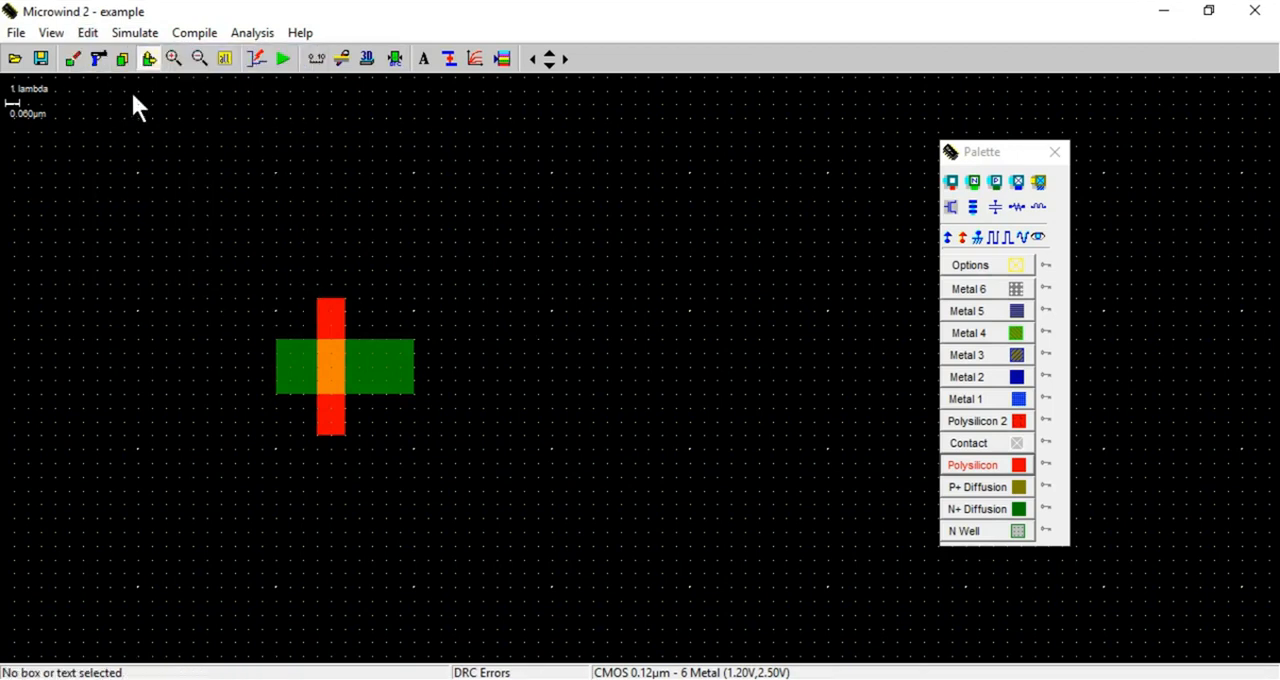
left_click(99, 60)
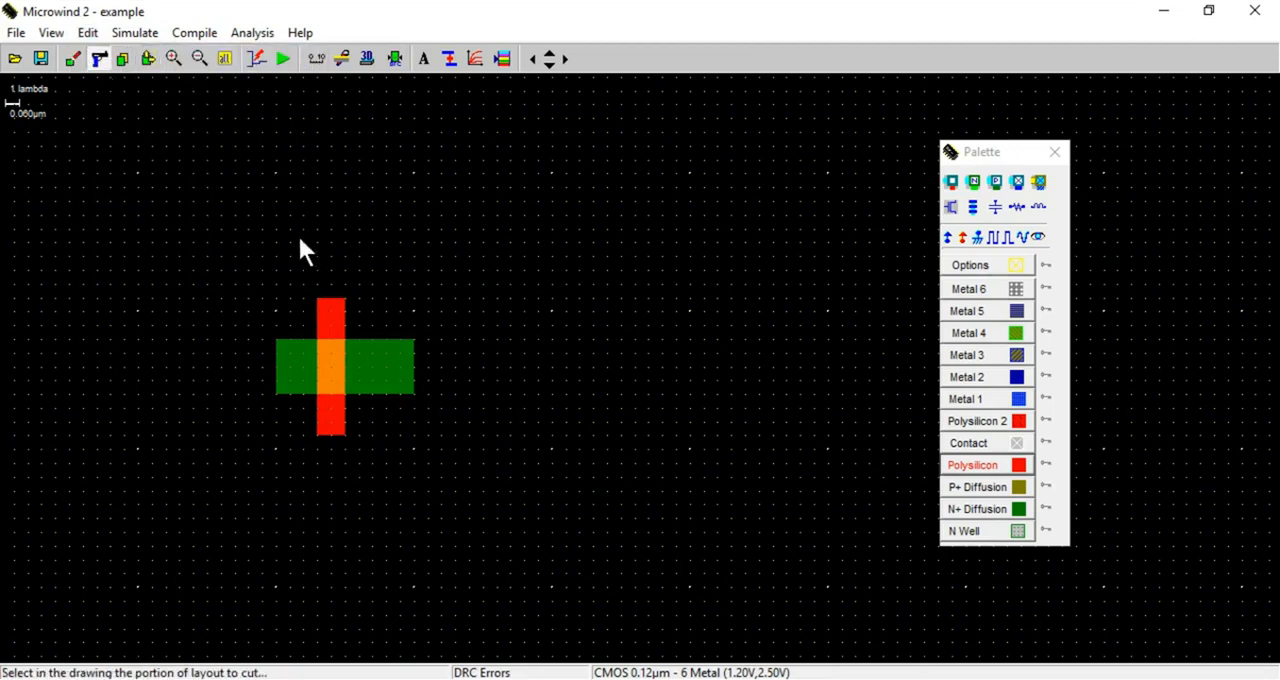
left_click(335, 318)
Draw a 2 x 10 lambda polysilicon gate centred across the N+ diffusion and run the design rule check
left_click(972, 467)
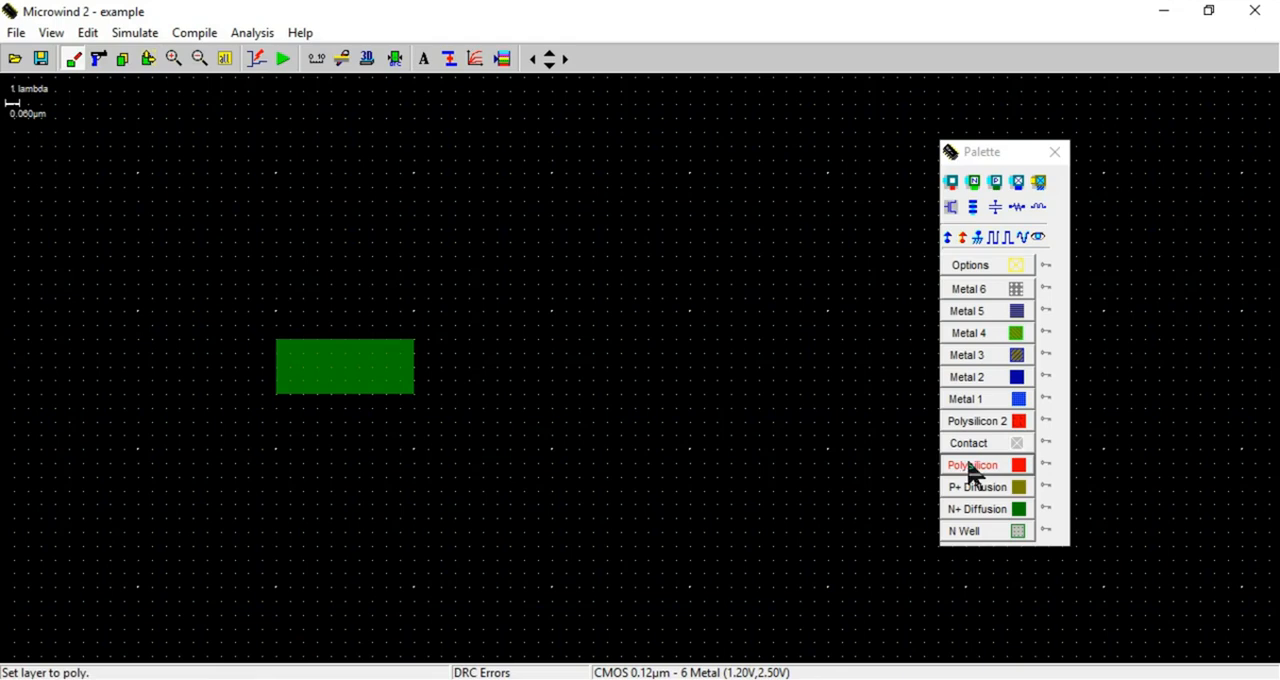
left_click_drag(331, 298, 361, 436)
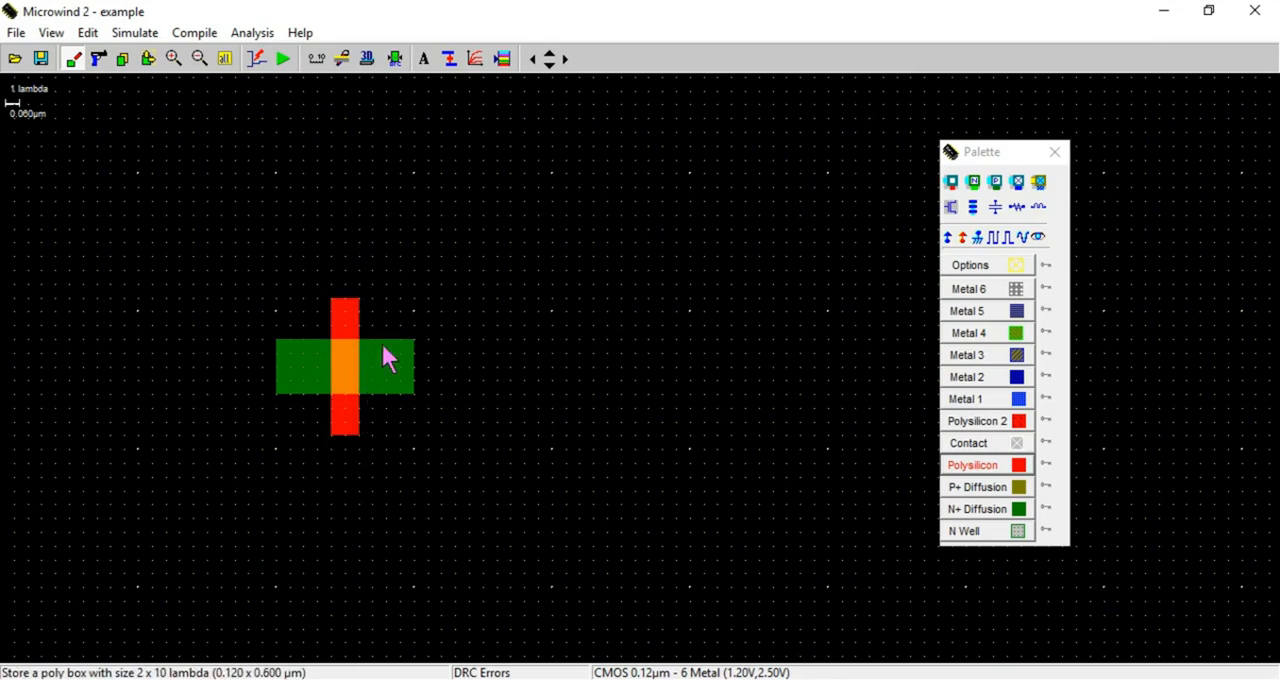
left_click(224, 60)
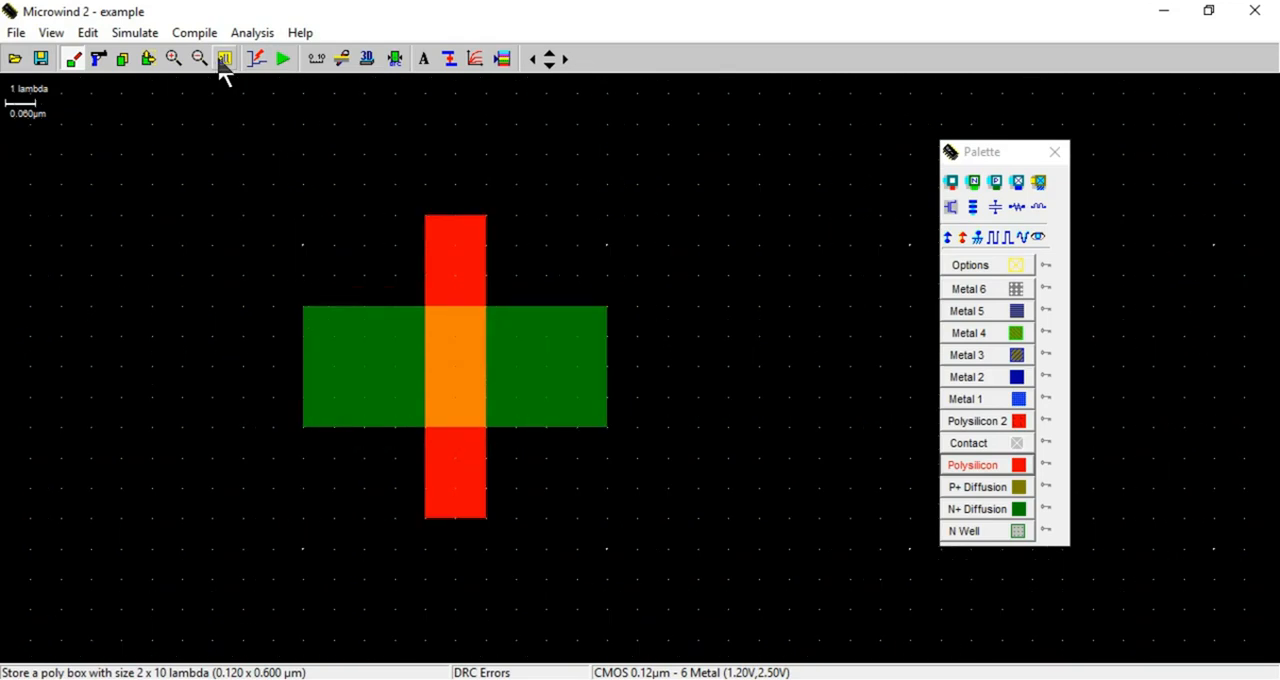
left_click(395, 60)
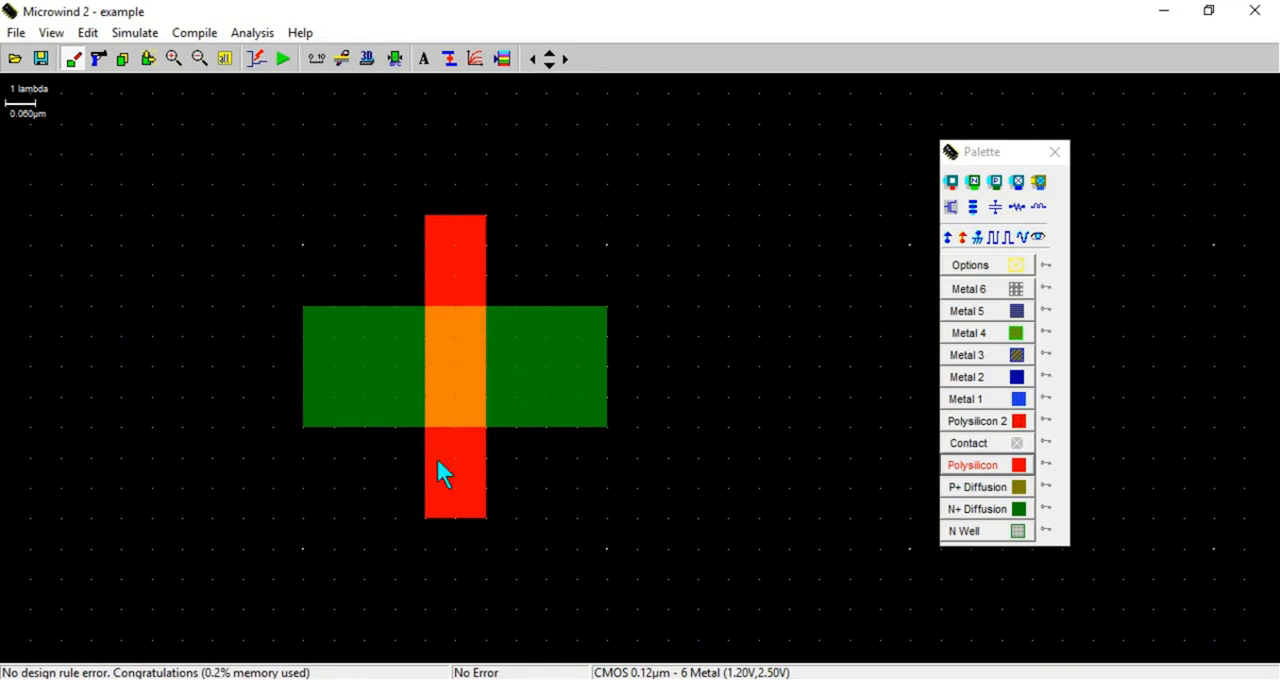
View the transistor's fabrication in 3D, advancing through the process steps from the initial substrate, and close the view
left_click(366, 60)
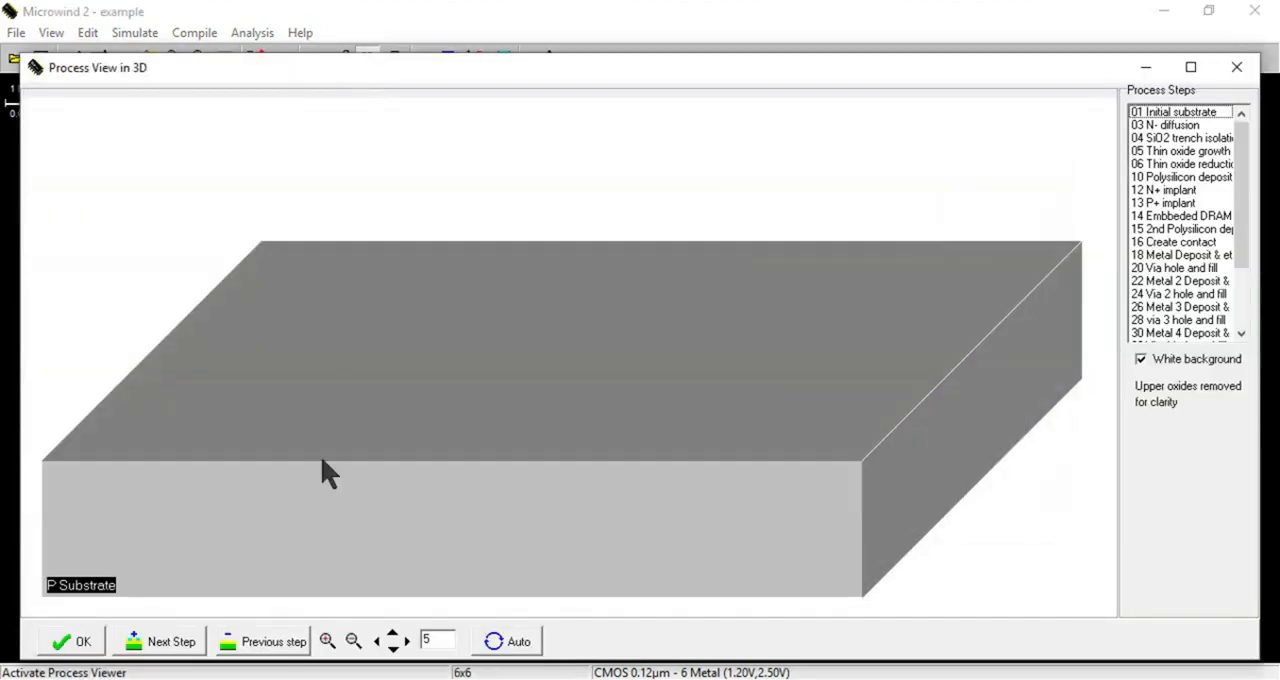
left_click(163, 645)
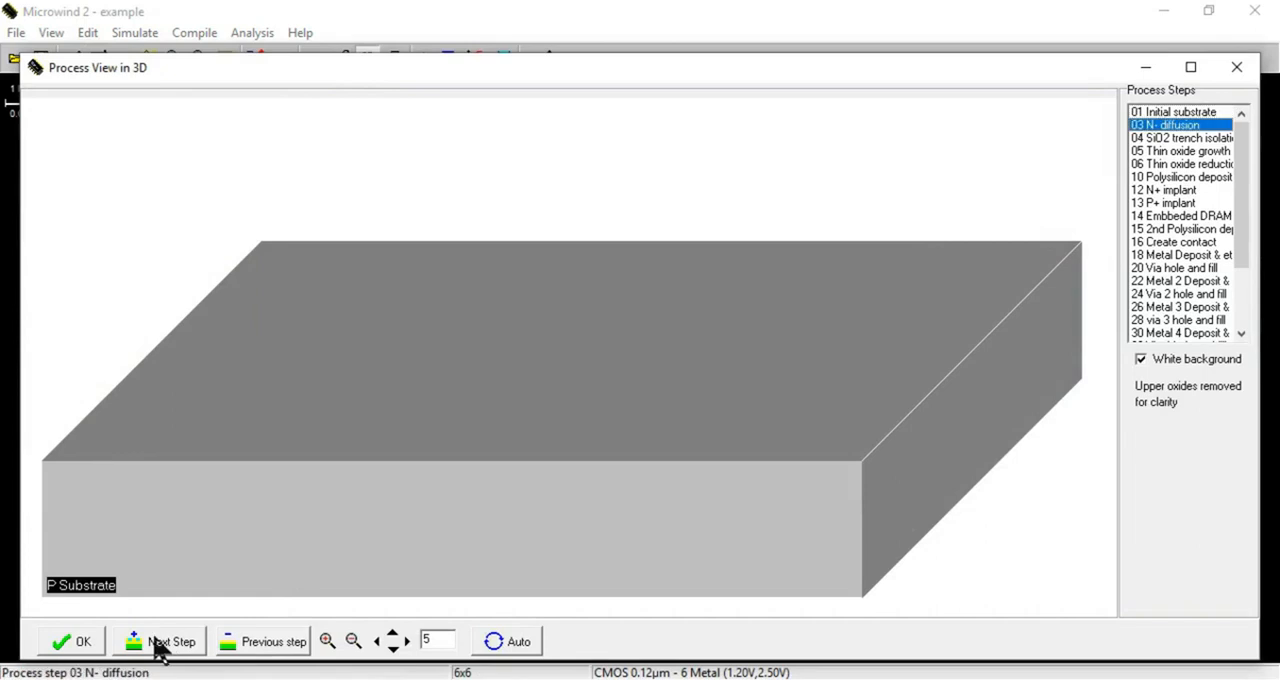
left_click(160, 645)
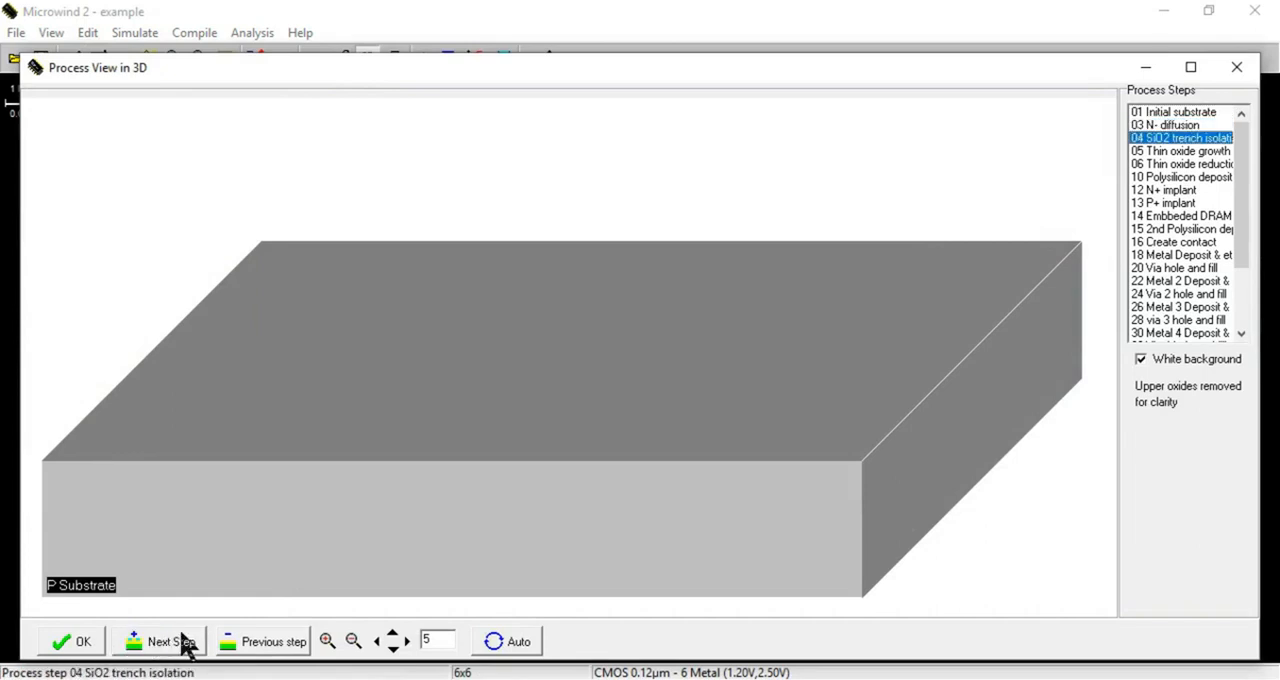
left_click(184, 645)
left_click(184, 645)
left_click(186, 645)
left_click(189, 645)
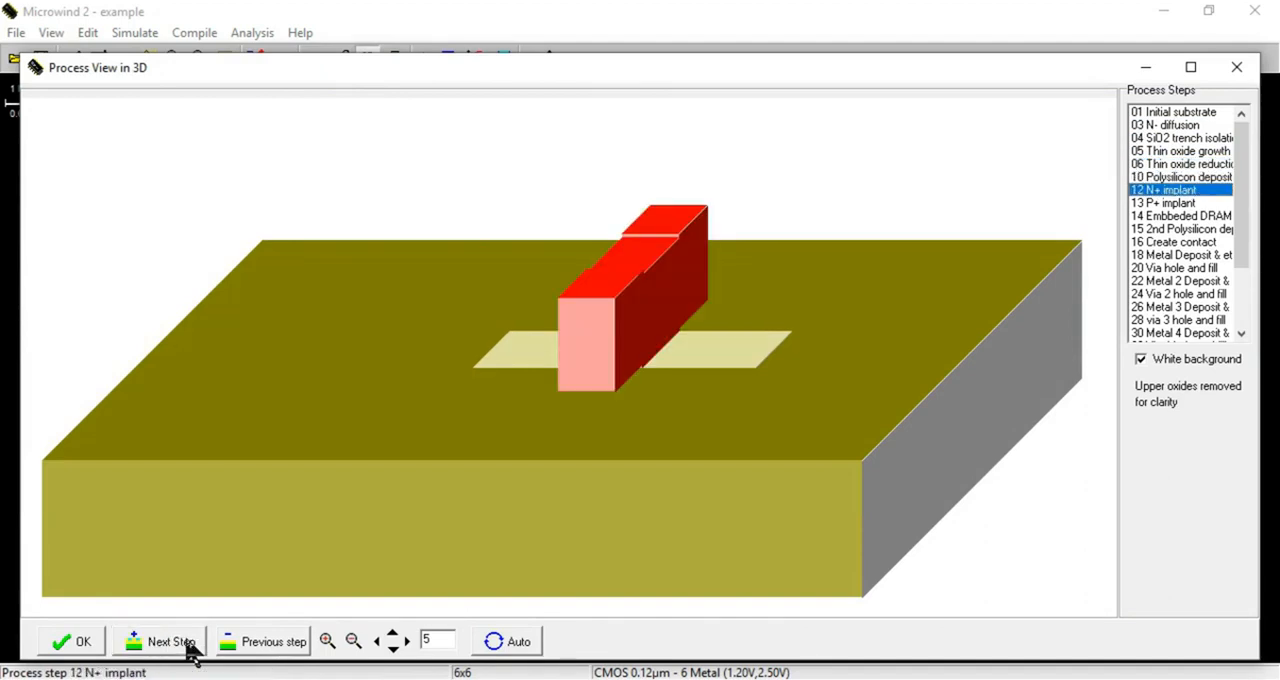
left_click(190, 645)
left_click(190, 645)
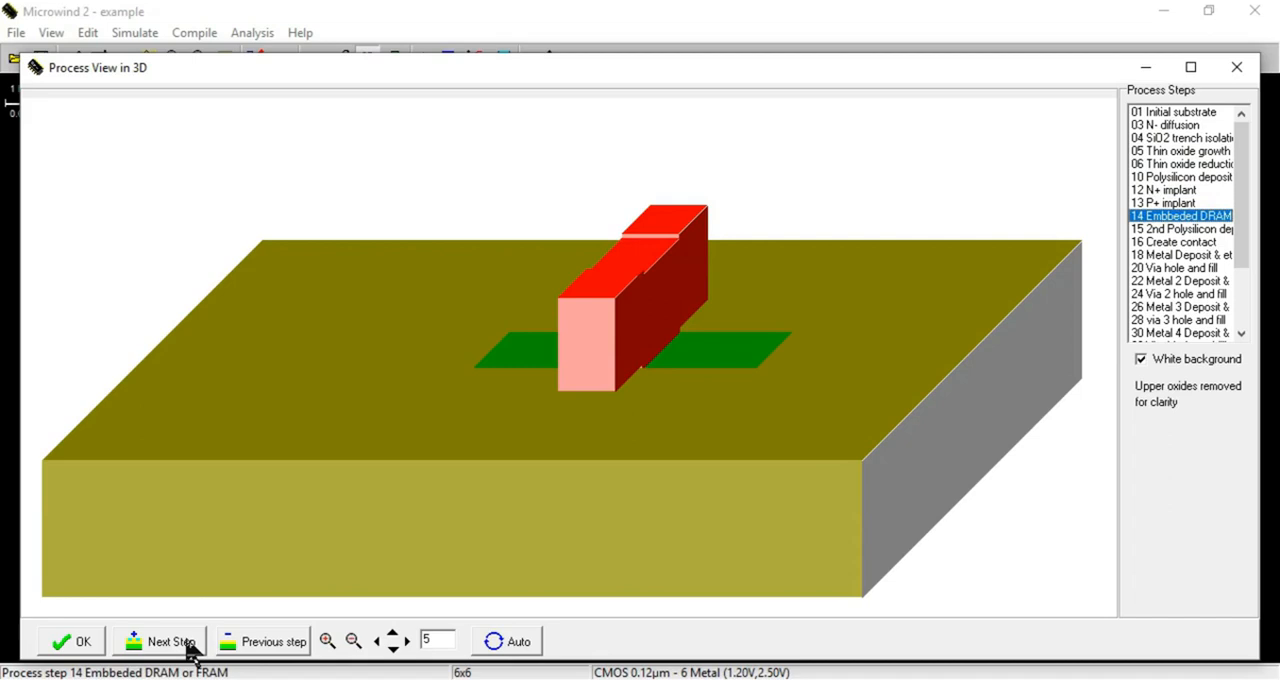
left_click(190, 645)
left_click(190, 645)
left_click(190, 645)
left_click(190, 645)
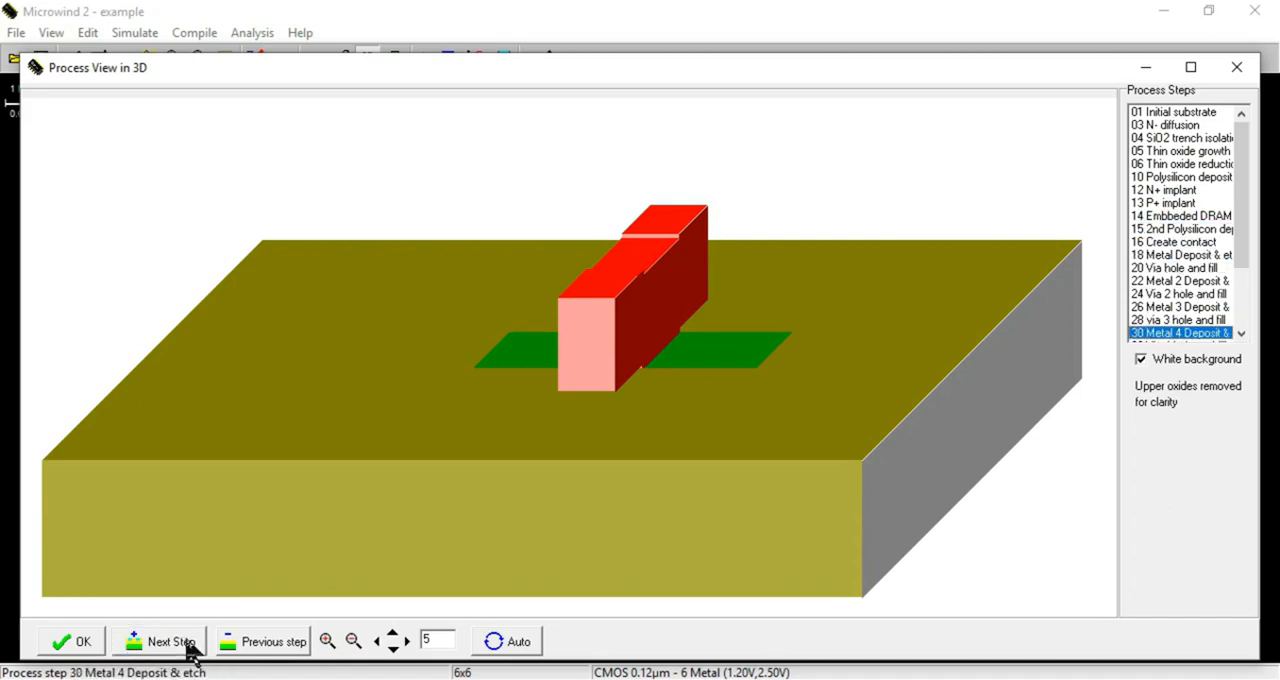
left_click(190, 645)
left_click(190, 645)
left_click(190, 645)
left_click(190, 645)
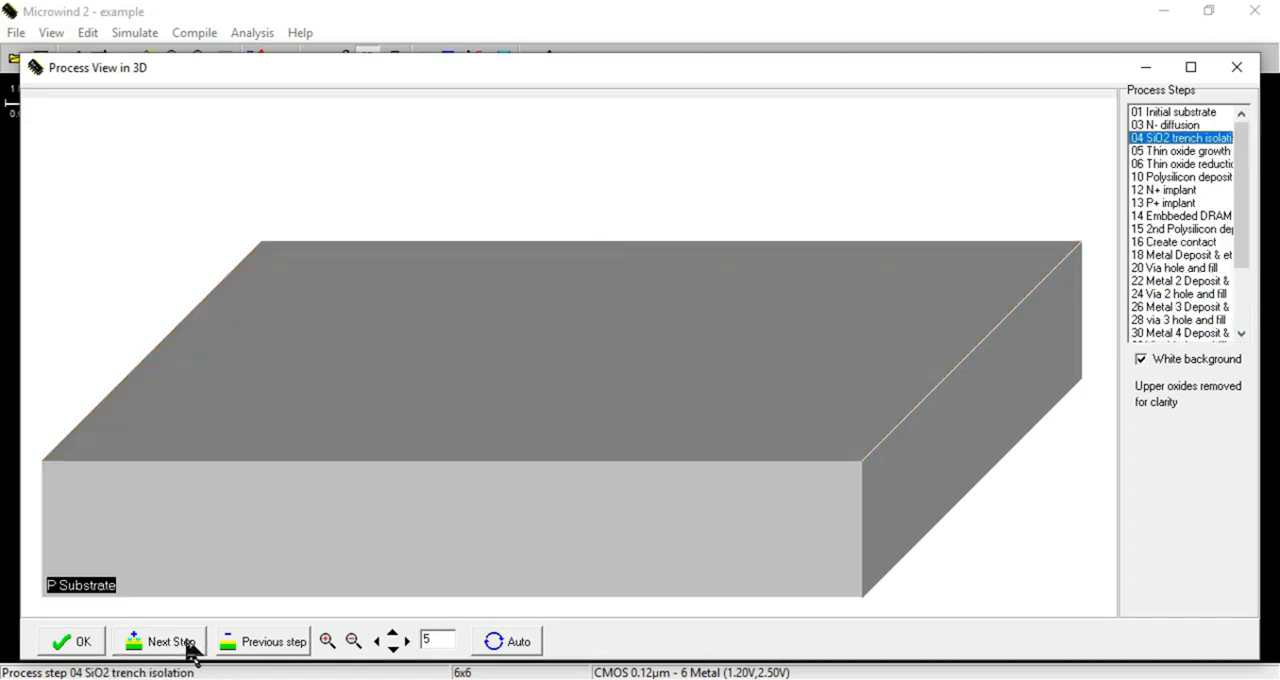
left_click(1237, 67)
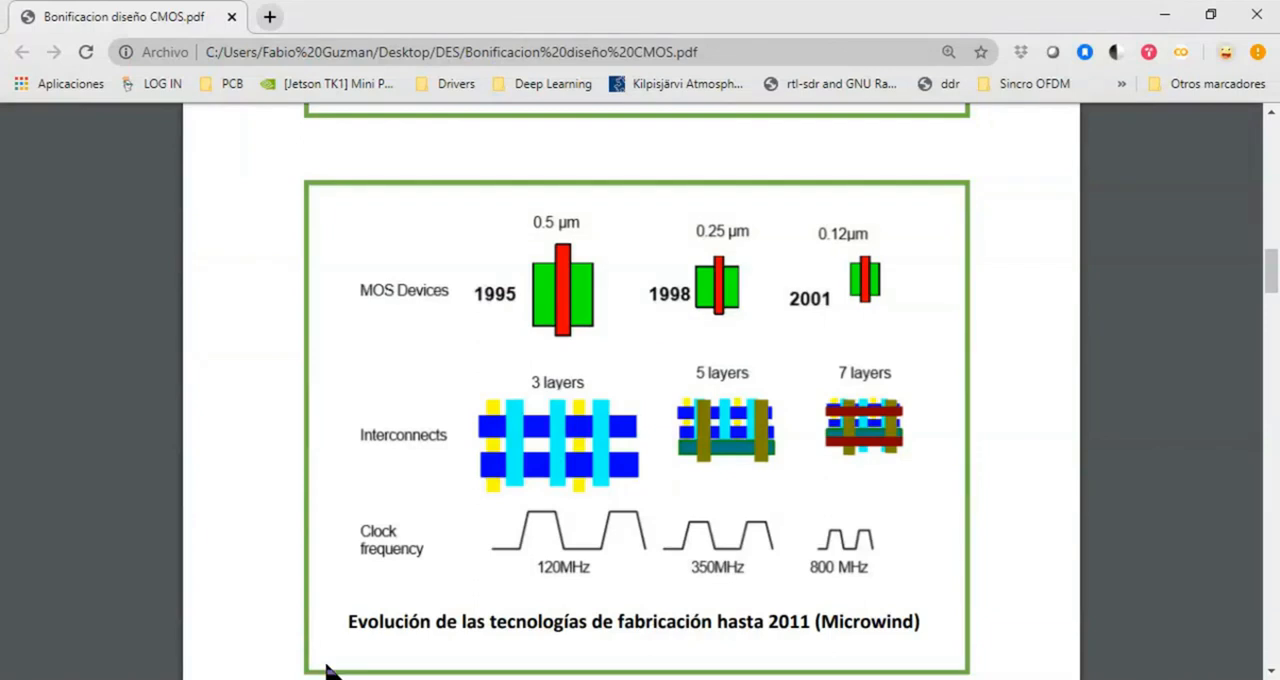
Switch to the CMOS design PDF and consult the nMOS cross-section and MOSFET construction diagrams
scroll(624, 430, "up", 2)
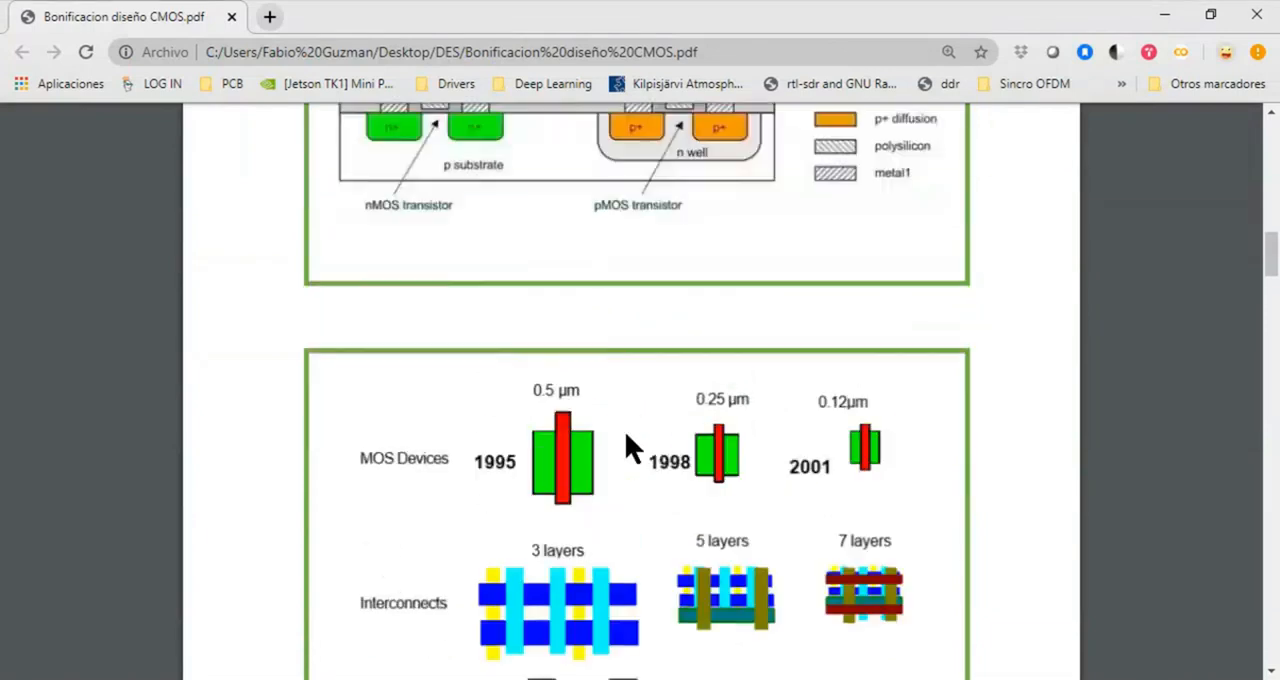
scroll(624, 435, "up", 7)
scroll(624, 439, "down", 4)
scroll(580, 483, "up", 10)
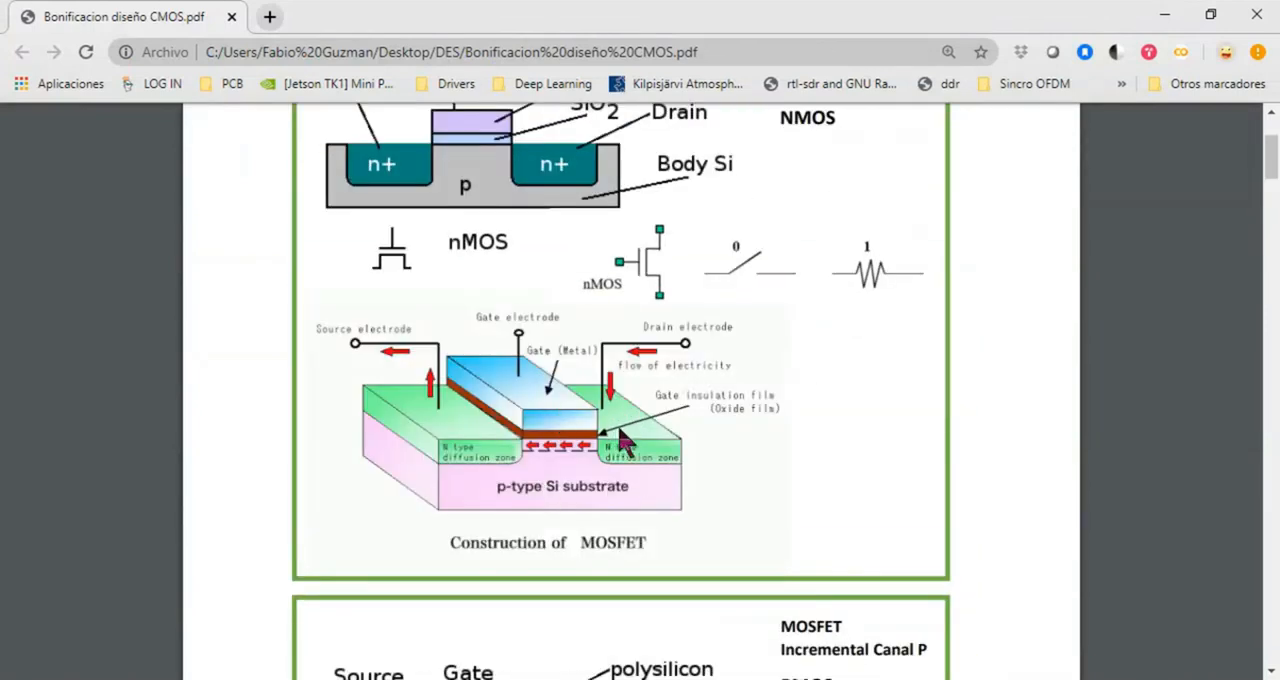
Place the Microwind window beside the CMOS design PDF and examine the nMOS and pMOS switch diagrams
key("alt+Tab")
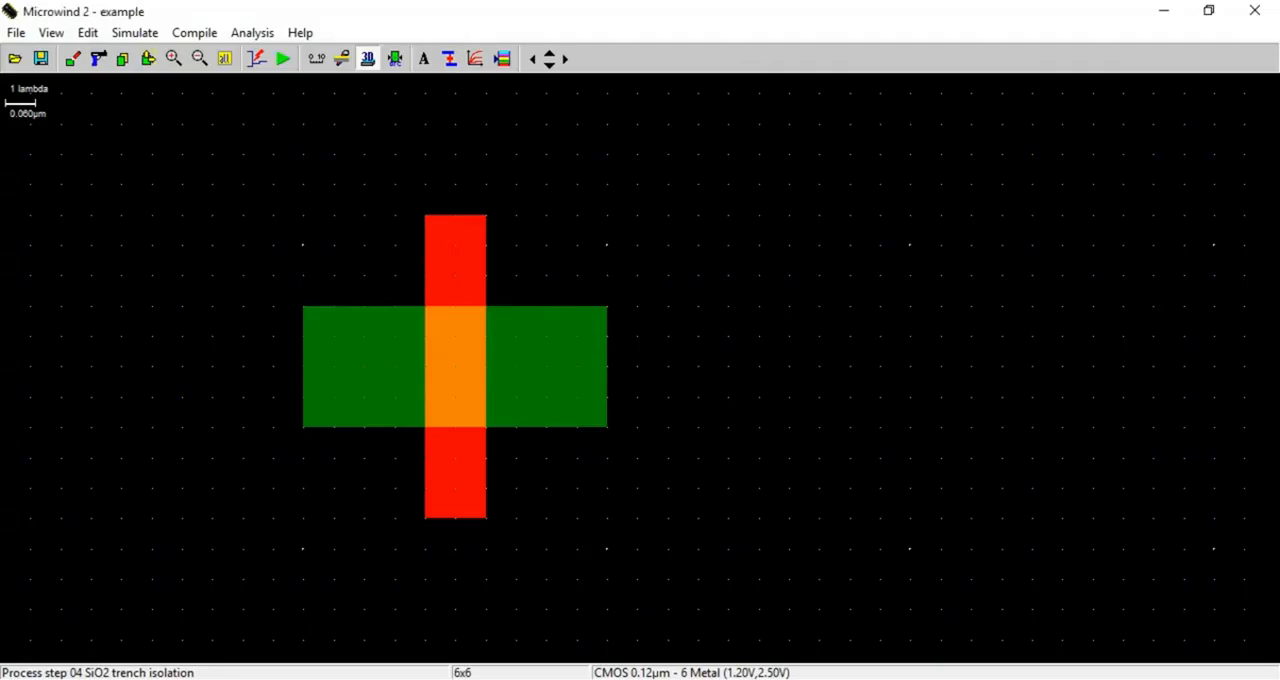
left_click_drag(486, 26, 1072, 156)
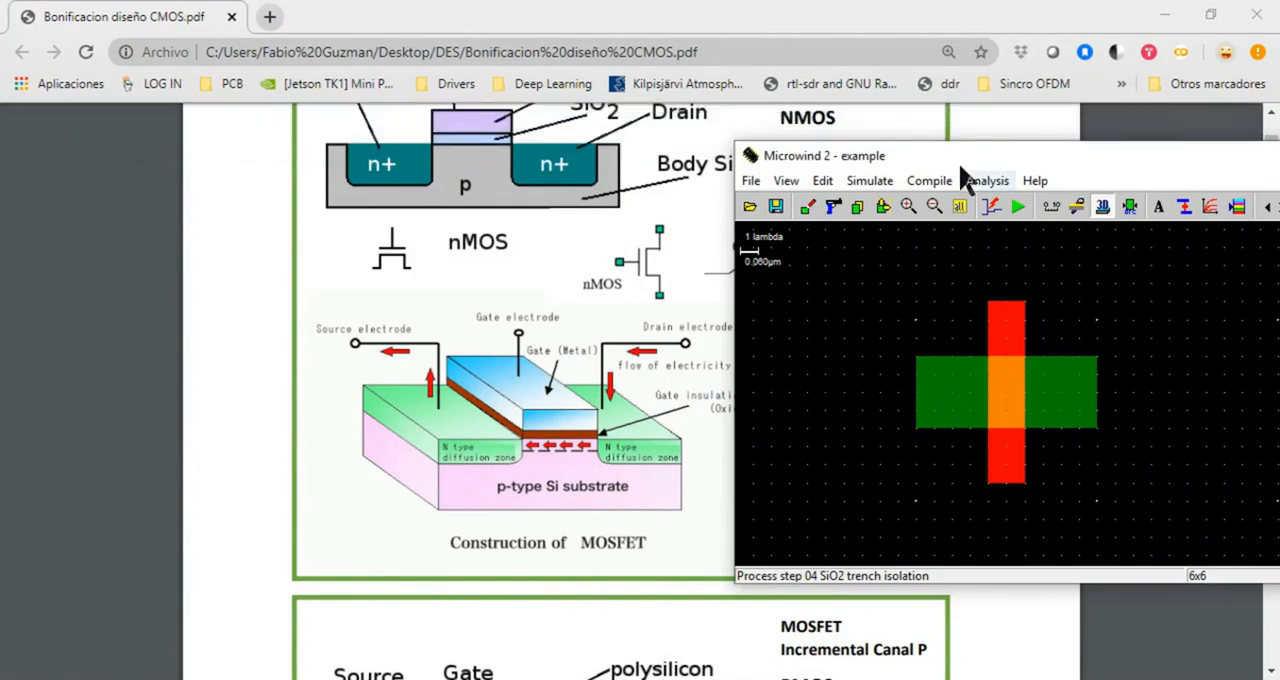
scroll(486, 443, "down", 10)
scroll(513, 442, "down", 15)
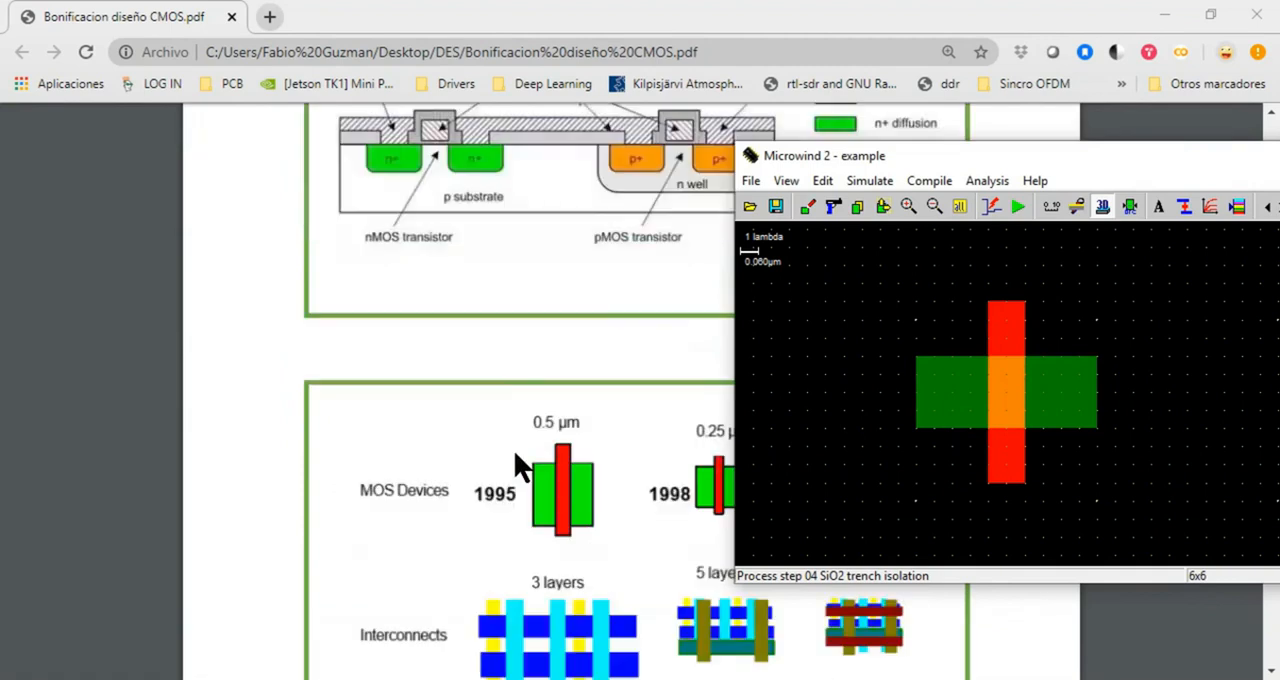
scroll(514, 418, "up", 4)
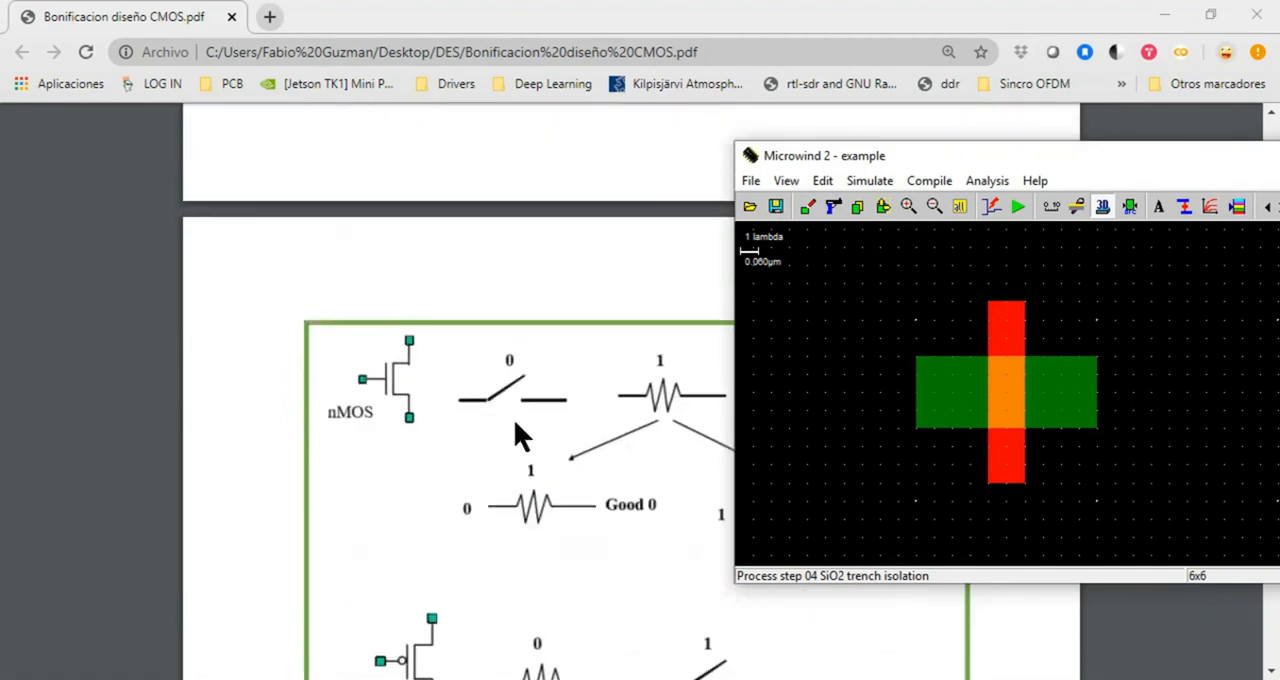
left_click_drag(928, 158, 1039, 161)
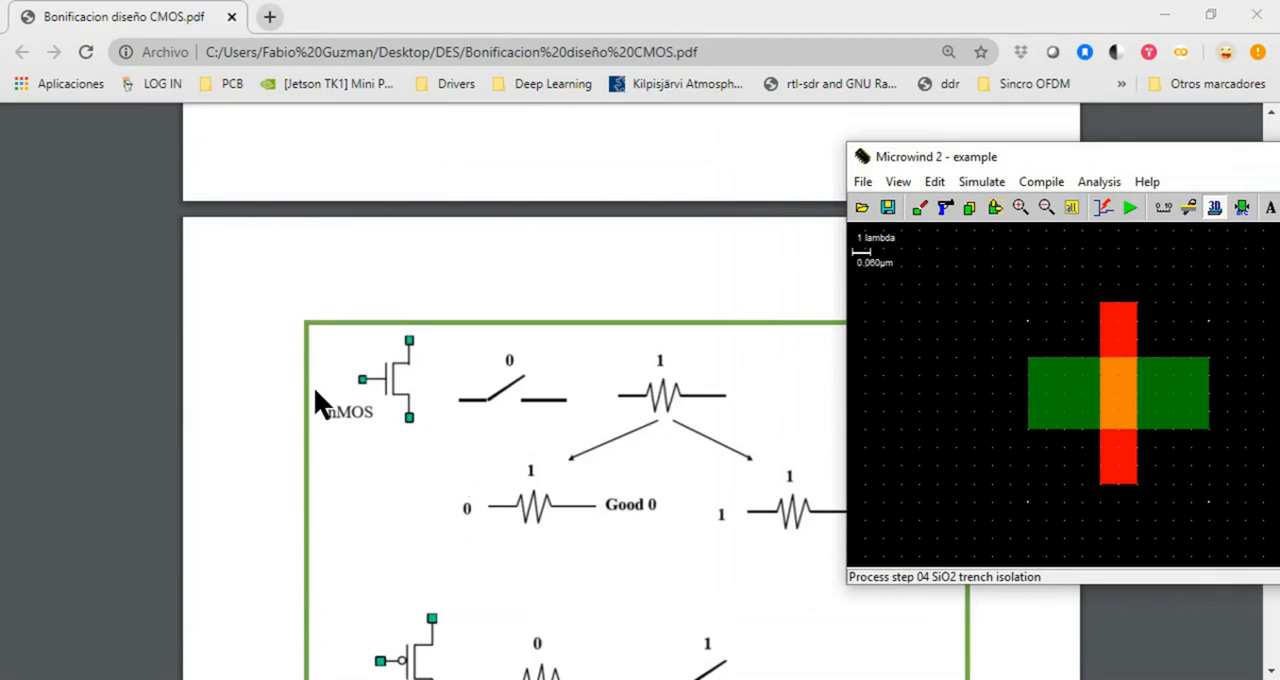
scroll(556, 482, "down", 2)
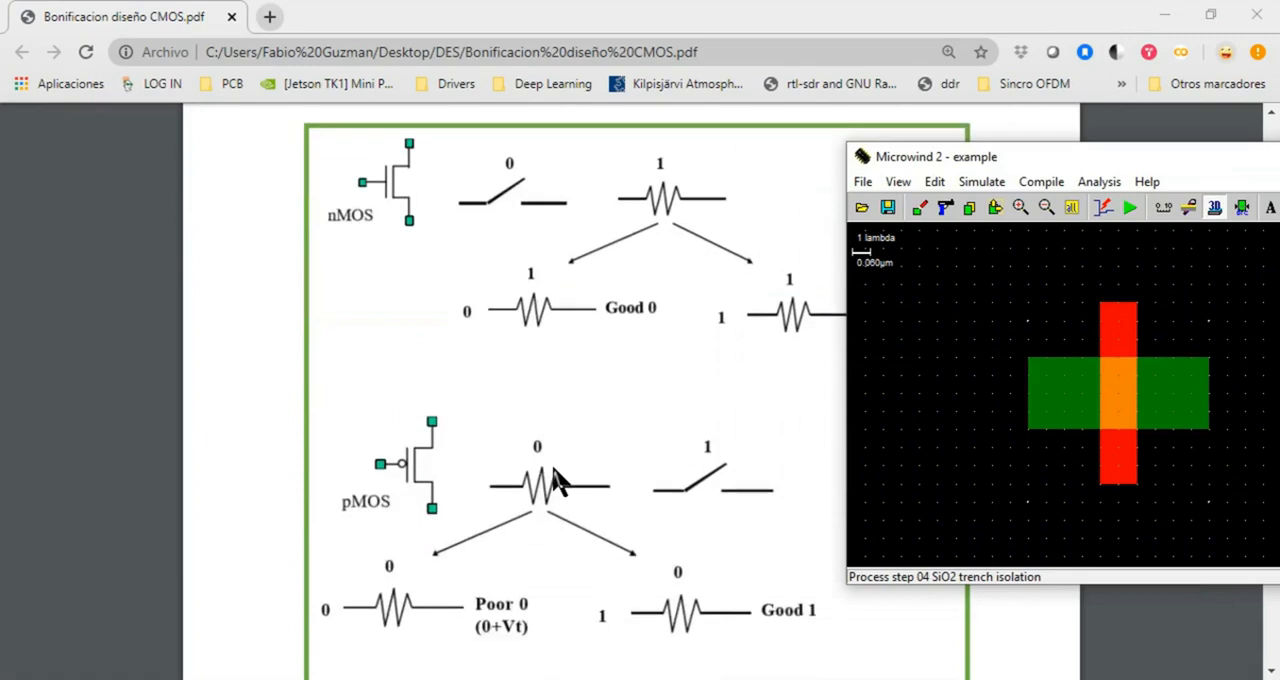
scroll(568, 460, "up", 1)
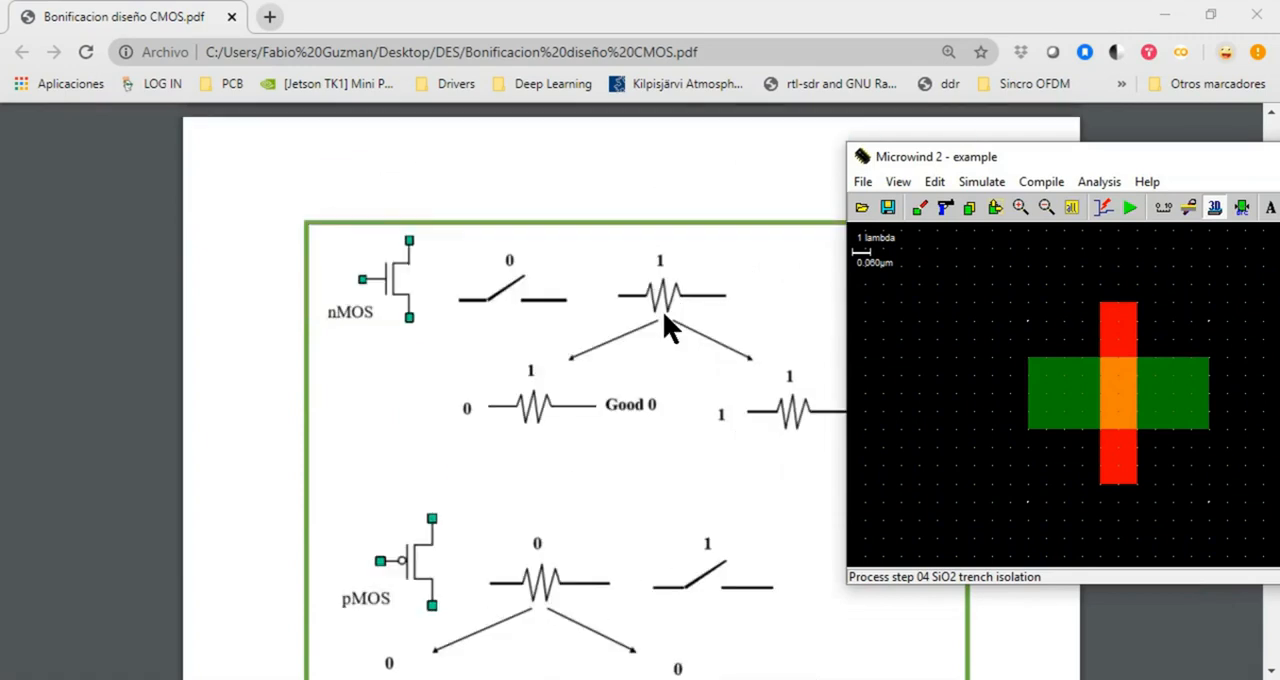
Move the Microwind window over the PDF page and enlarge it
left_click_drag(1032, 160, 760, 211)
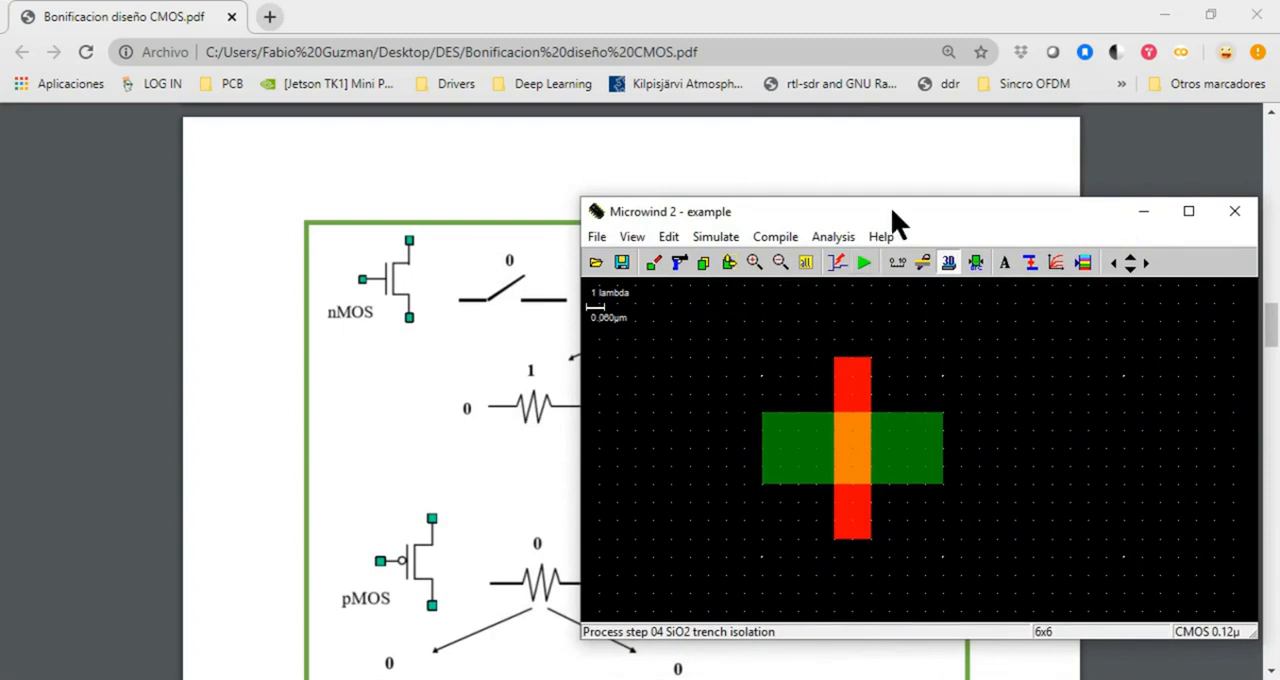
left_click_drag(894, 220, 692, 186)
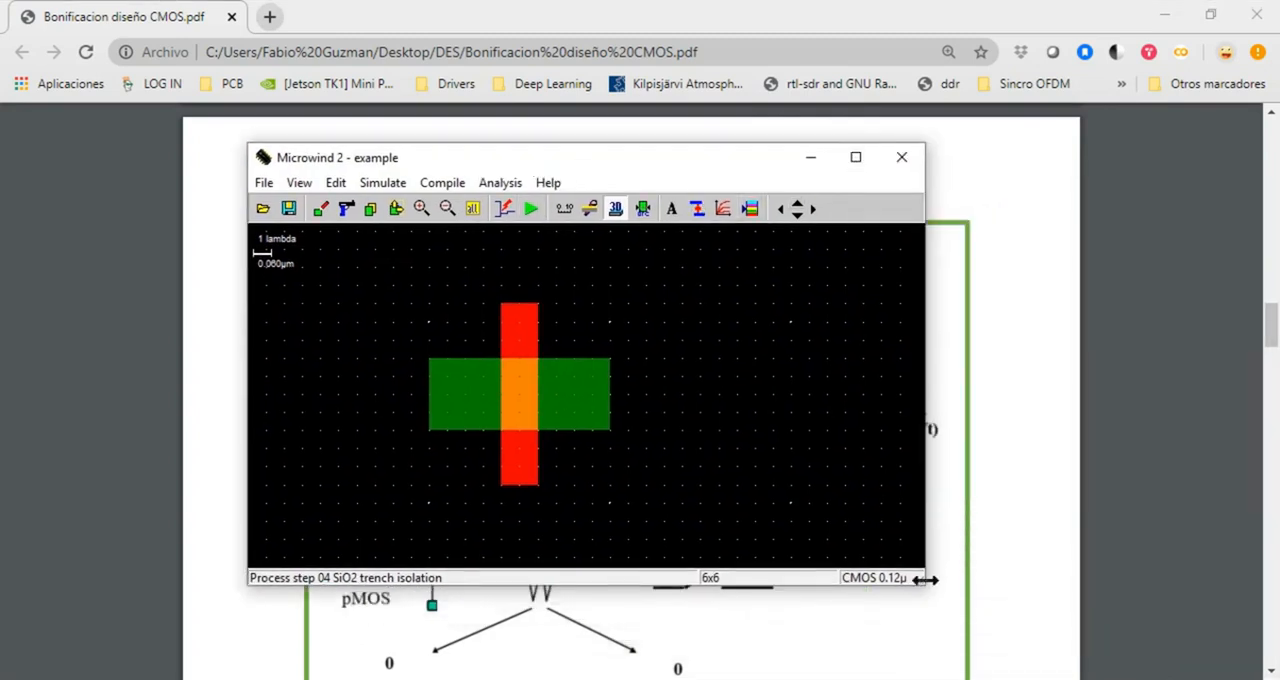
left_click_drag(920, 585, 1038, 667)
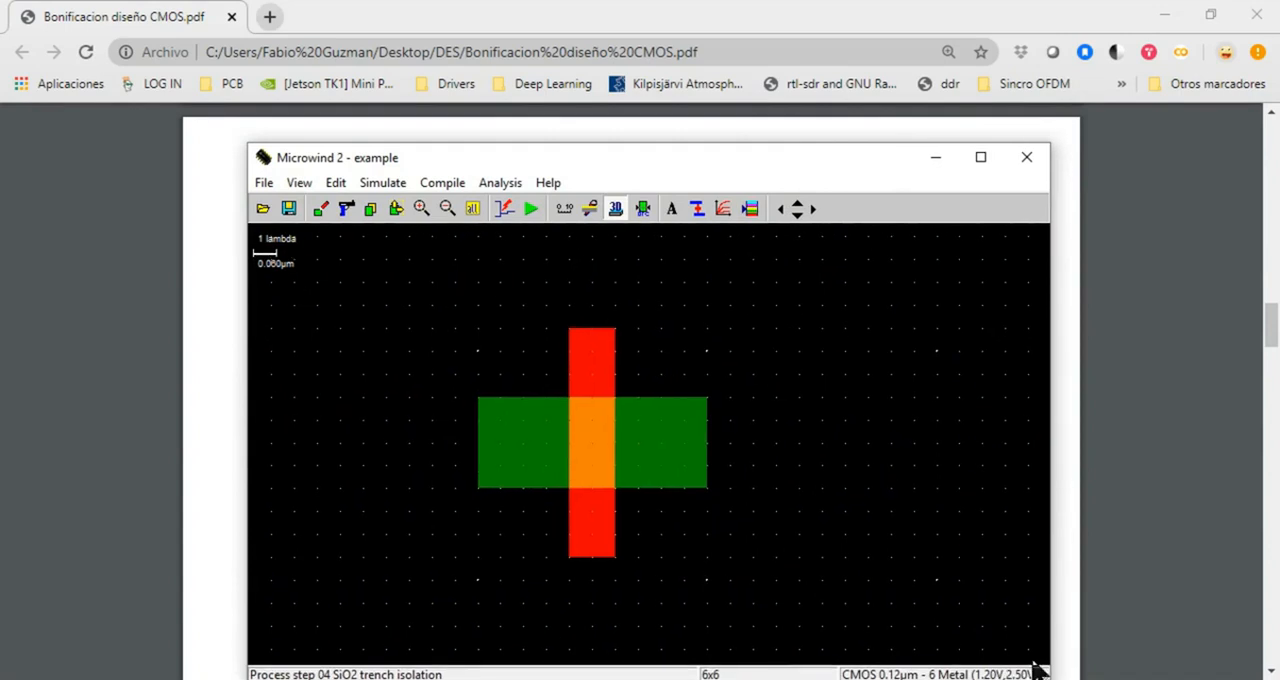
Show the layer palette and add a clock labelled vd to the N+ diffusion on the transistor's right side
left_click(749, 212)
left_click_drag(975, 152, 907, 248)
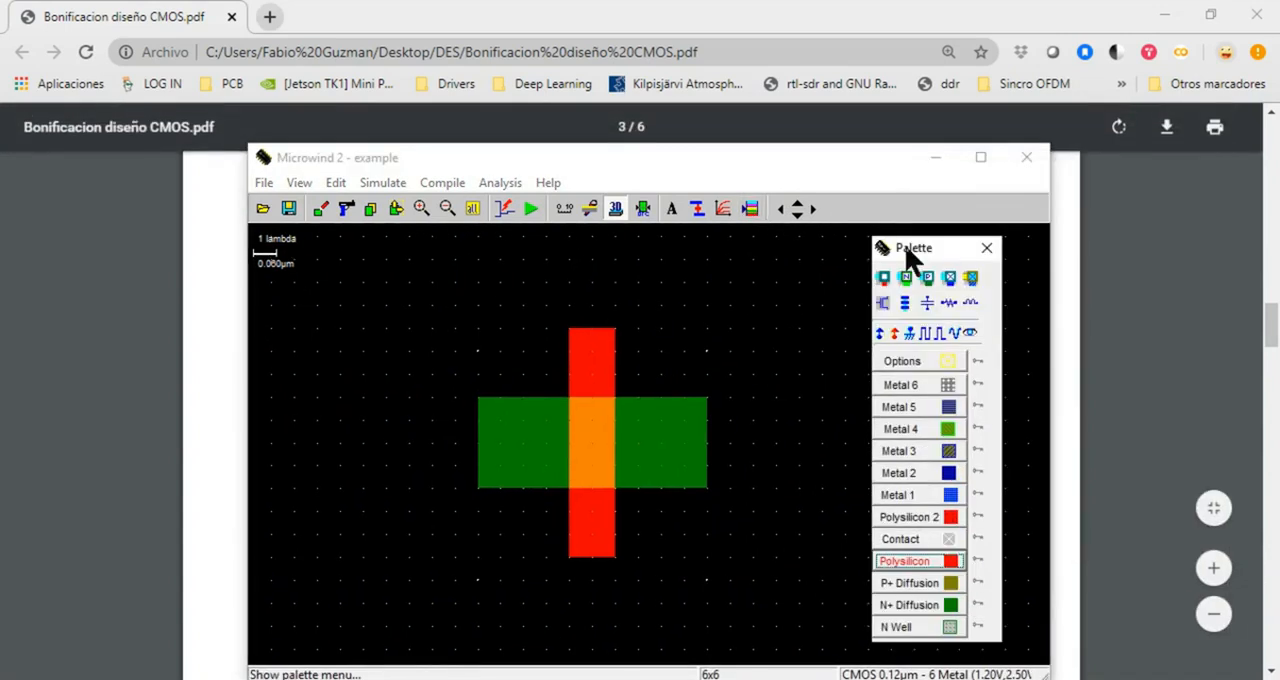
left_click(924, 338)
left_click(653, 421)
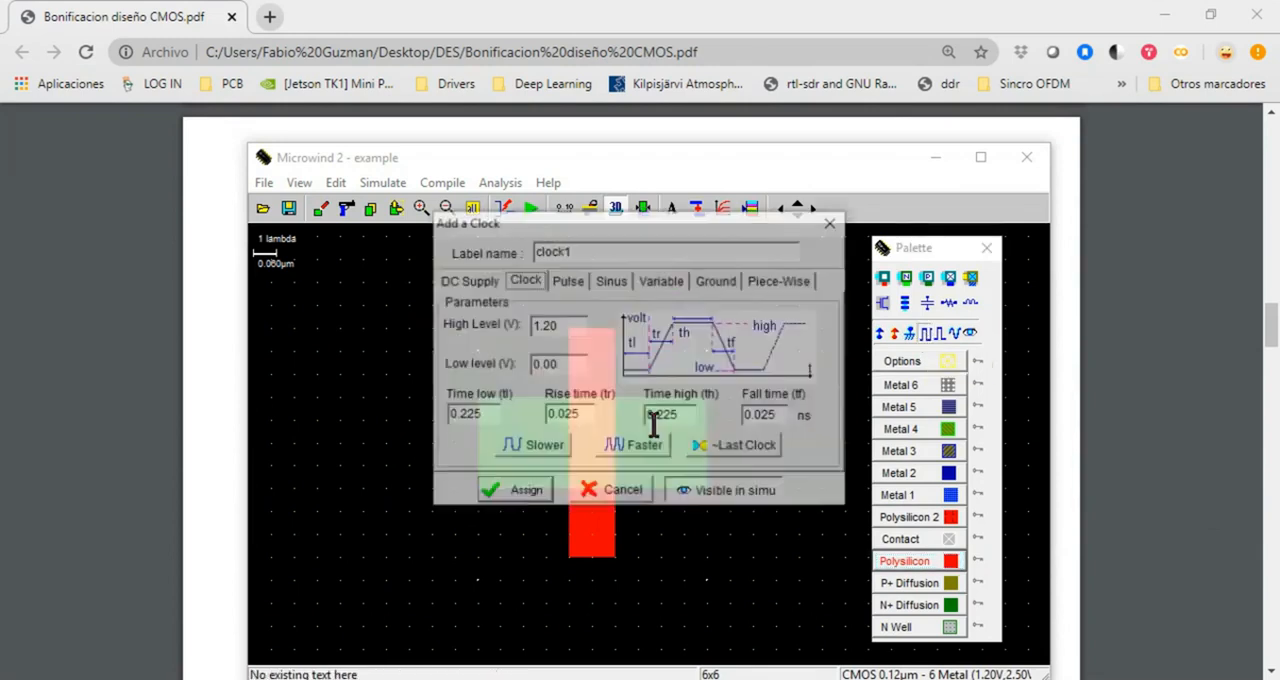
left_click_drag(574, 252, 486, 250)
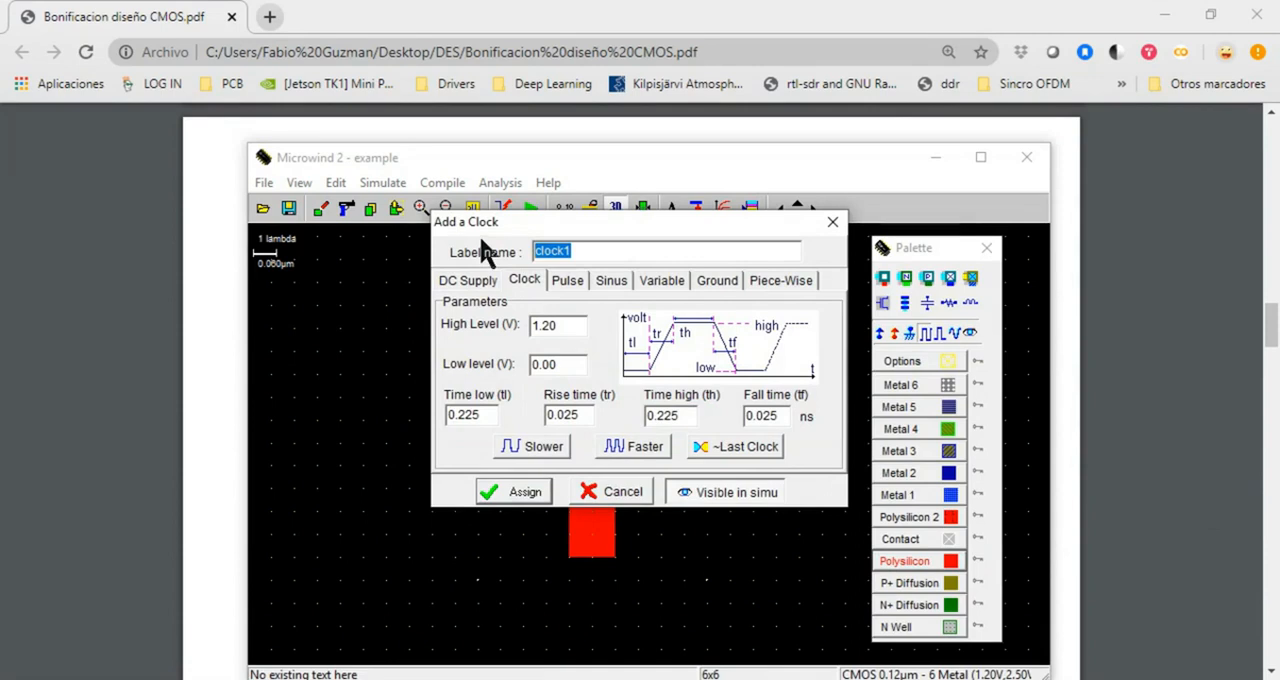
type("vd")
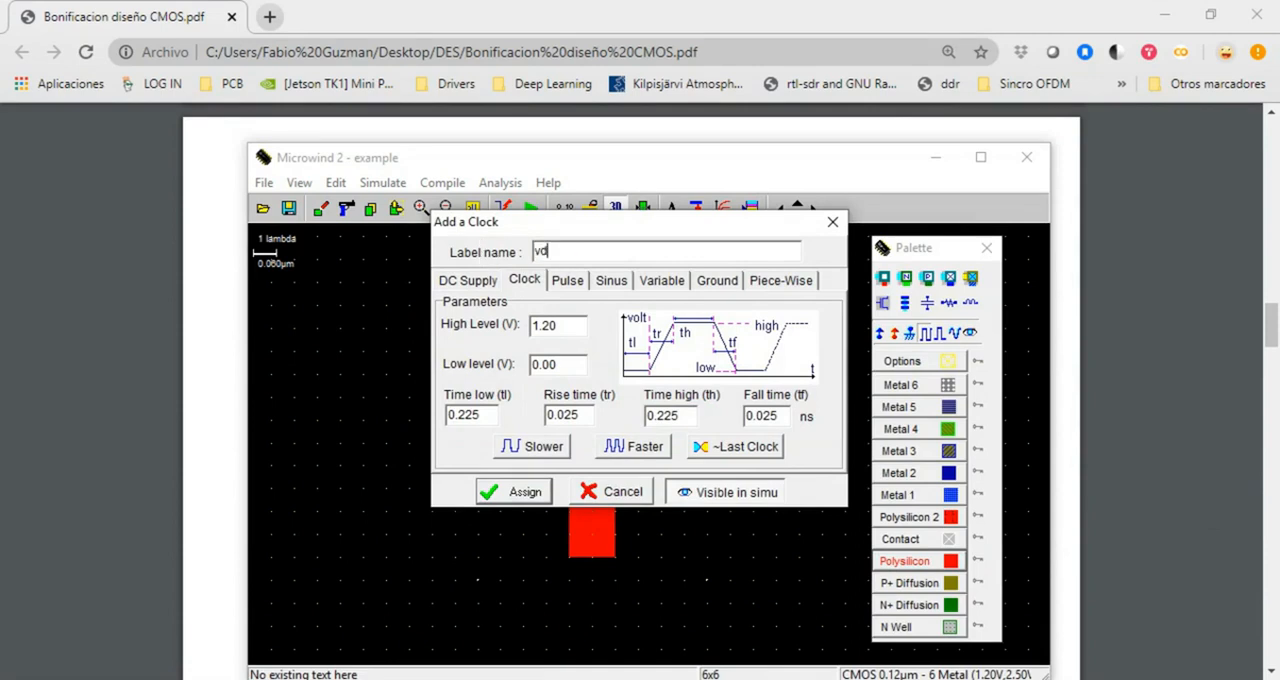
left_click(513, 491)
Add a clock labelled vg to the upper part of the polysilicon gate
left_click(924, 334)
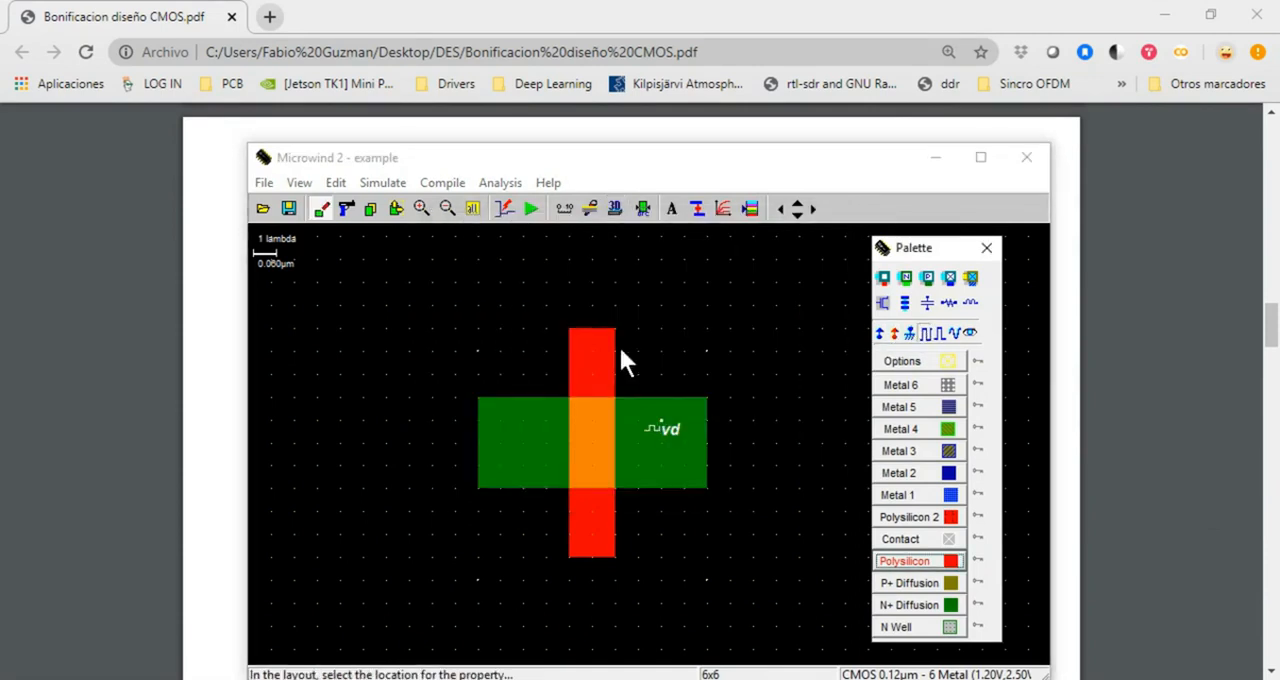
left_click(584, 351)
left_click_drag(580, 252, 503, 252)
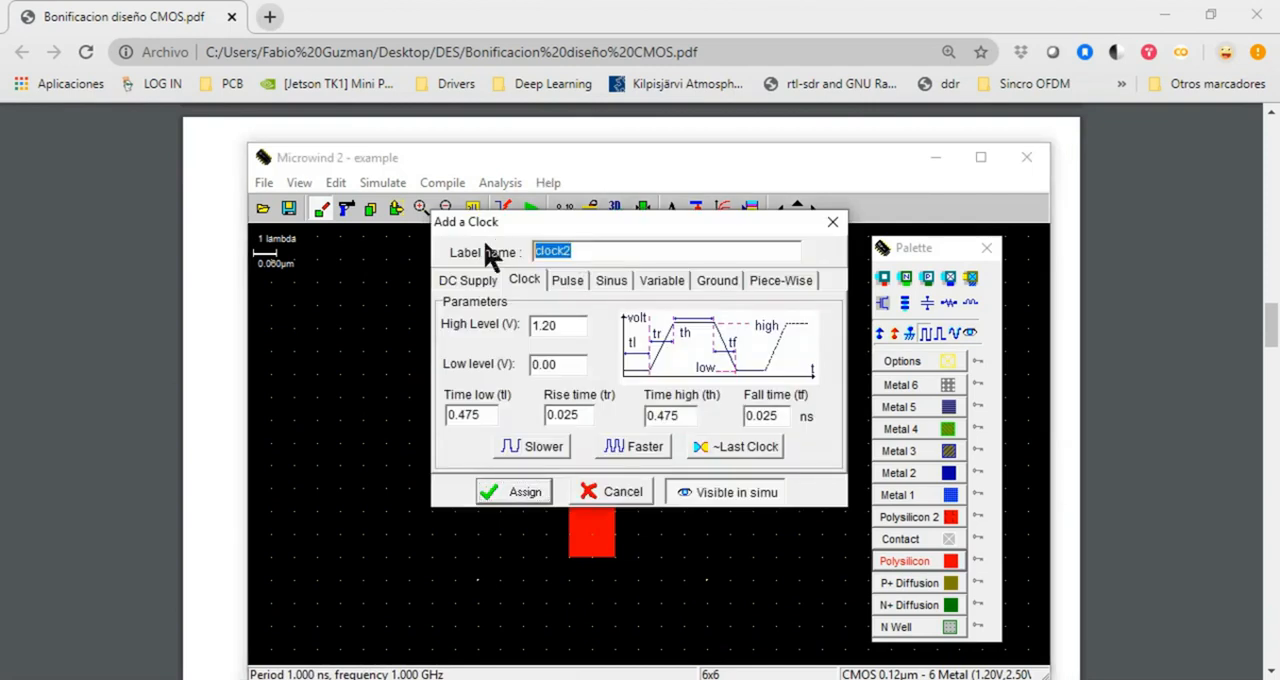
type("vg")
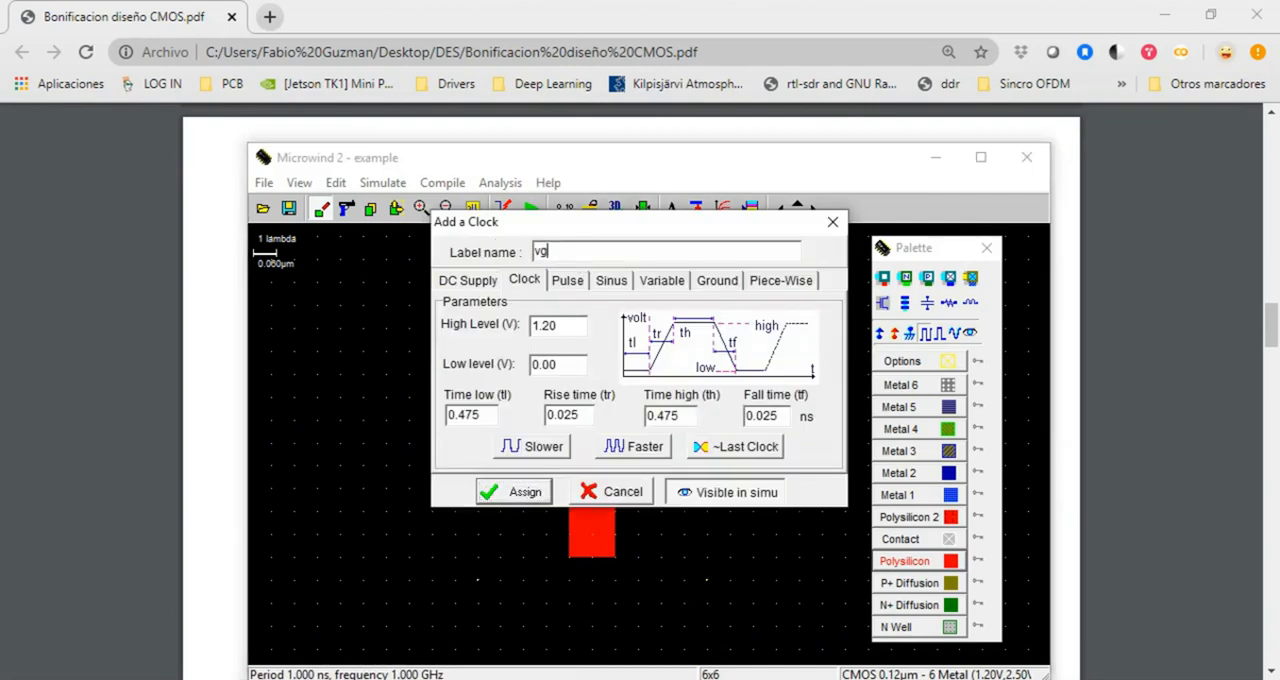
left_click(513, 491)
Add a simulation-visible node labelled q to the N+ diffusion on the transistor's left side
left_click(970, 333)
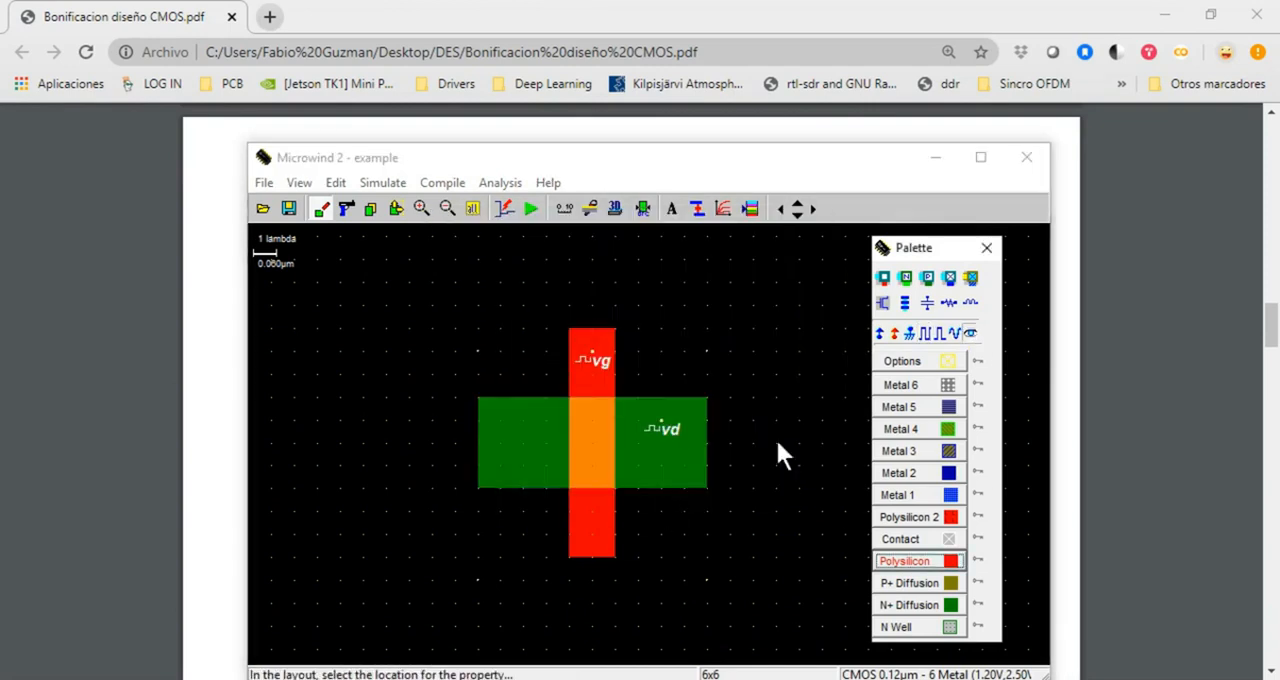
left_click(500, 418)
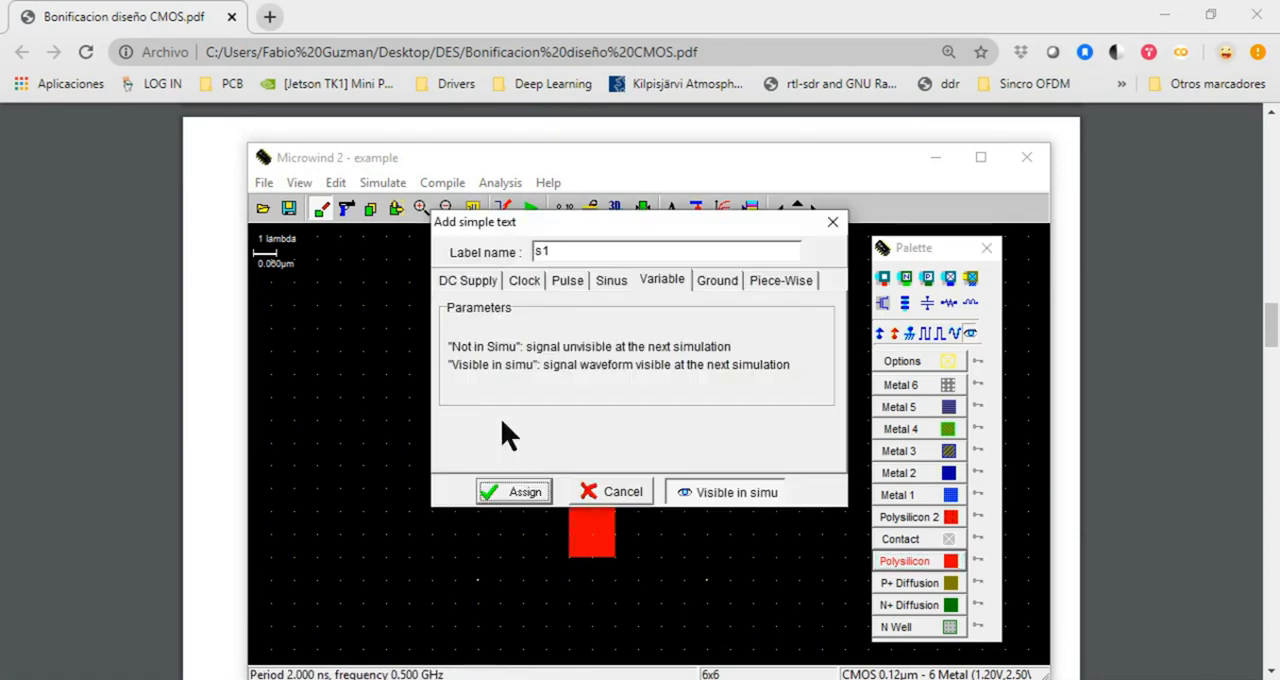
left_click_drag(573, 251, 483, 258)
type("q")
left_click(520, 492)
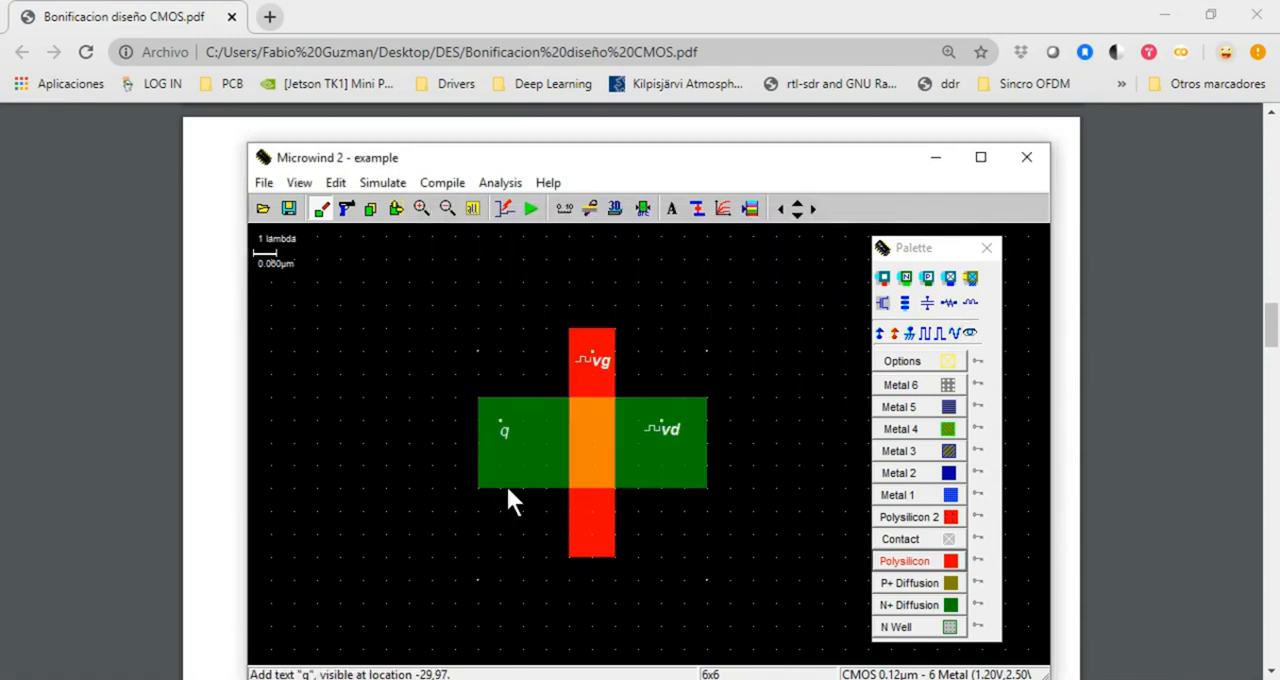
Consult the nMOS switch diagram in the CMOS design PDF, return to Microwind and check the vd clock's high level
left_click(205, 388)
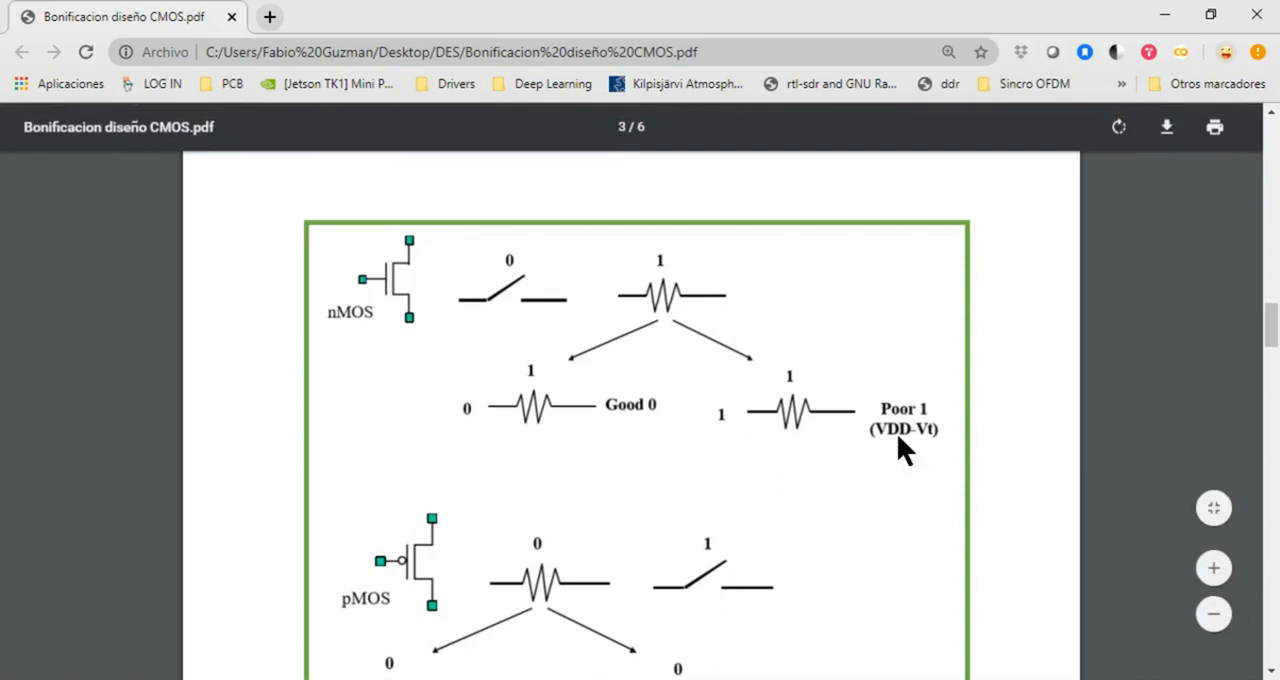
key("alt+Tab")
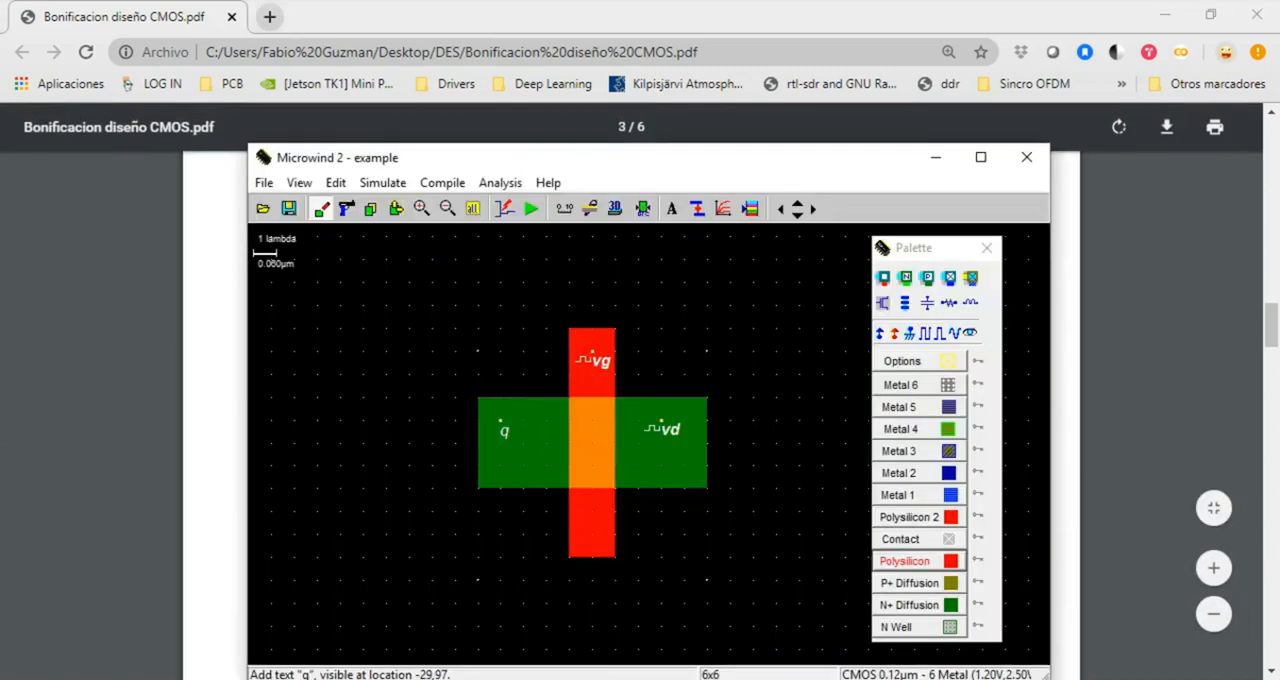
left_click(667, 432)
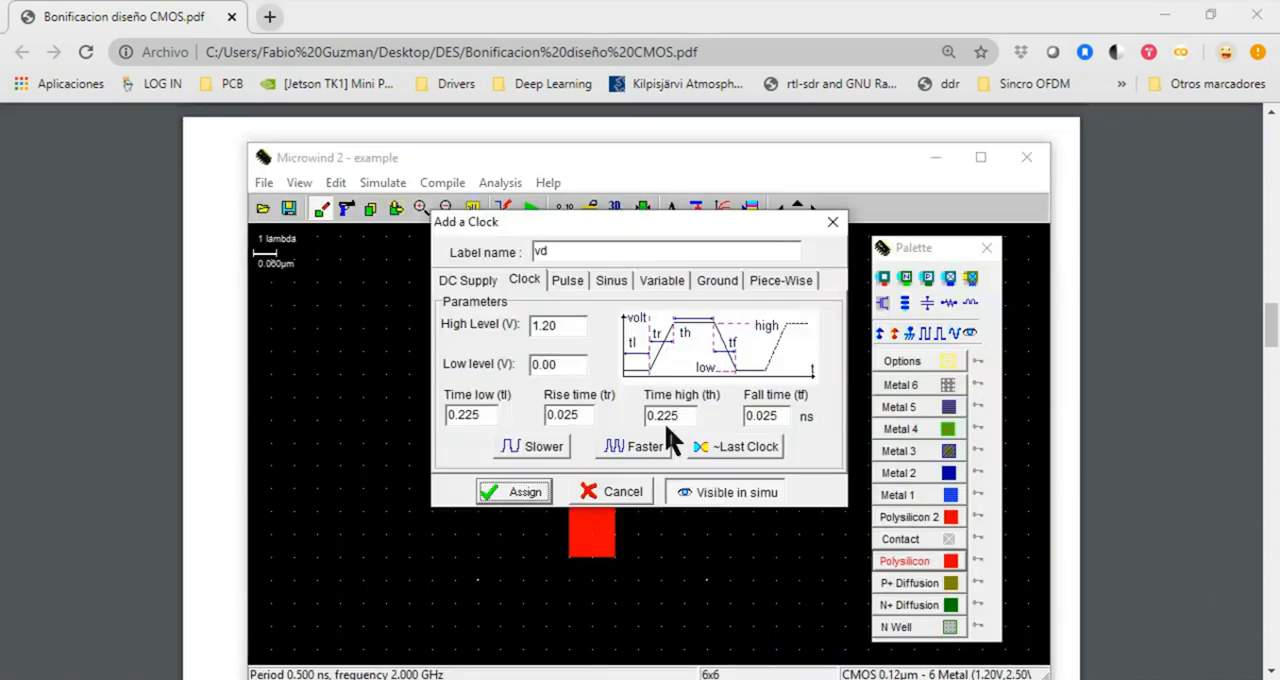
left_click(568, 326)
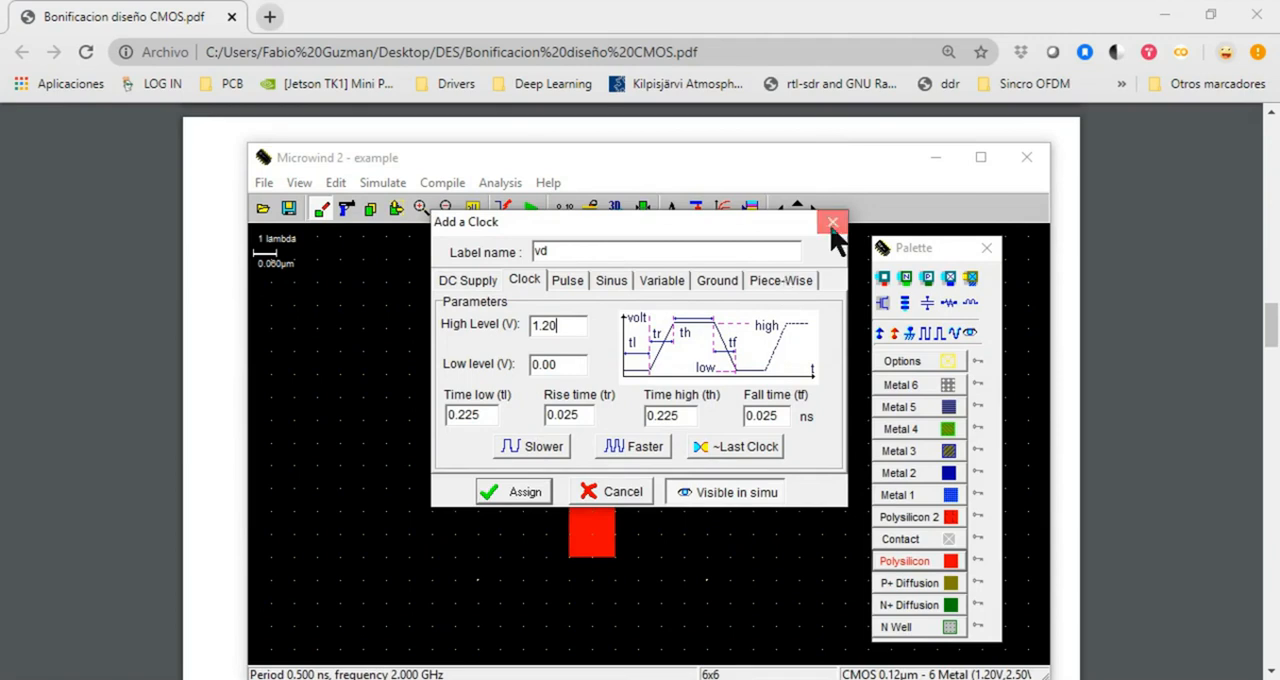
left_click(832, 222)
View the nMOS threshold voltage curves, close them and review the vd clock's parameters without changing them
left_click(723, 209)
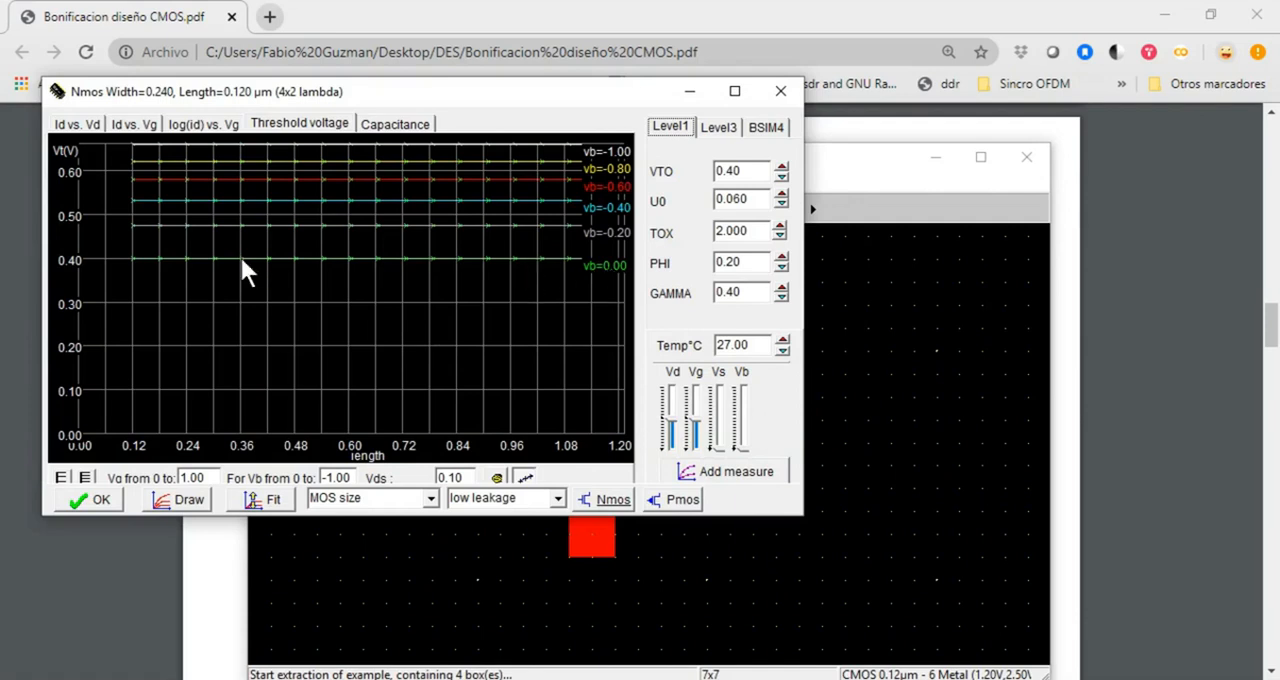
left_click(780, 91)
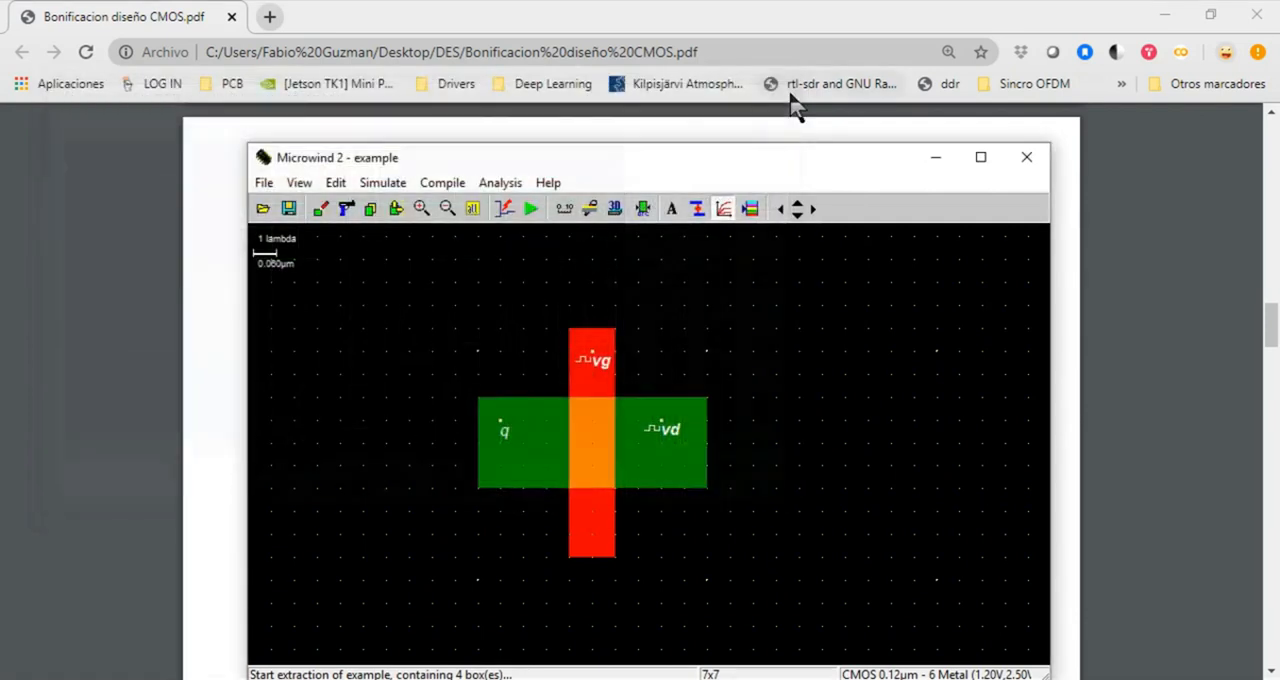
left_click(668, 426)
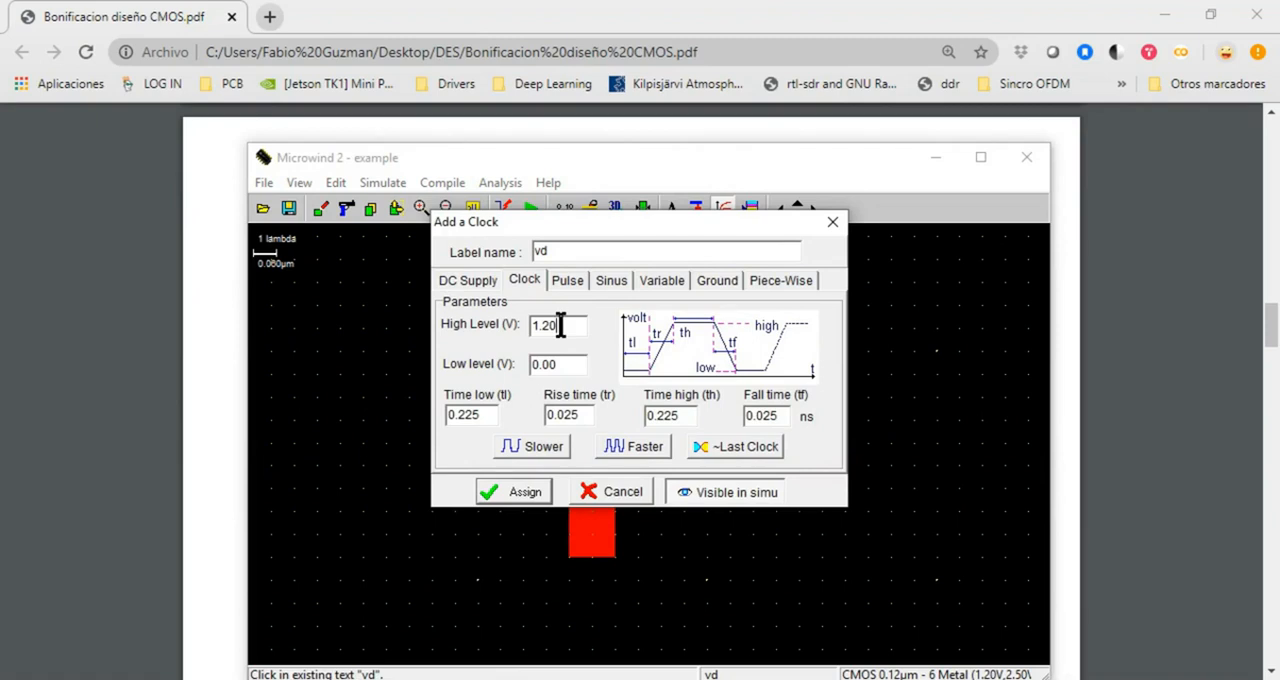
left_click_drag(560, 325, 509, 326)
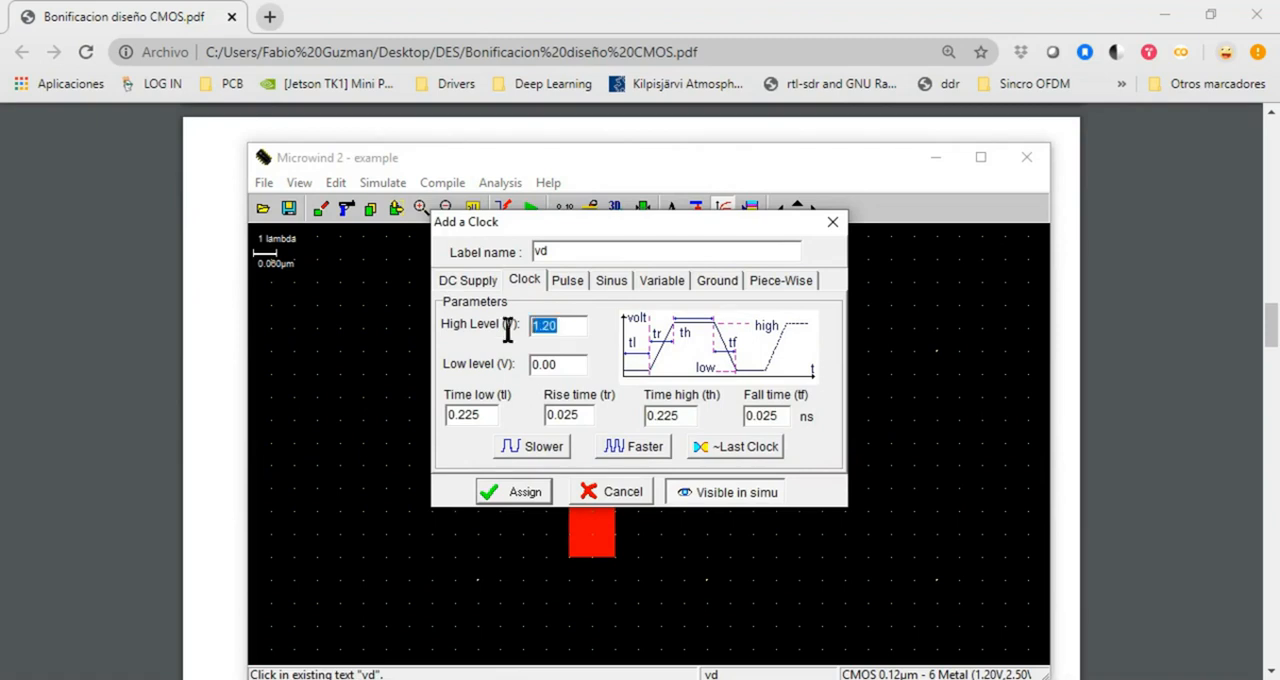
left_click(832, 222)
Run the analog simulation, compare its waveforms with the PDF's nMOS switch diagram, measure q's high level and close the simulation
left_click(528, 211)
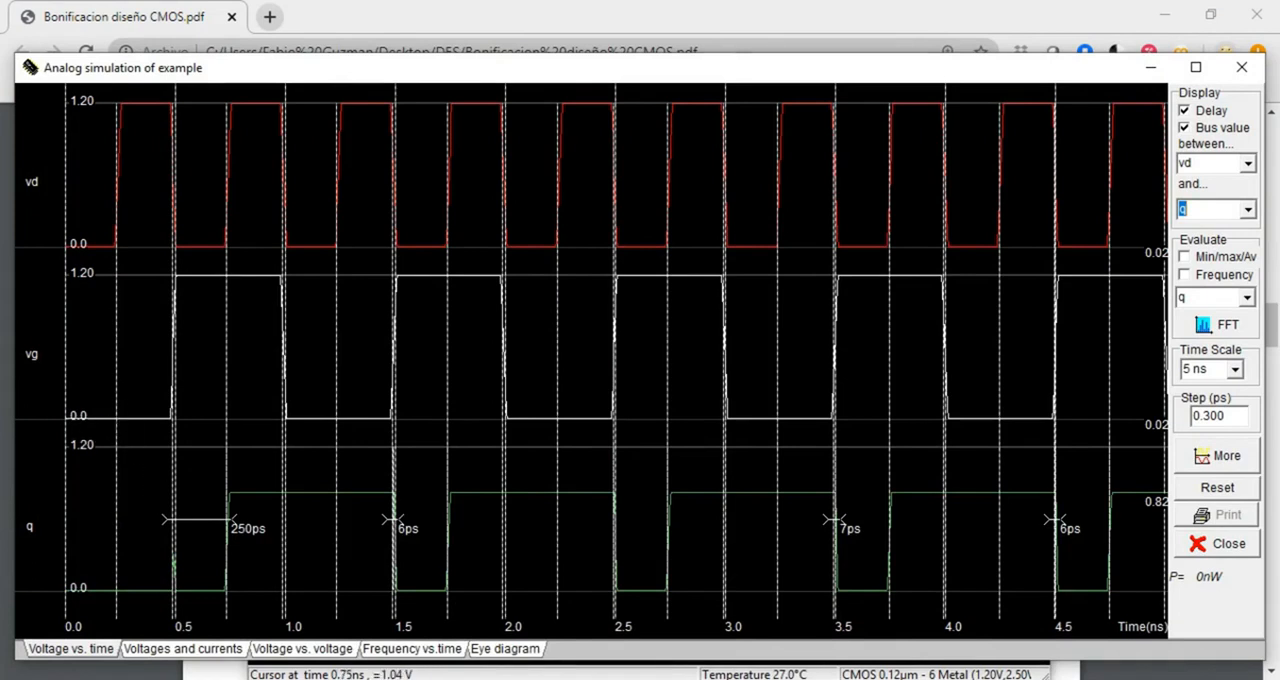
key("alt+Tab")
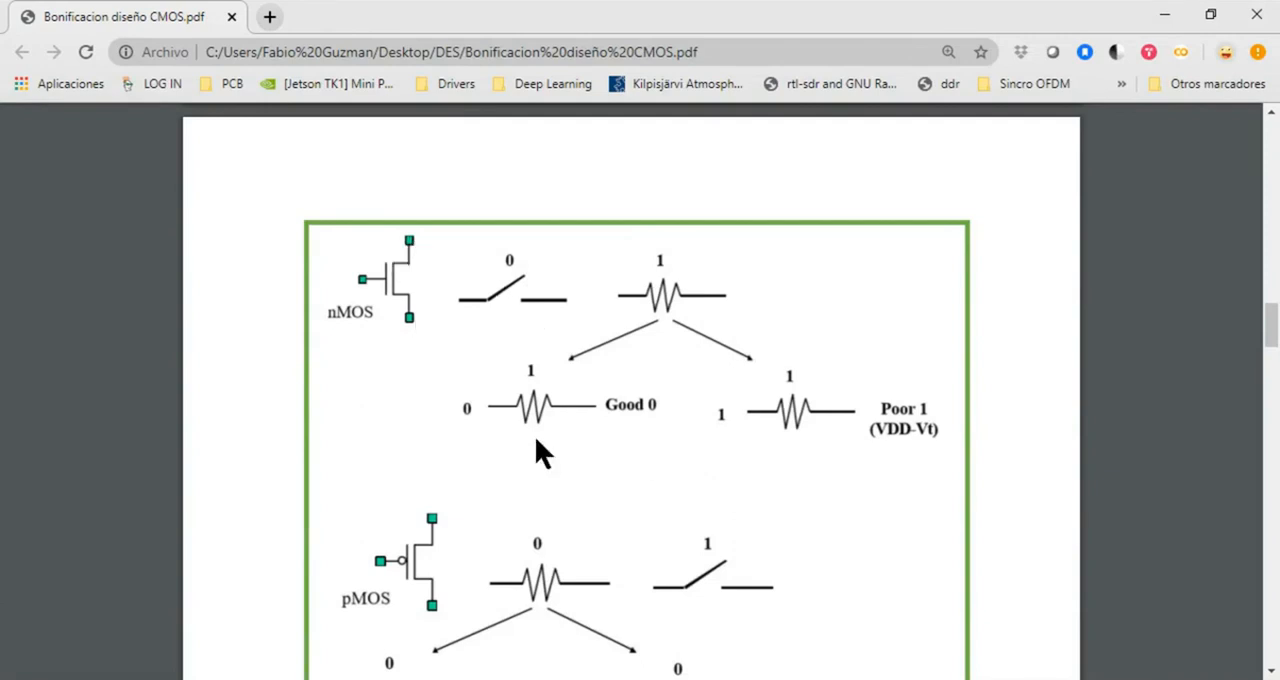
left_click(452, 679)
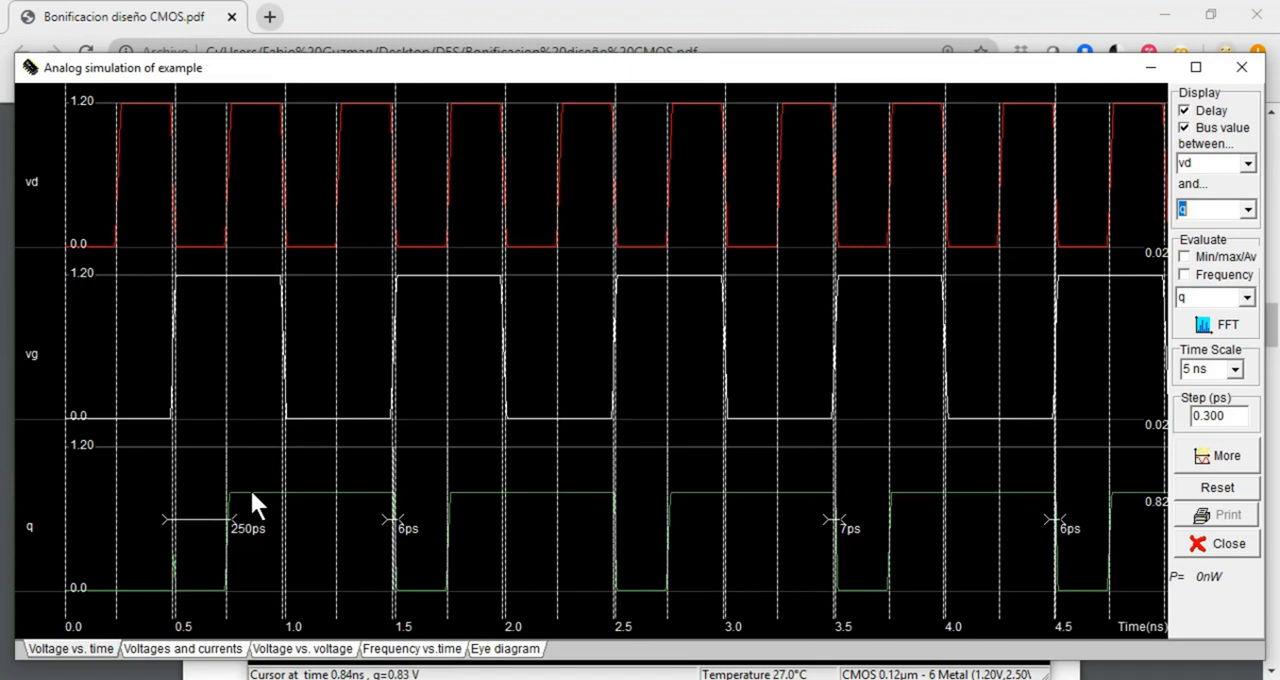
left_click_drag(250, 497, 248, 596)
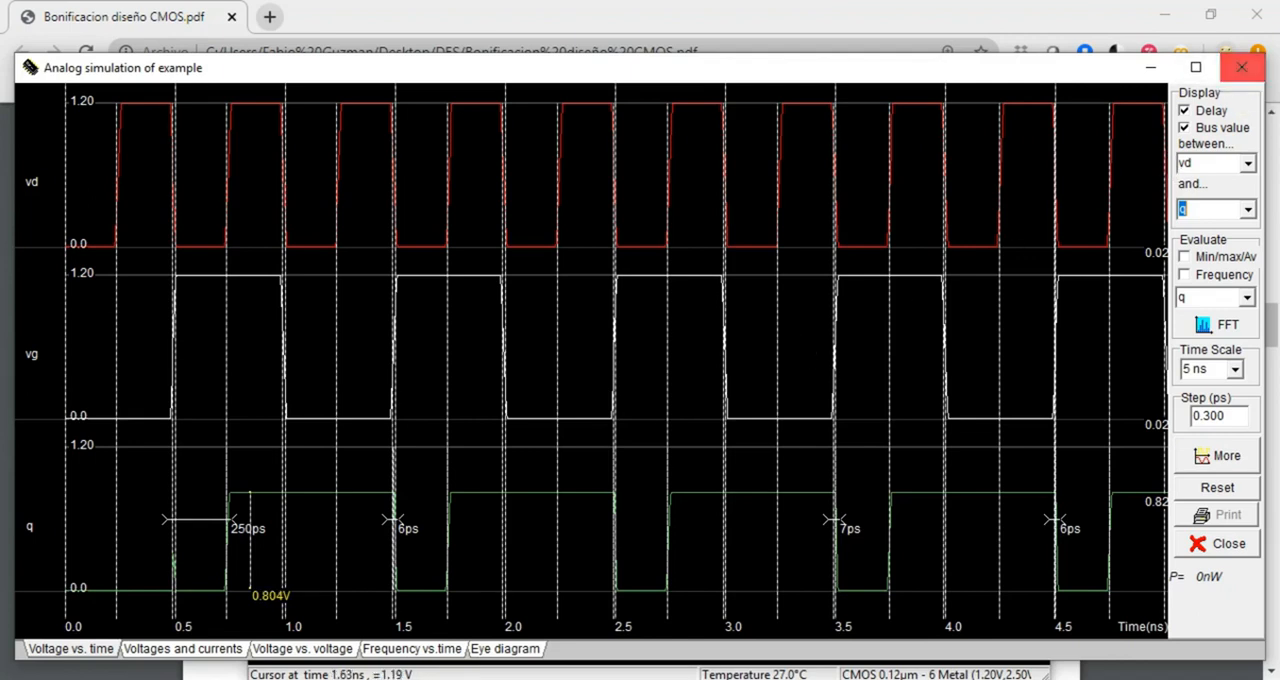
key("alt+Tab")
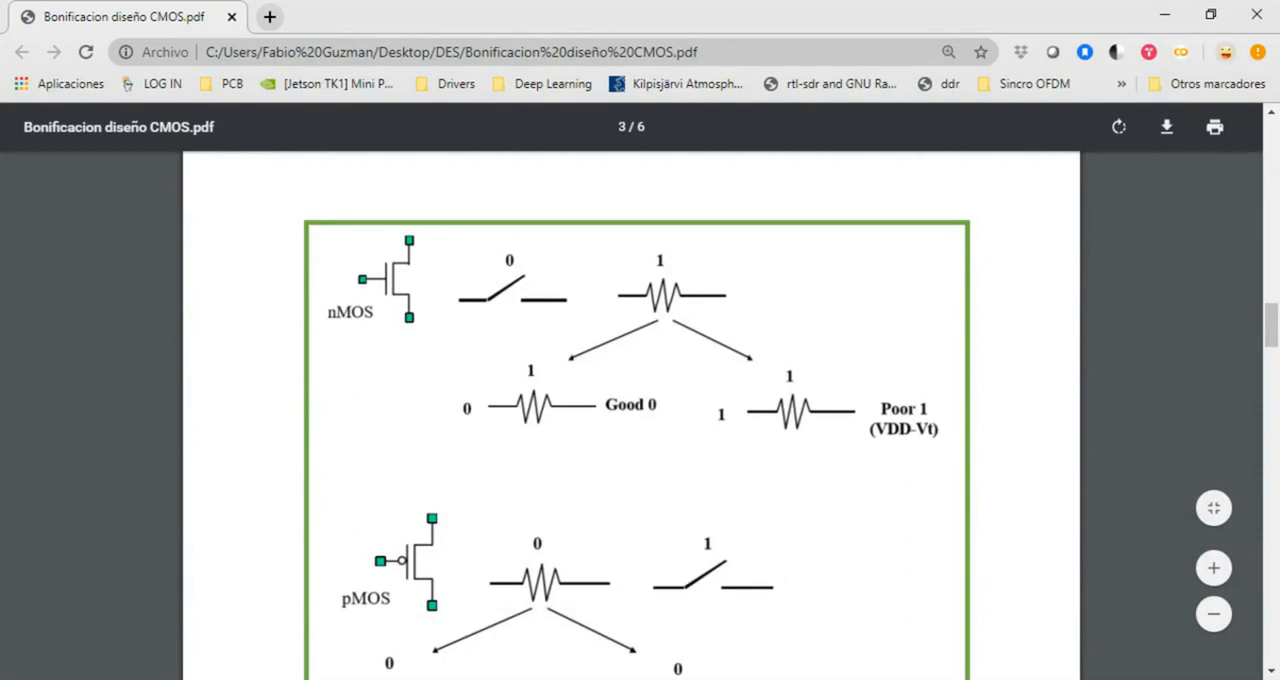
key("alt+Tab")
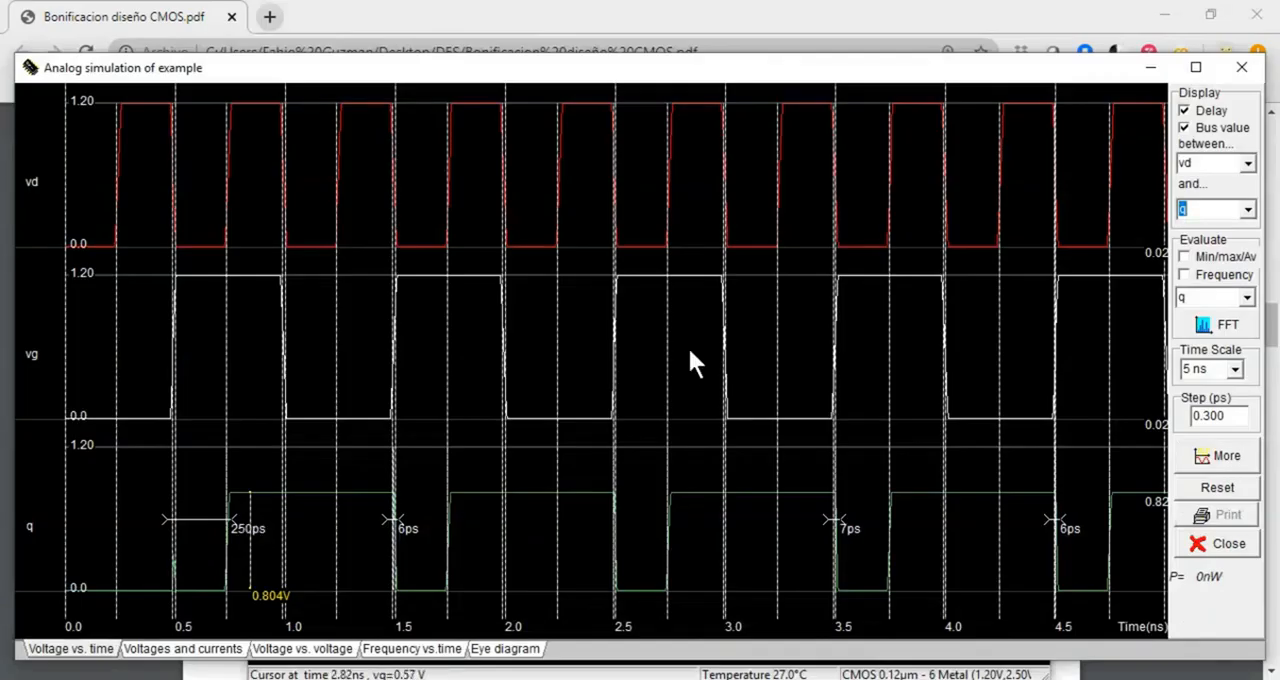
left_click(1241, 67)
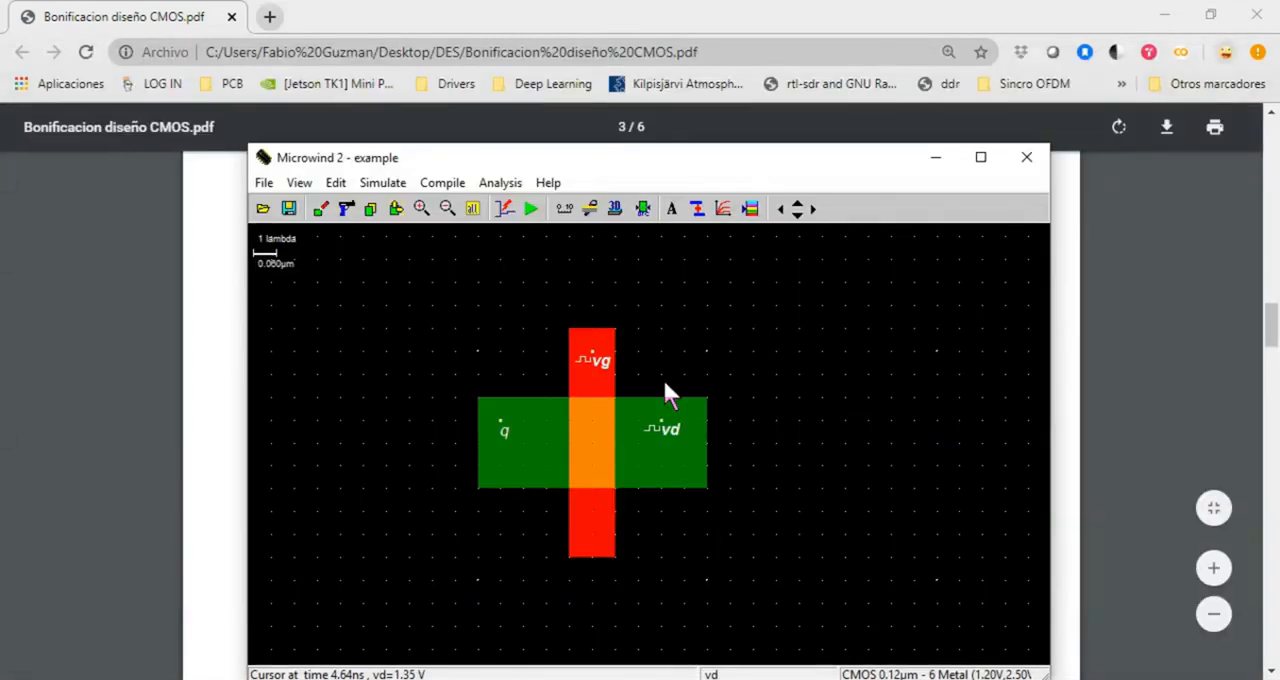
Recheck the nMOS threshold voltage curves against the vd clock's high level, closing both windows without changes
left_click(723, 209)
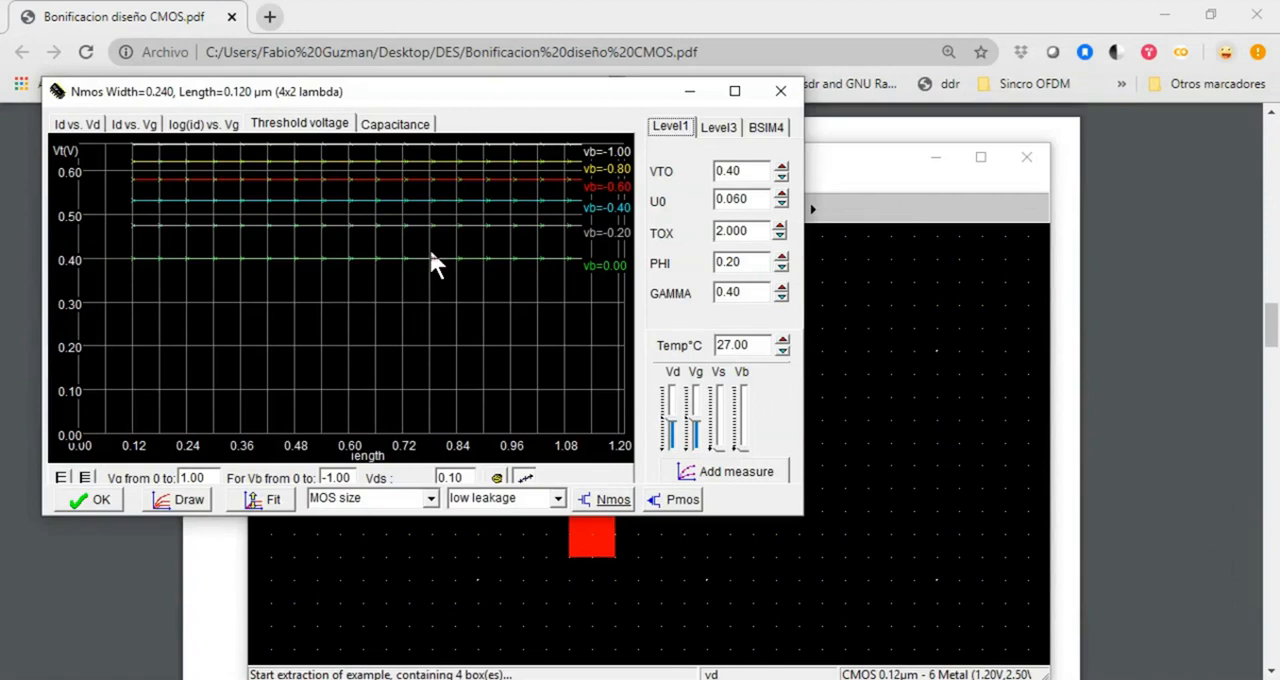
left_click(780, 91)
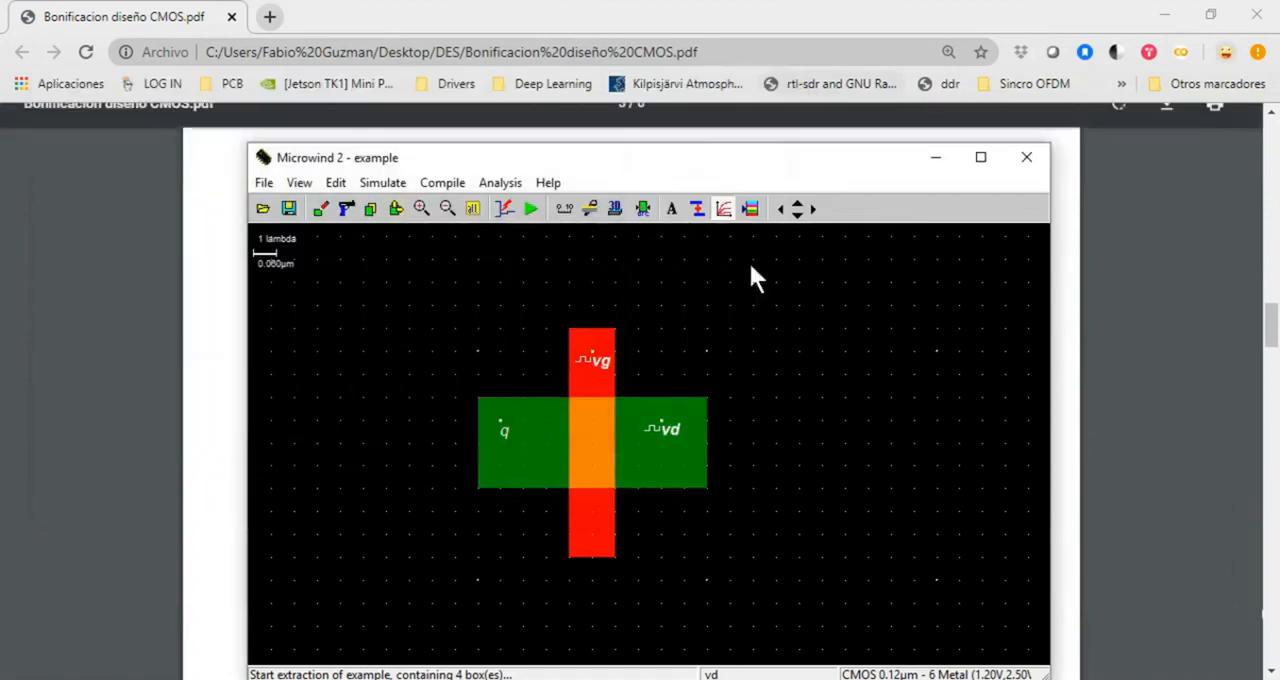
left_click(663, 429)
left_click(563, 325)
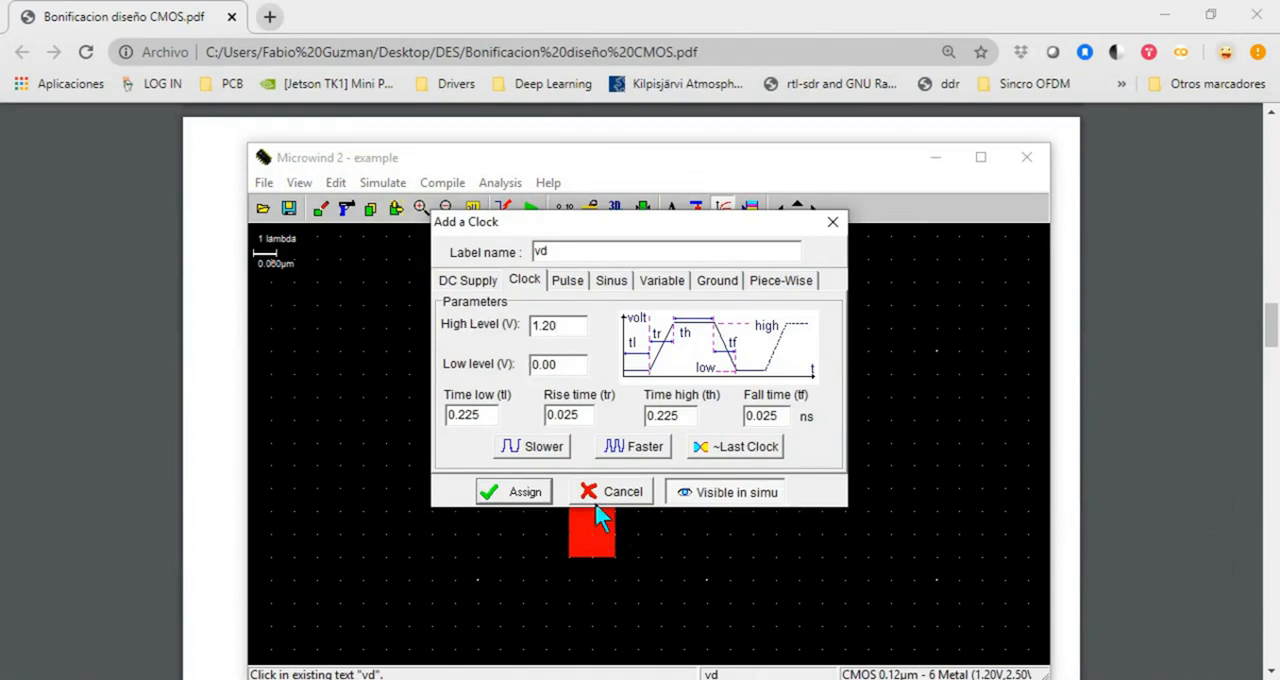
left_click_drag(620, 213, 660, 237)
left_click(869, 245)
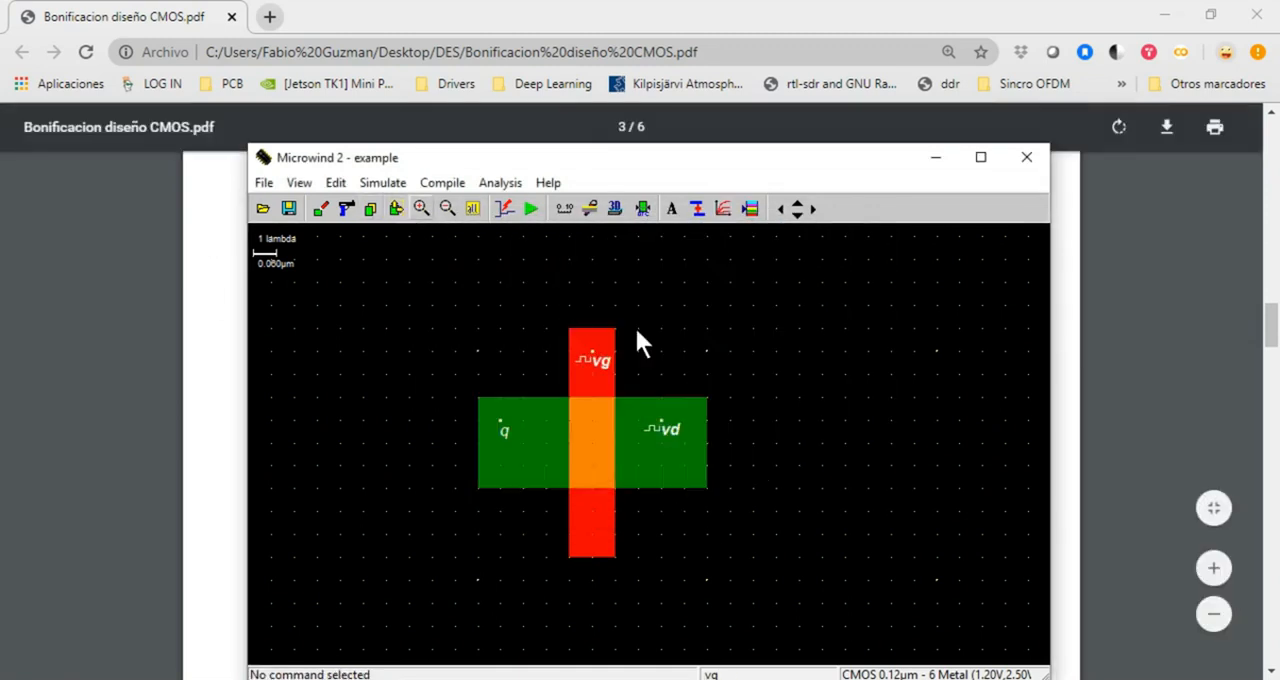
Delete the nMOS transistor's diffusion and polysilicon boxes together with the vg, vd and q labels
left_click(346, 208)
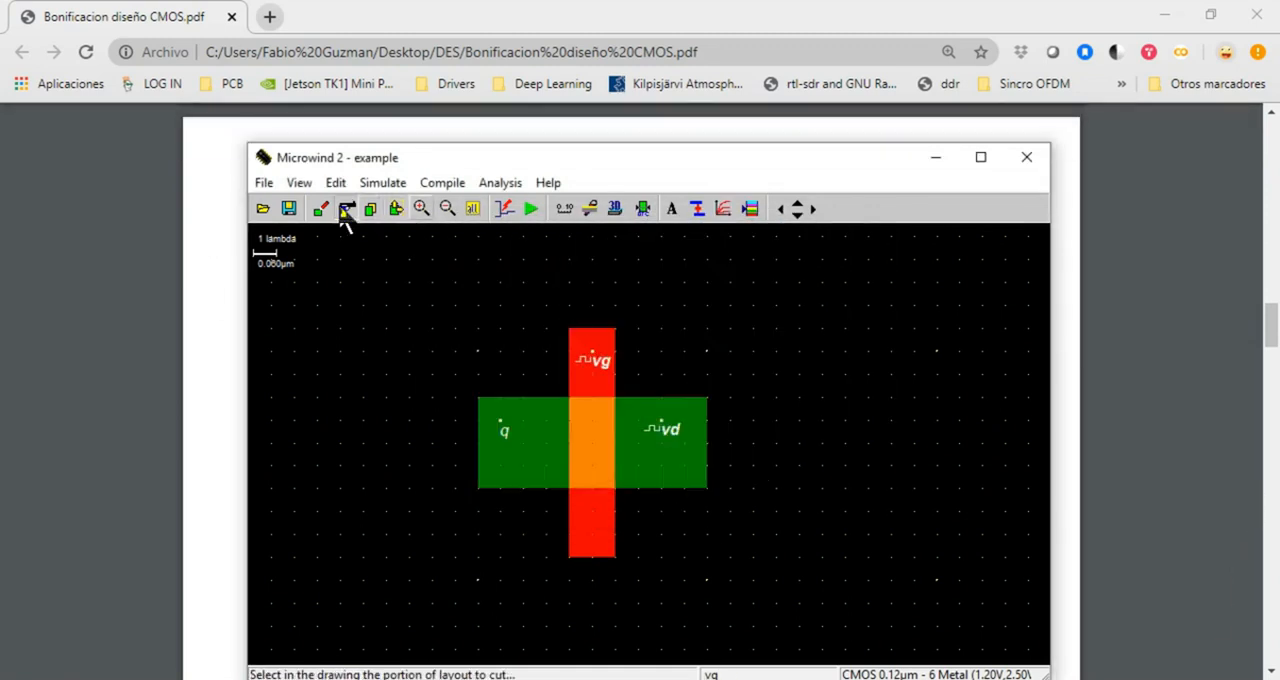
left_click(592, 422)
left_click(588, 422)
left_click(592, 360)
left_click(648, 432)
left_click(660, 430)
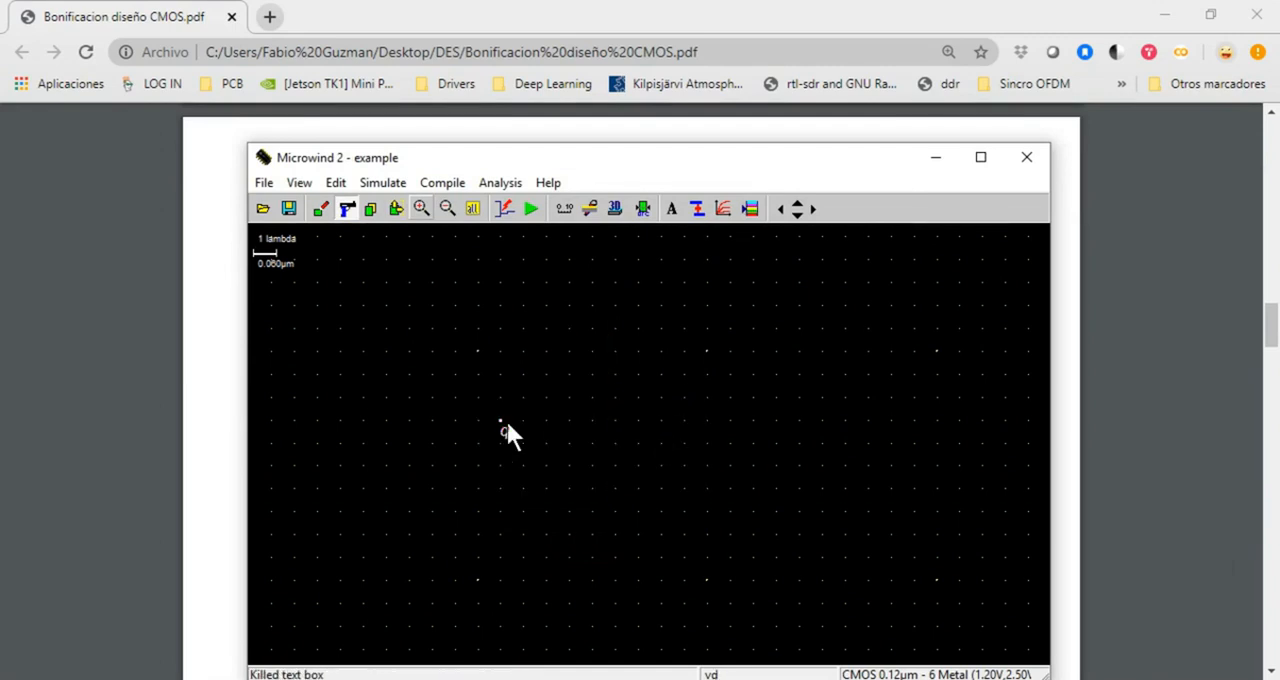
Shift the Microwind window slightly, return to the CMOS design PDF and consult the pMOS cross-section diagram on page 1
left_click_drag(515, 153, 553, 149)
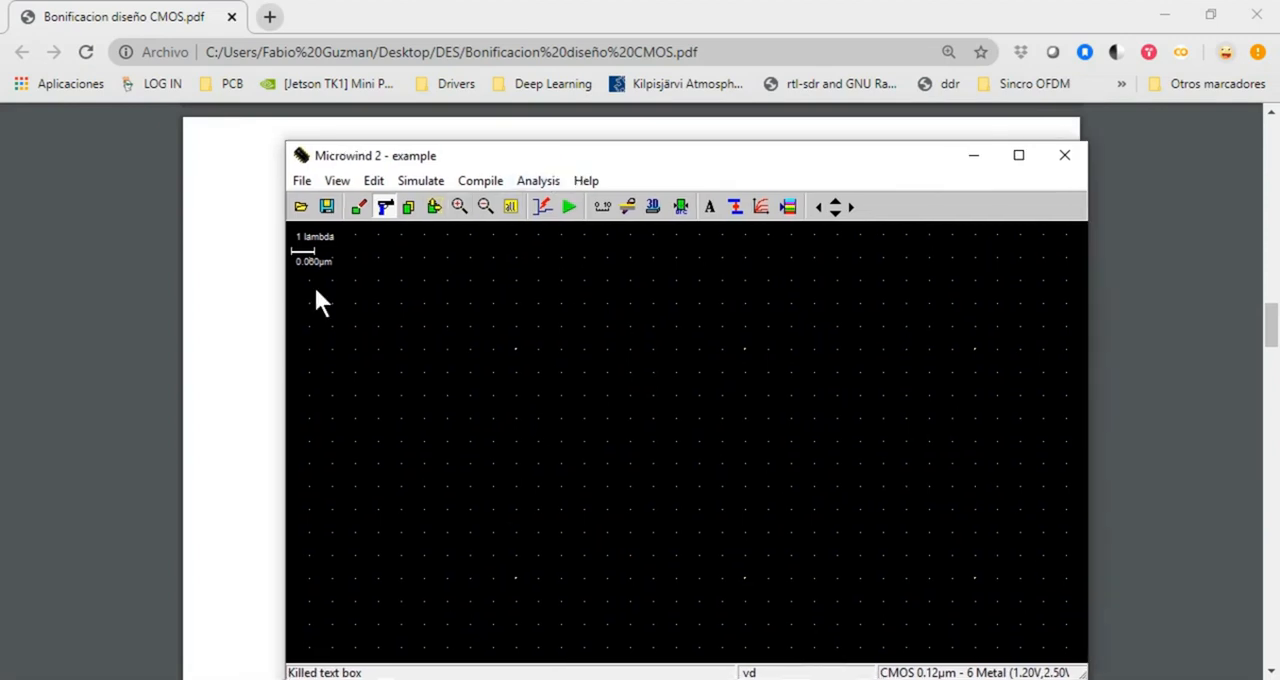
left_click(242, 414)
scroll(488, 450, "down", 15)
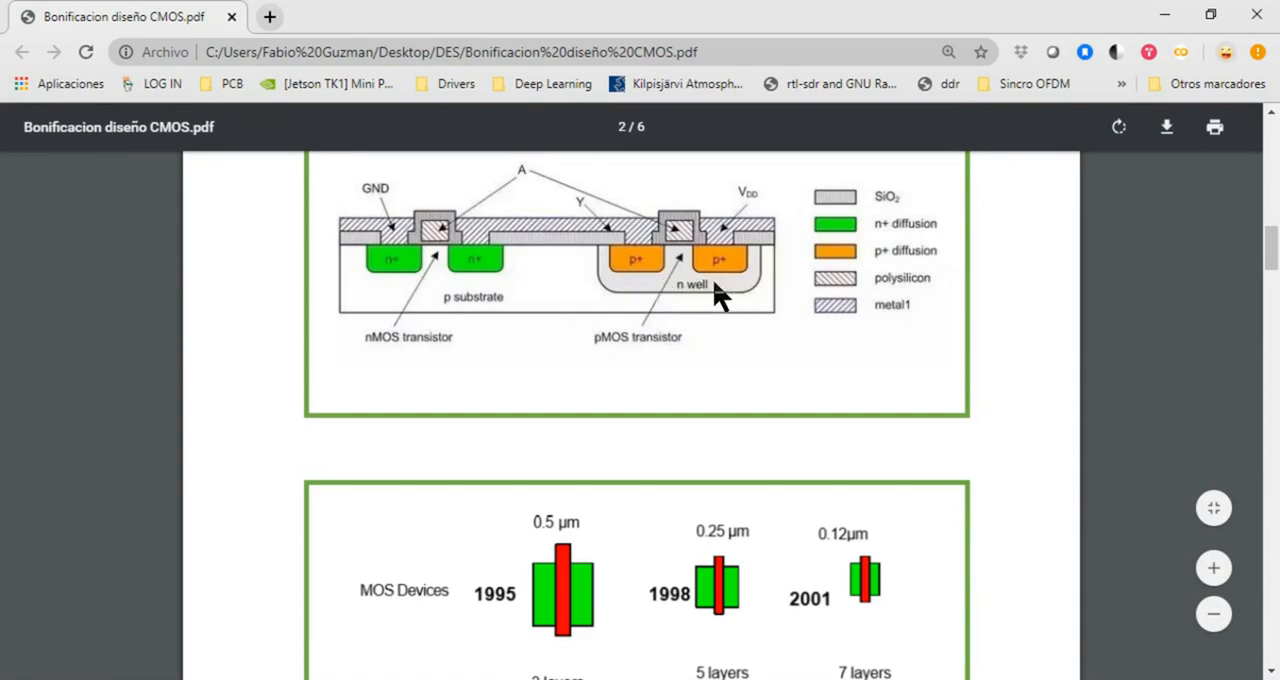
scroll(692, 310, "up", 3)
scroll(693, 335, "up", 5)
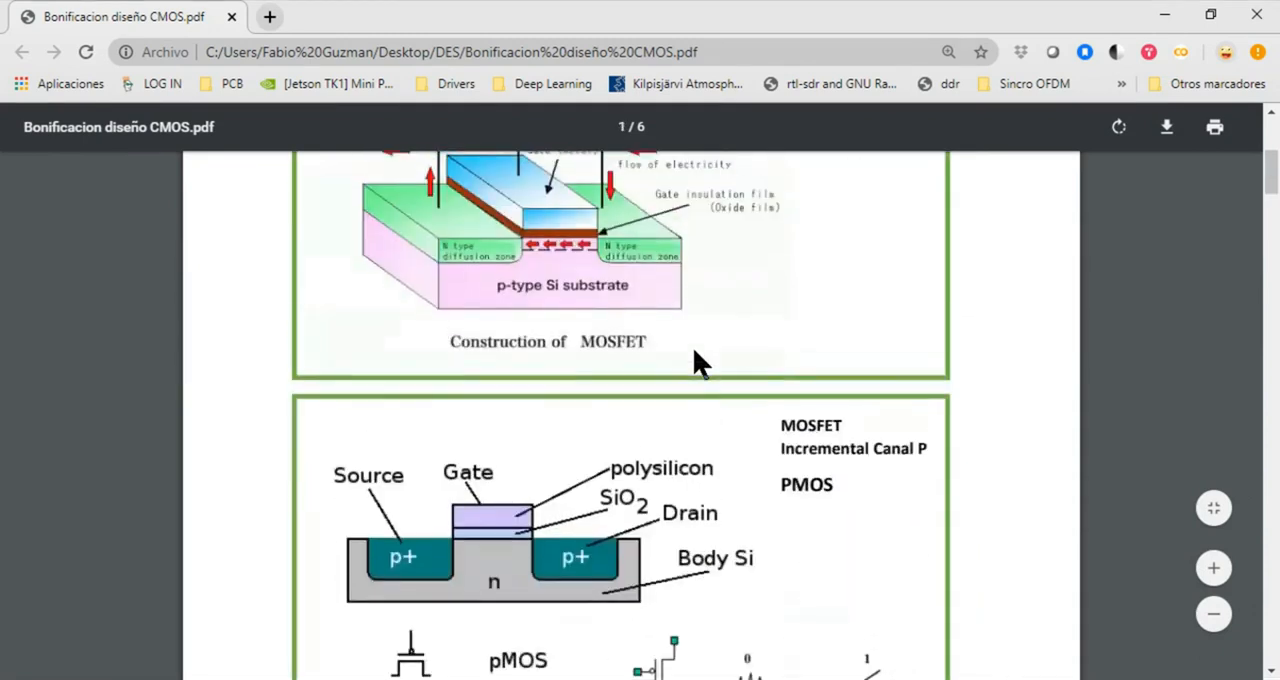
scroll(694, 366, "down", 3)
scroll(497, 330, "up", 2)
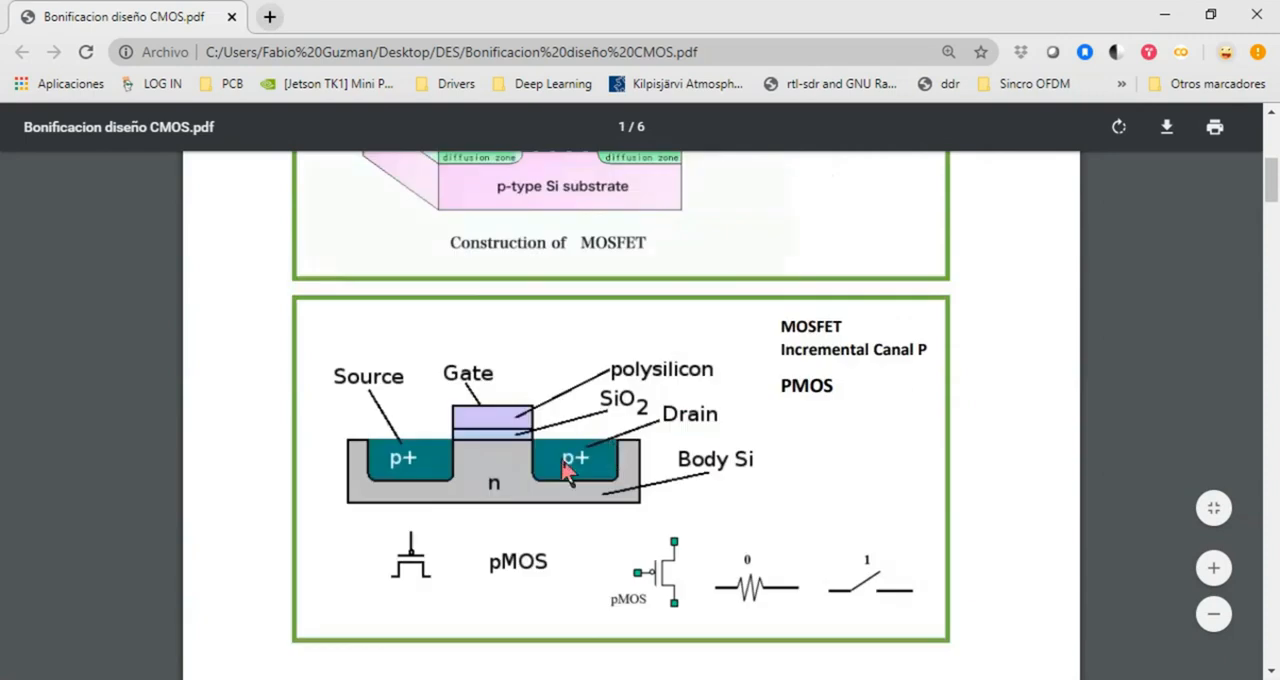
Consult the CMOS cross-section with the pMOS n-well on page 2 of the PDF and return to Microwind
scroll(530, 490, "down", 5)
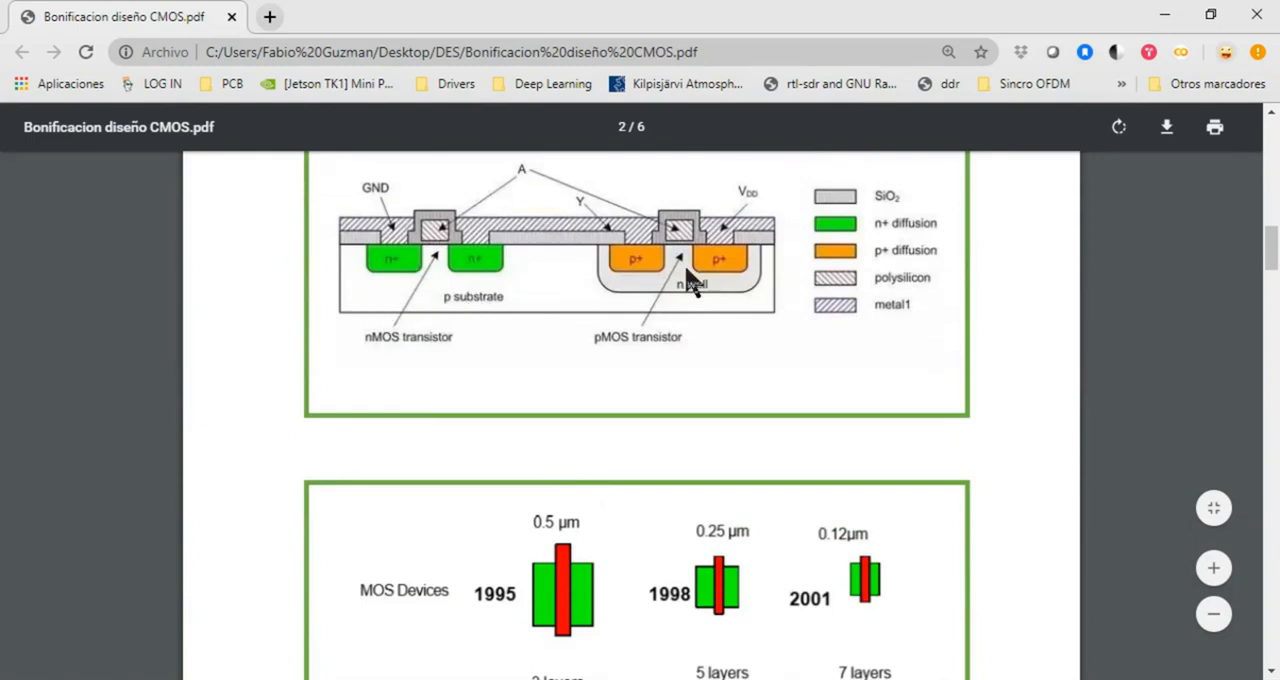
scroll(668, 290, "up", 2)
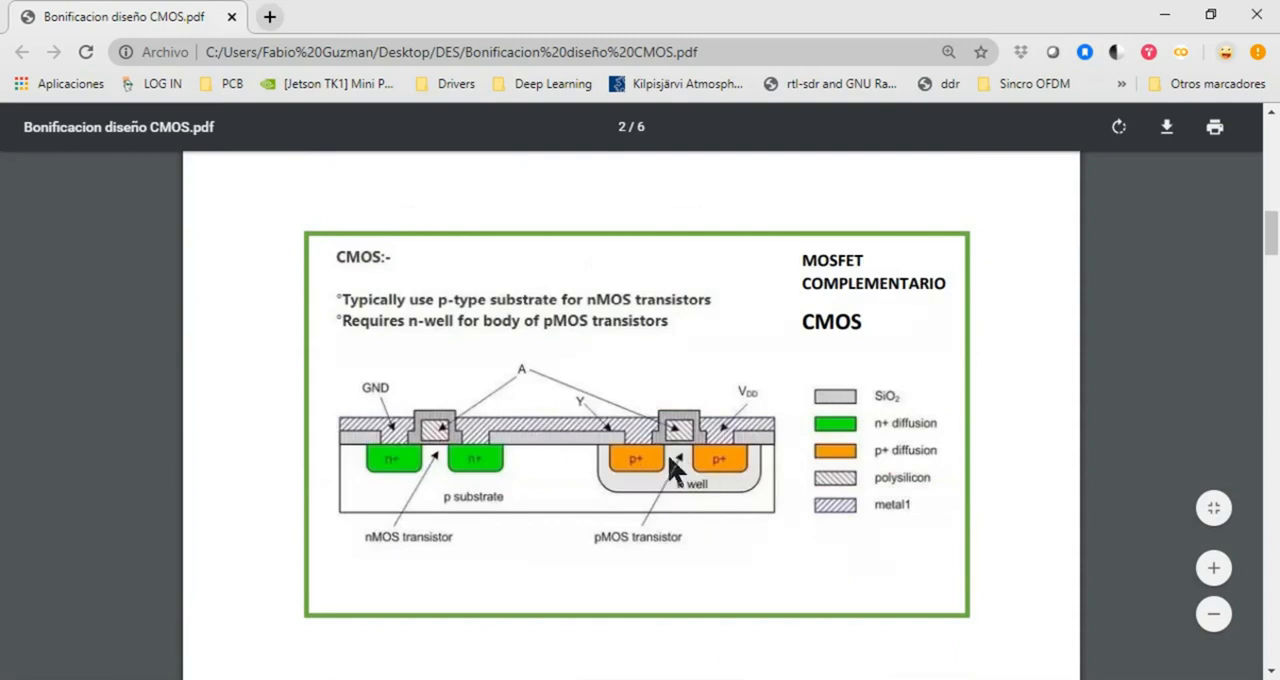
key("alt+Tab")
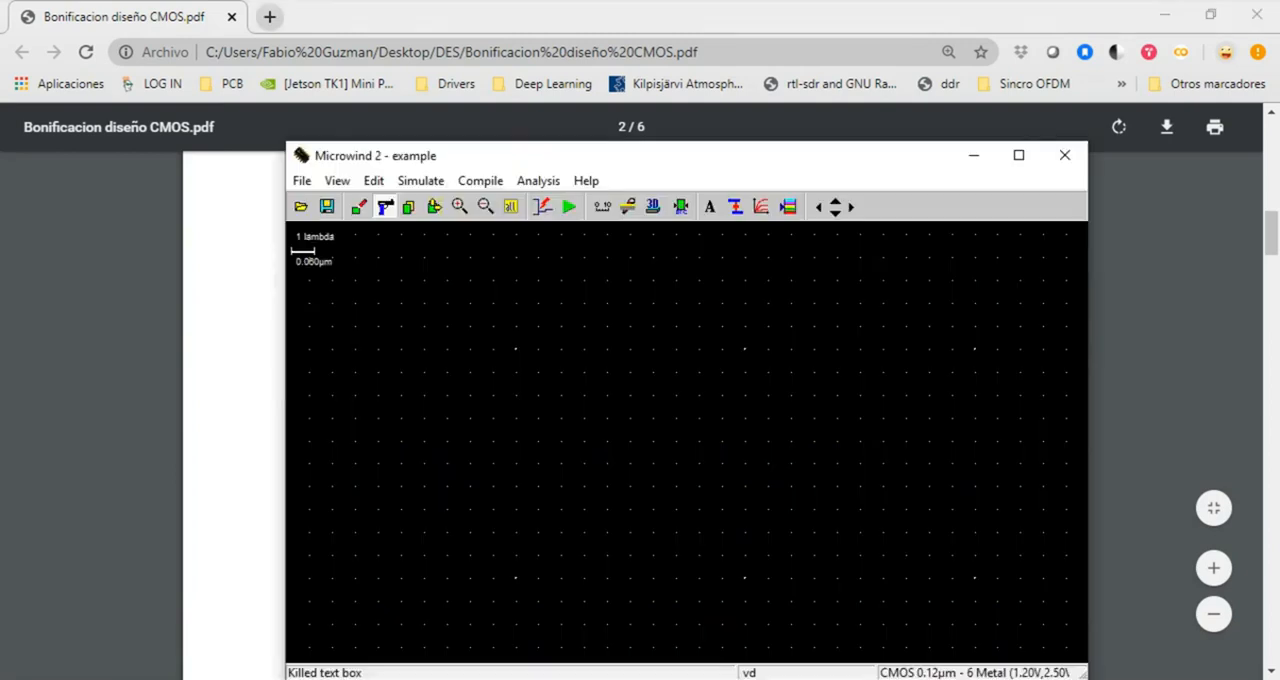
Show the layer palette and draw a P+ diffusion box of 13 x 4 lambda in the empty layout
left_click(787, 207)
left_click(947, 583)
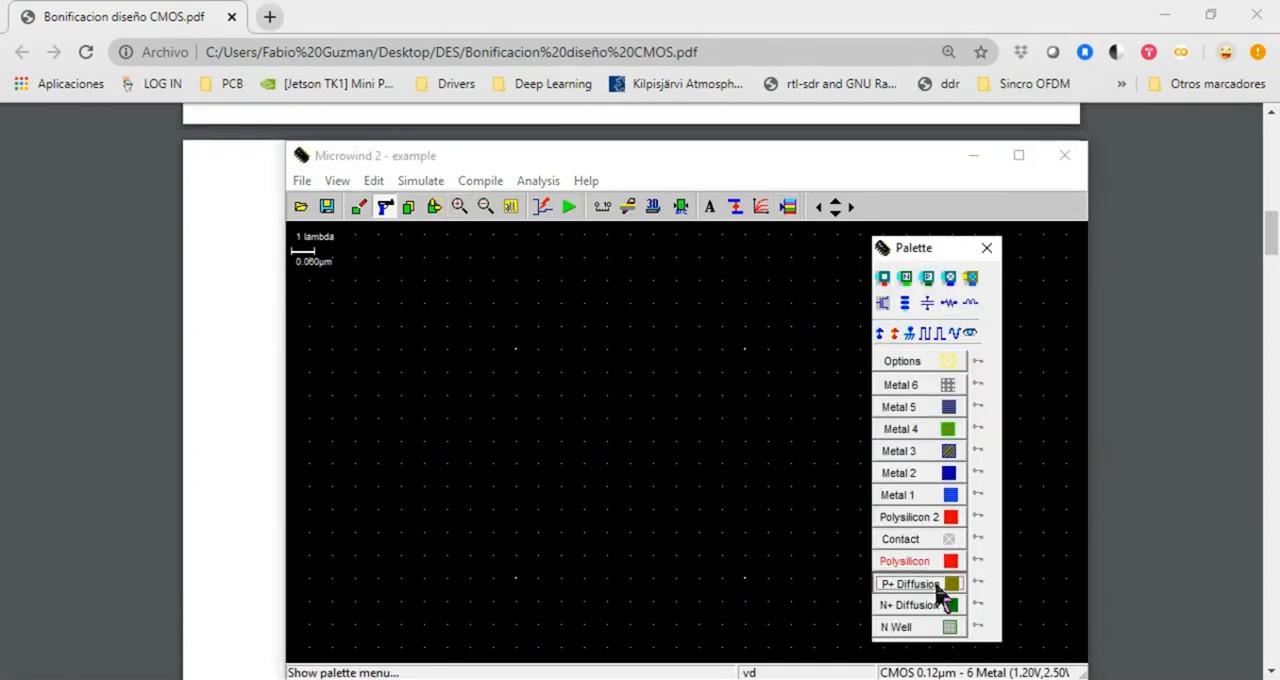
left_click_drag(400, 326, 704, 425)
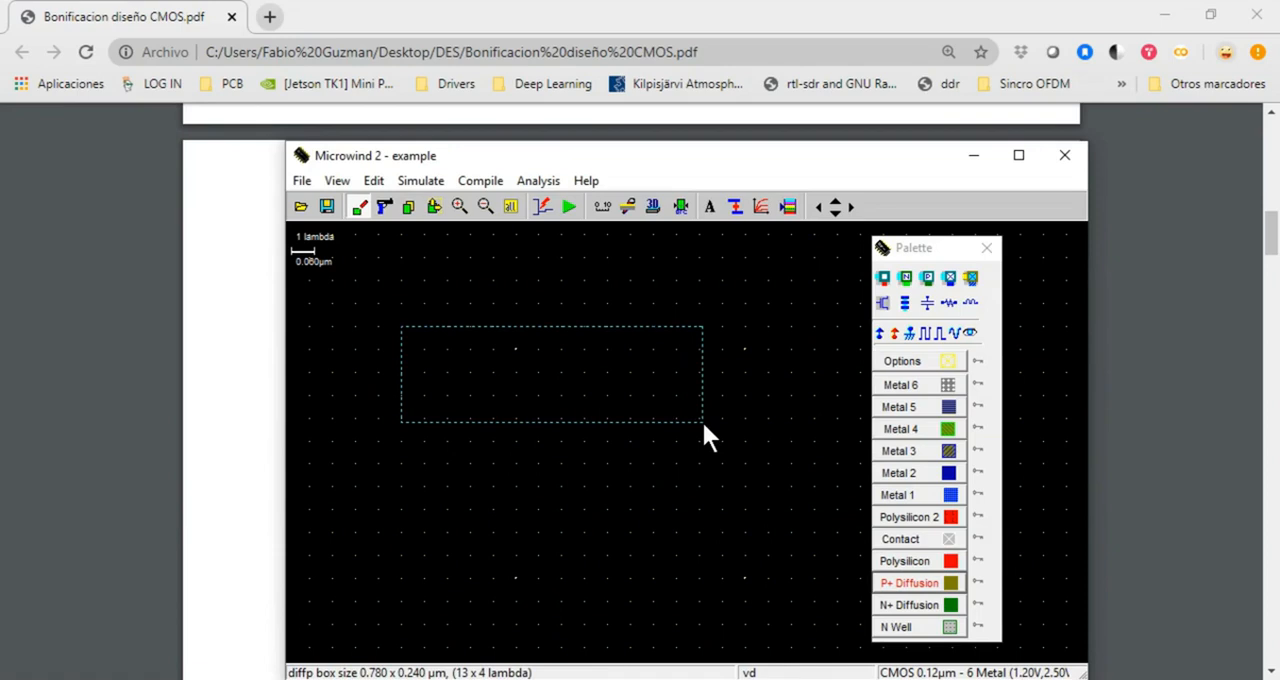
left_click_drag(703, 425, 703, 424)
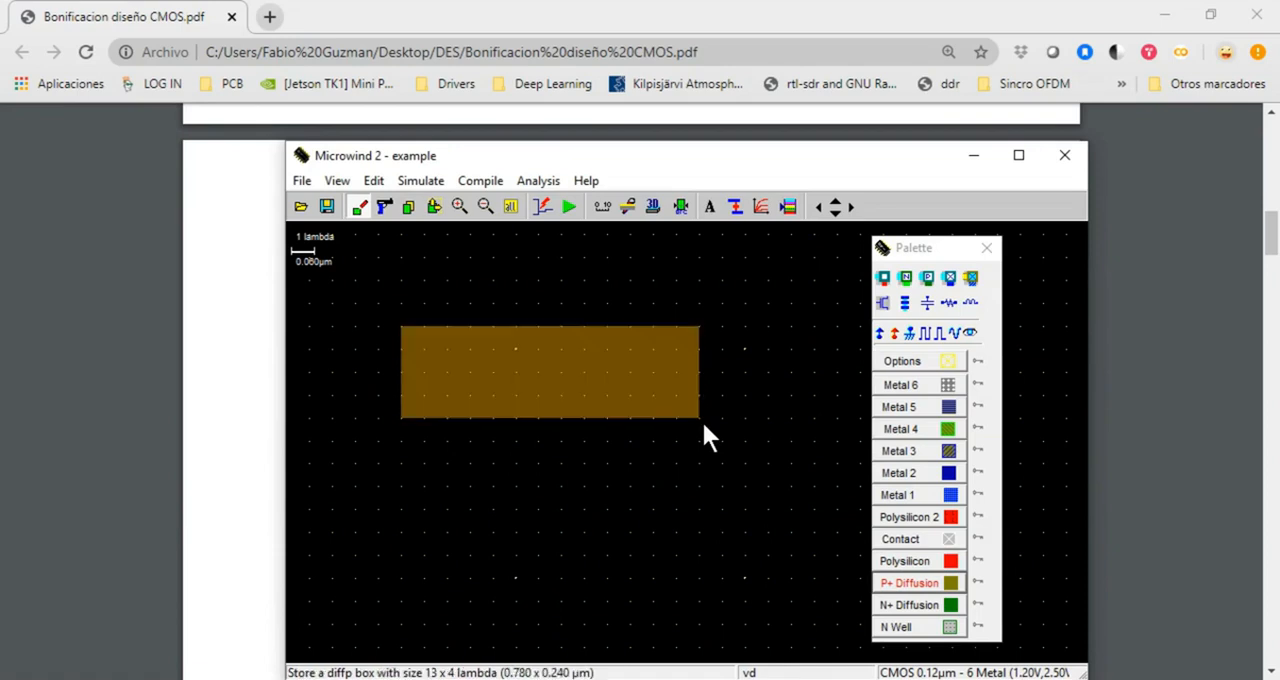
Draw a vertical polysilicon box of 1 x 9 lambda across the P+ diffusion and run the design rule check
left_click(945, 561)
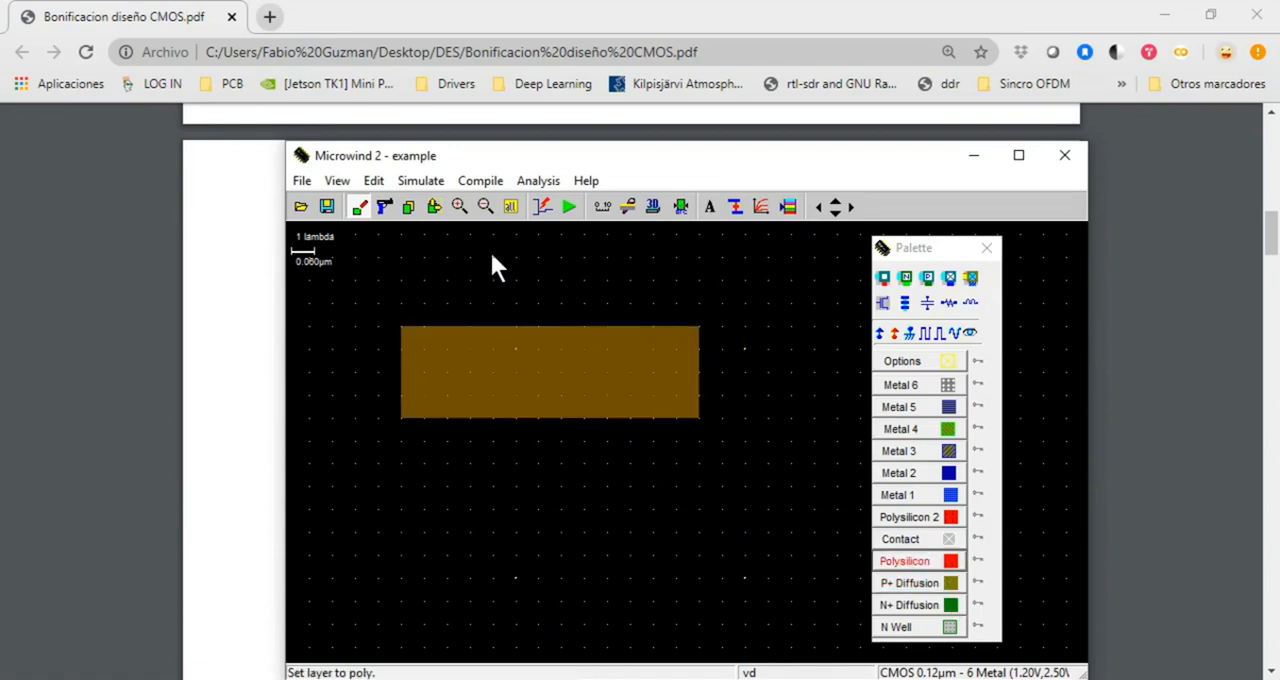
left_click_drag(492, 257, 516, 468)
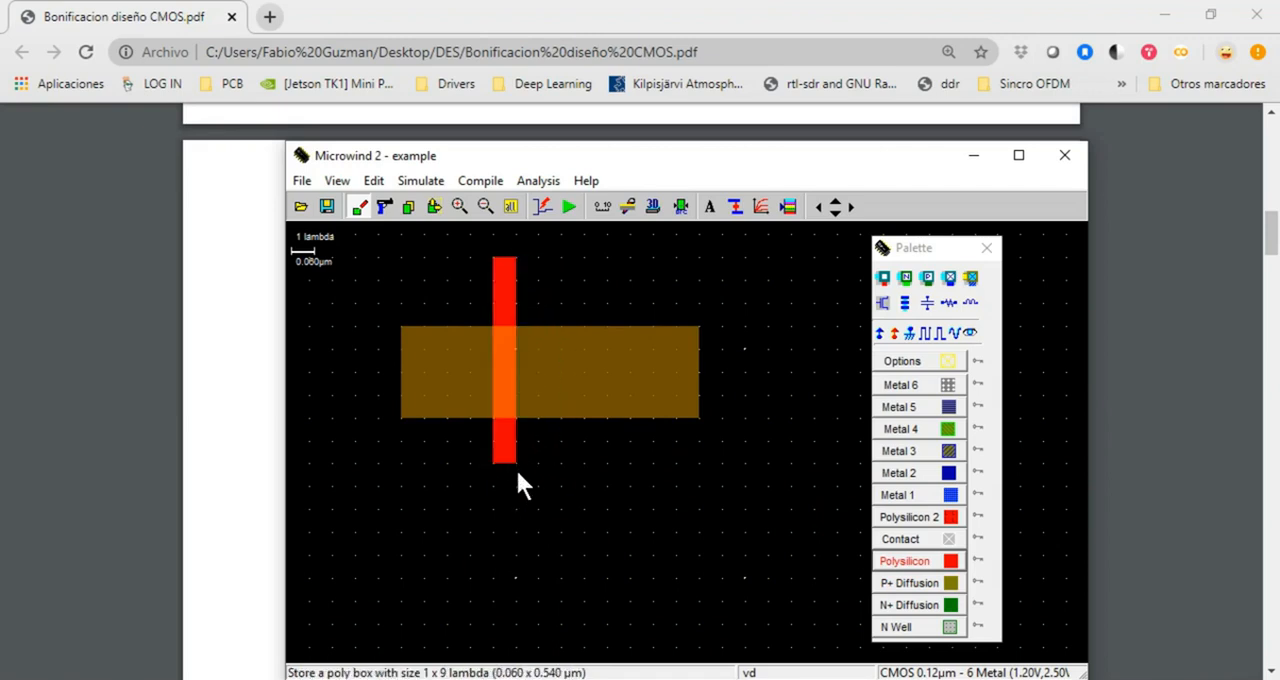
left_click(680, 206)
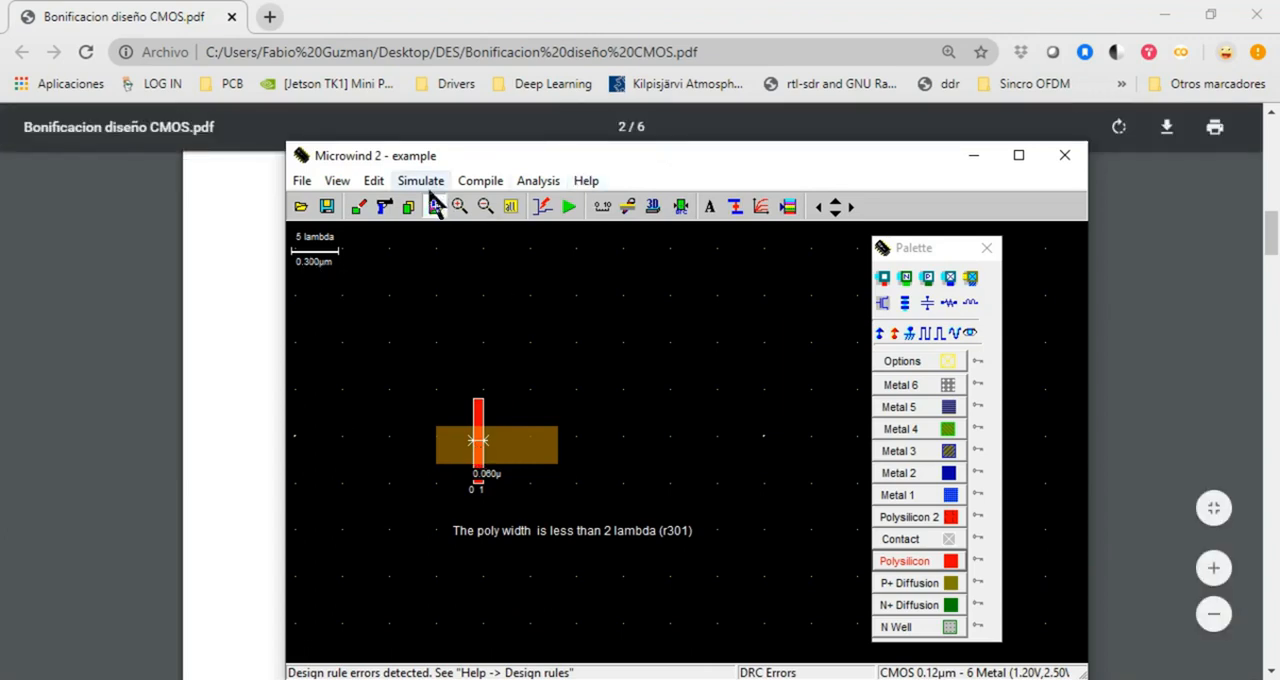
Stretch the polysilicon gate to a width of 3 lambda and rerun the design rule check
left_click(510, 206)
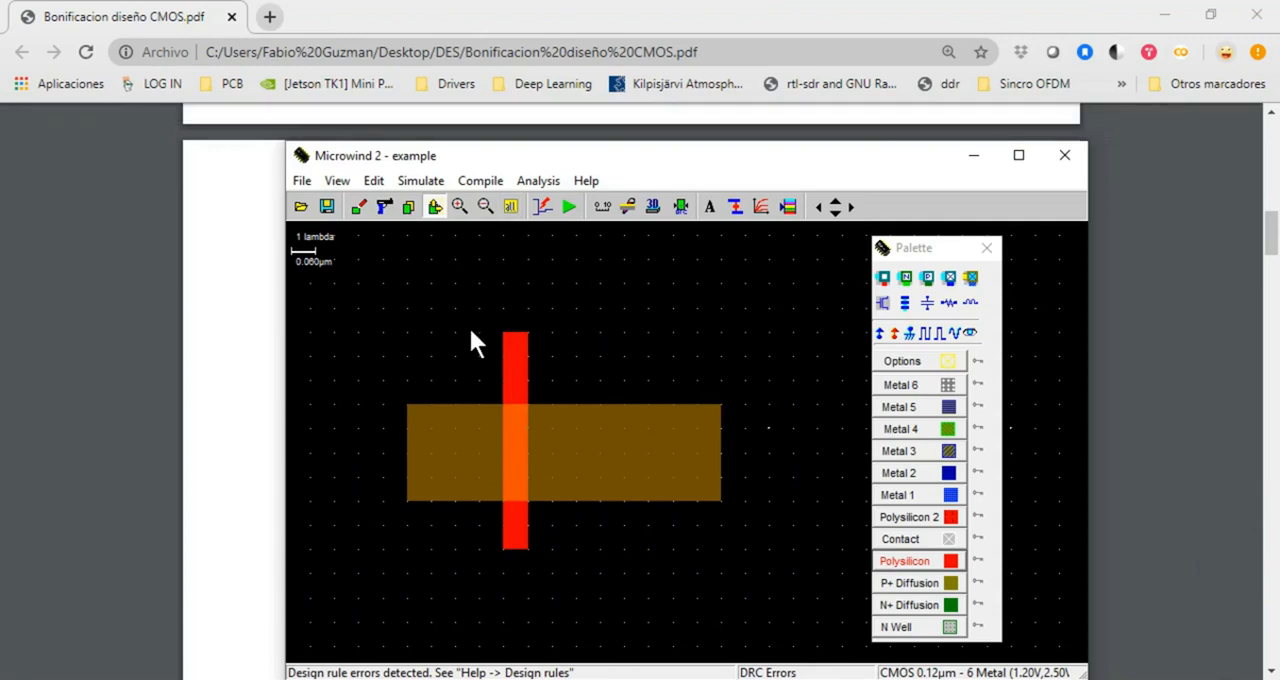
left_click(435, 207)
left_click_drag(523, 411, 591, 450)
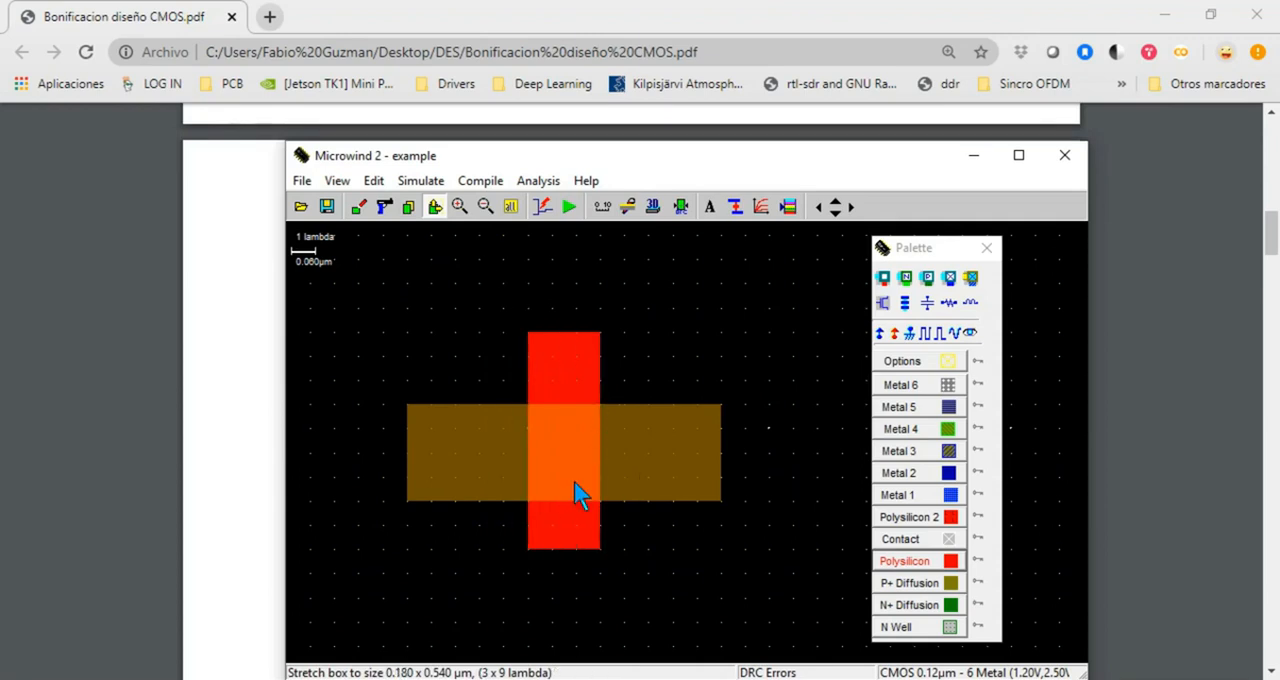
left_click(681, 206)
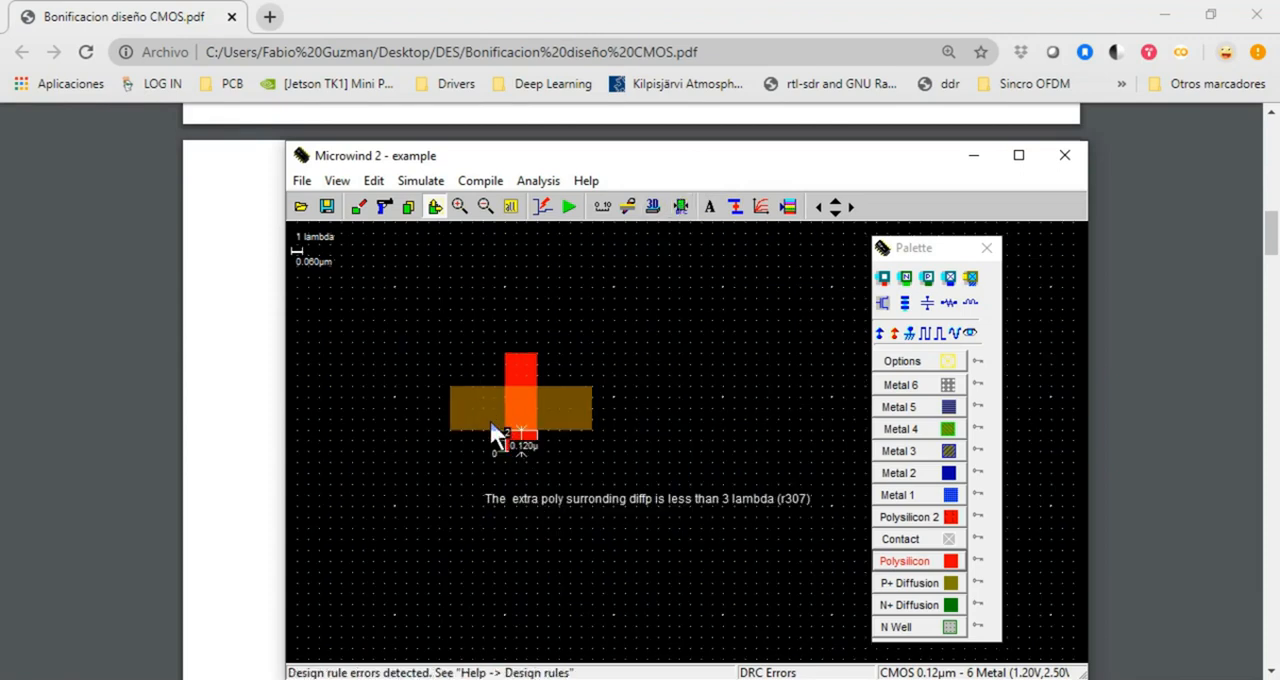
Extend the polysilicon gate below the diffusion to 3 x 10 lambda and repeat the design rule check
left_click(435, 210)
left_click(511, 207)
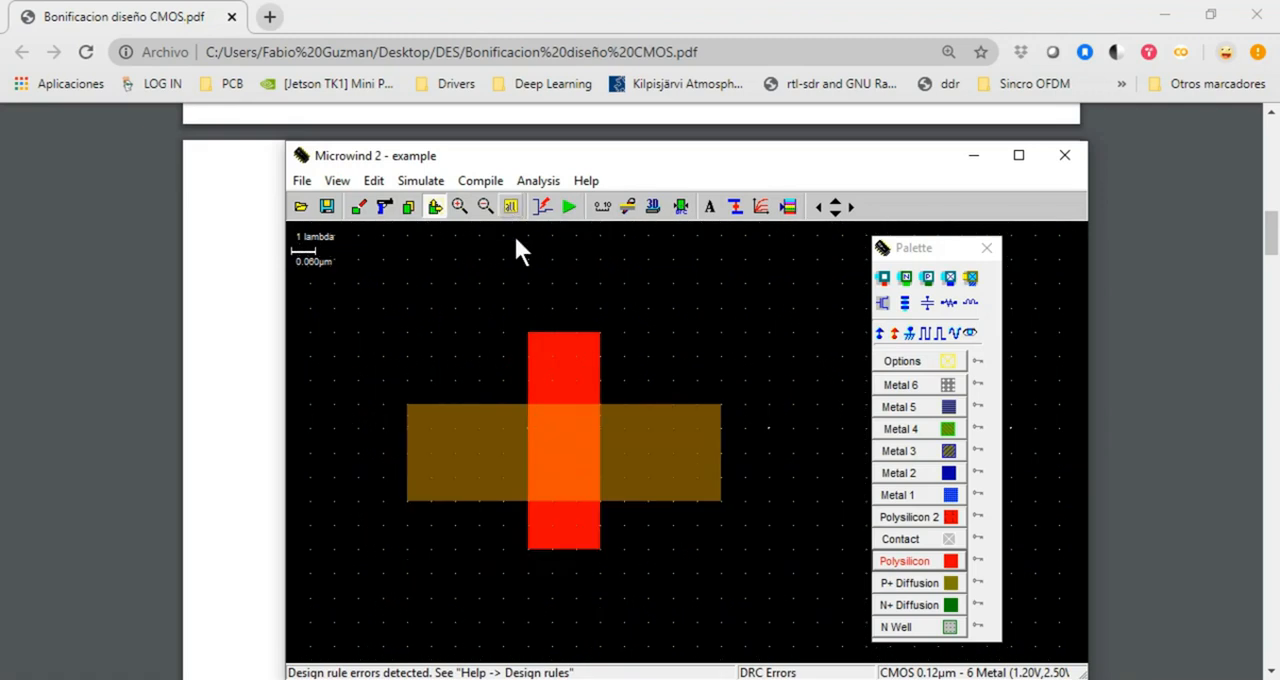
left_click_drag(561, 547, 562, 566)
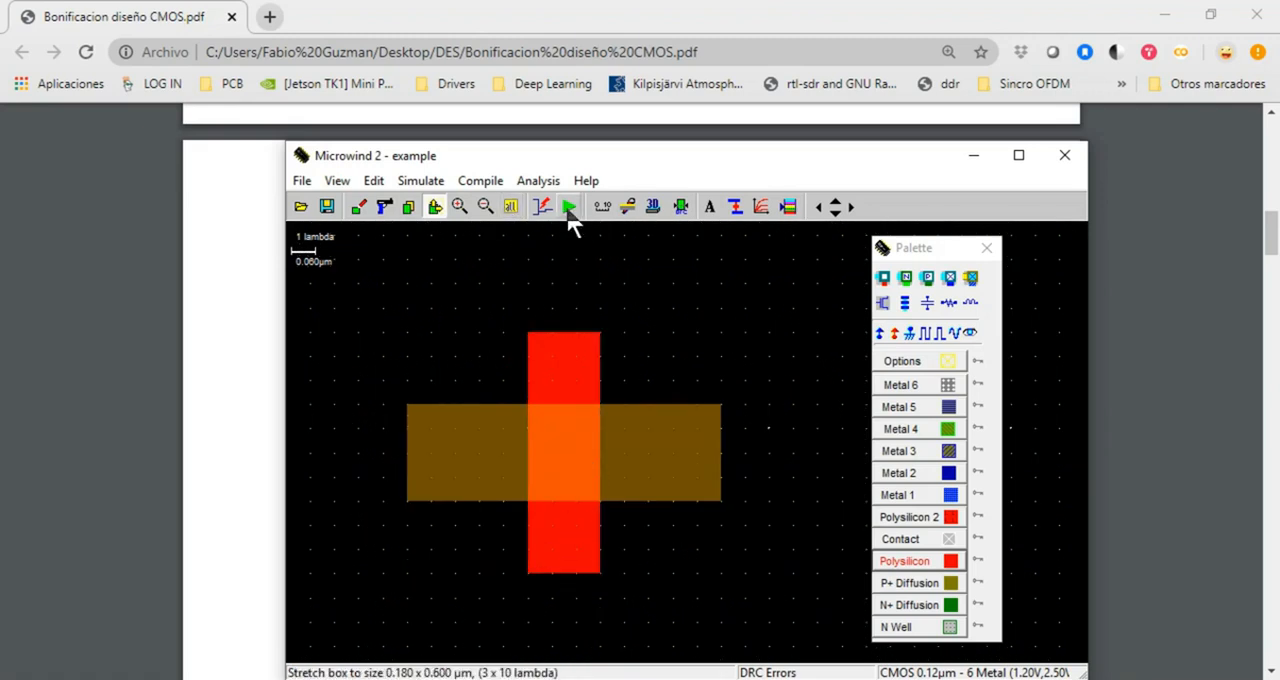
left_click(680, 210)
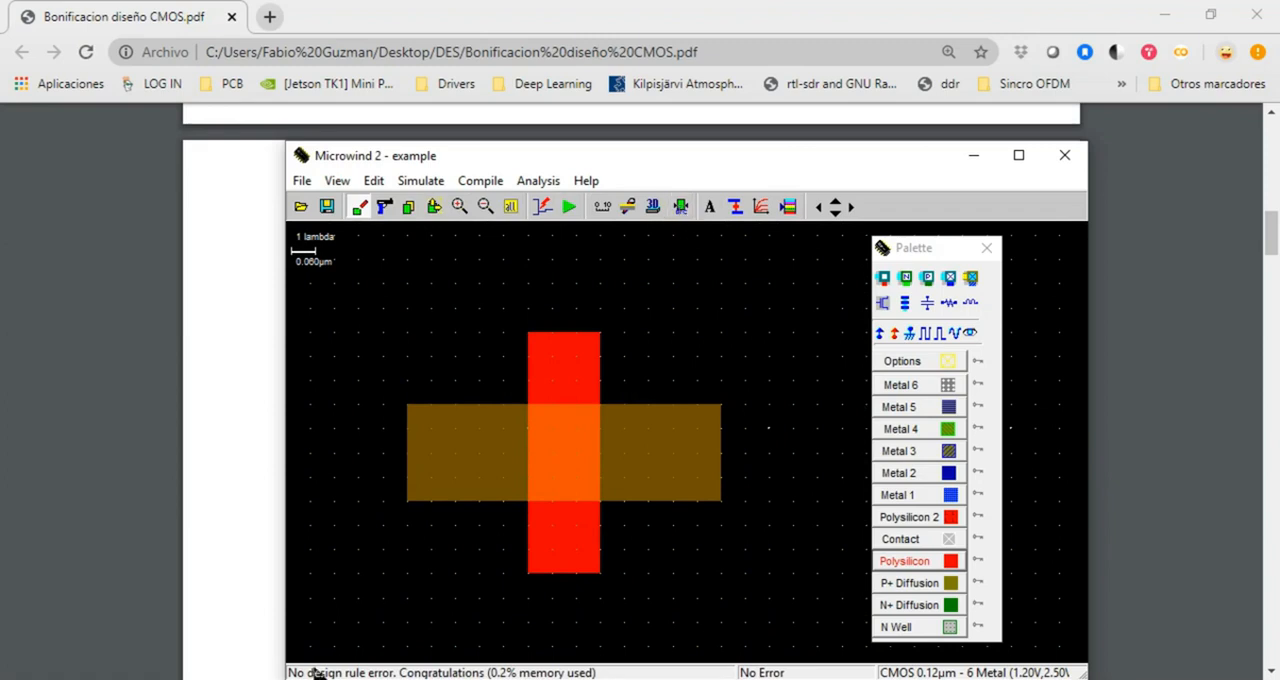
View a horizontal 2D cross-section through the P+ diffusion and gate, compare it with the PDF's CMOS diagram, and close it
left_click_drag(521, 145, 436, 139)
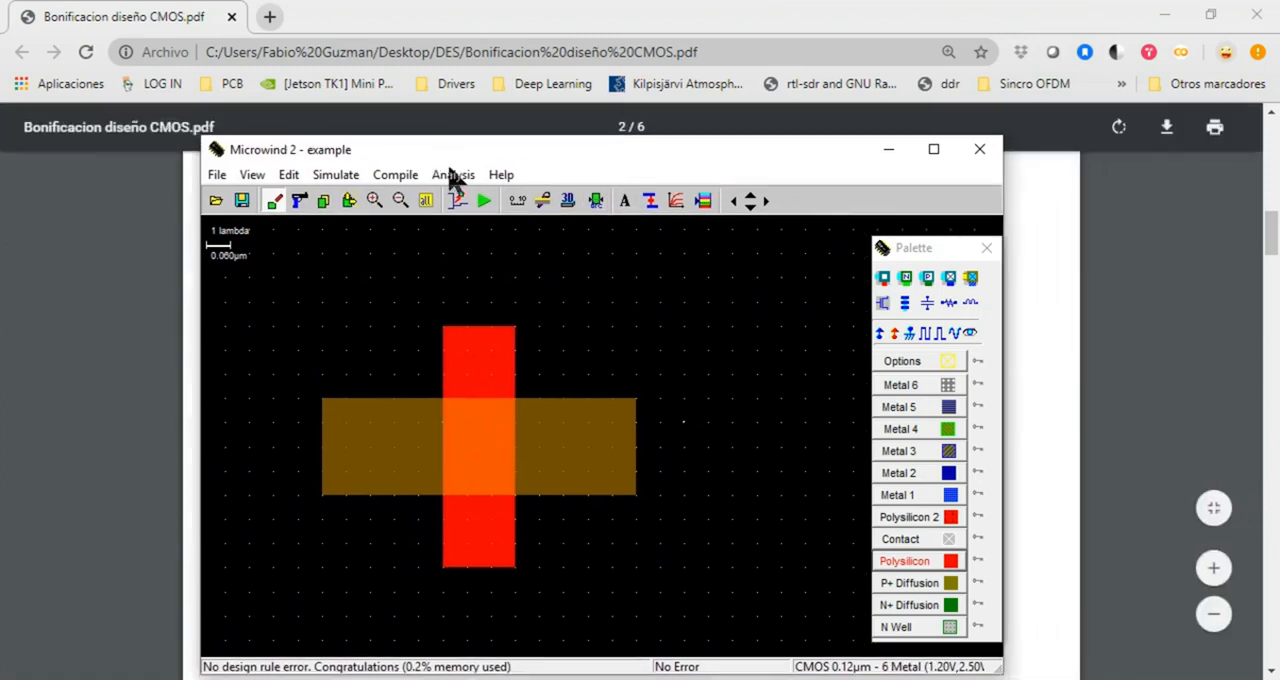
left_click(539, 212)
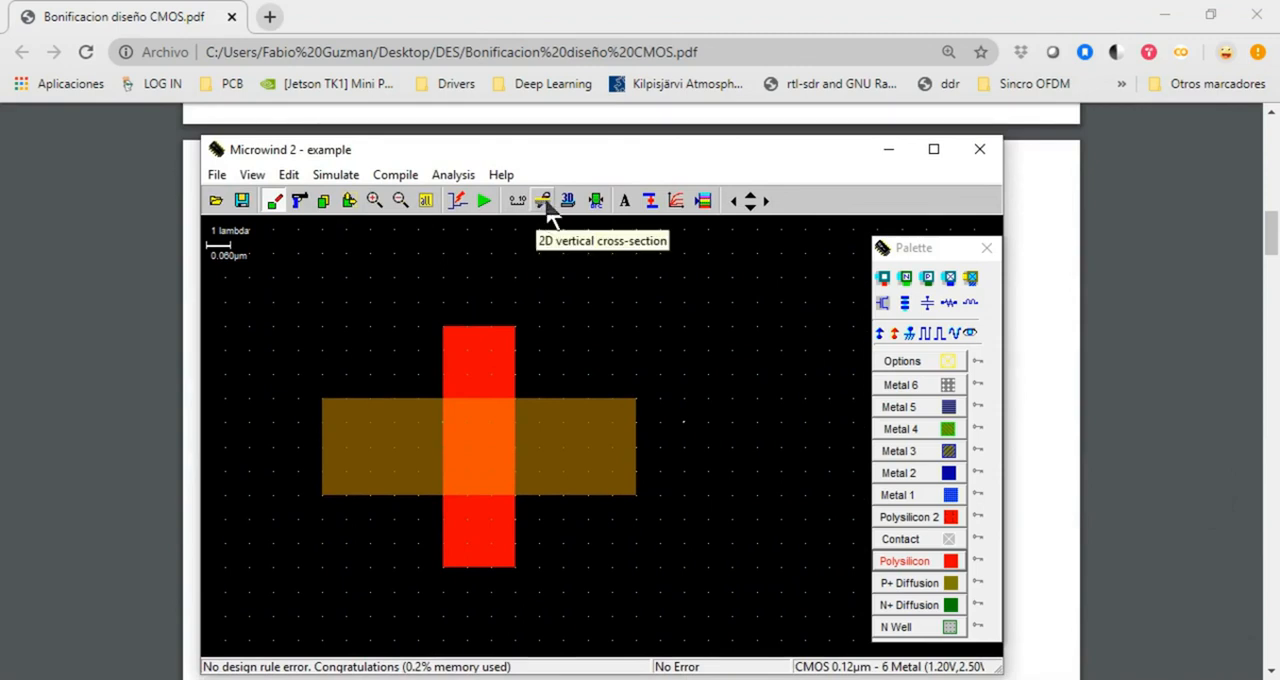
left_click_drag(274, 436, 712, 446)
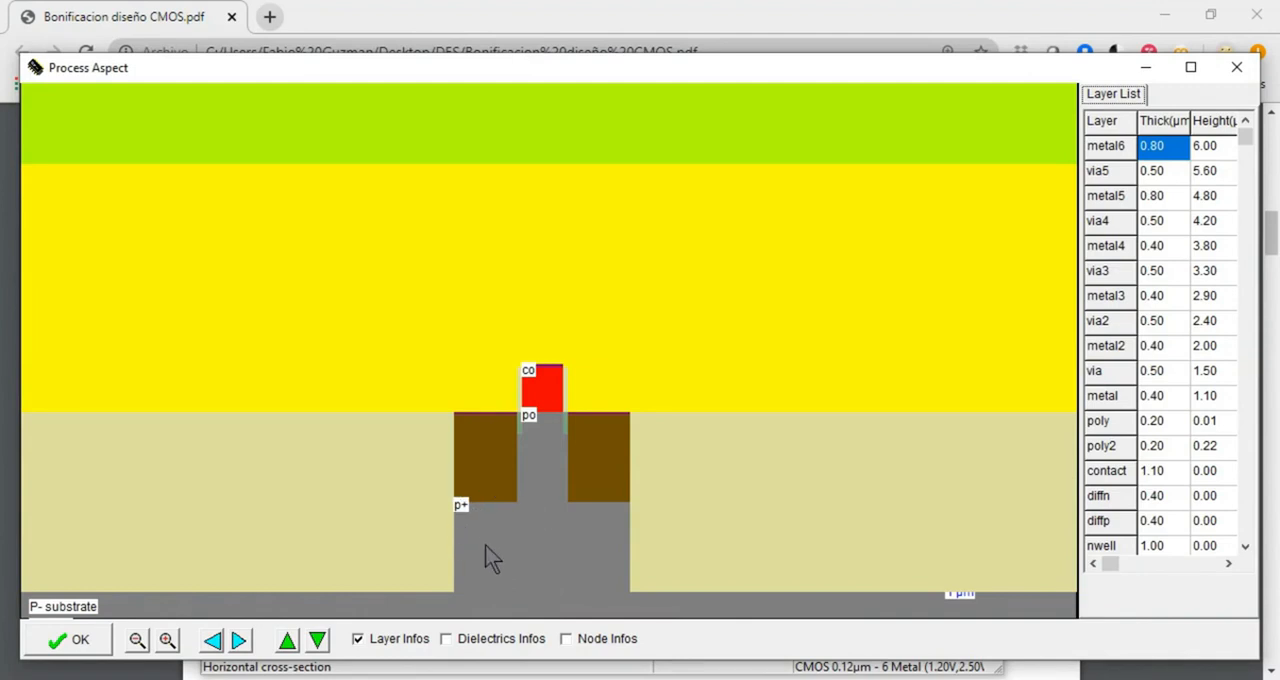
left_click(600, 679)
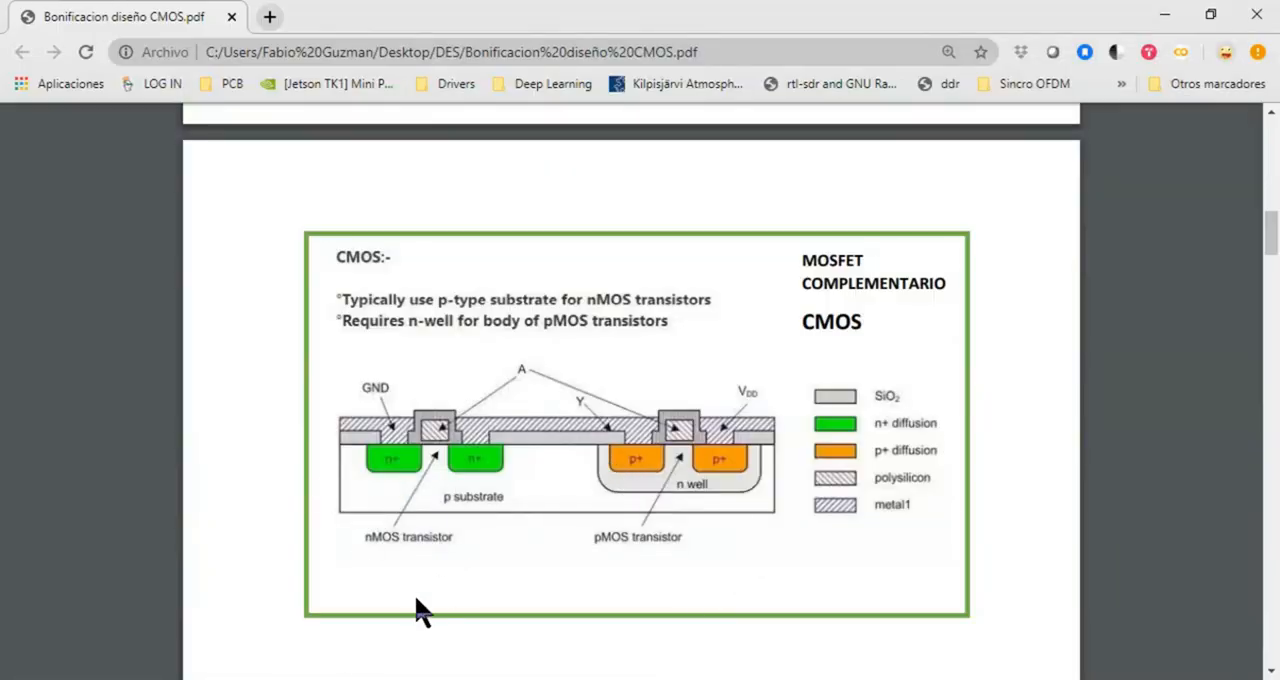
left_click(440, 679)
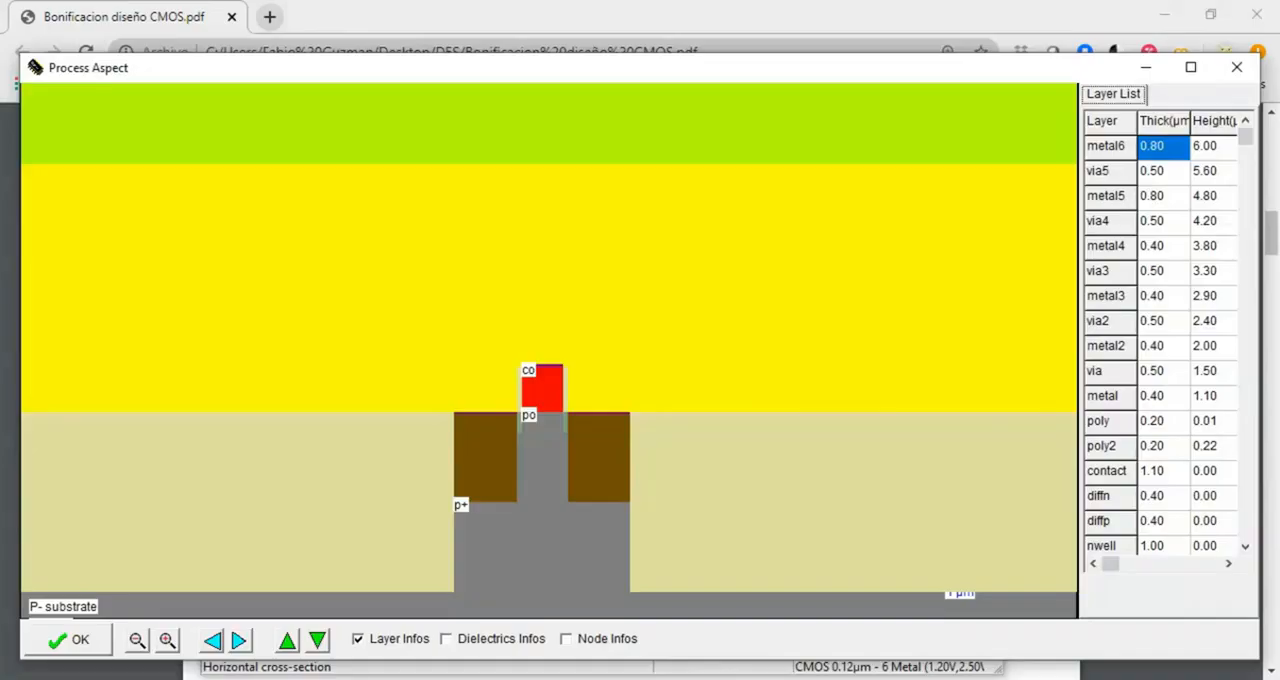
left_click(1242, 66)
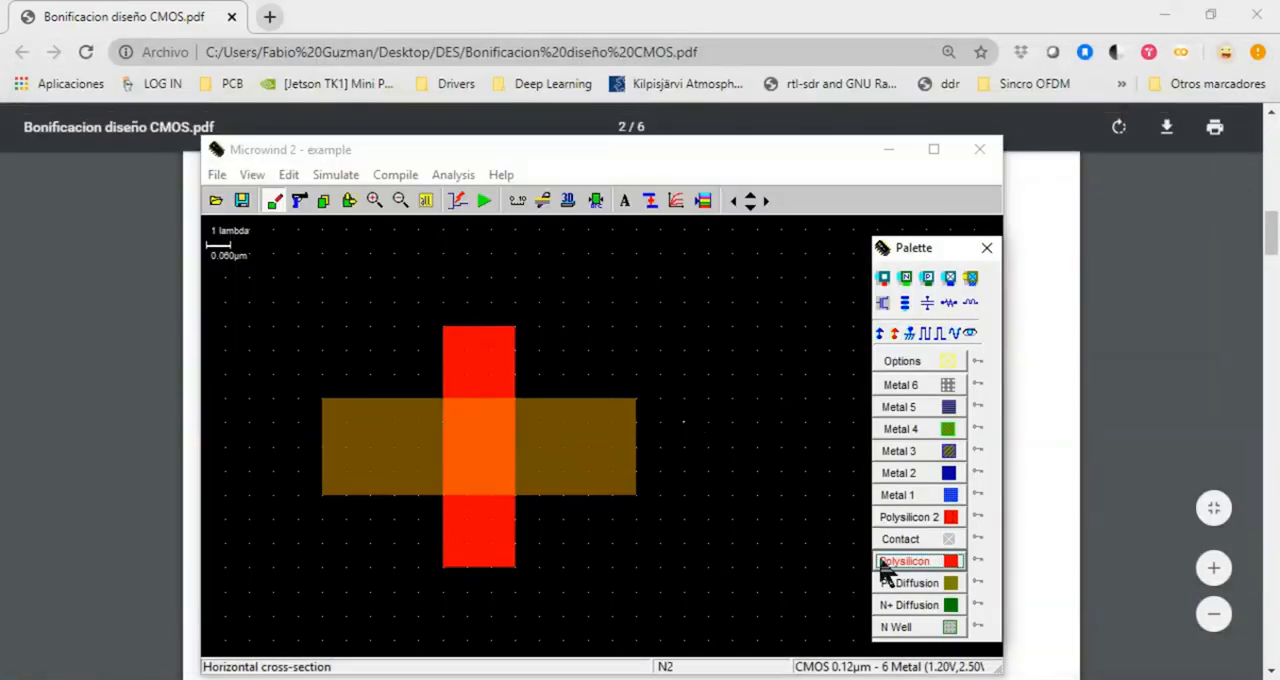
Draw an N Well box of 22 x 13 lambda around the transistor and run the design rule check
left_click(912, 630)
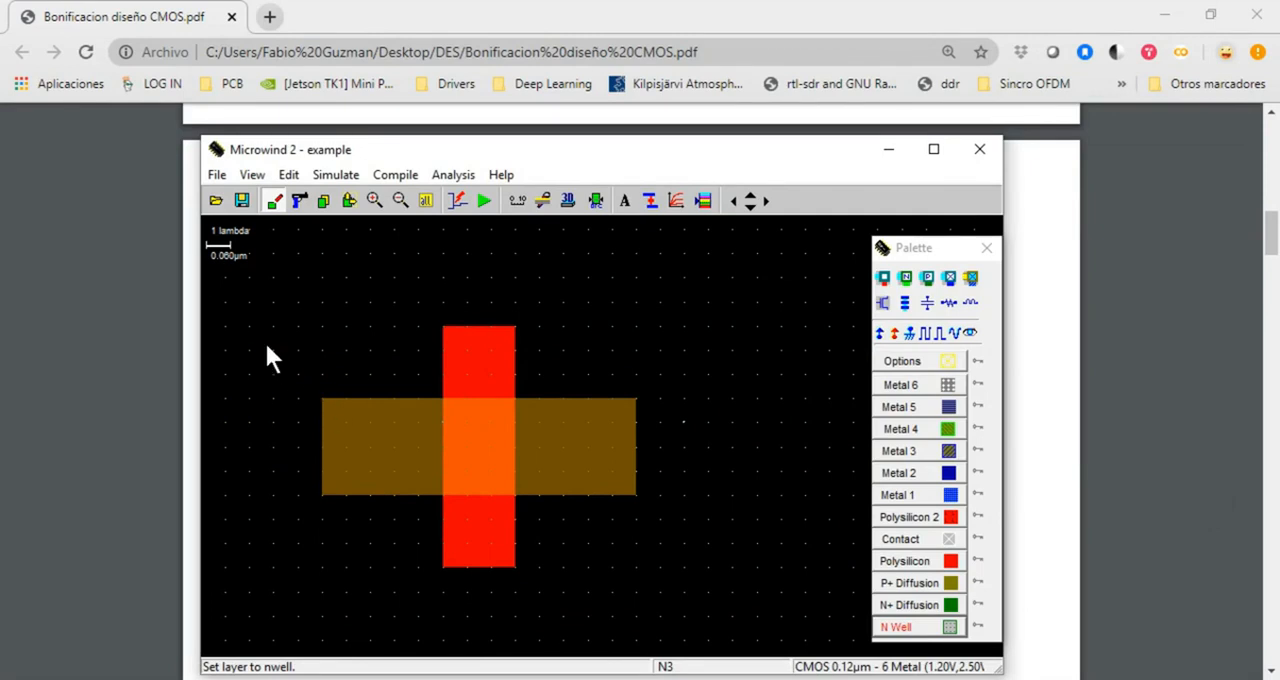
left_click_drag(225, 302, 758, 618)
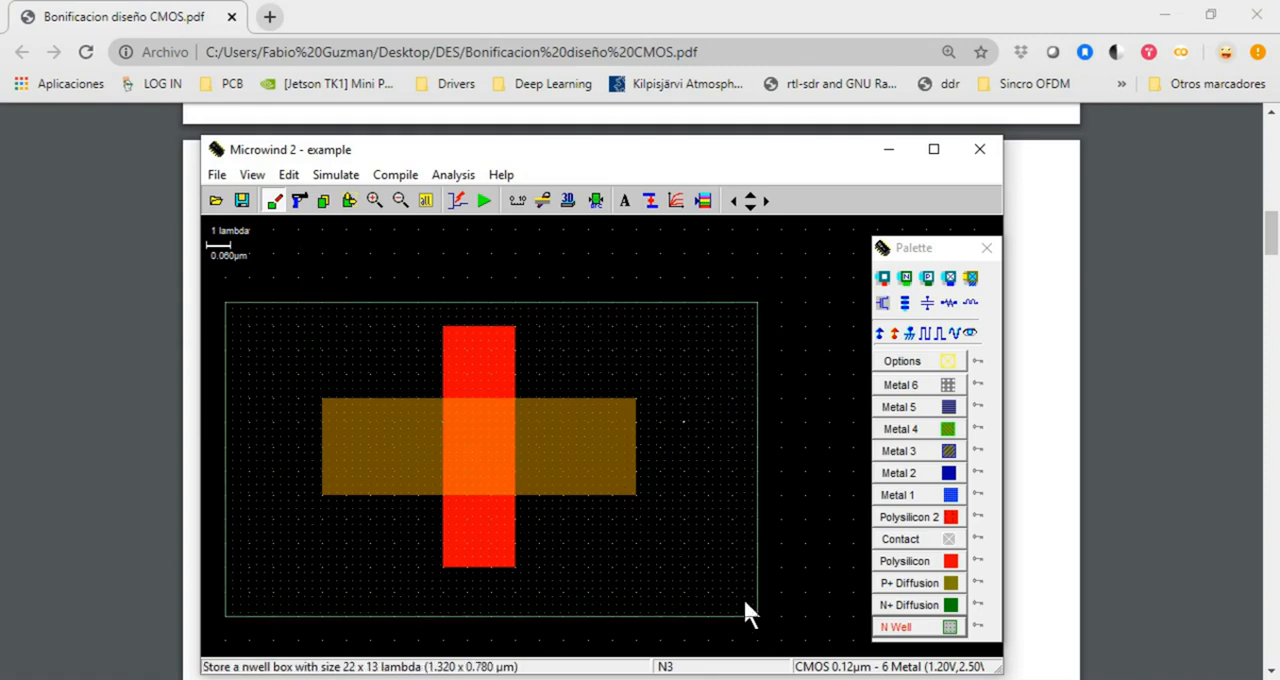
left_click(595, 200)
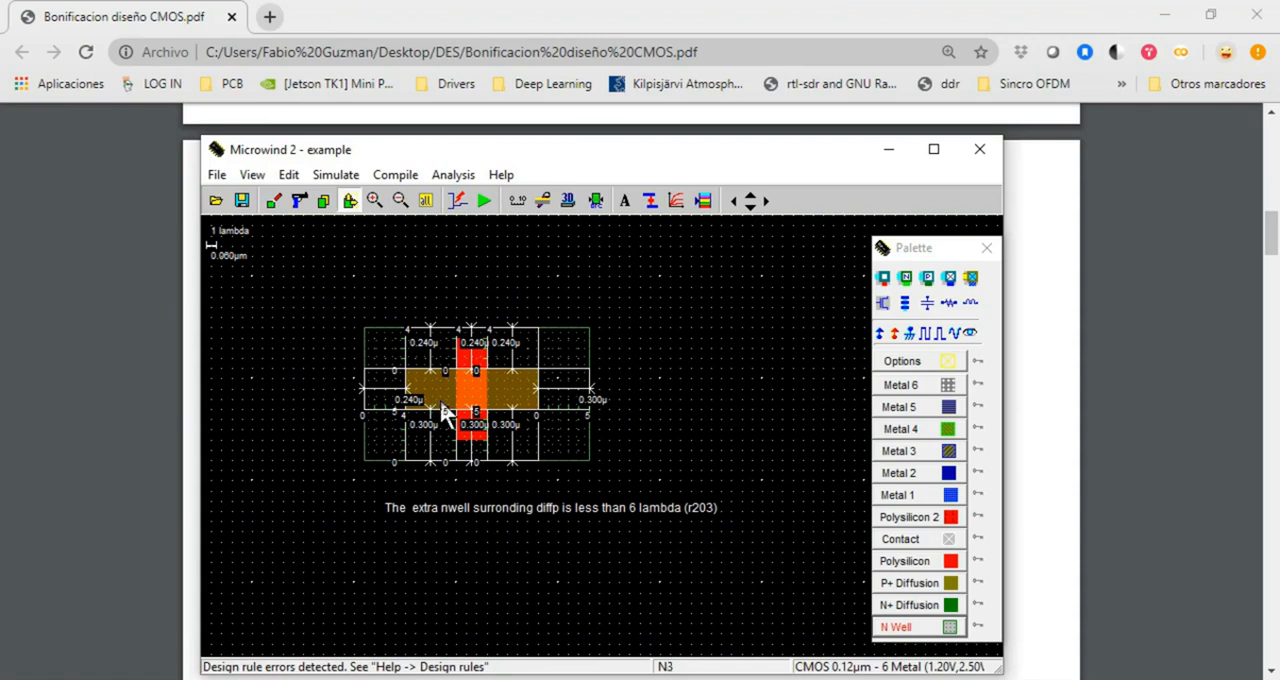
Try to stretch the n-well box by its upper edge, then delete the n-well
left_click(417, 202)
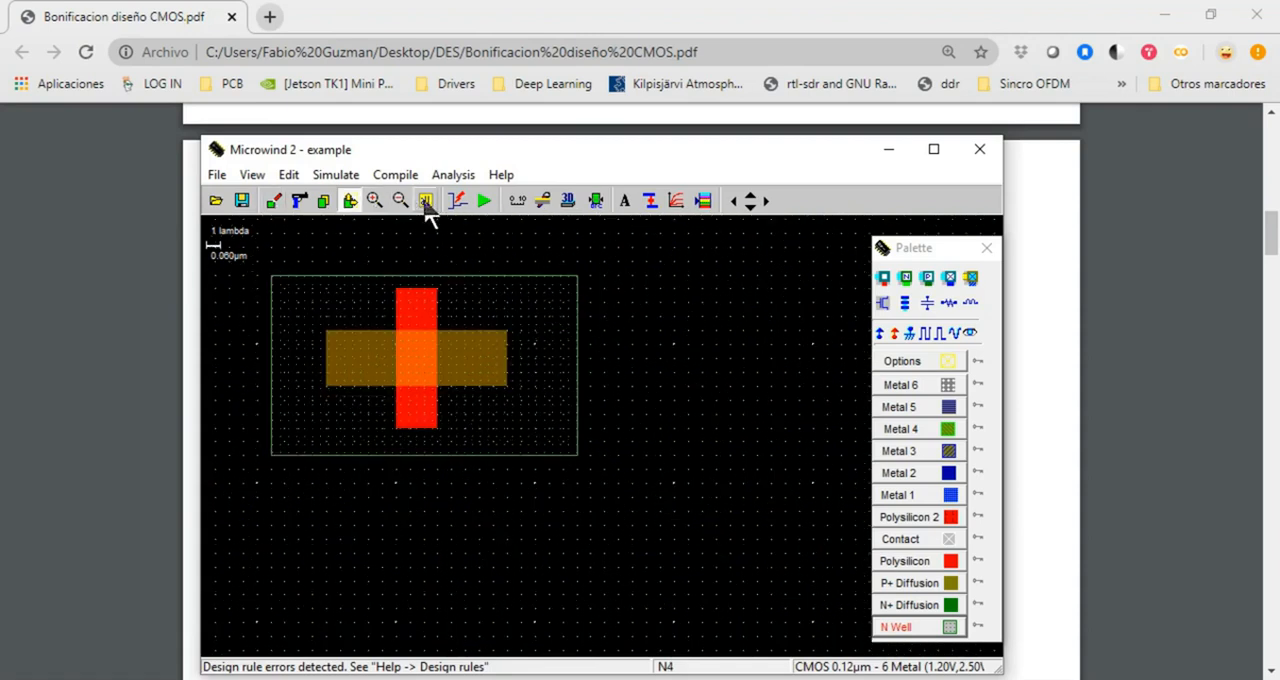
left_click_drag(281, 278, 348, 254)
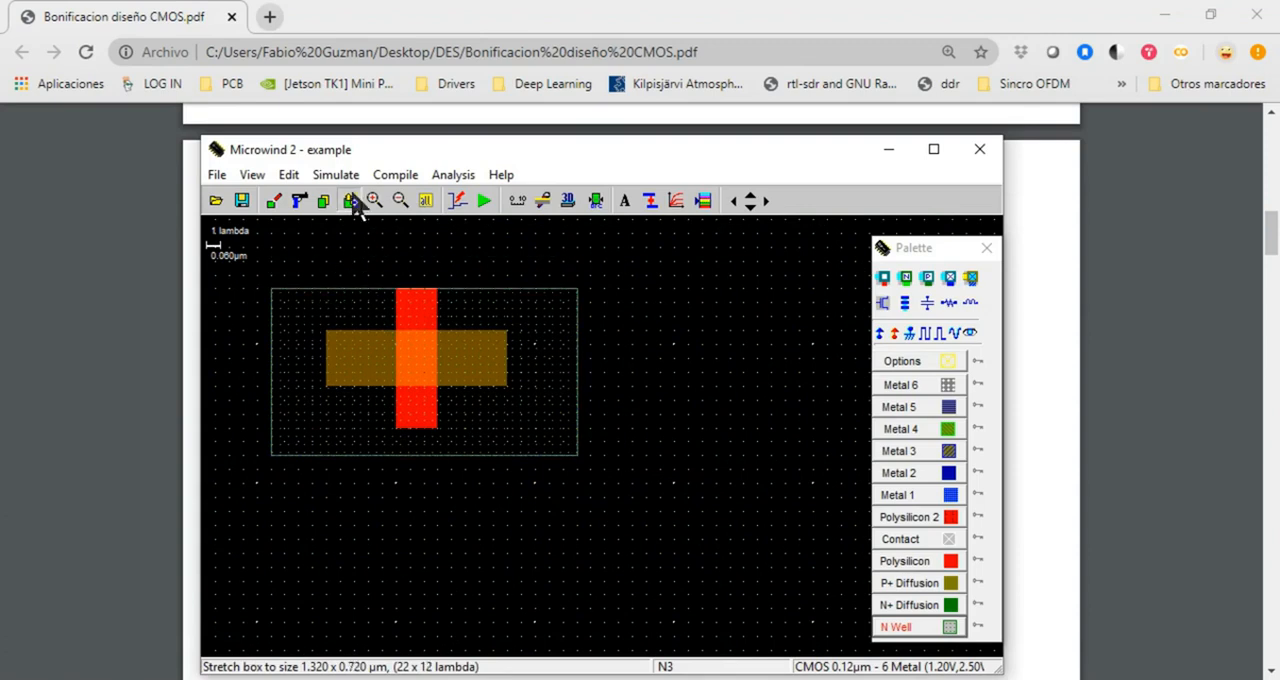
left_click(298, 202)
left_click(339, 311)
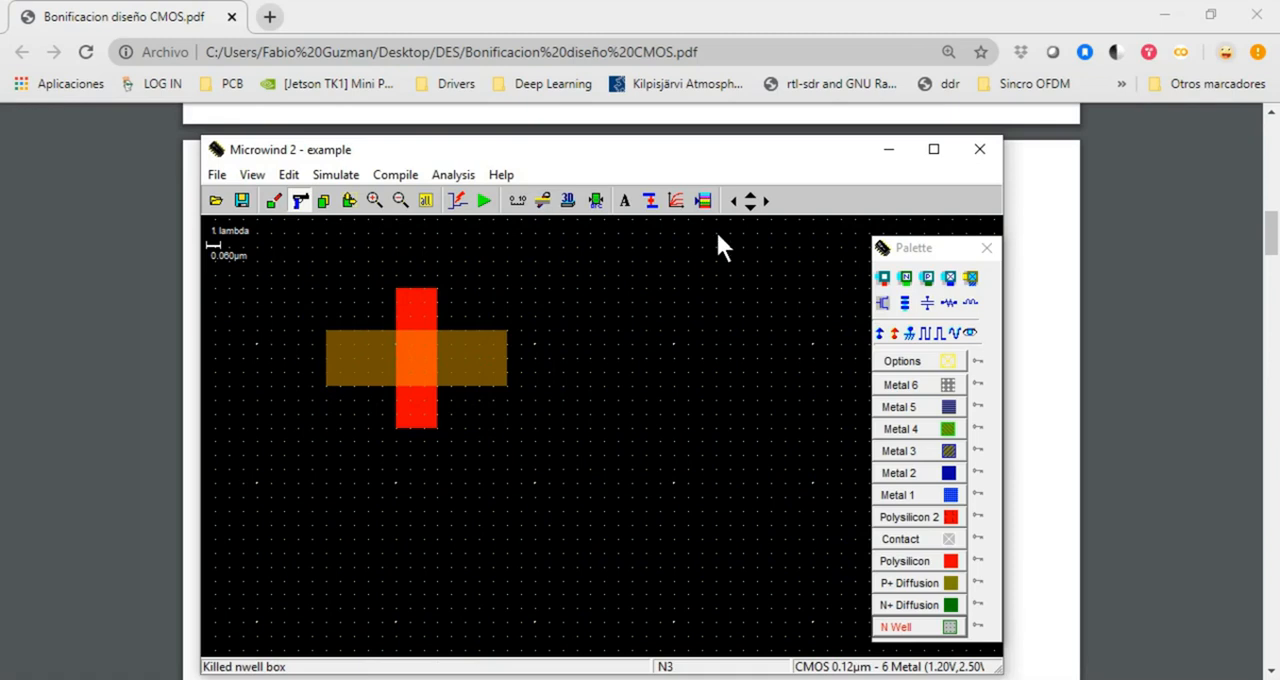
Draw an N Well box of 25 x 16 lambda centred around the transistor and run the design rule check
left_click(733, 201)
left_click(750, 195)
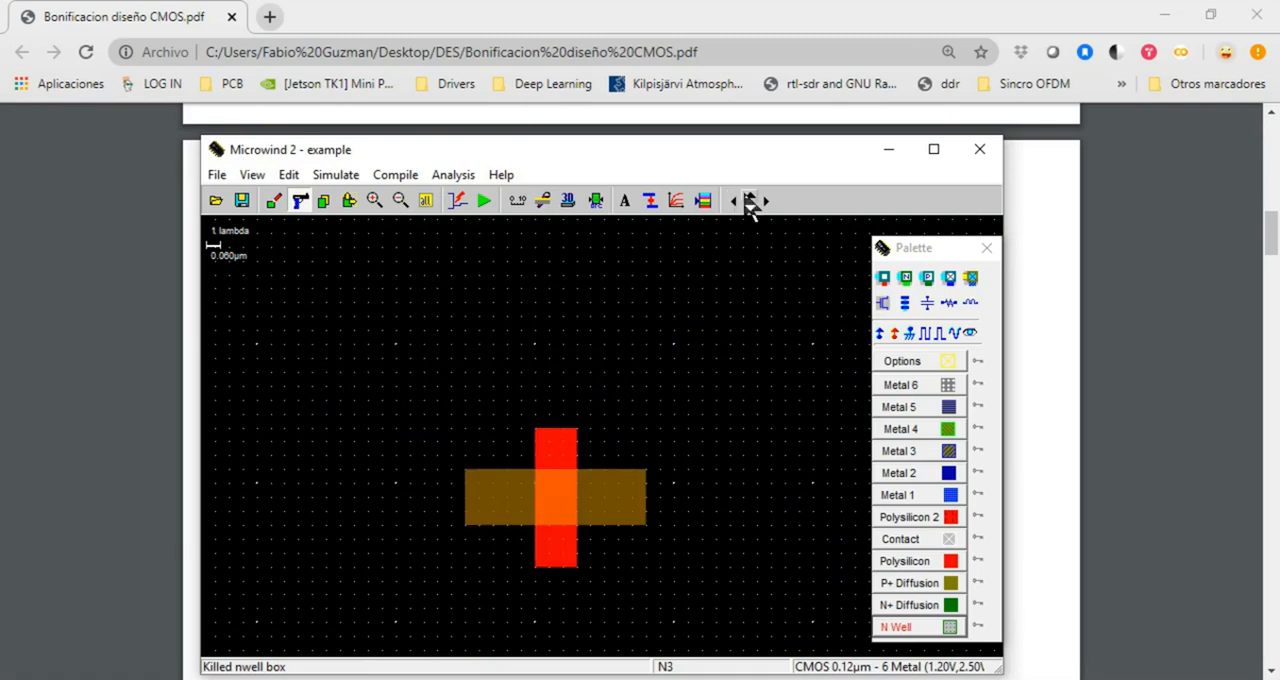
left_click(750, 207)
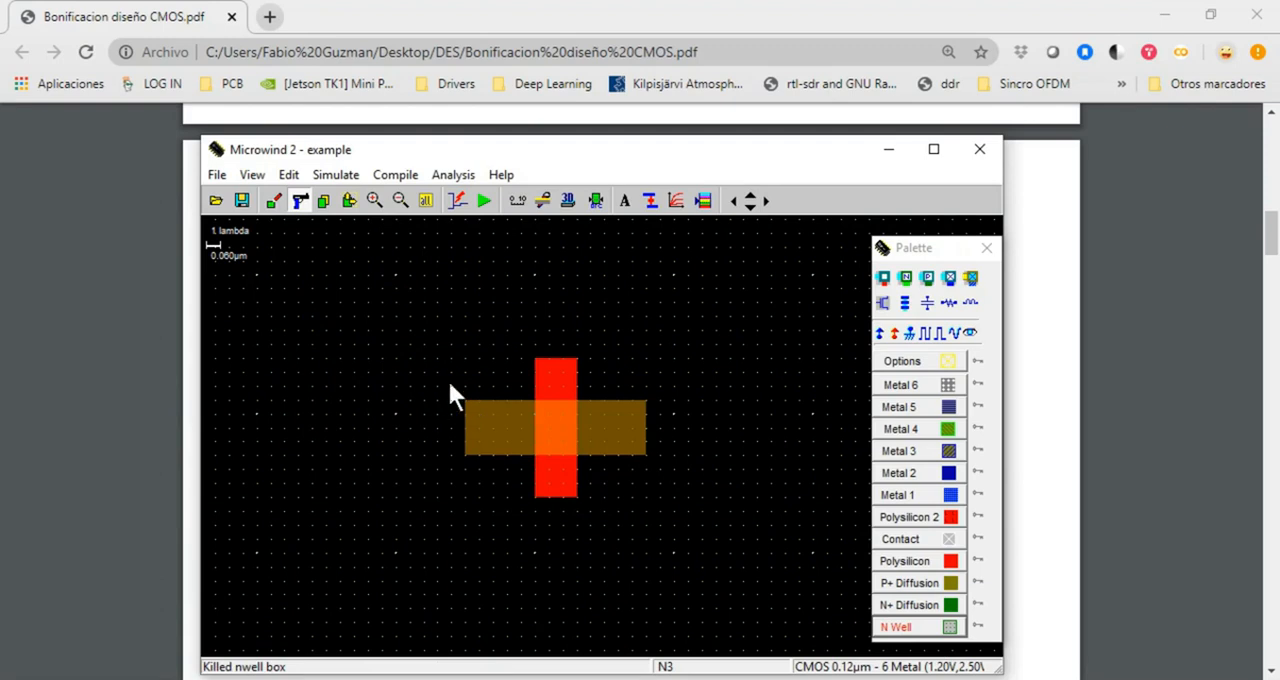
left_click(942, 628)
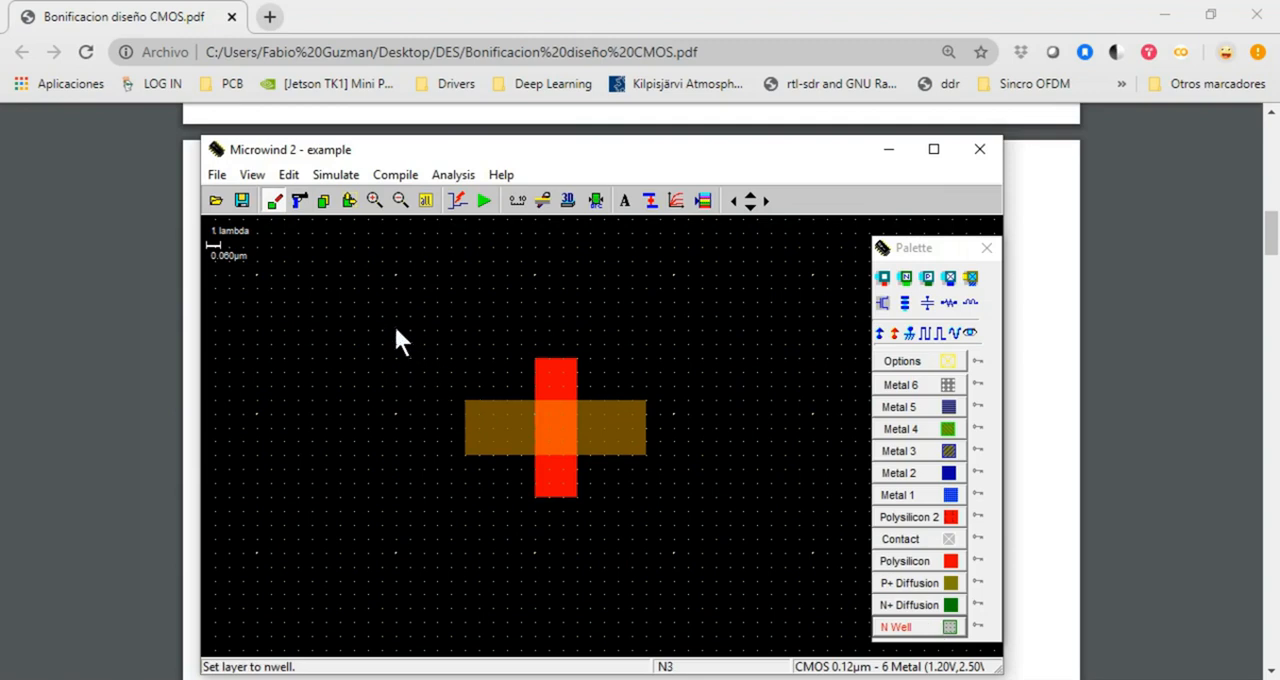
left_click_drag(381, 318, 731, 540)
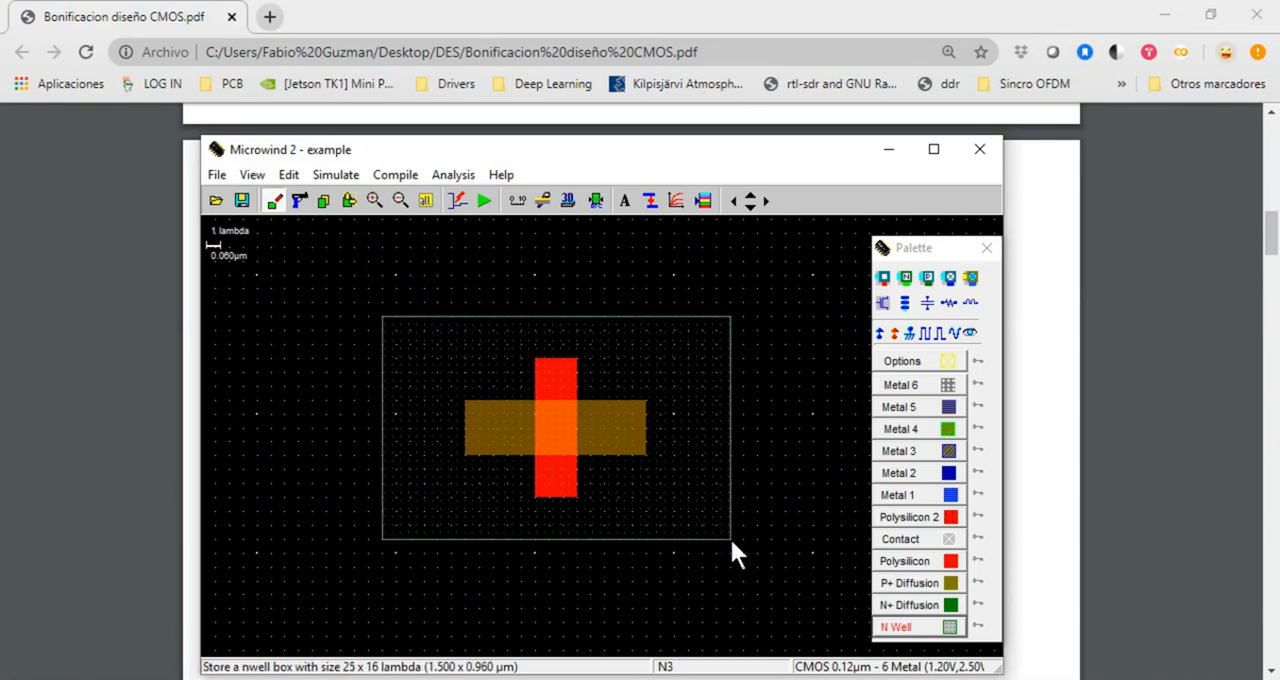
left_click(593, 203)
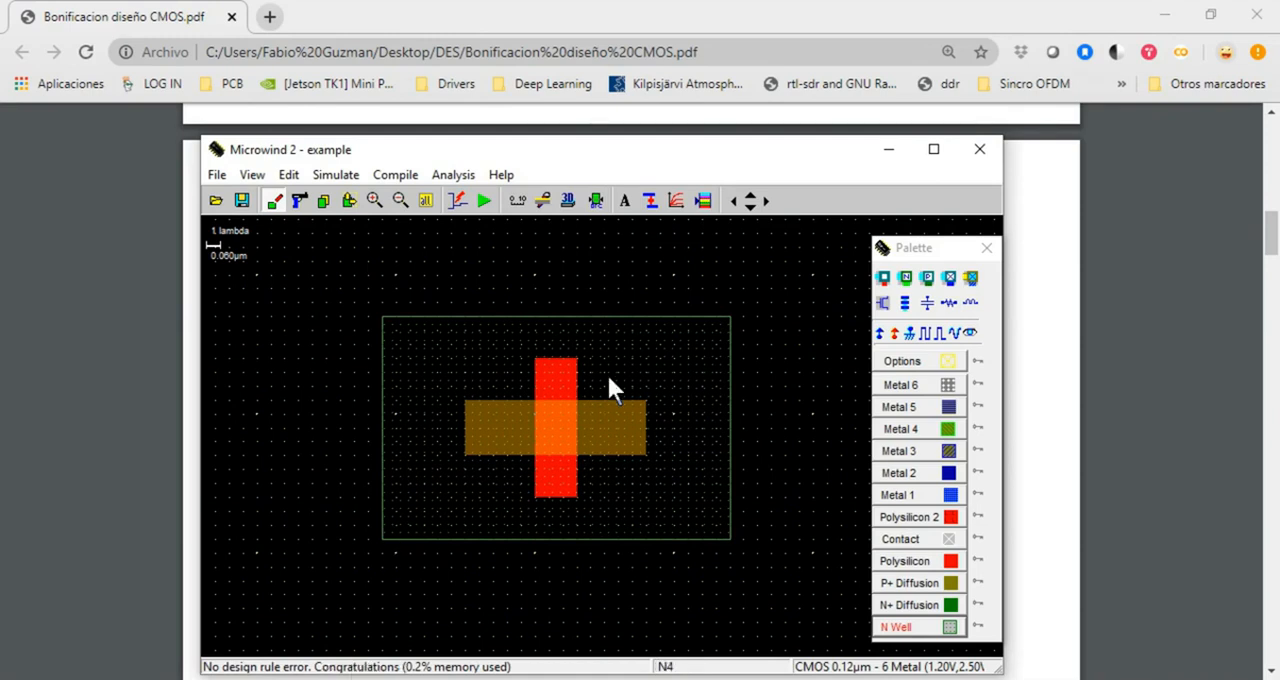
Examine a horizontal 2D cross-section through the pMOS transistor and its n-well, then close the view
left_click(543, 201)
left_click_drag(375, 418, 780, 426)
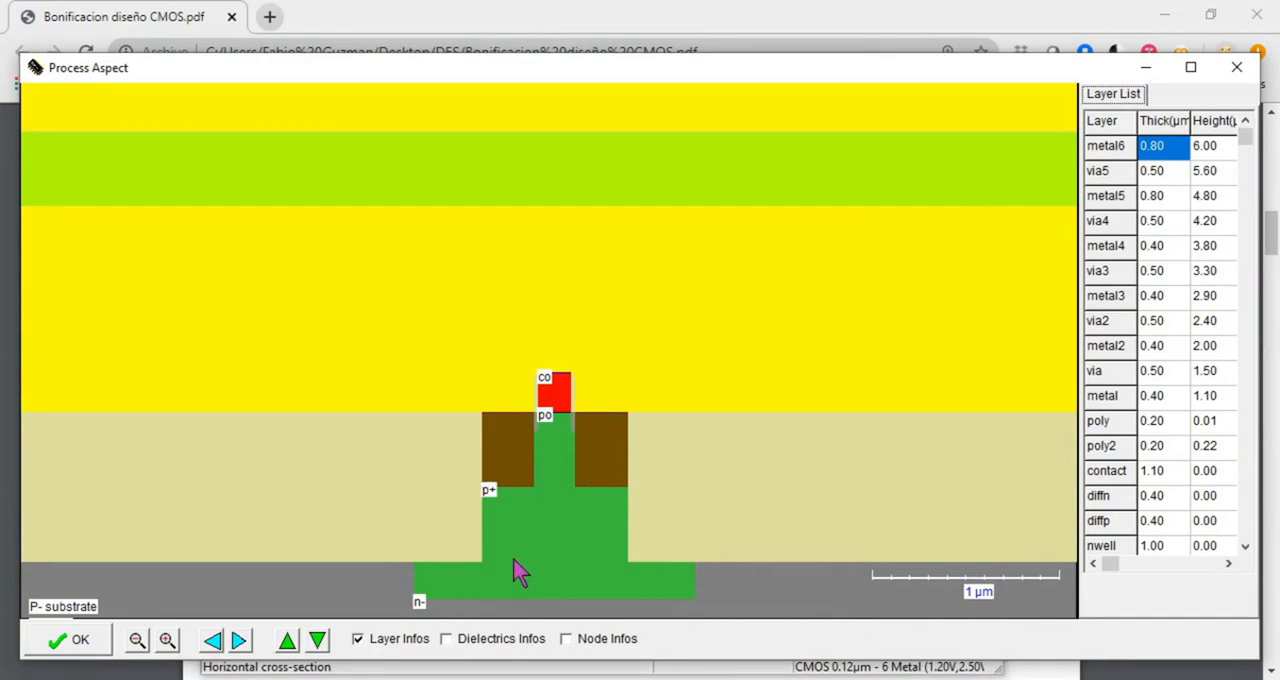
left_click(1236, 67)
Examine the pMOS fabrication in the 3D process view, stepping from the initial substrate through Metal 5 Deposit & etch, and close it
left_click(570, 201)
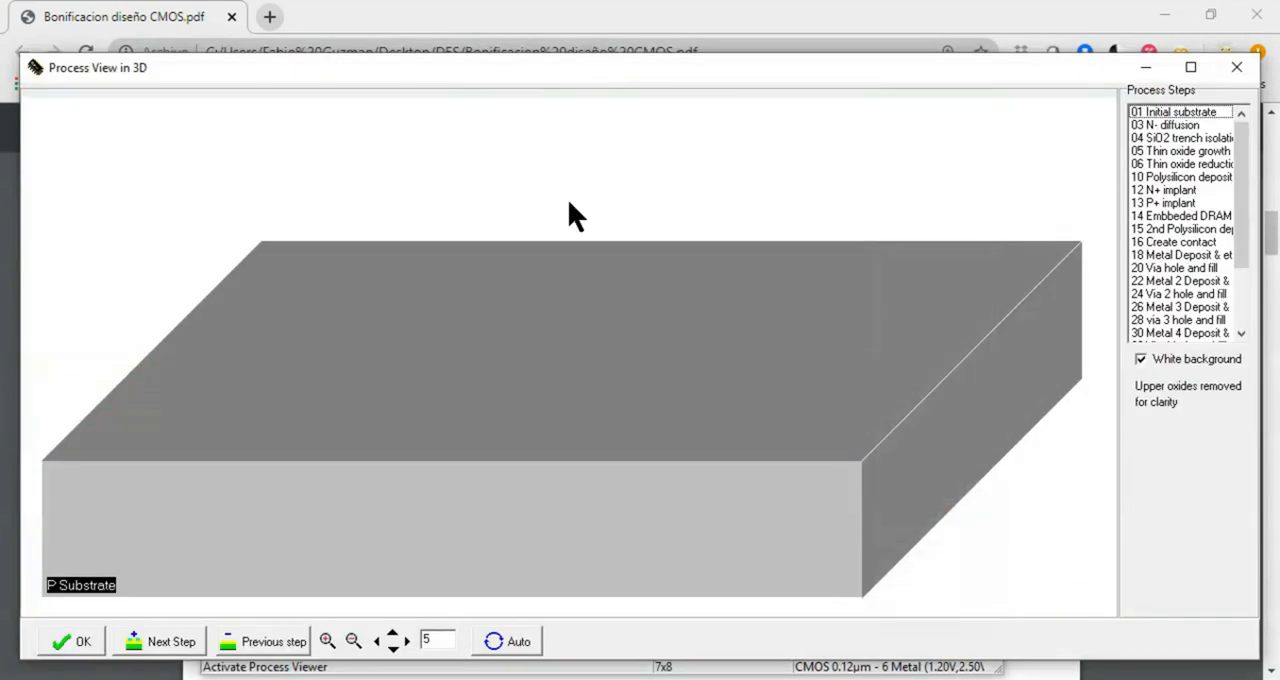
left_click(186, 644)
left_click(186, 644)
left_click(186, 644)
left_click(186, 644)
left_click(187, 645)
left_click(187, 645)
left_click(187, 645)
left_click(186, 646)
left_click(186, 646)
left_click(186, 646)
left_click(186, 646)
left_click(187, 646)
left_click(187, 646)
left_click(187, 647)
left_click(187, 647)
left_click(187, 647)
left_click(187, 647)
left_click(187, 647)
left_click(187, 647)
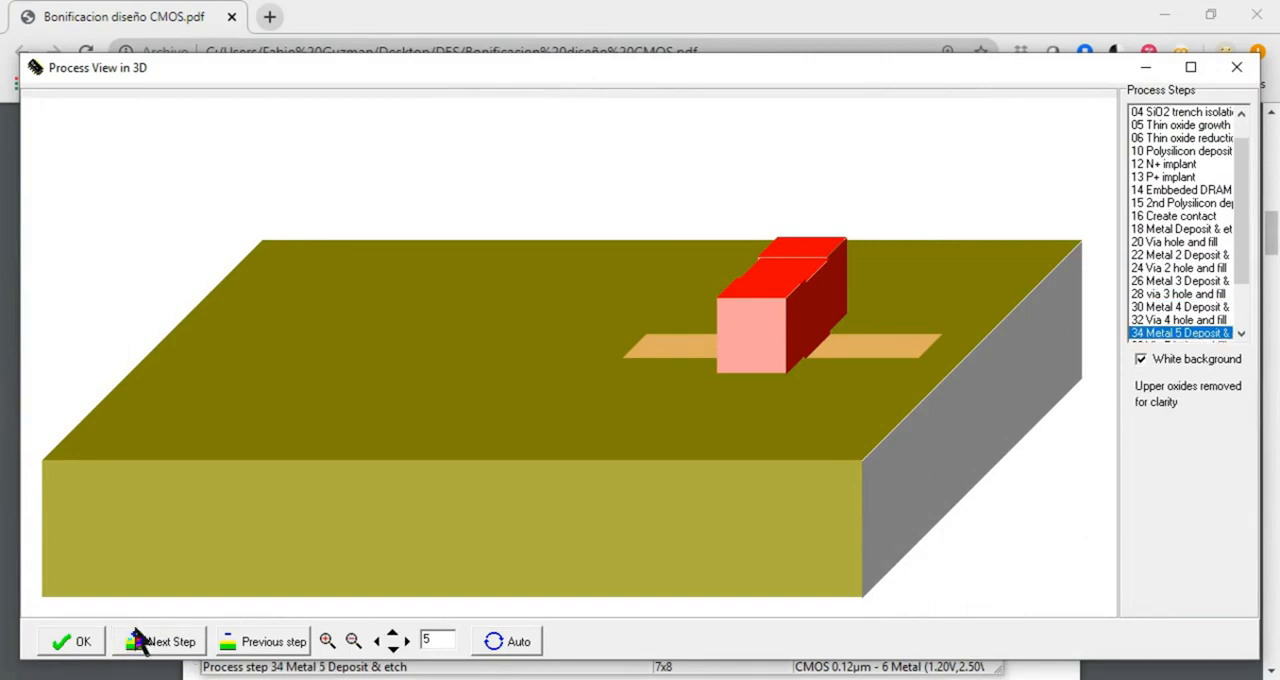
left_click(1237, 67)
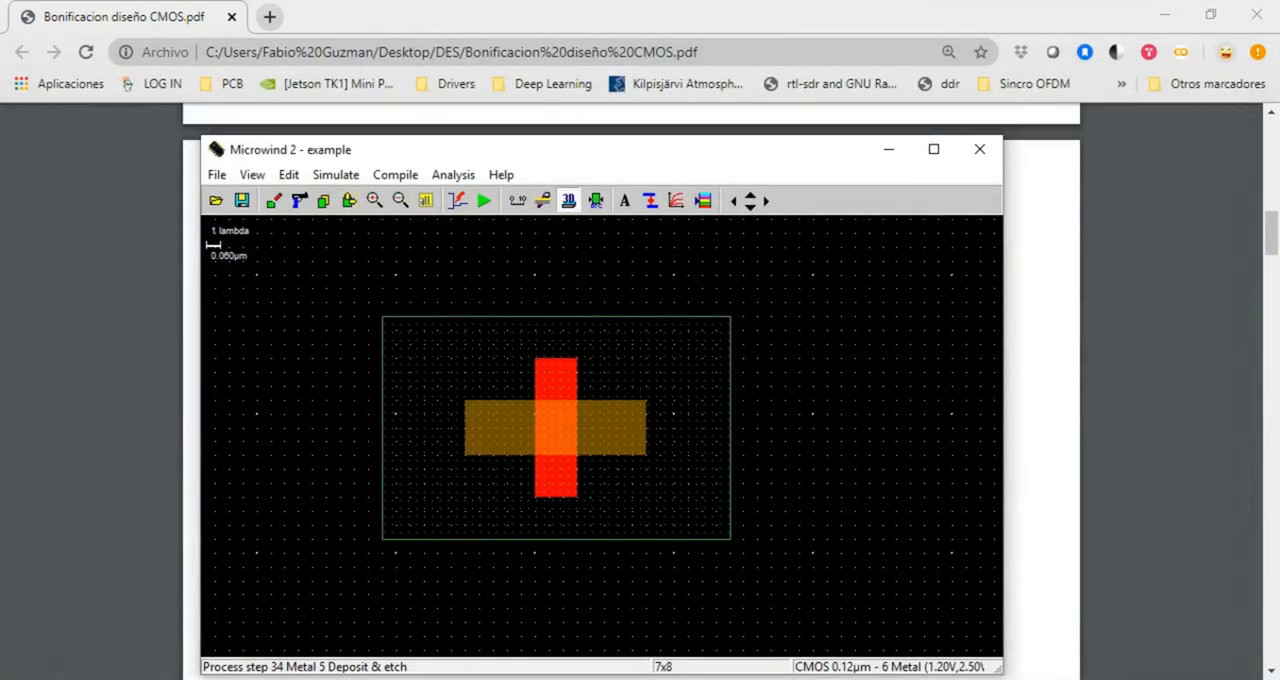
Consult the diagram of nMOS and pMOS conduction of Vdd and Gnd in the CMOS PDF, and return to Microwind
left_click(10, 372)
scroll(724, 459, "down", 1)
scroll(722, 454, "down", 15)
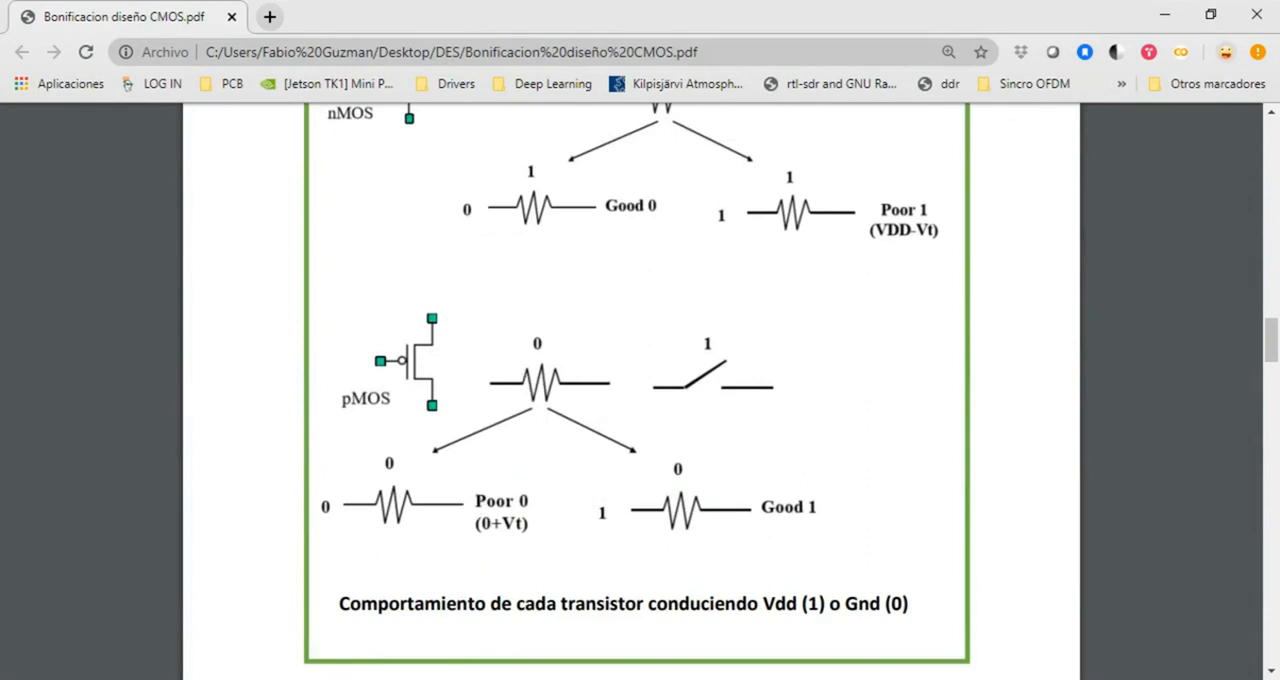
key("alt+Tab")
Add a clock labelled vd to the P+ diffusion on the right side of the gate
left_click(703, 201)
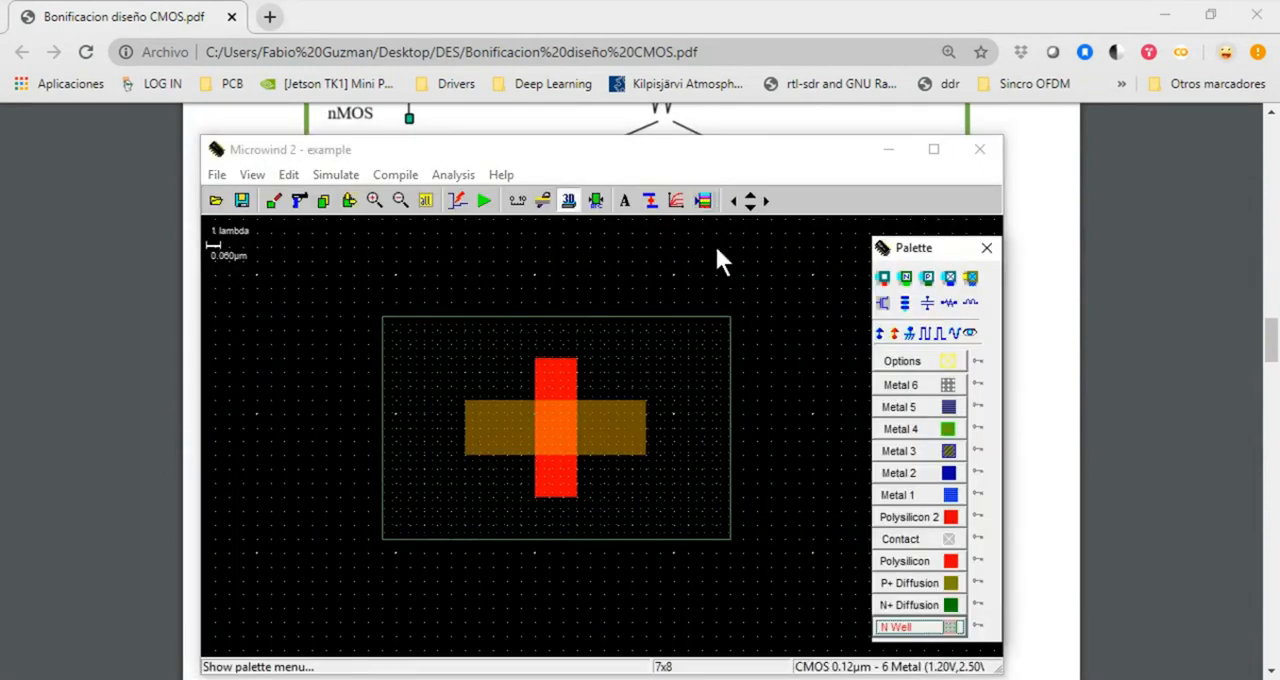
left_click(928, 336)
left_click(603, 419)
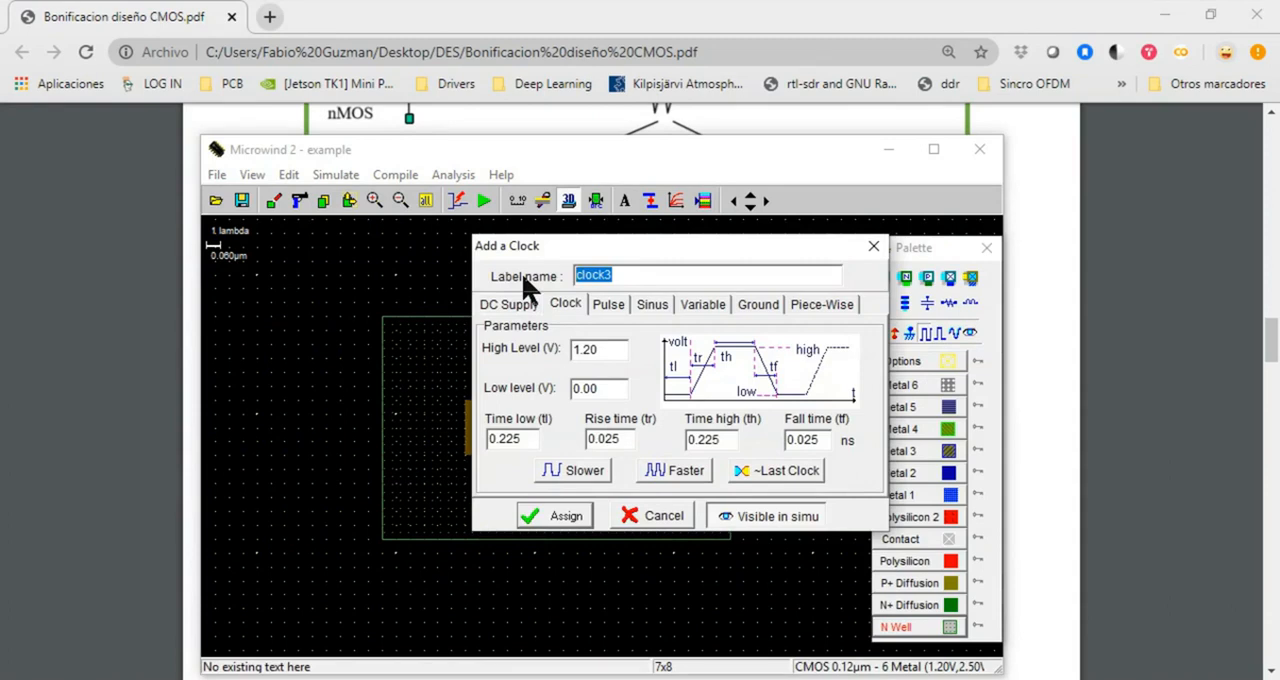
type("vd")
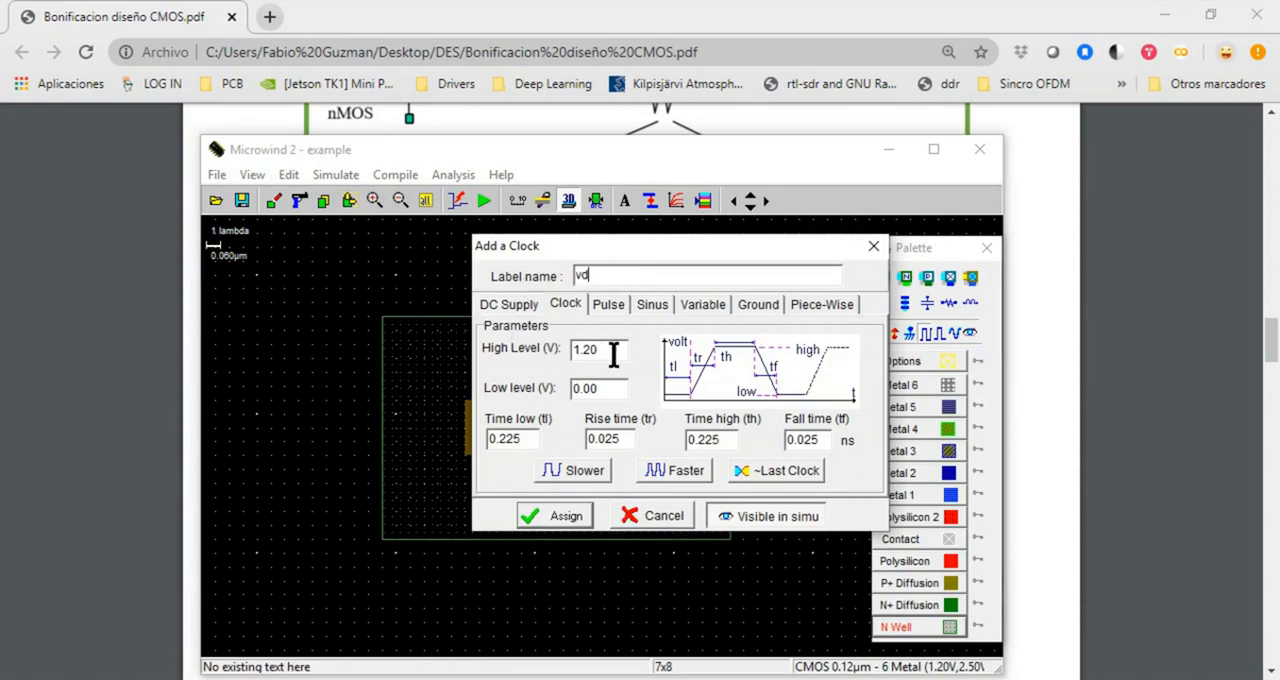
left_click(564, 515)
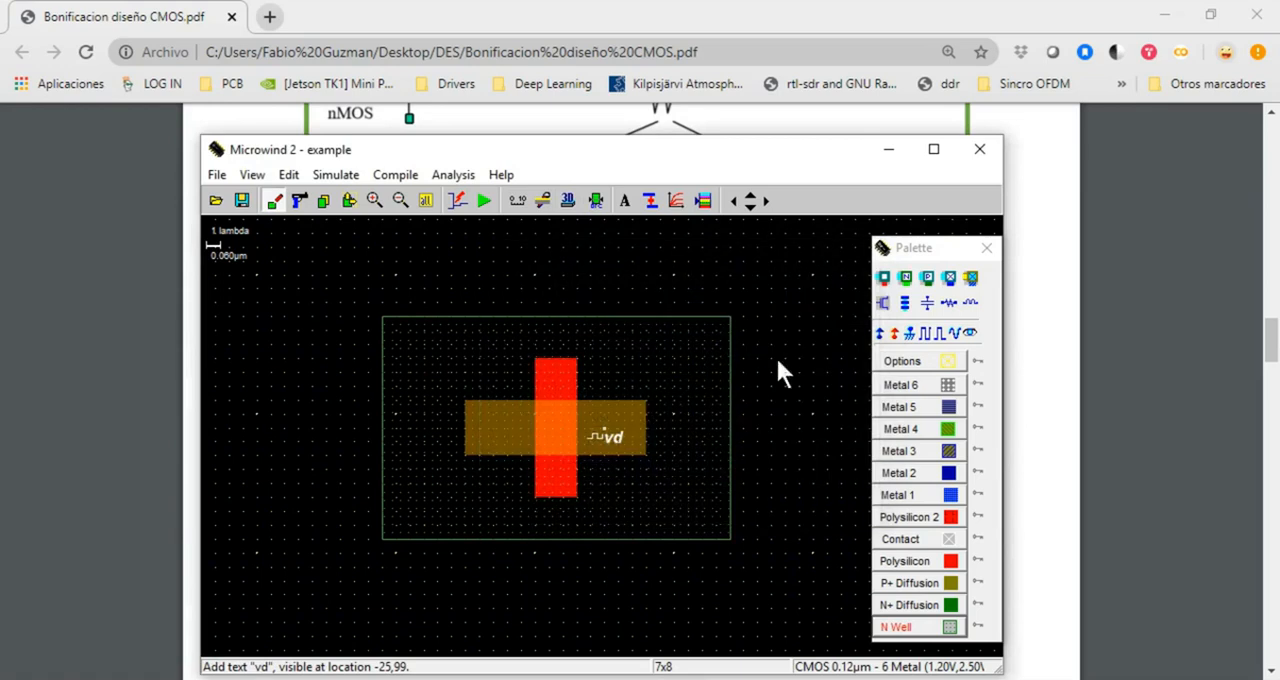
Add a clock labelled vg to the upper end of the polysilicon gate
left_click(927, 333)
left_click(560, 383)
left_click_drag(614, 275, 558, 278)
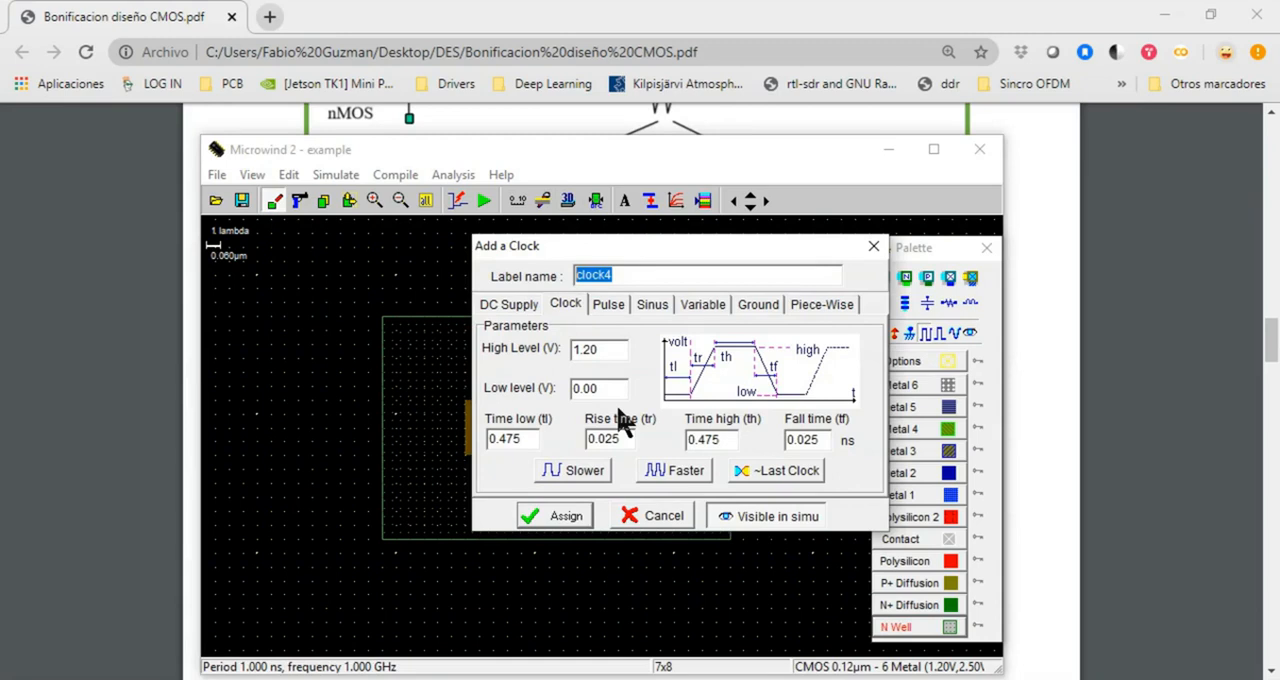
type("vg")
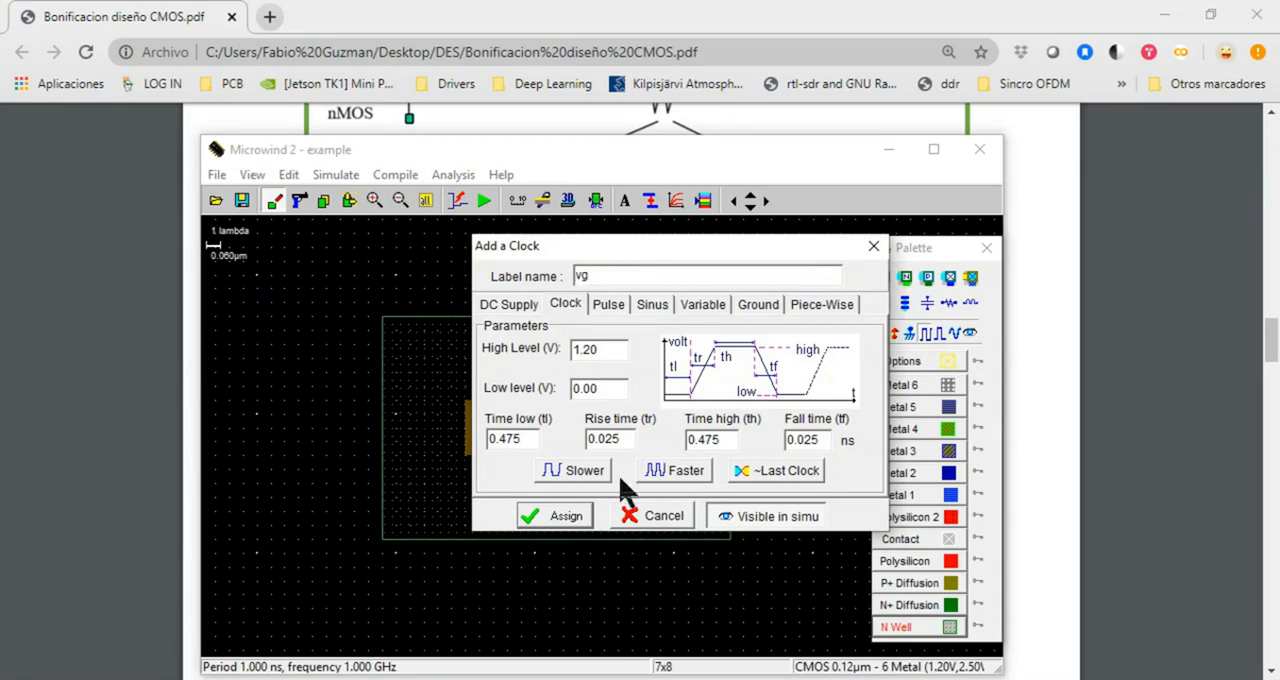
left_click(566, 516)
Add a simulation-visible variable labelled q to the P+ diffusion left of the gate, and start a simulation but cancel it
left_click(970, 333)
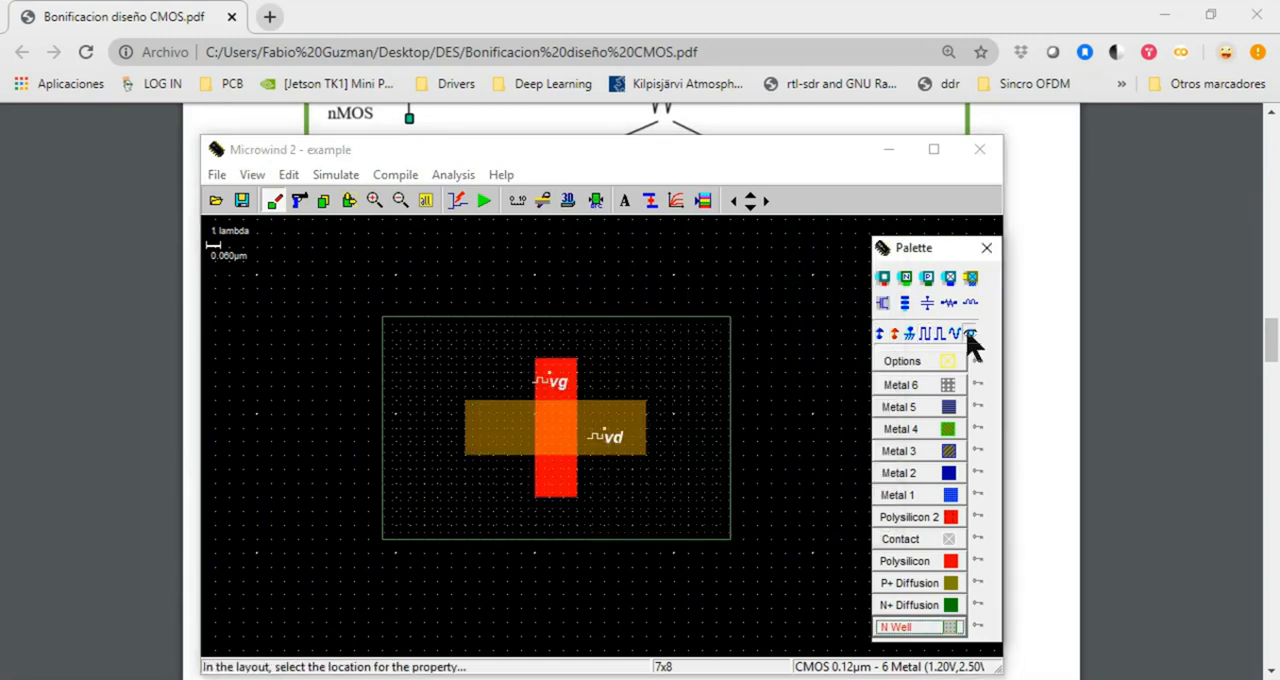
left_click(489, 424)
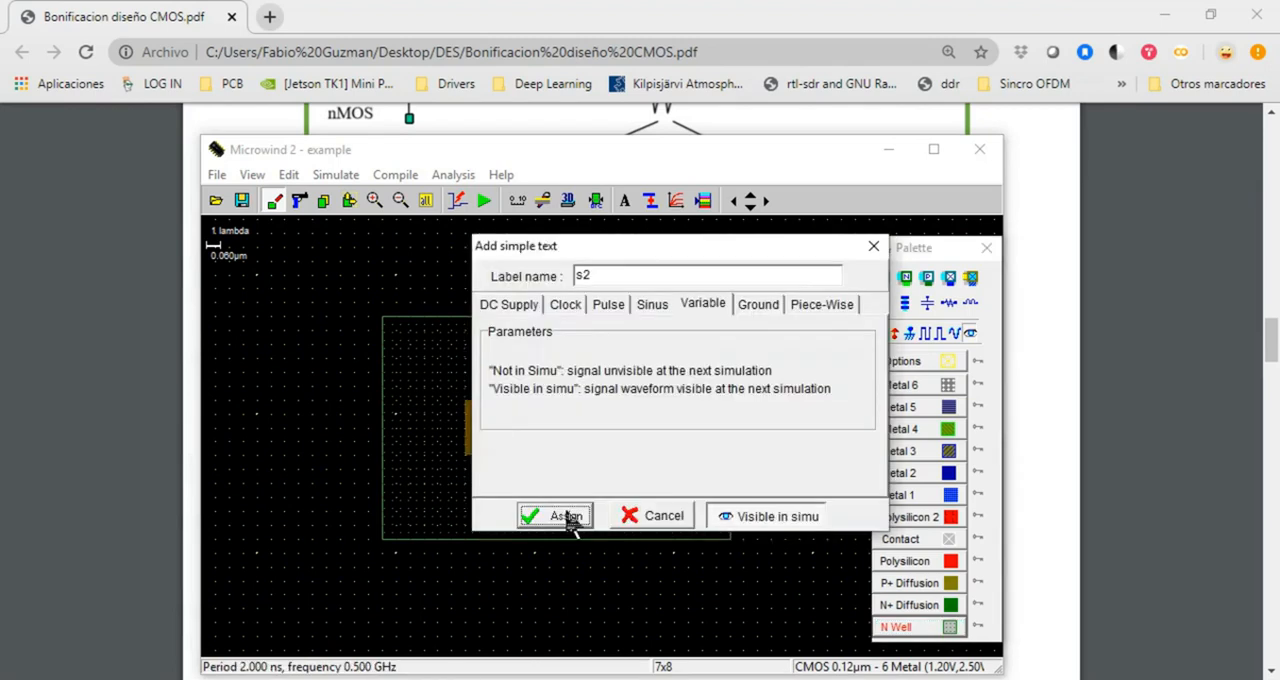
type("q")
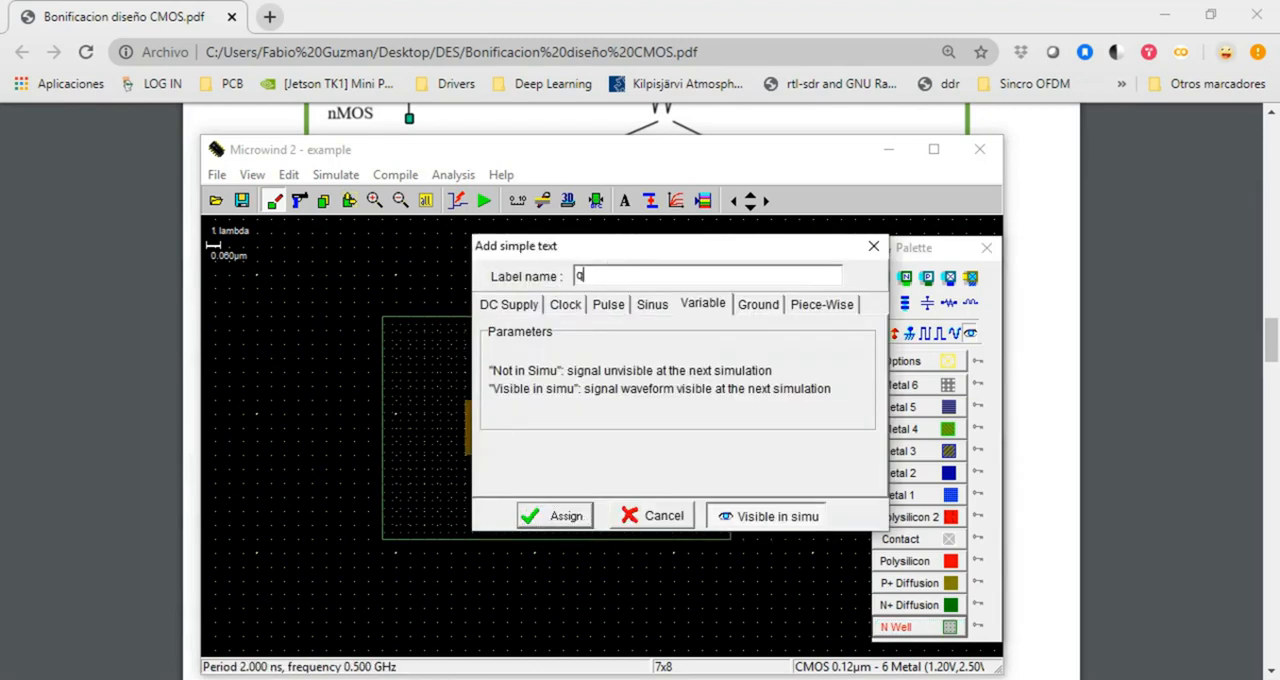
left_click(566, 516)
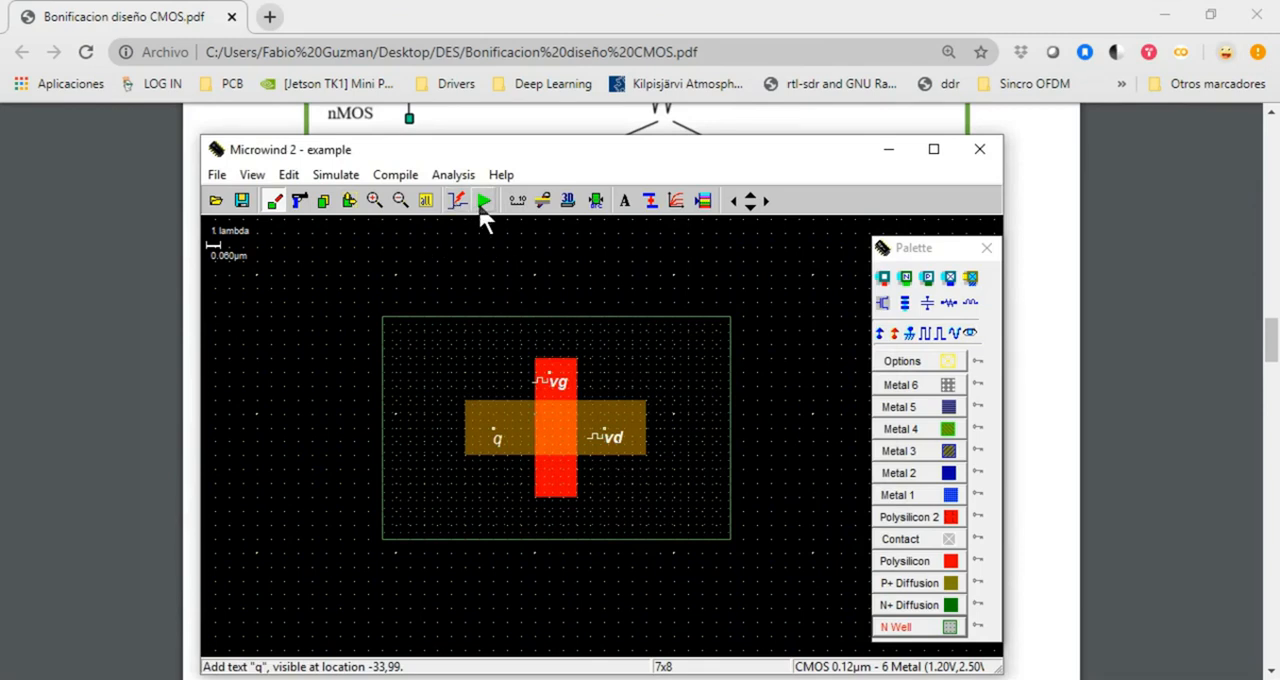
left_click(483, 206)
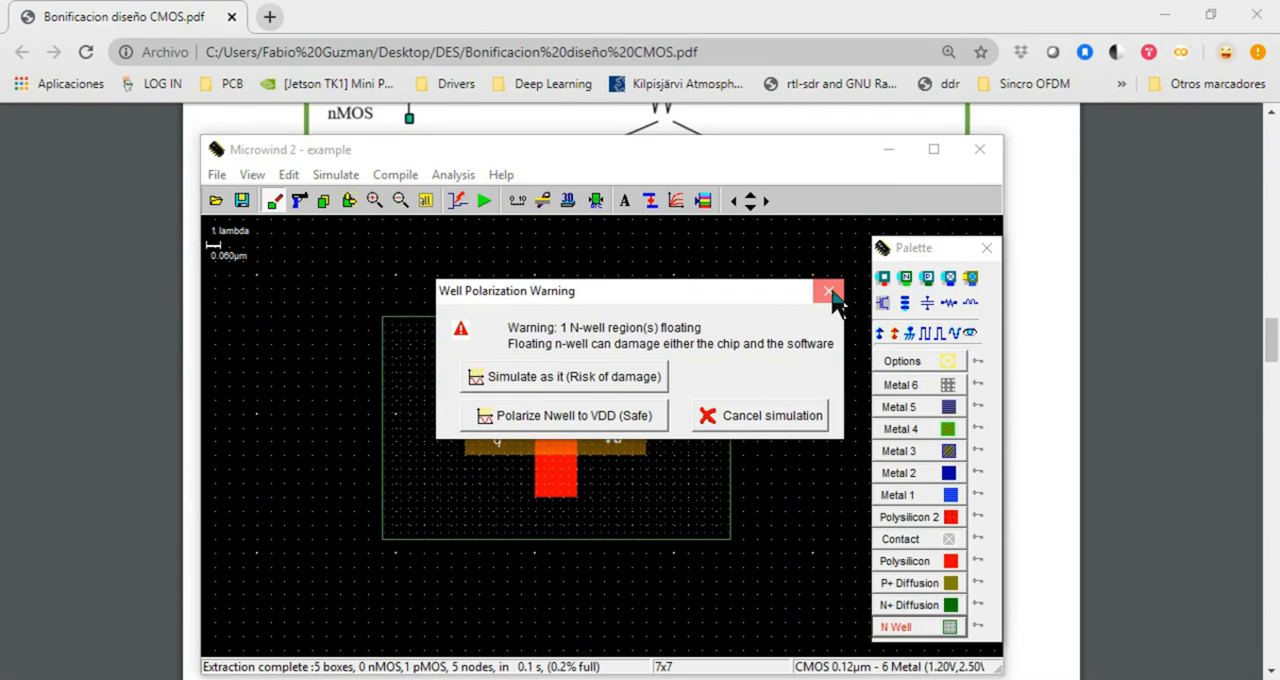
left_click(780, 423)
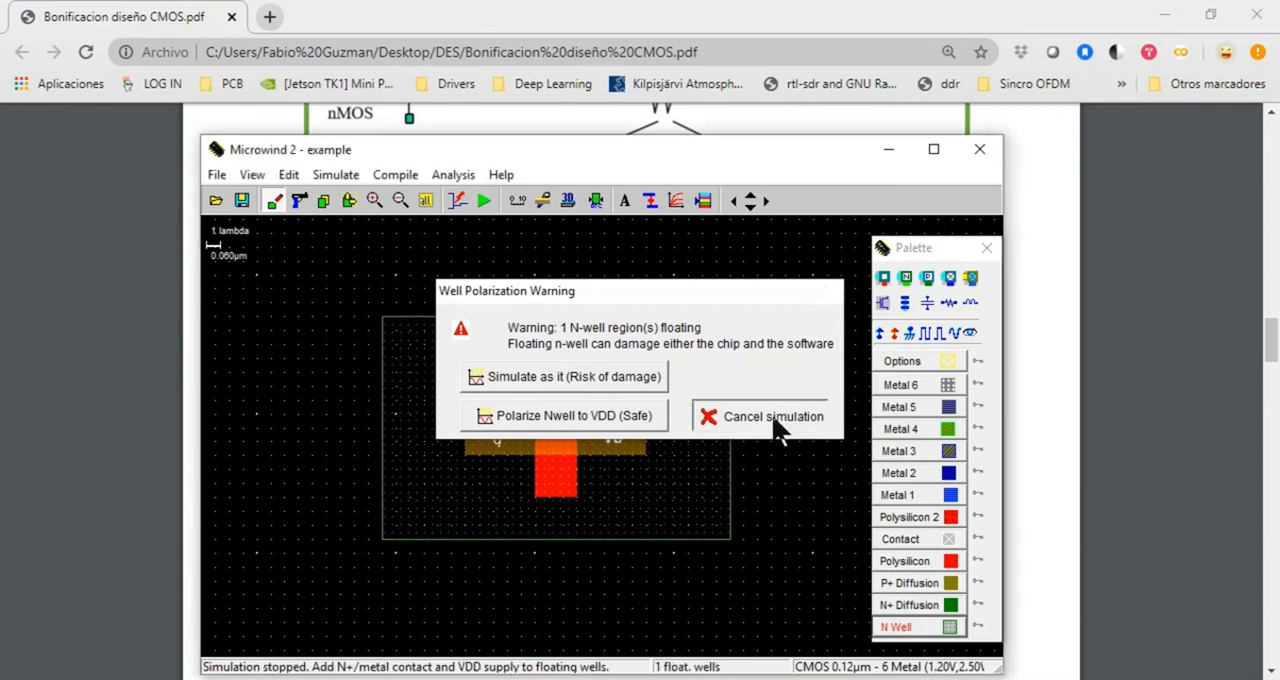
Switch to the CMOS PDF and compare the body regions in the nMOS and pMOS cross-section diagrams
left_click(180, 505)
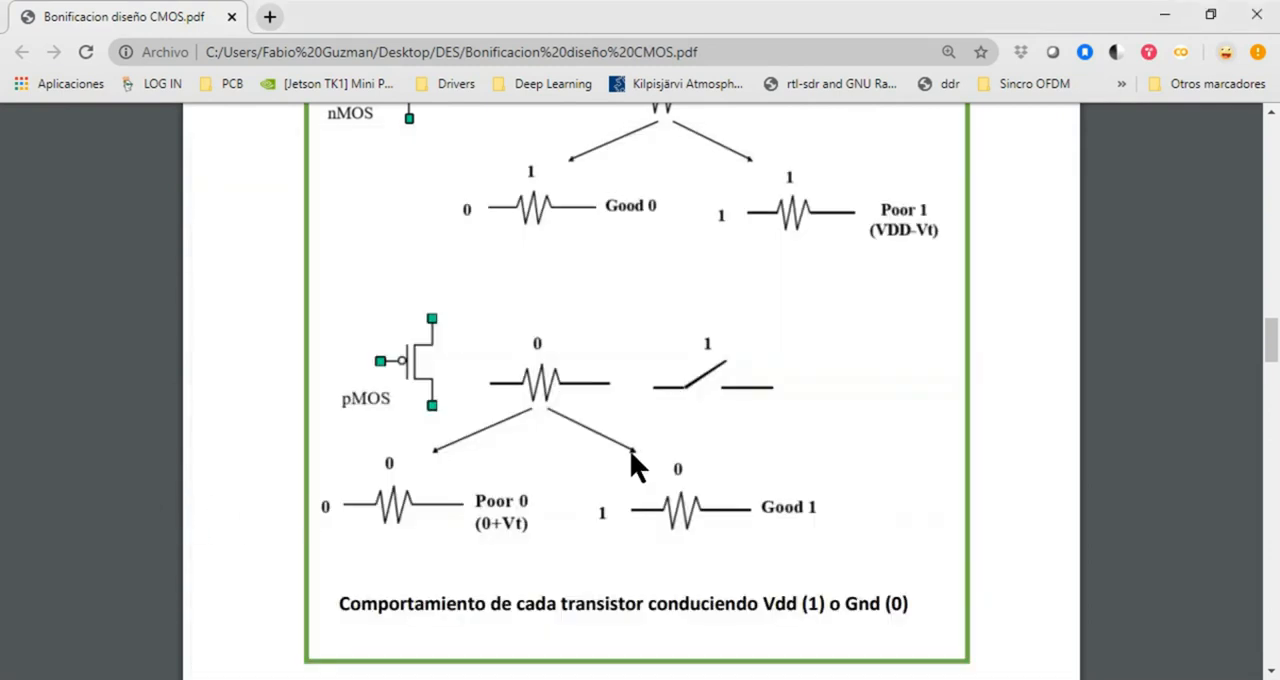
scroll(565, 450, "up", 10)
scroll(561, 440, "up", 2)
scroll(567, 449, "down", 4)
scroll(700, 480, "up", 8)
scroll(718, 500, "up", 4)
scroll(700, 514, "down", 7)
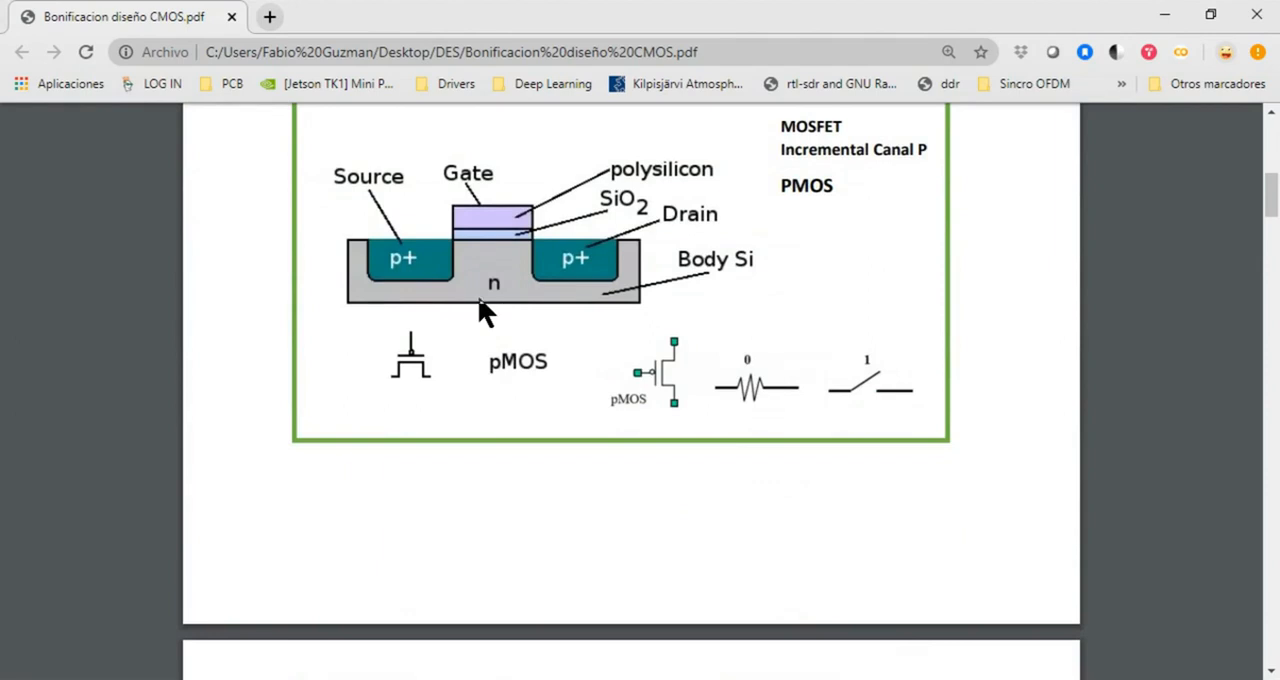
scroll(510, 315, "up", 5)
scroll(586, 396, "up", 3)
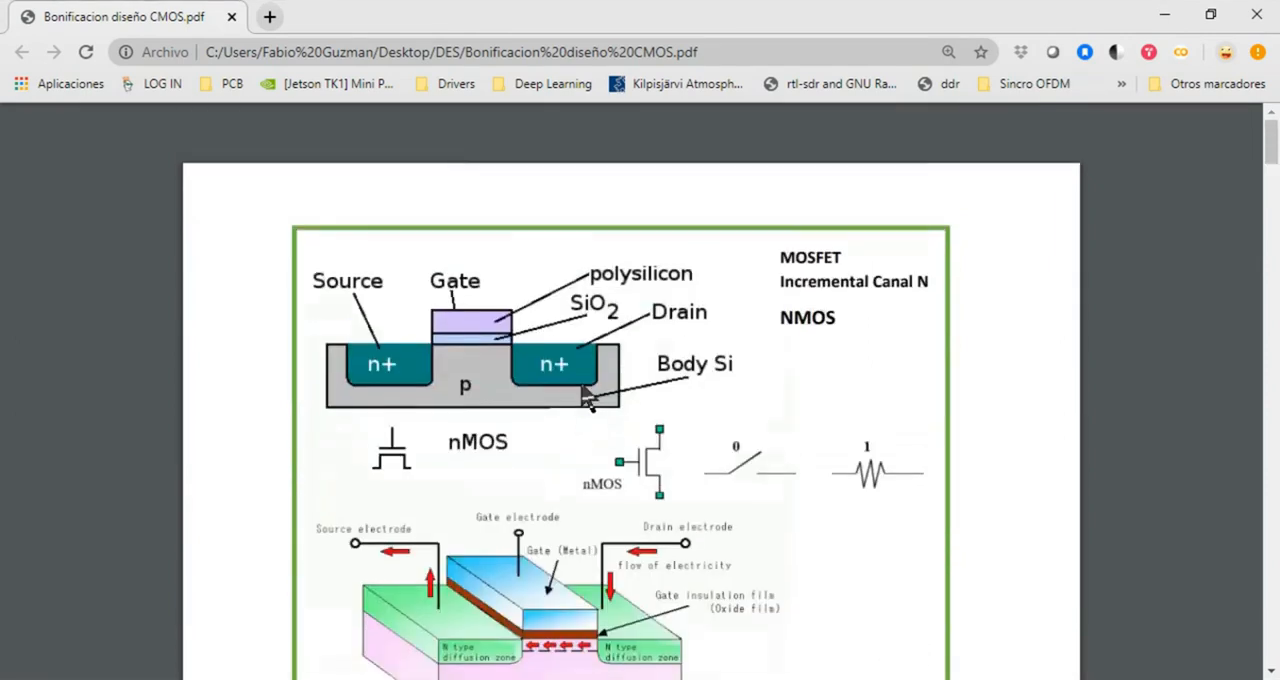
scroll(586, 397, "down", 4)
scroll(586, 401, "down", 3)
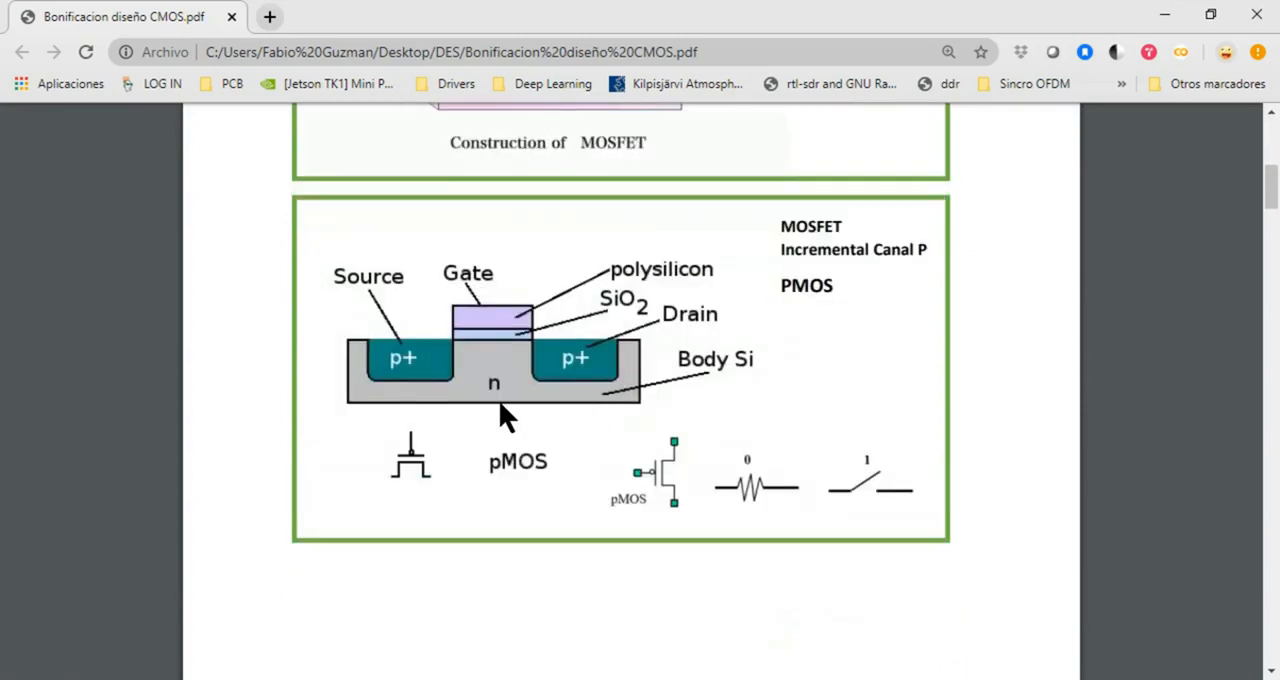
scroll(583, 418, "up", 1)
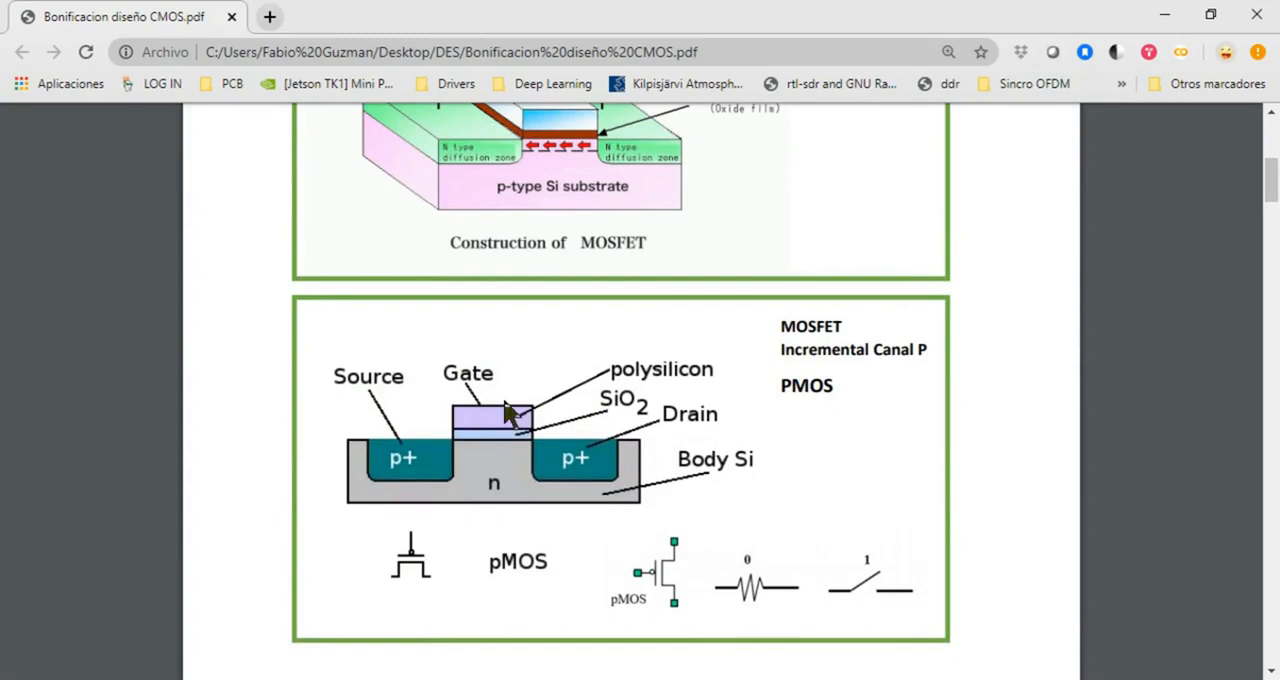
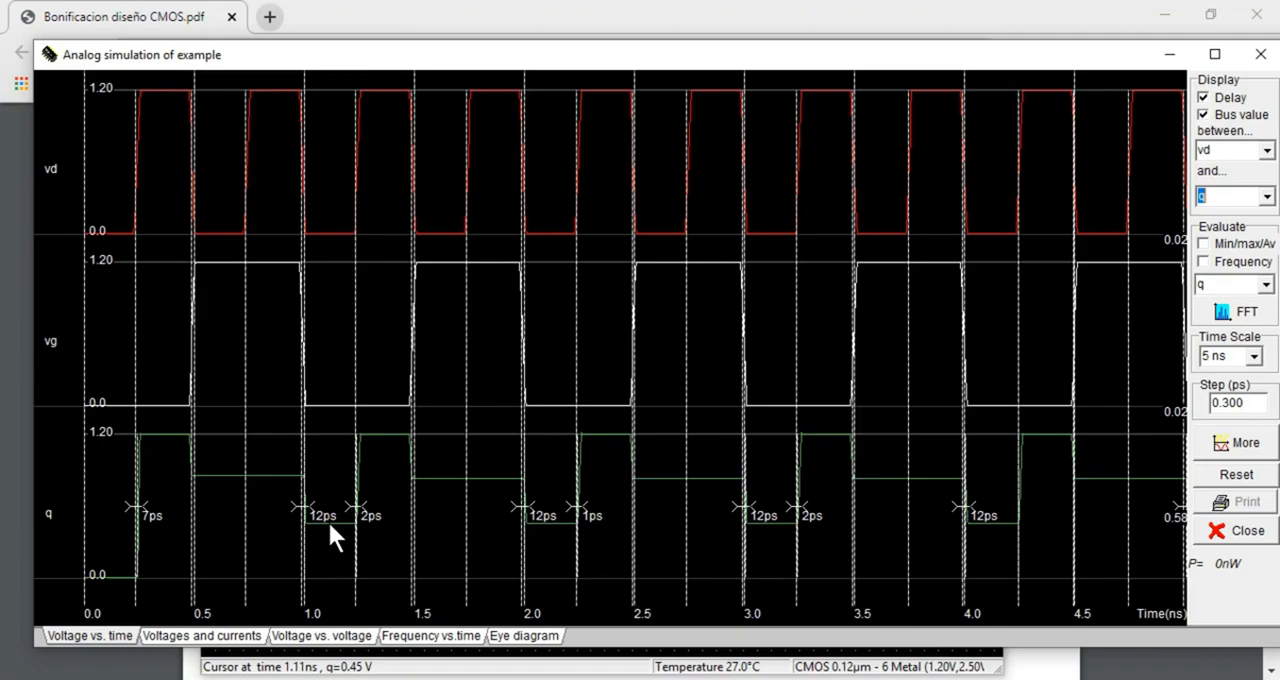
Measure the low-level voltage of q and the high-level voltages of vd and q on the waveforms, and close the simulation
left_click(620, 679)
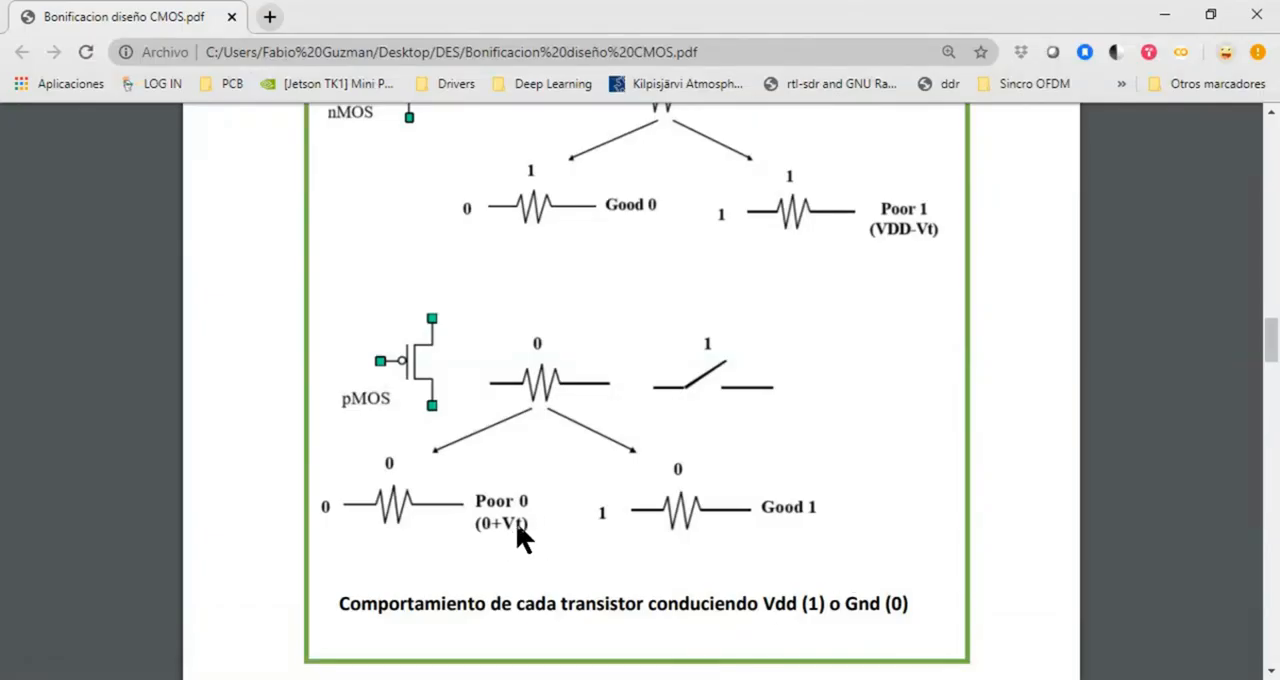
left_click(360, 679)
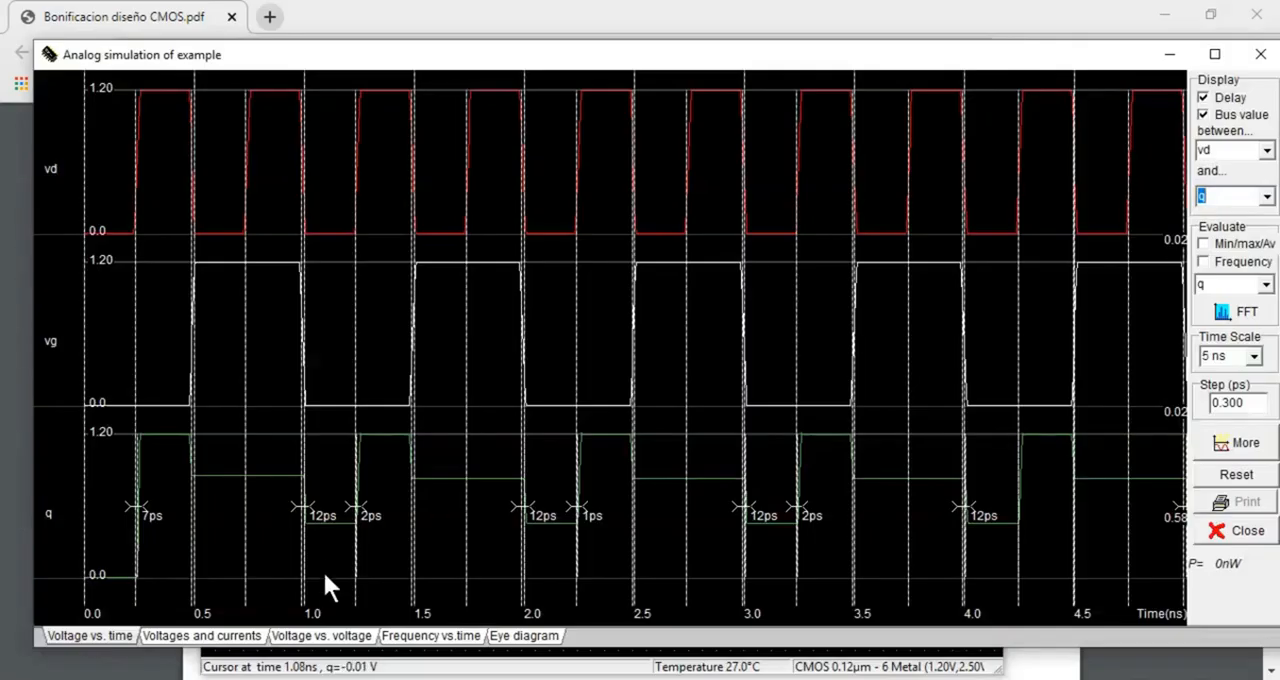
left_click_drag(328, 524, 328, 578)
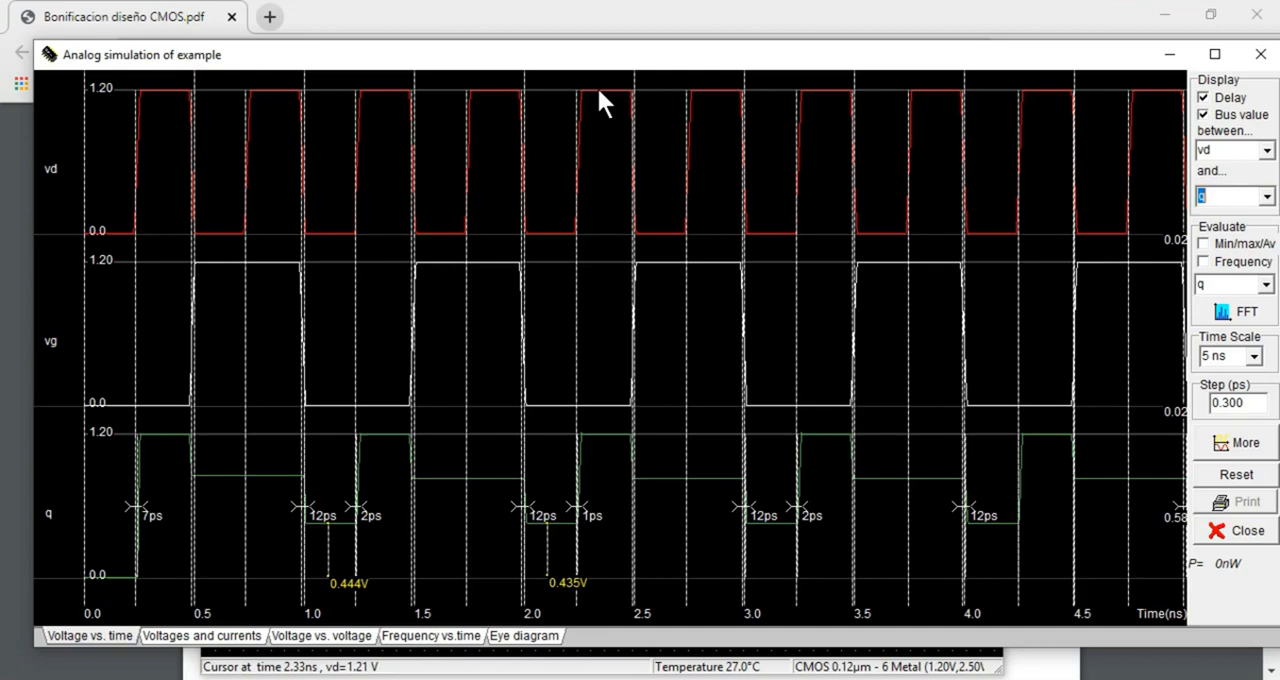
left_click(602, 232)
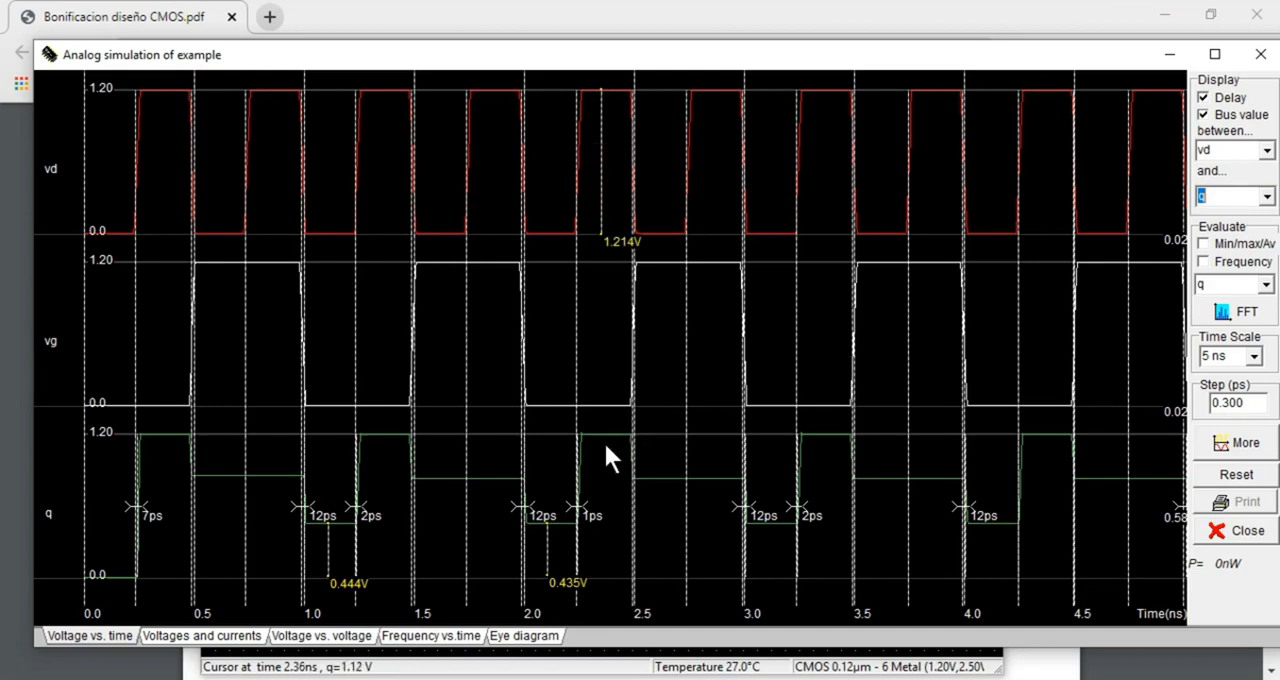
left_click(603, 572)
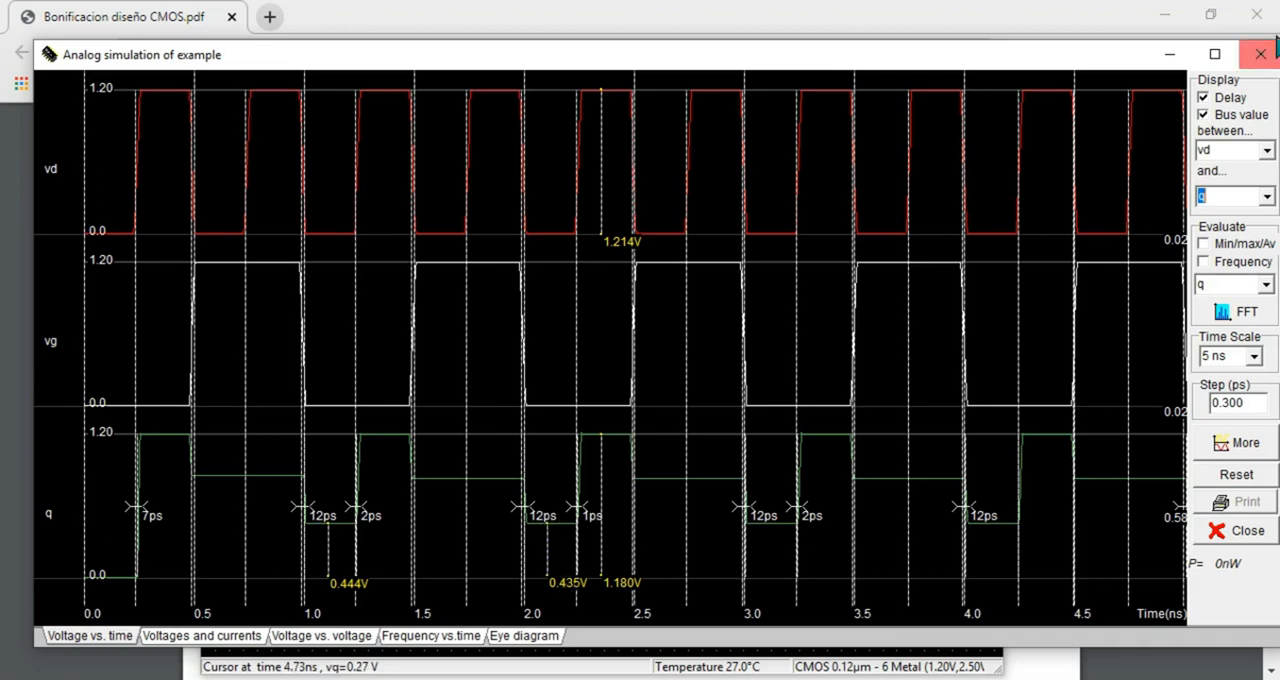
left_click(1259, 54)
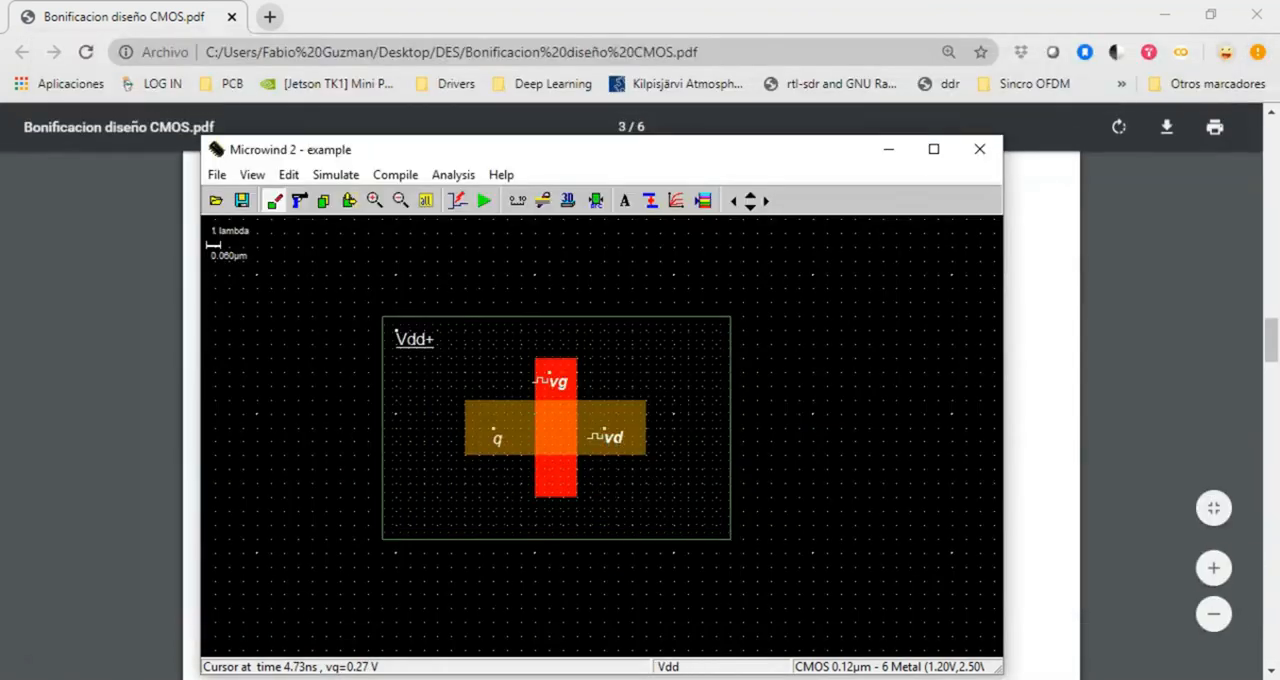
Switch to the CMOS PDF and compare how nMOS and pMOS transistors conduct logic 0 and 1
left_click(440, 679)
scroll(770, 486, "down", 2)
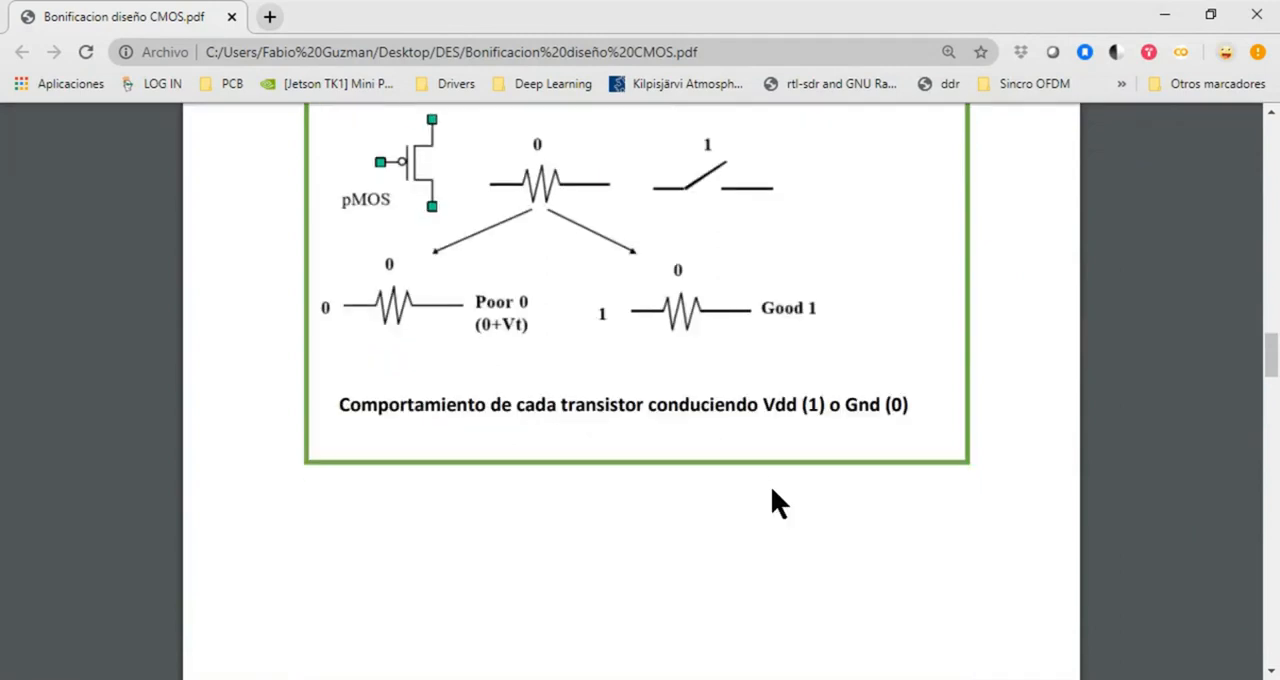
scroll(770, 486, "up", 1)
scroll(560, 490, "up", 2)
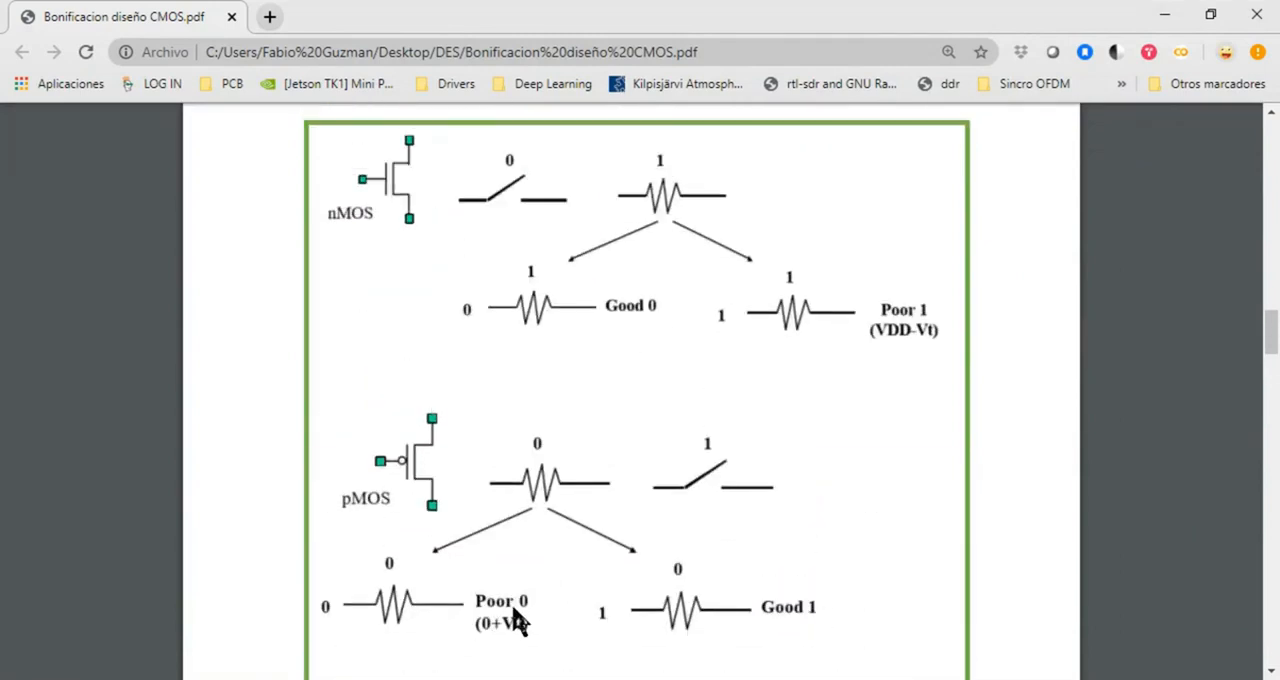
scroll(712, 456, "up", 2)
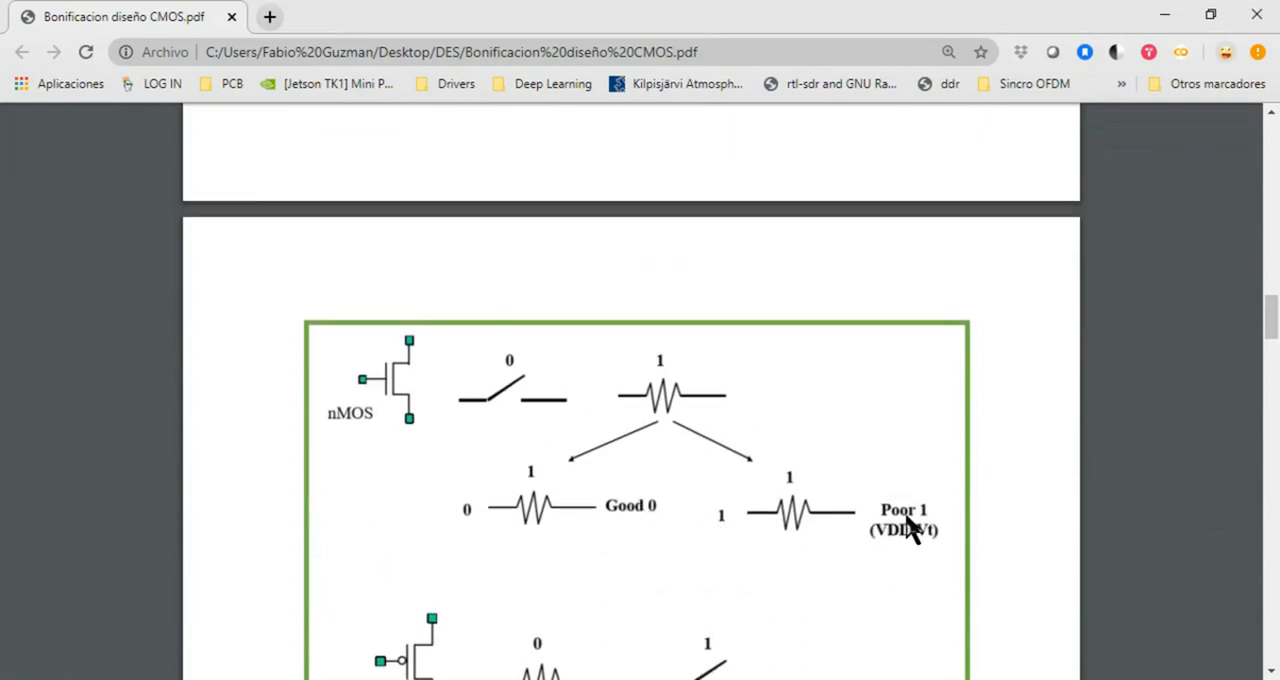
Switch to Microwind, delete the entire pMOS layout with its labels, and reactivate box drawing
key("alt+Tab")
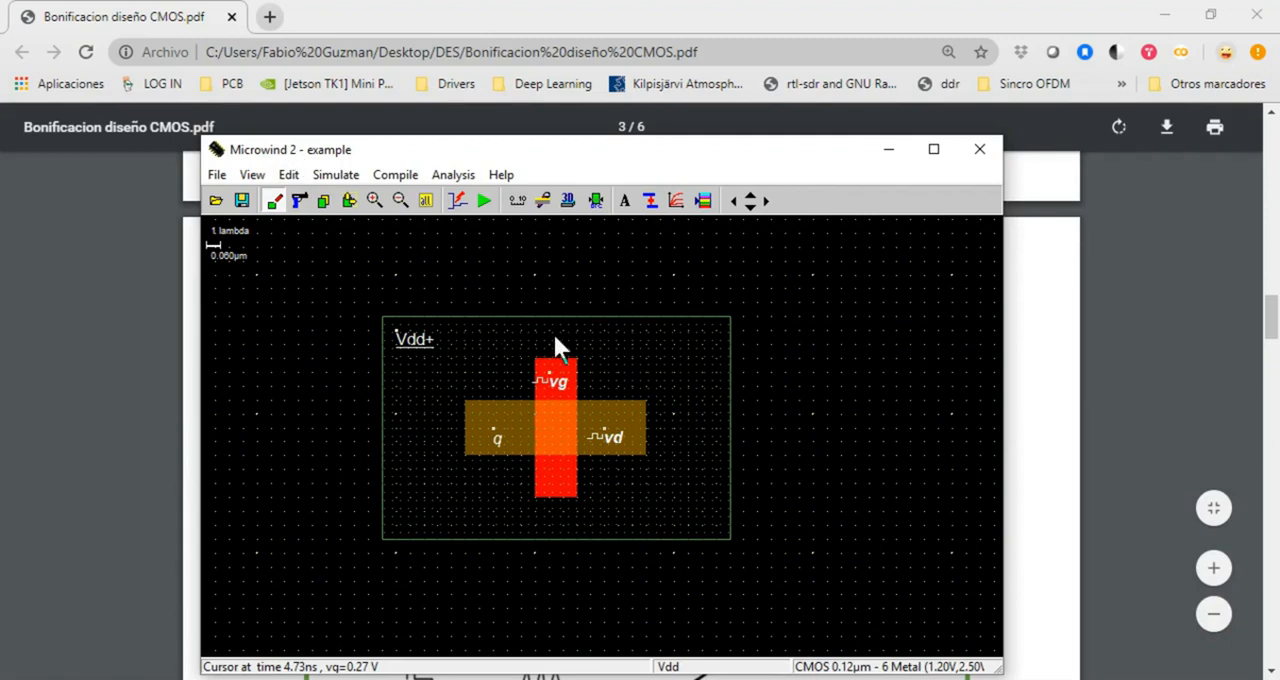
left_click(296, 204)
left_click_drag(847, 588, 801, 589)
left_click(300, 203)
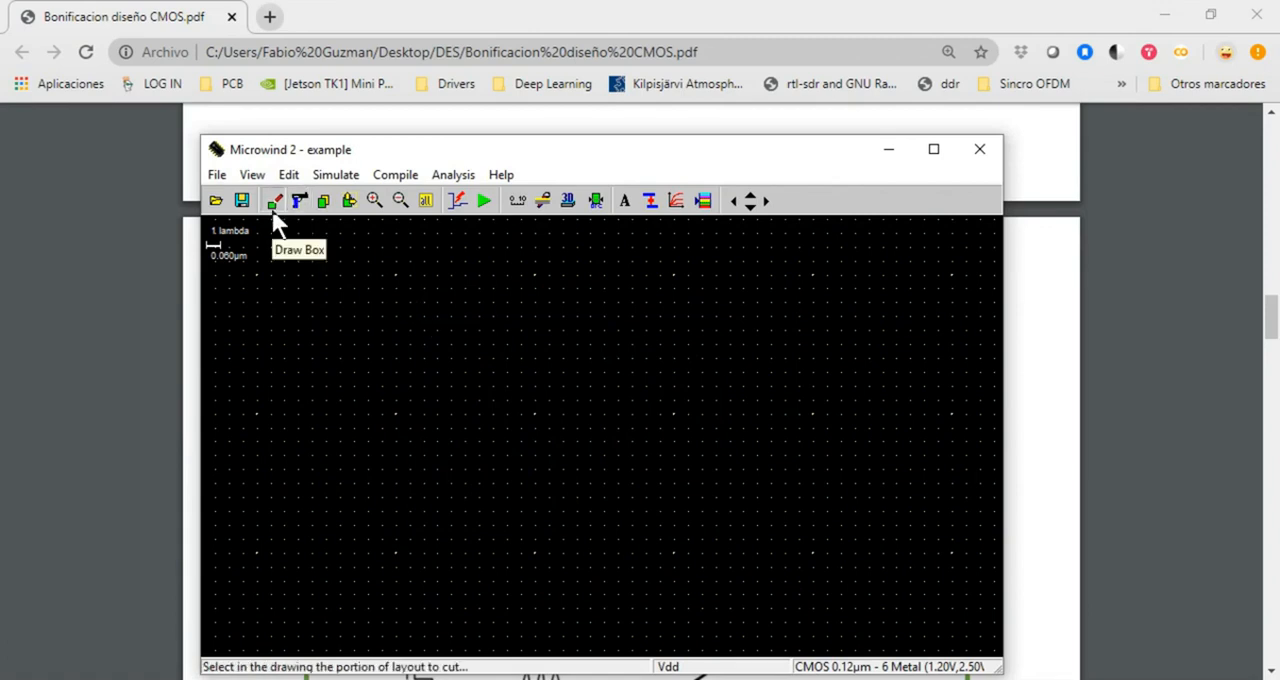
left_click(273, 207)
Switch to the CMOS PDF and relate the transistor cross-section and conduction diagrams to the inverter gate's transistor-level circuit
left_click(94, 457)
scroll(786, 466, "up", 10)
scroll(703, 486, "down", 3)
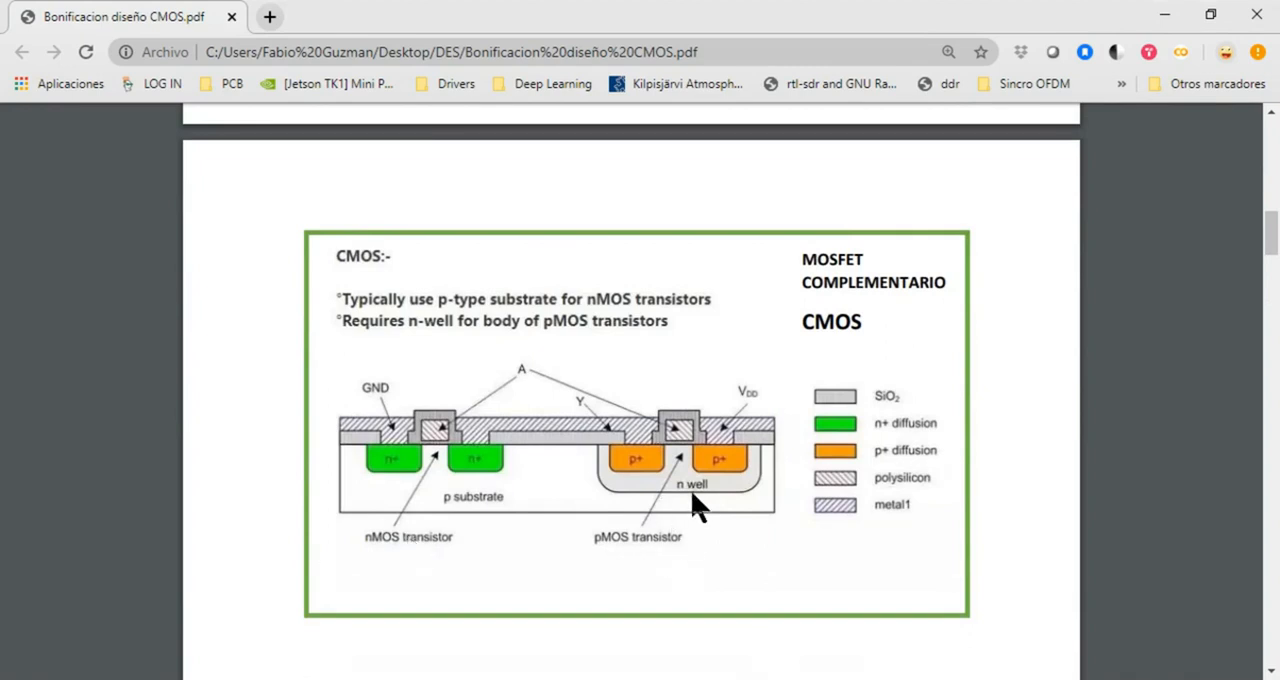
scroll(684, 534, "down", 10)
scroll(675, 516, "down", 9)
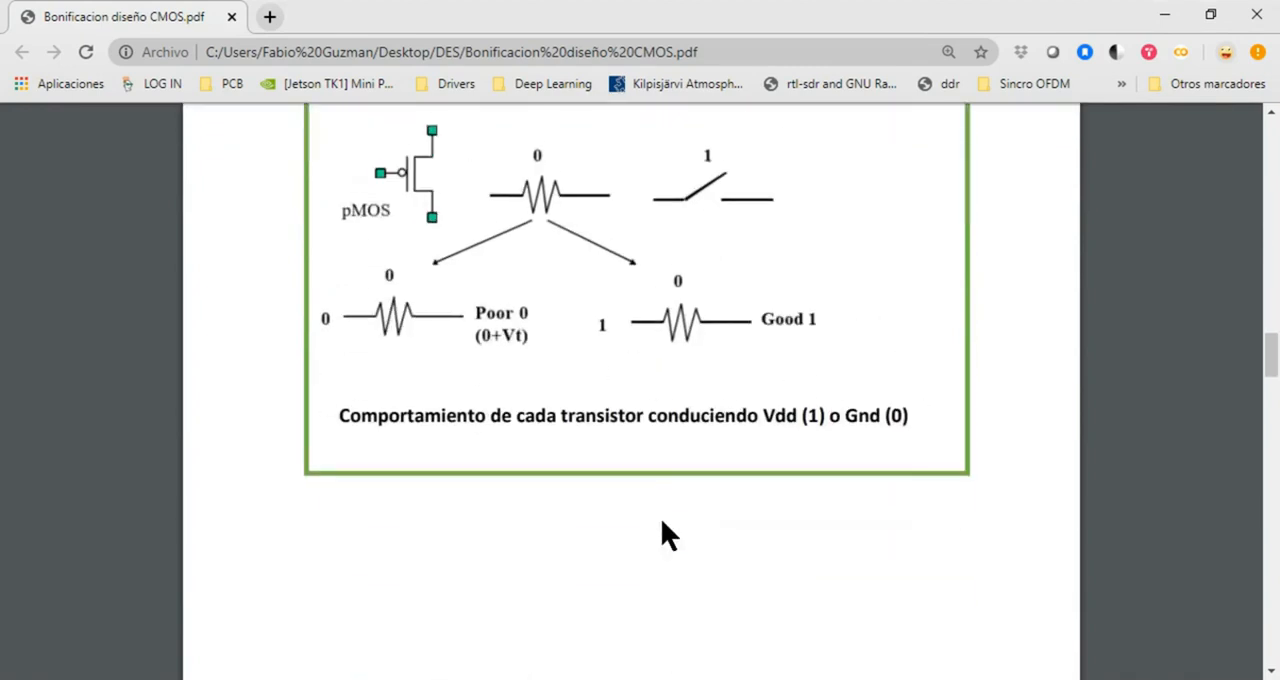
scroll(640, 530, "down", 1)
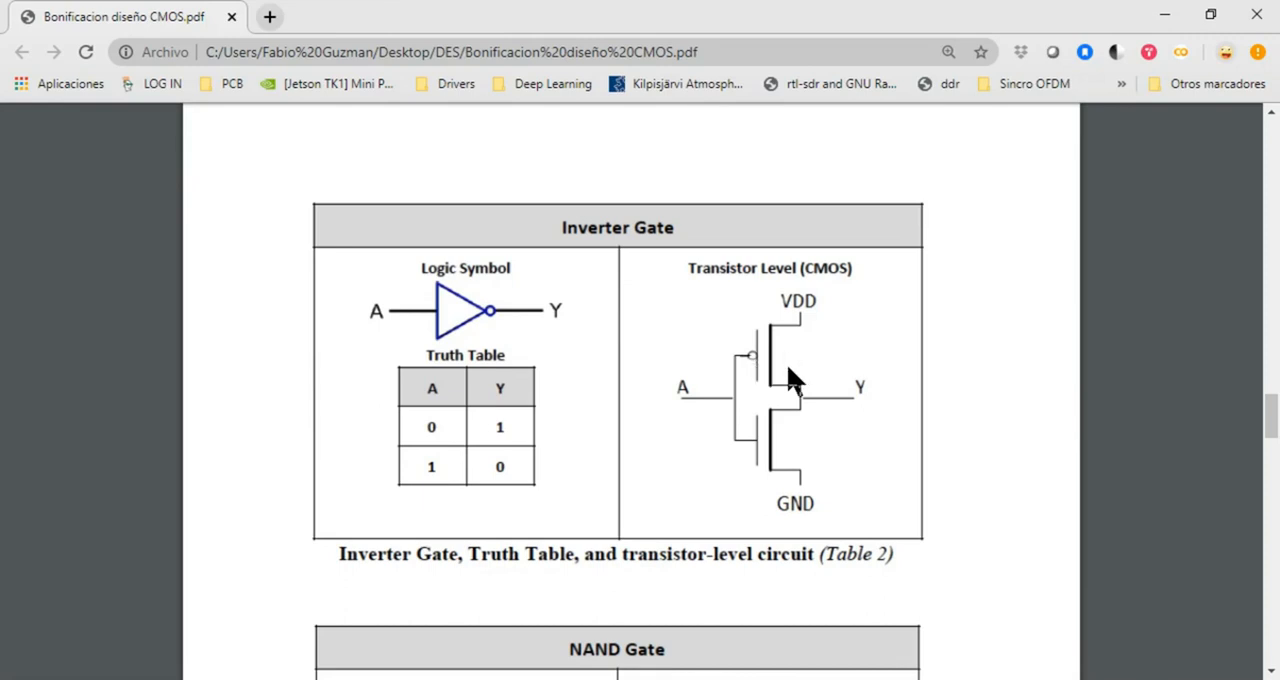
scroll(787, 368, "up", 15)
scroll(786, 372, "down", 3)
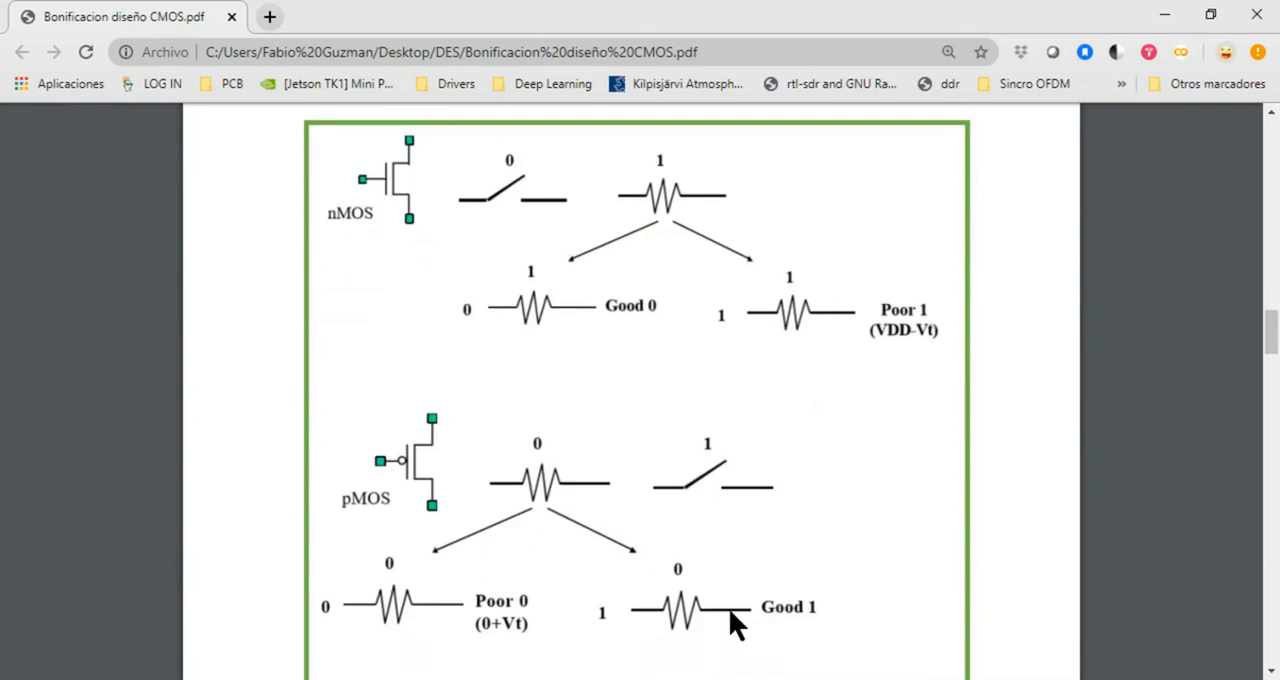
scroll(846, 545, "down", 10)
scroll(841, 541, "down", 1)
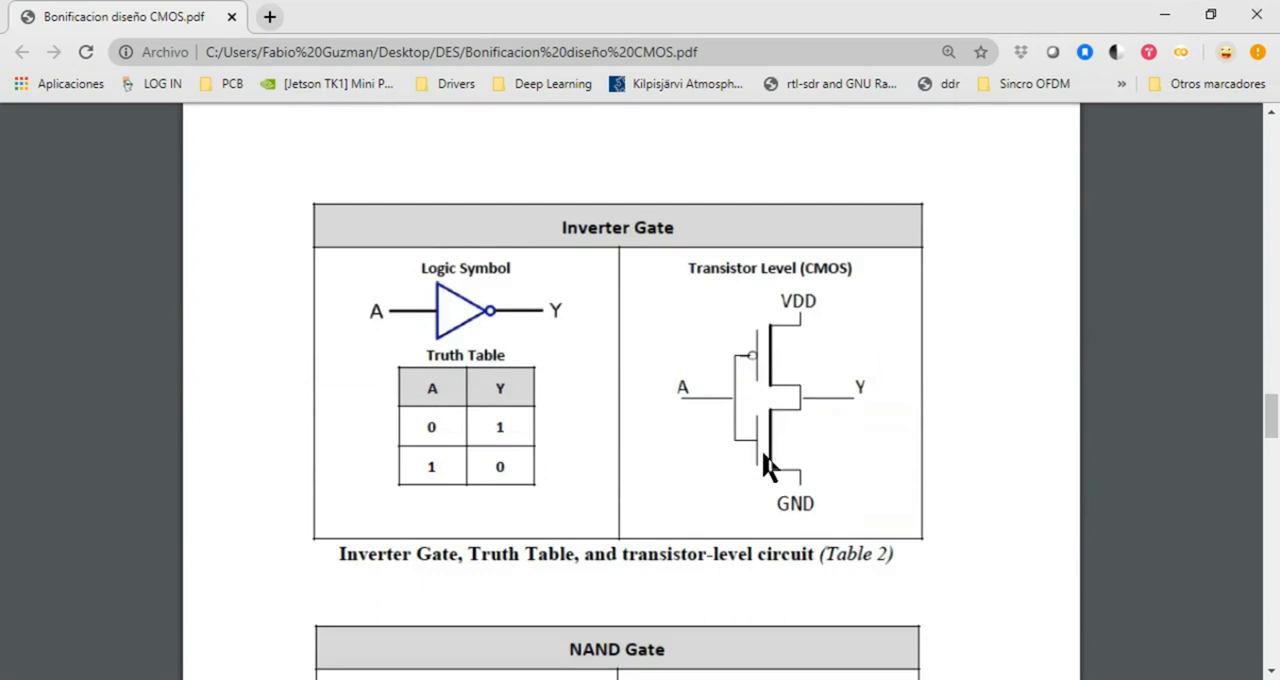
scroll(783, 500, "up", 1)
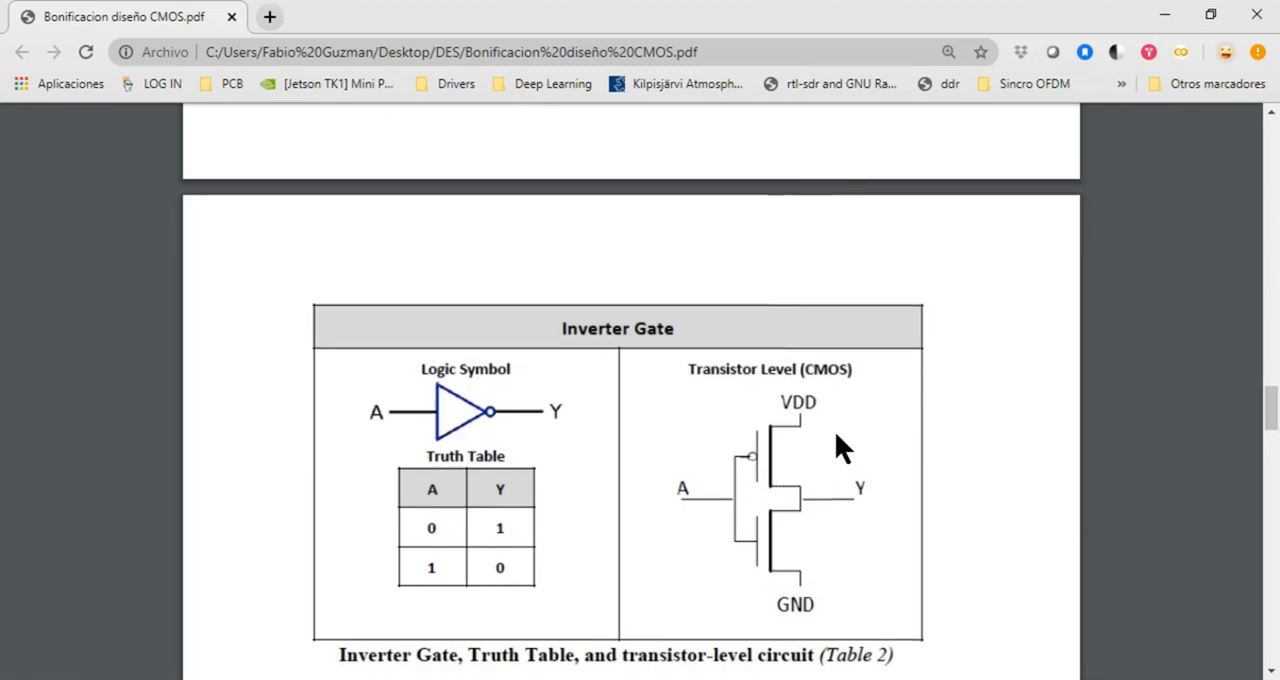
Examine the transistor behaviour diagrams and compare the transistor-level circuits of the inverter and NAND gates
scroll(835, 431, "up", 8)
scroll(838, 450, "up", 5)
scroll(780, 495, "down", 2)
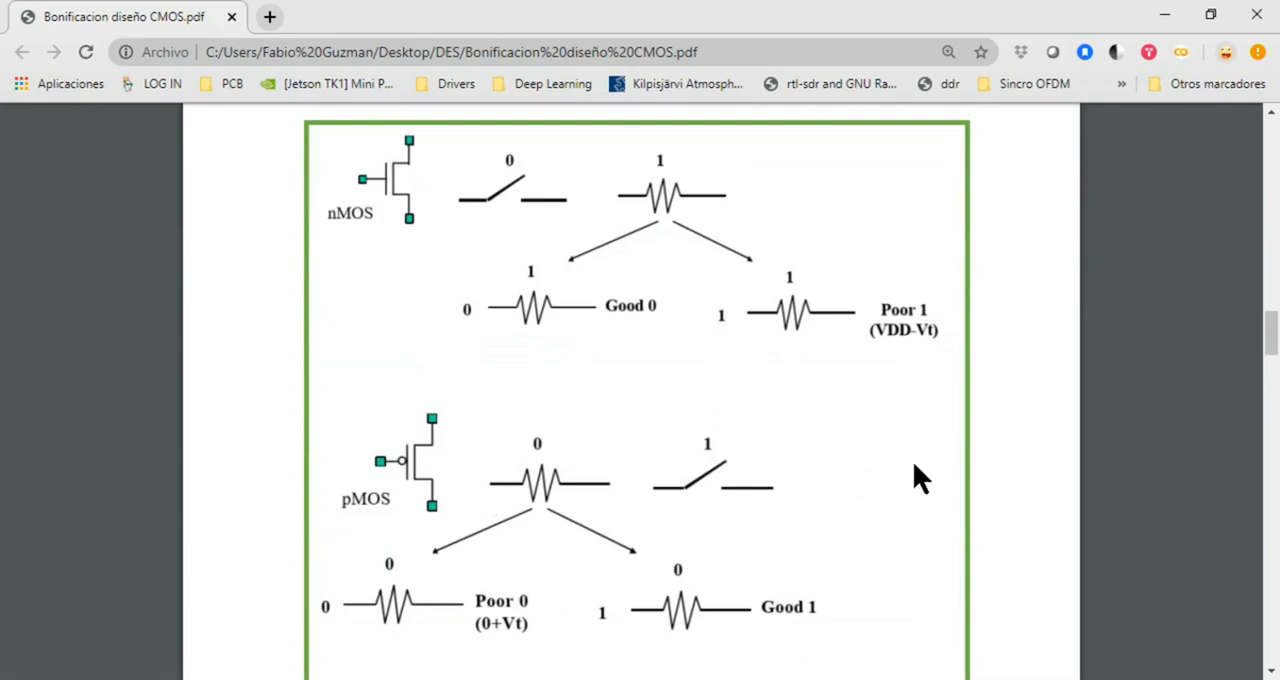
scroll(913, 463, "down", 10)
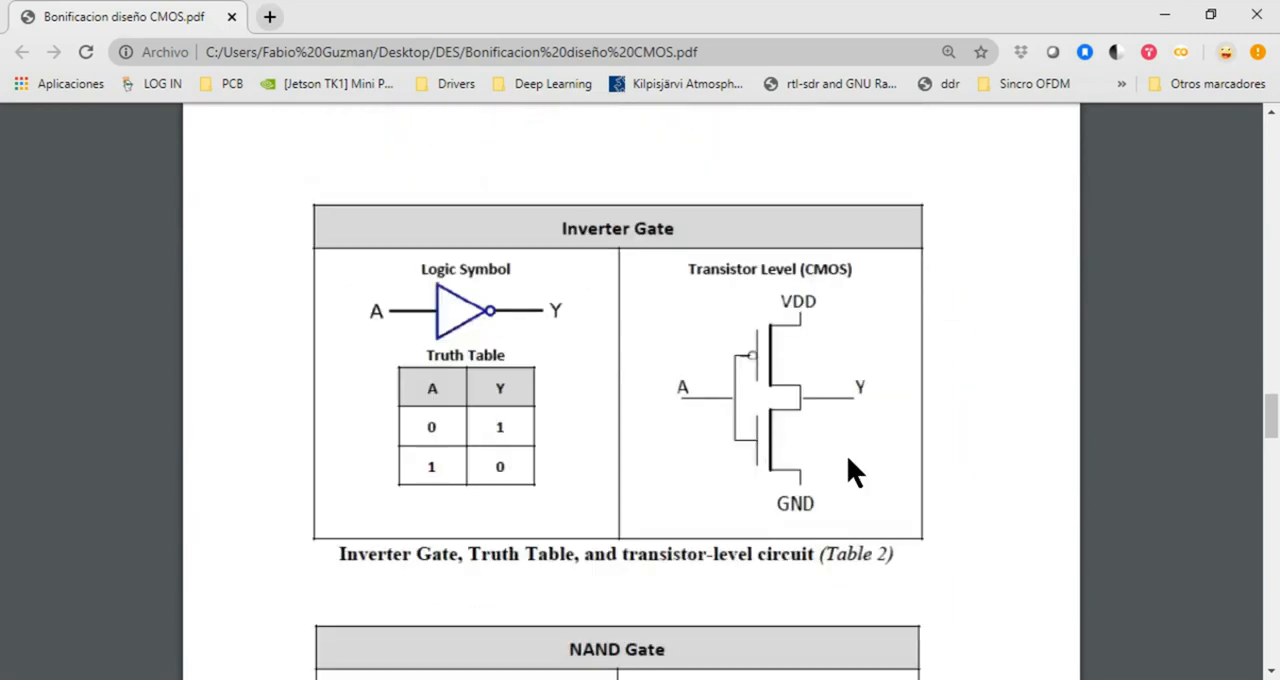
scroll(818, 447, "down", 4)
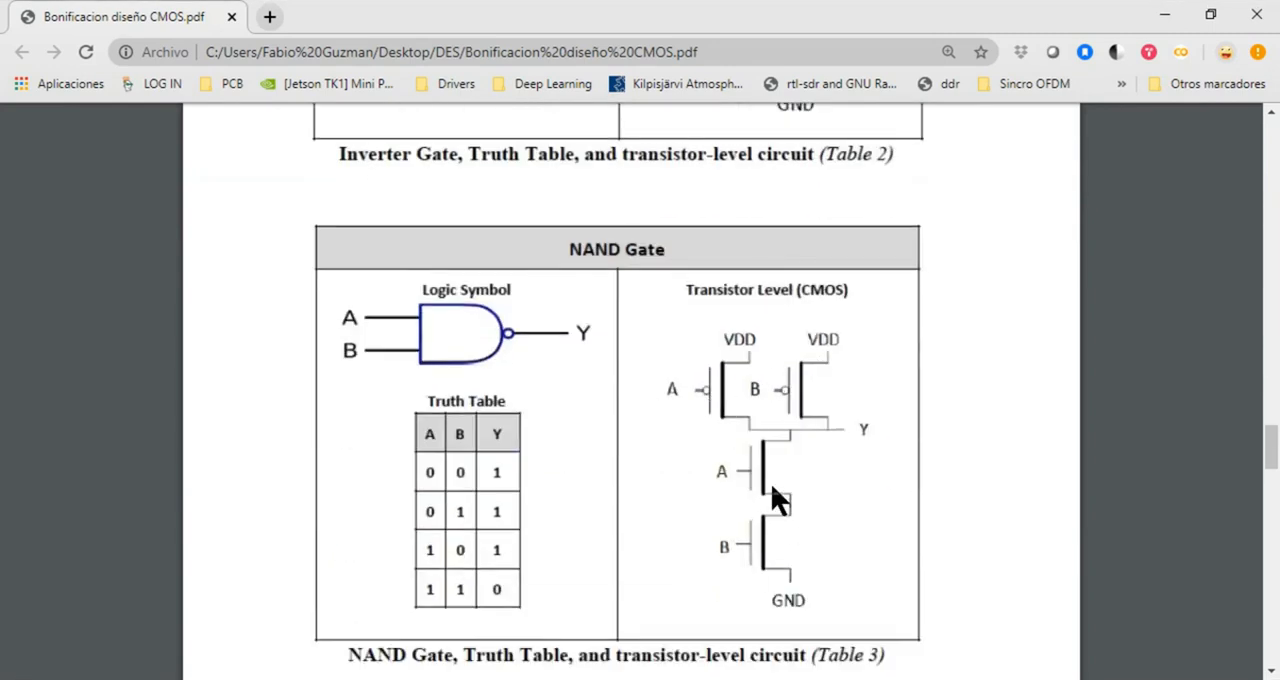
scroll(737, 347, "up", 1)
scroll(737, 347, "up", 4)
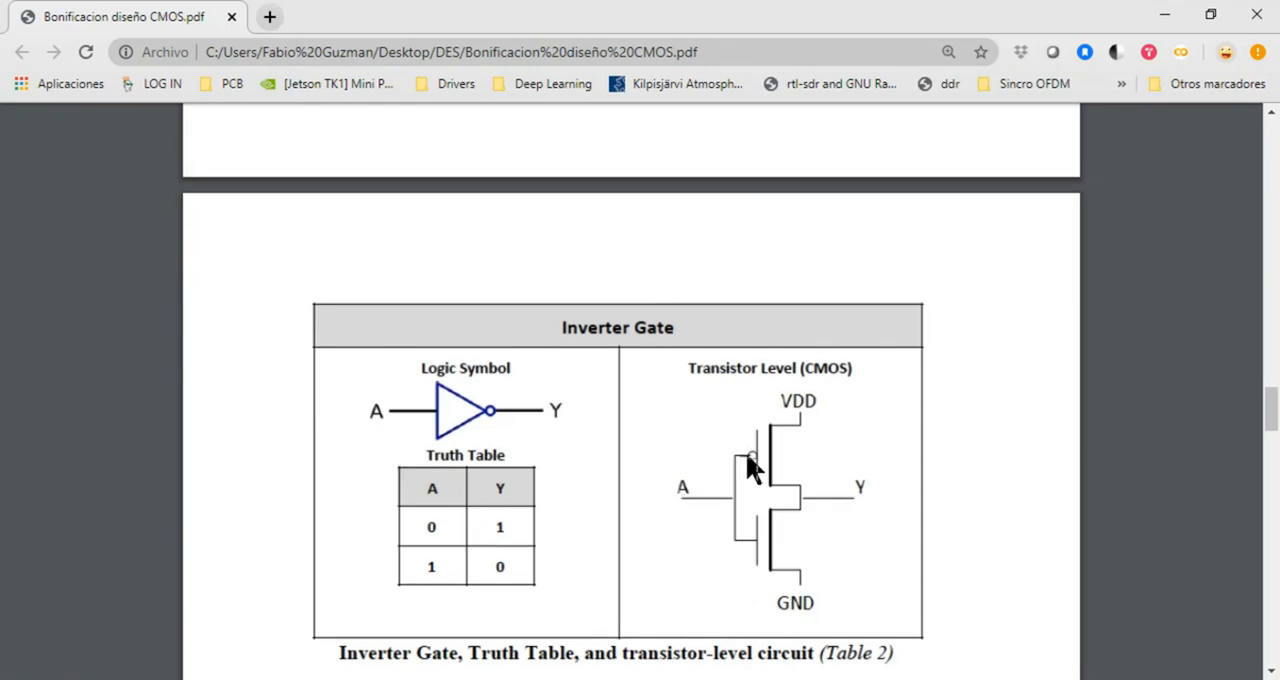
scroll(752, 468, "down", 2)
scroll(738, 371, "up", 1)
Switch to Microwind and draw a 12 x 4 lambda P+ diffusion box in the upper part of the empty layout
key("alt+Tab")
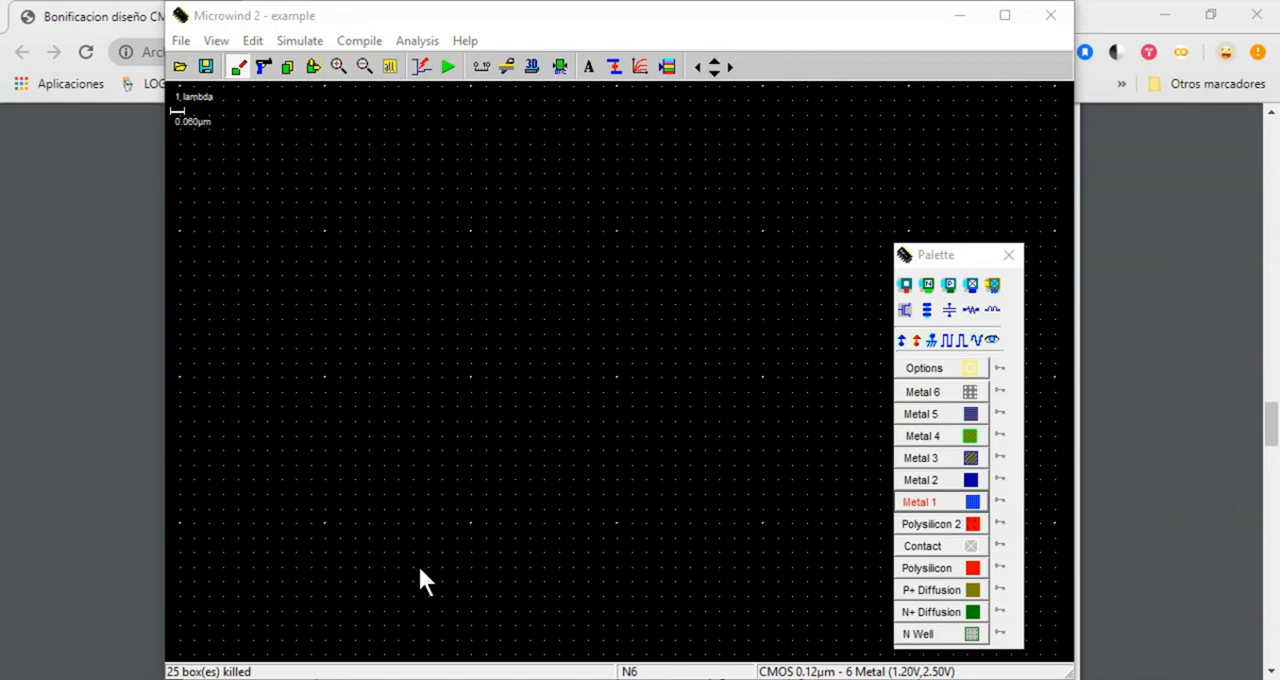
left_click(957, 592)
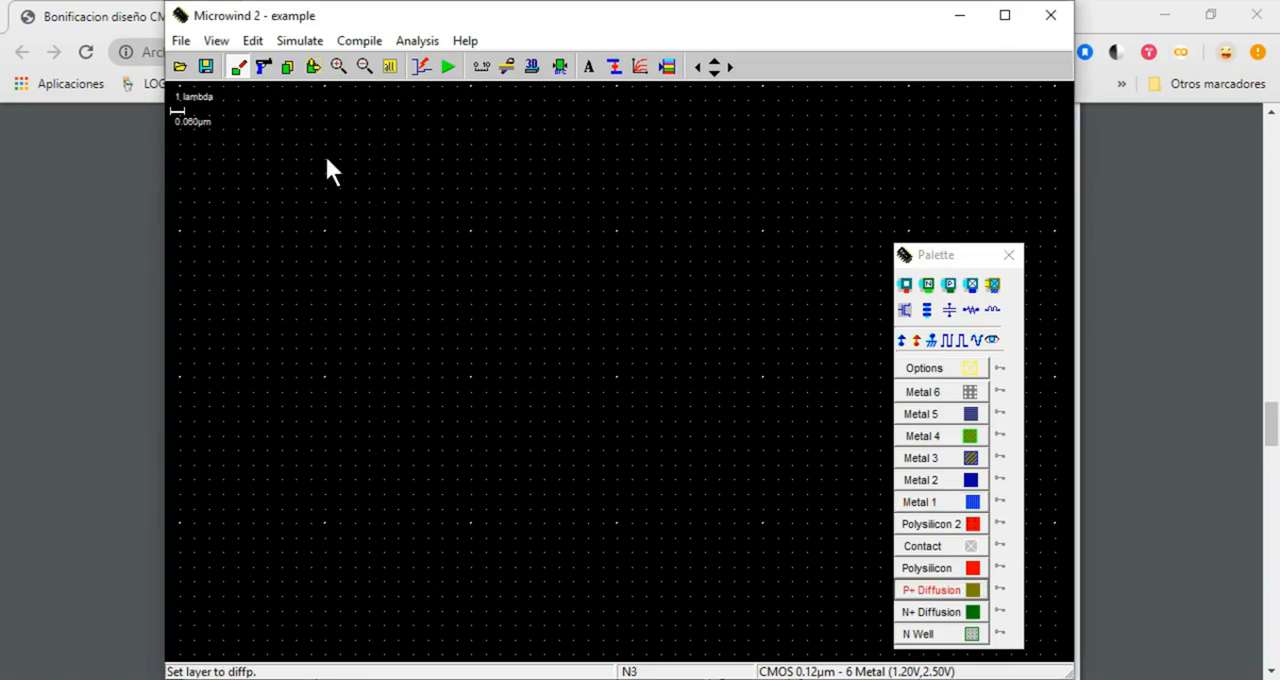
left_click_drag(326, 158, 333, 220)
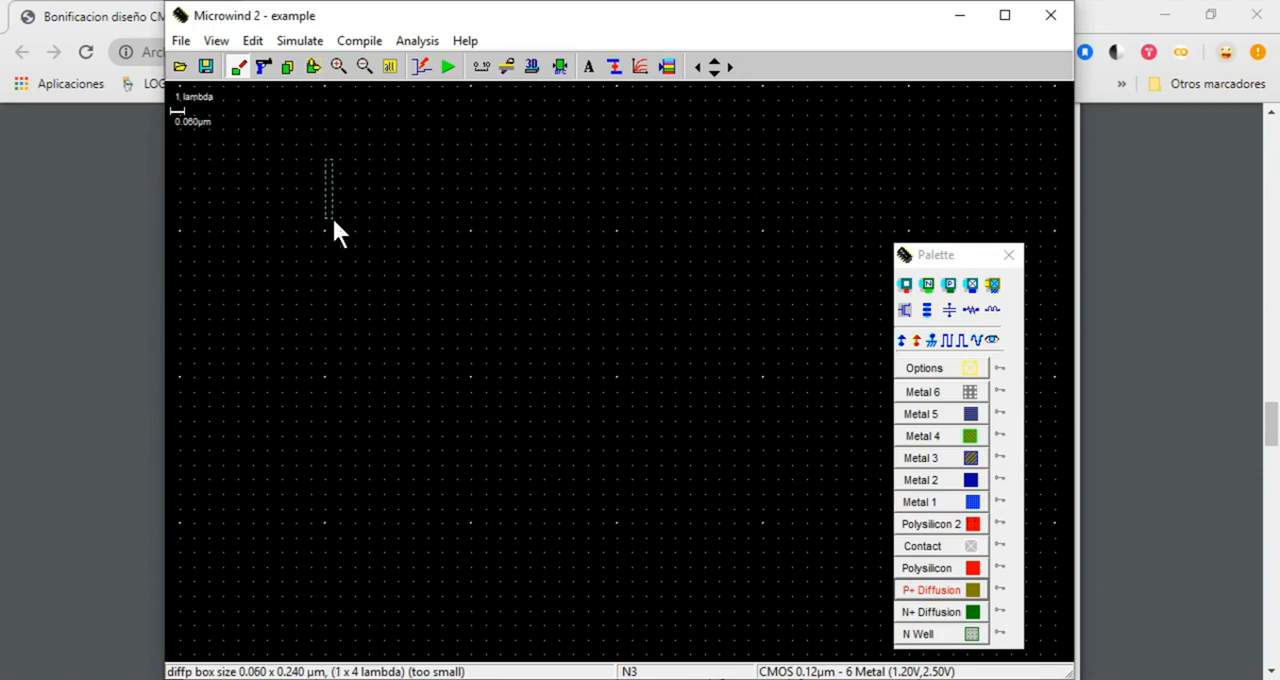
left_click_drag(333, 220, 563, 217)
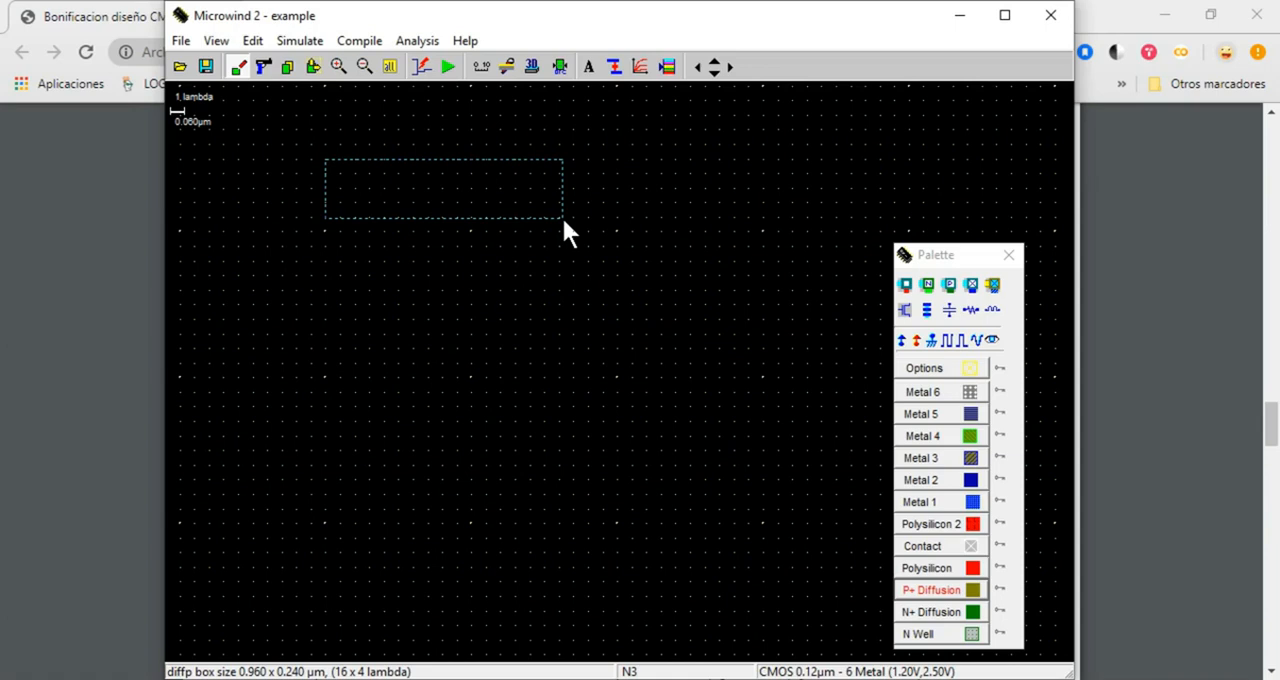
left_click_drag(563, 220, 502, 217)
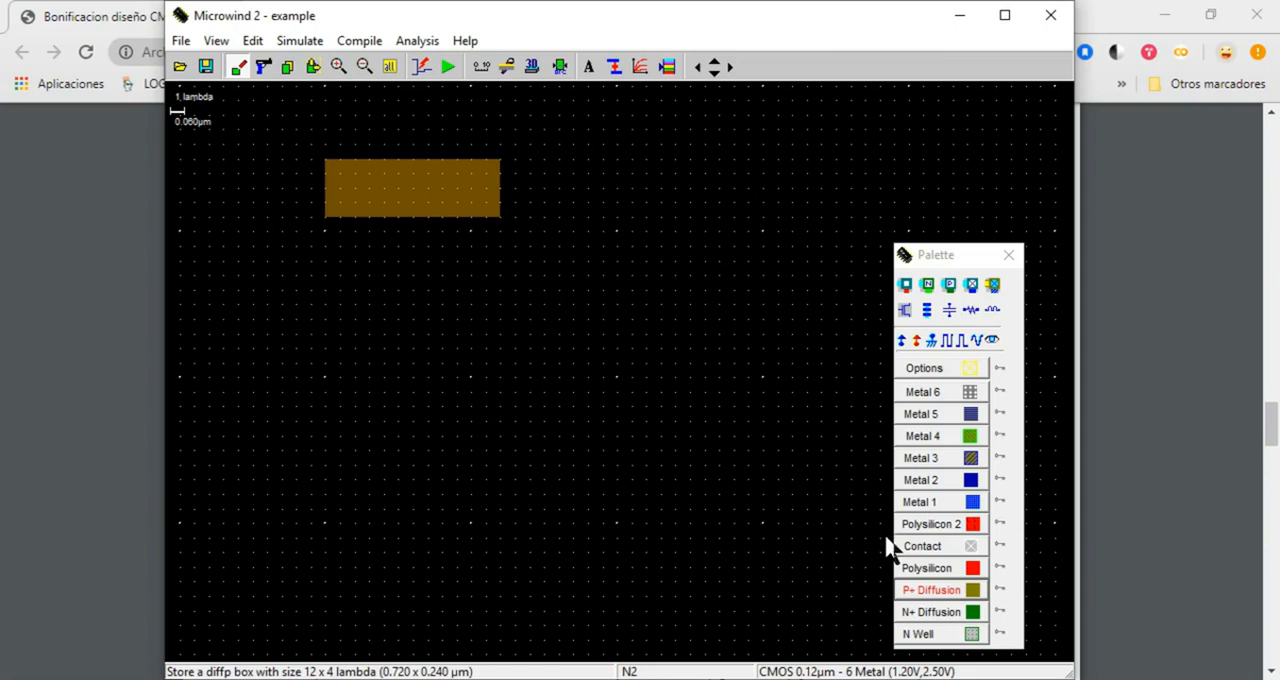
Measure 12 lambda down from the P+ diffusion's lower-left corner, and draw an aligned 12 x 4 lambda N+ diffusion box below that span
left_click(946, 612)
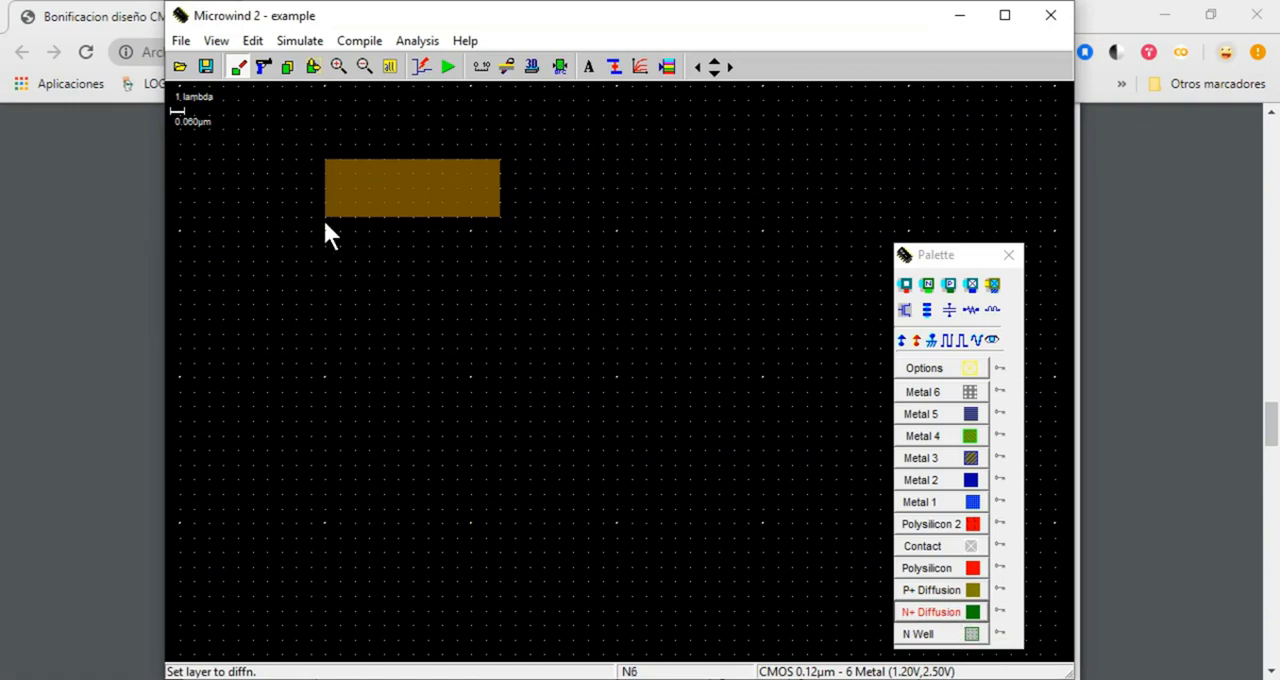
left_click(478, 68)
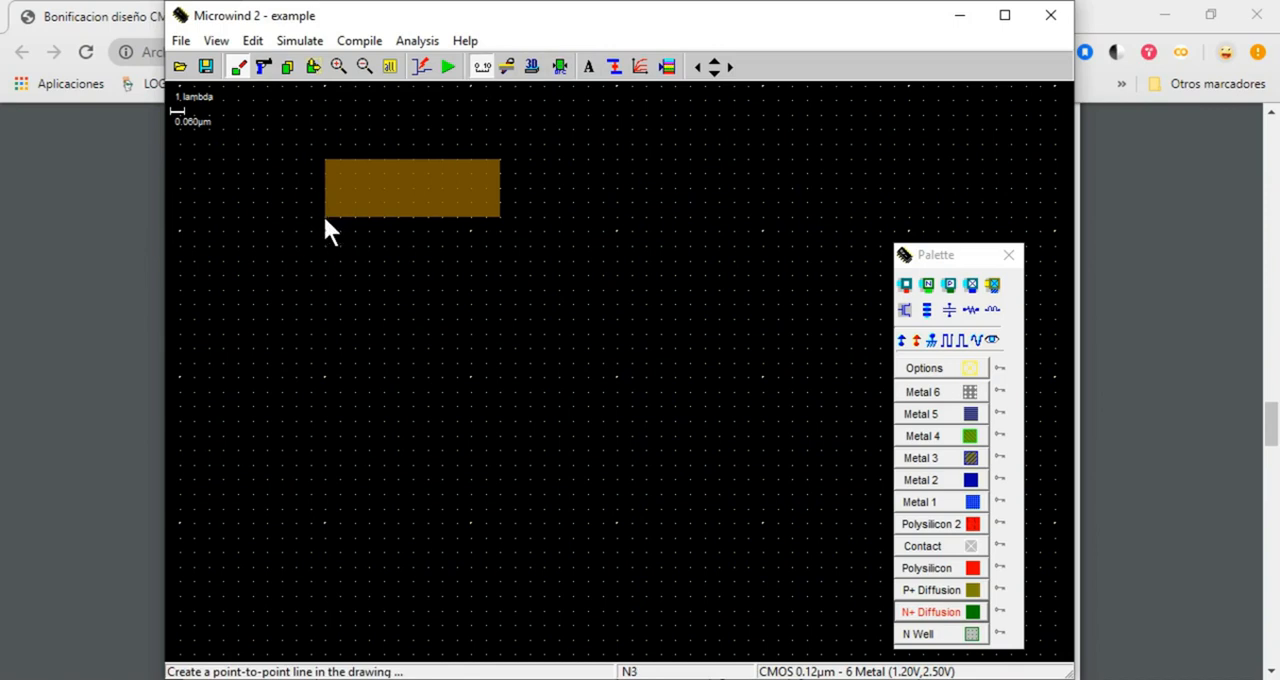
left_click_drag(326, 229, 329, 389)
left_click_drag(330, 281, 329, 397)
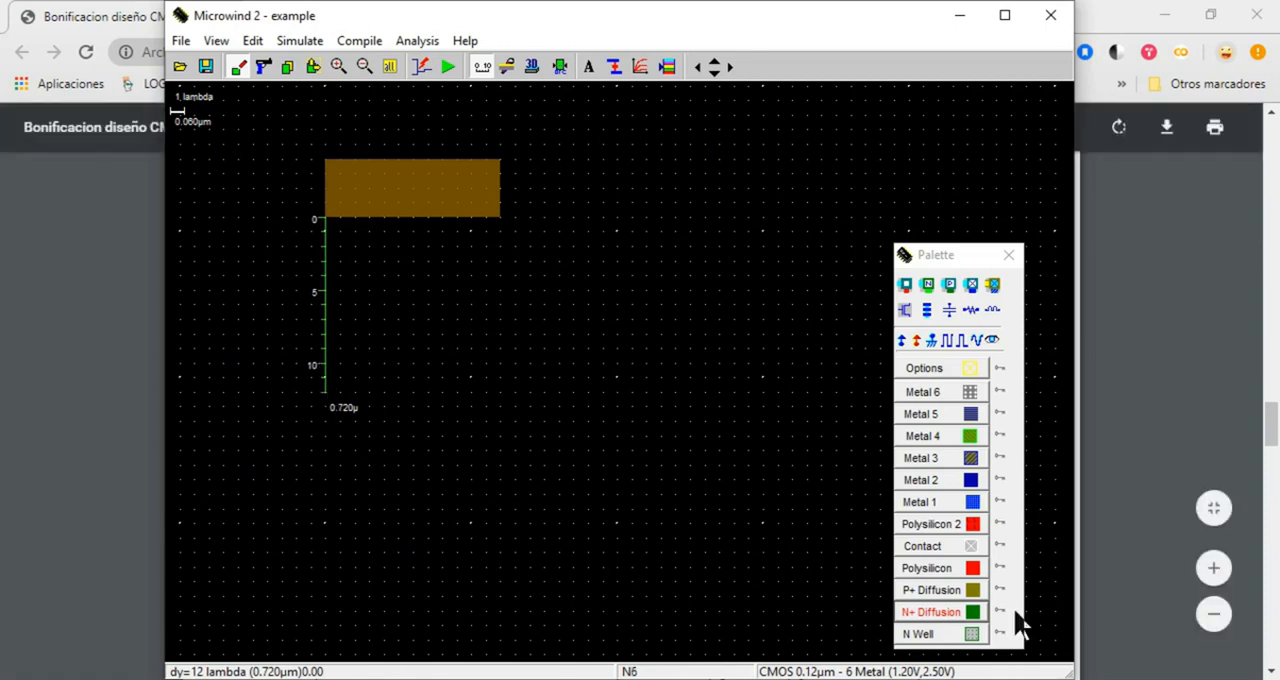
left_click(971, 611)
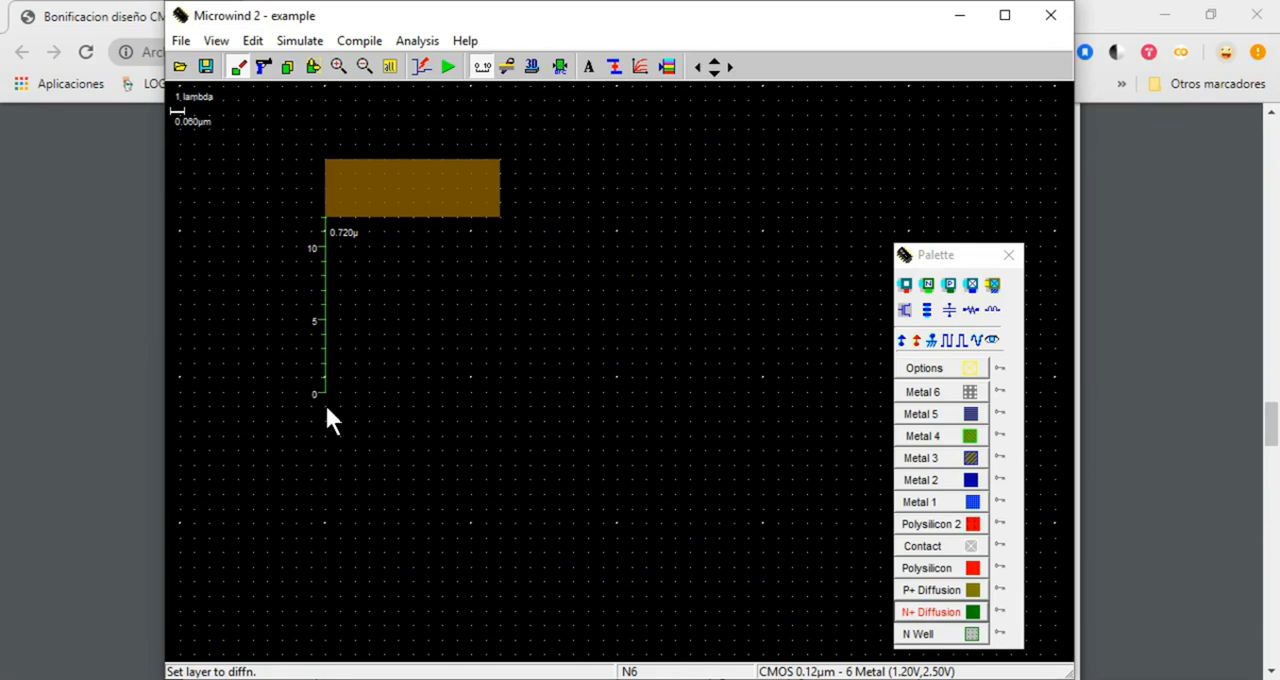
left_click_drag(324, 405, 503, 463)
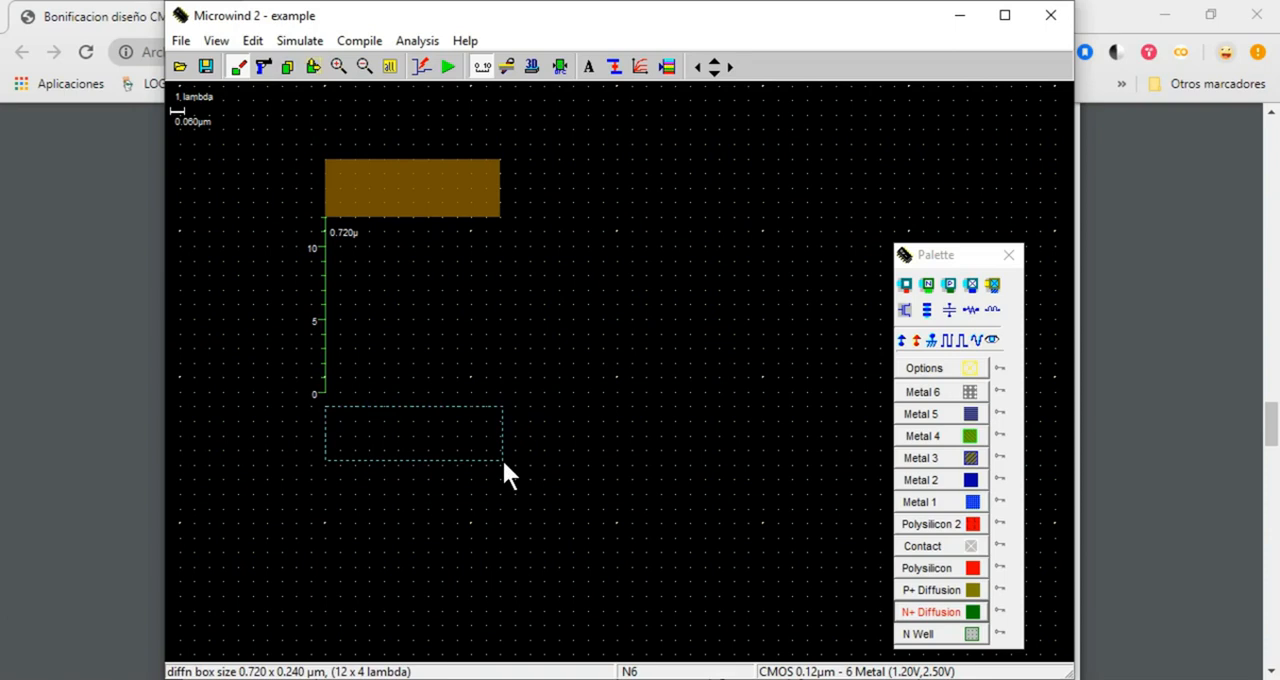
left_click_drag(503, 463, 503, 463)
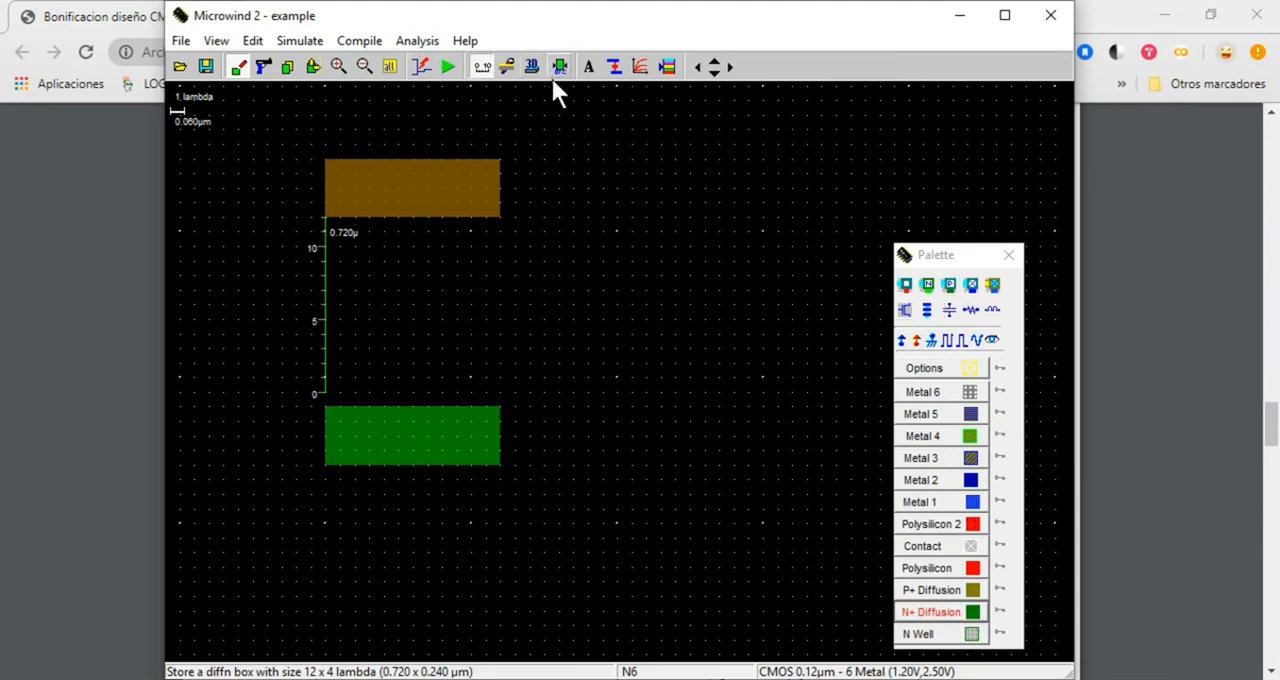
left_click(481, 68)
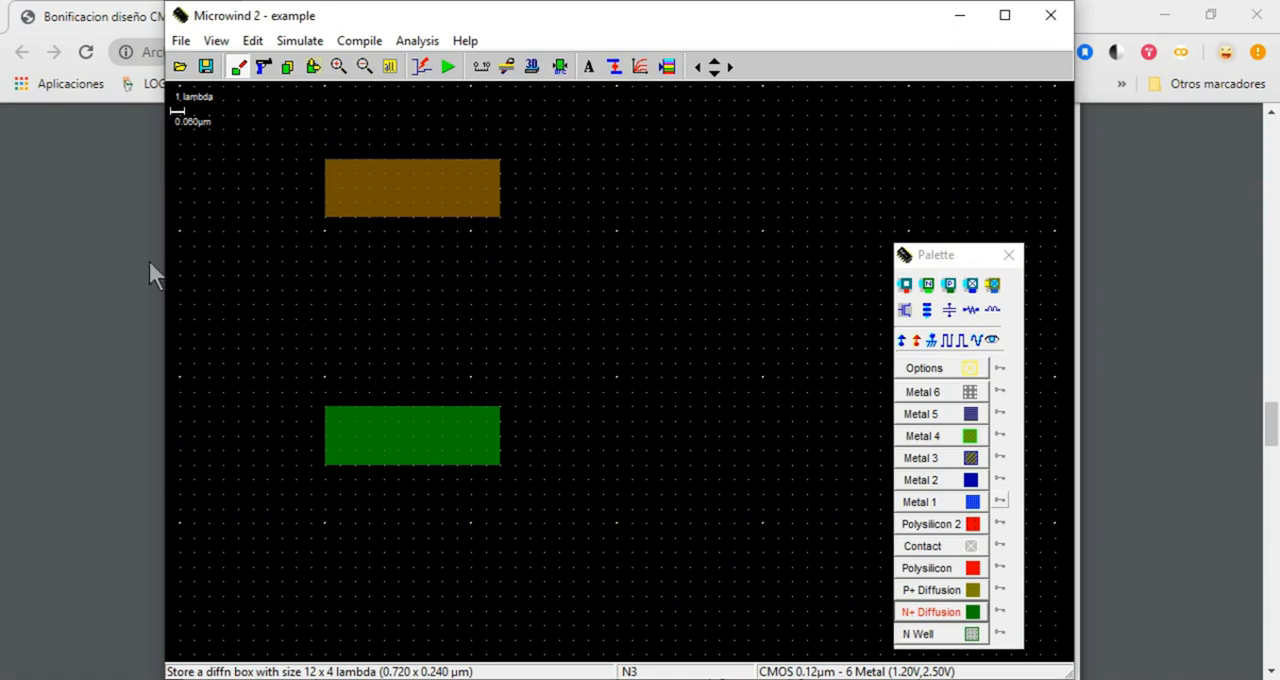
Switch to the CMOS PDF to review the inverter circuit, the CMOS cross-section and the nMOS construction diagram, and return to Microwind
left_click(106, 337)
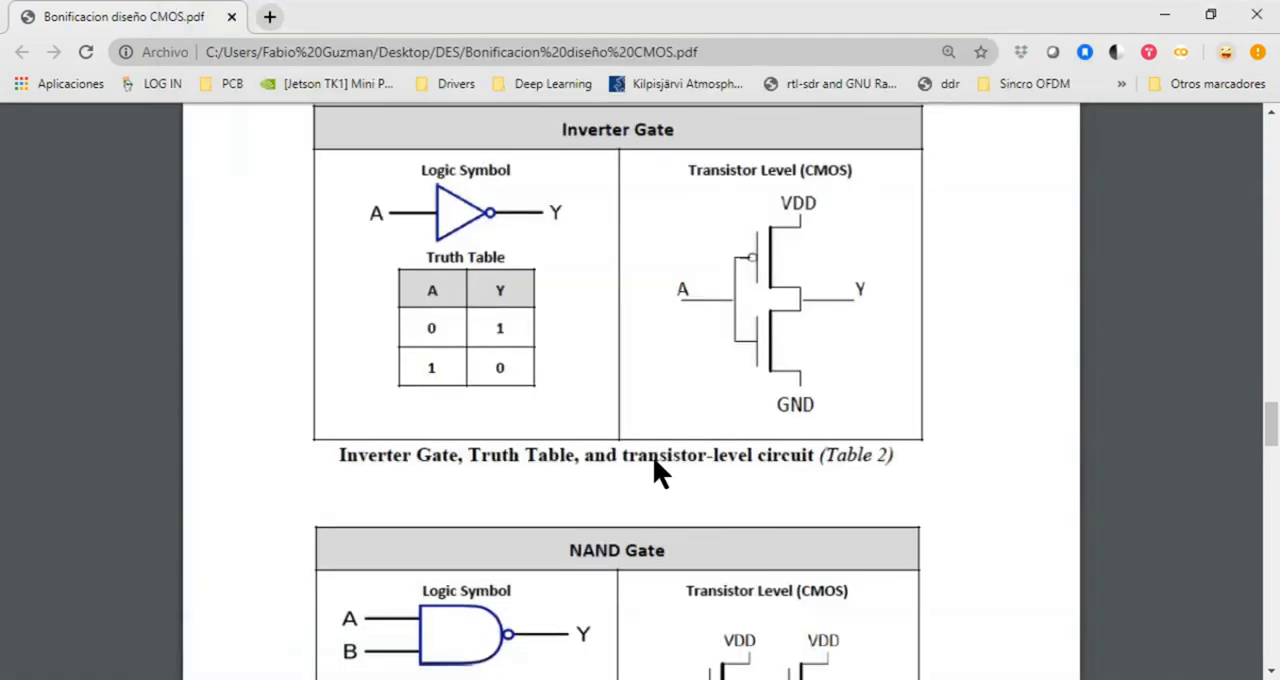
scroll(653, 456, "up", 15)
scroll(655, 460, "up", 8)
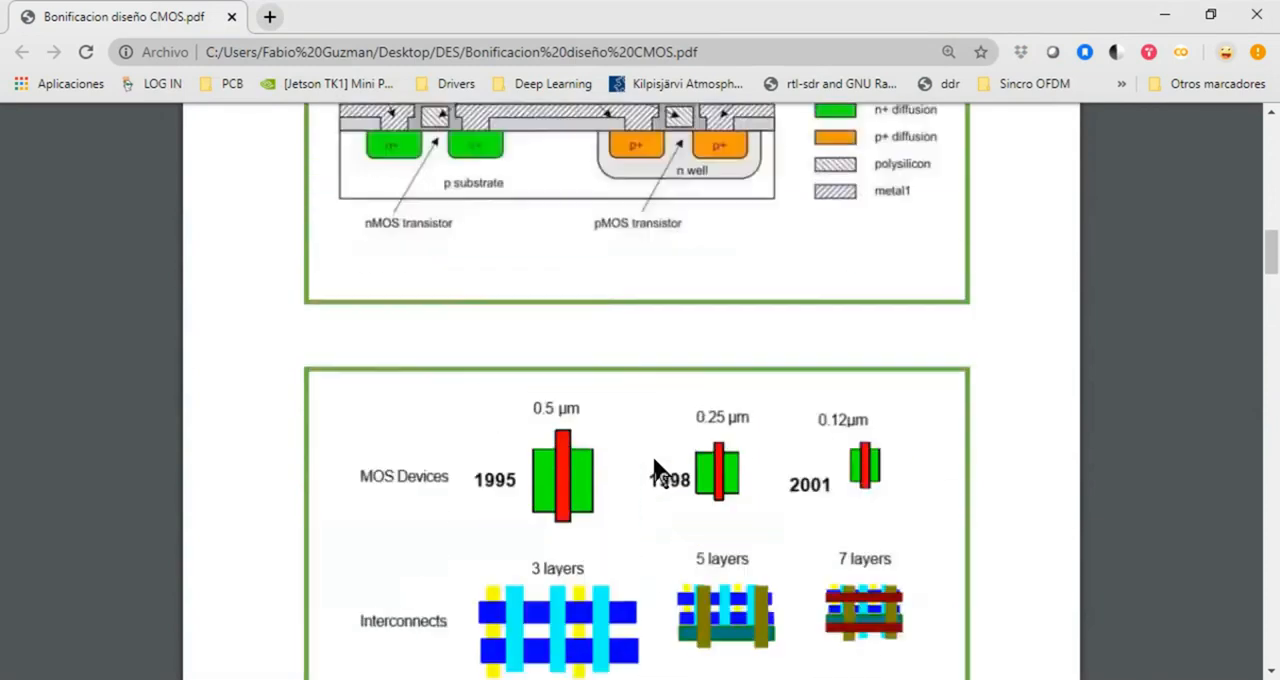
scroll(651, 465, "down", 4)
scroll(651, 468, "up", 10)
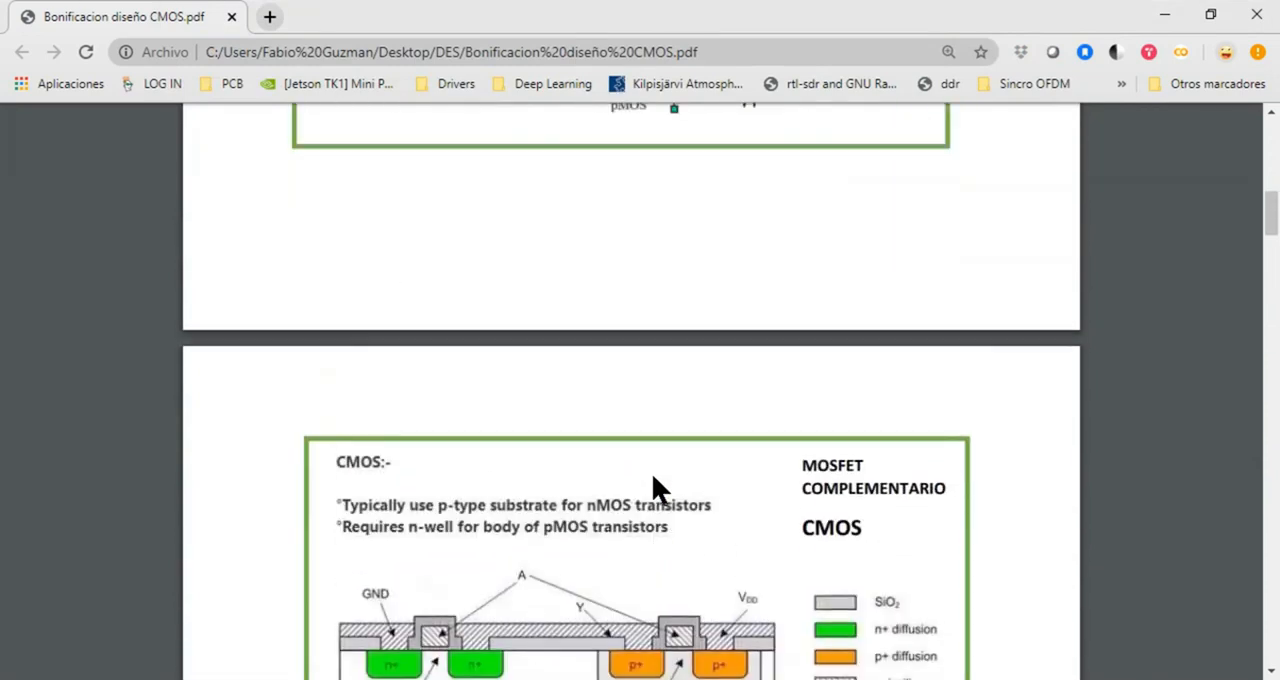
scroll(653, 478, "up", 3)
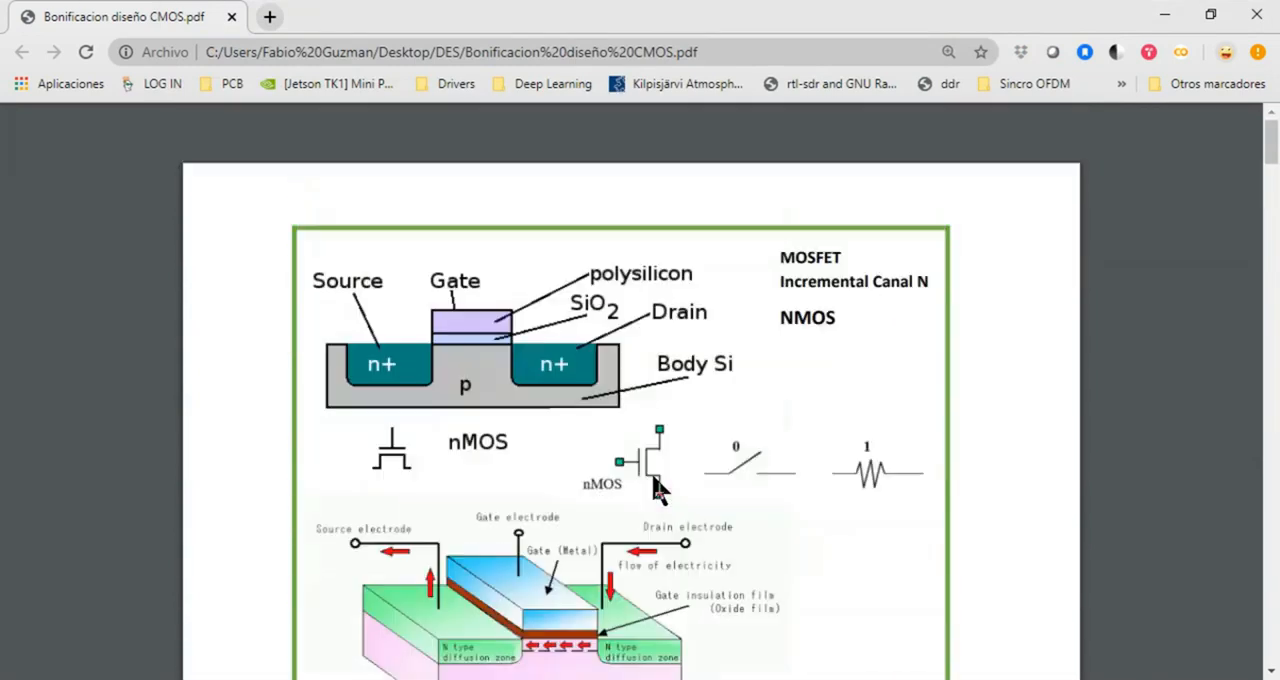
scroll(658, 480, "down", 2)
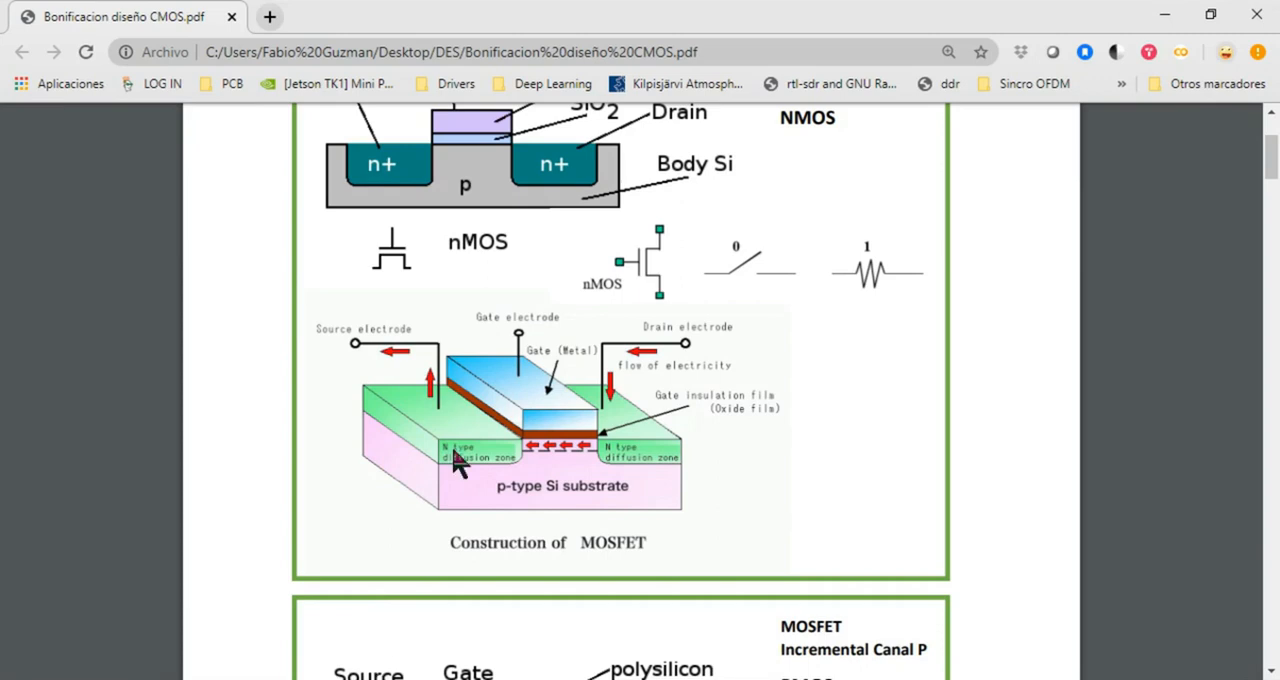
key("alt+Tab")
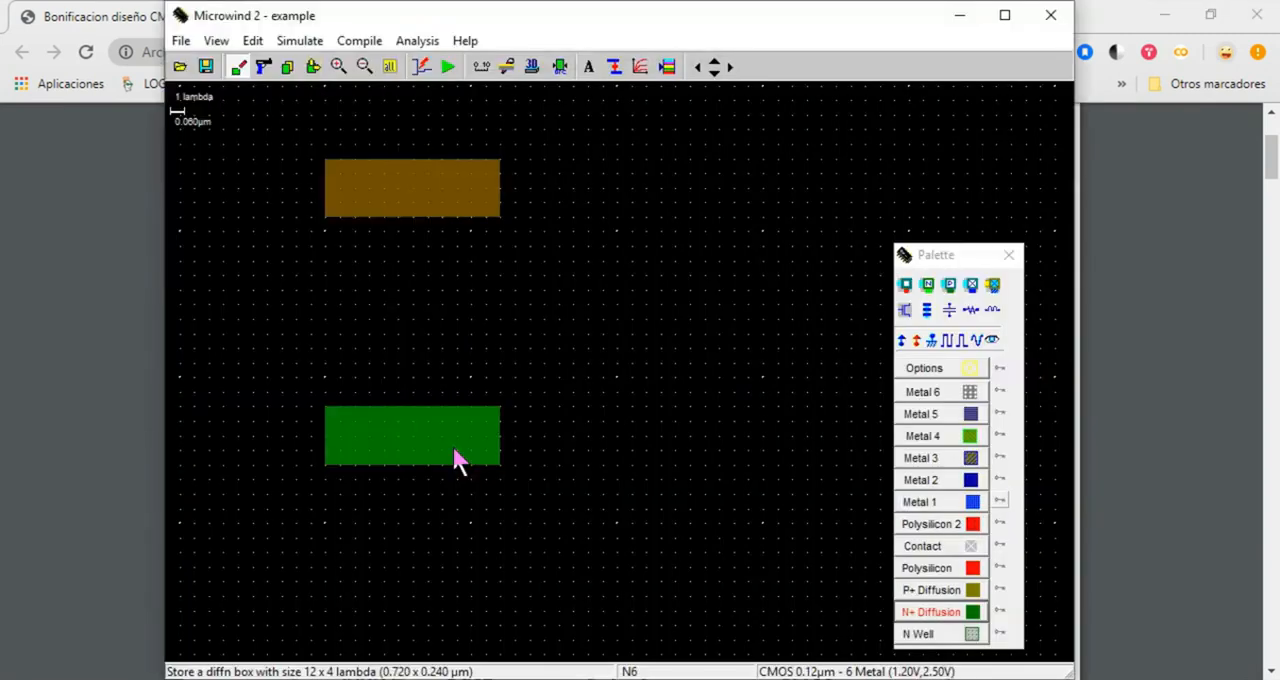
Place a P+ diffusion/metal contact at each end of the upper P+ diffusion box
left_click(950, 287)
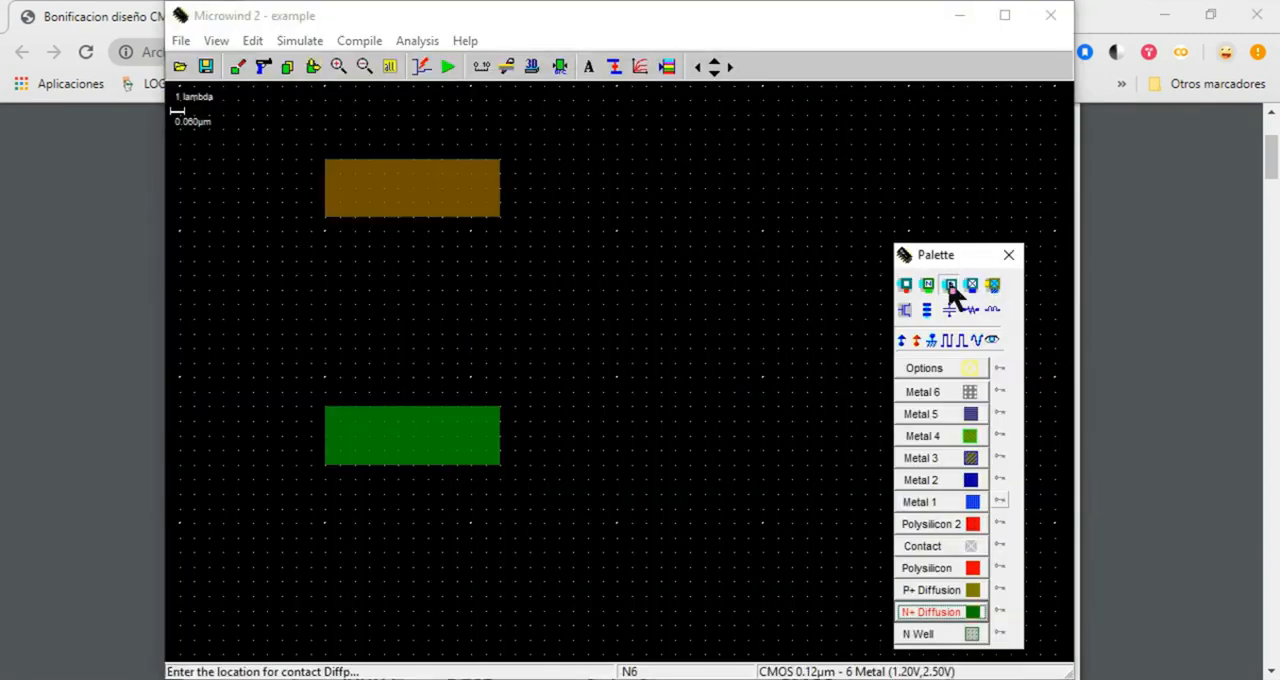
left_click(358, 200)
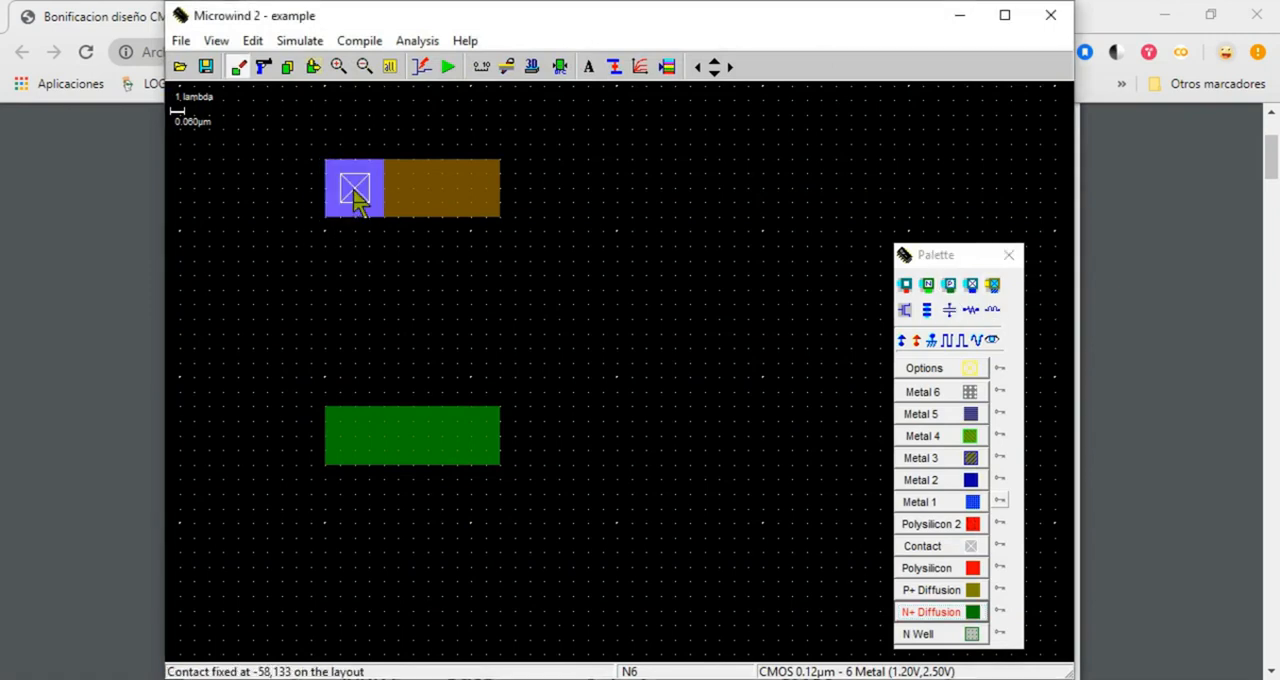
left_click(950, 287)
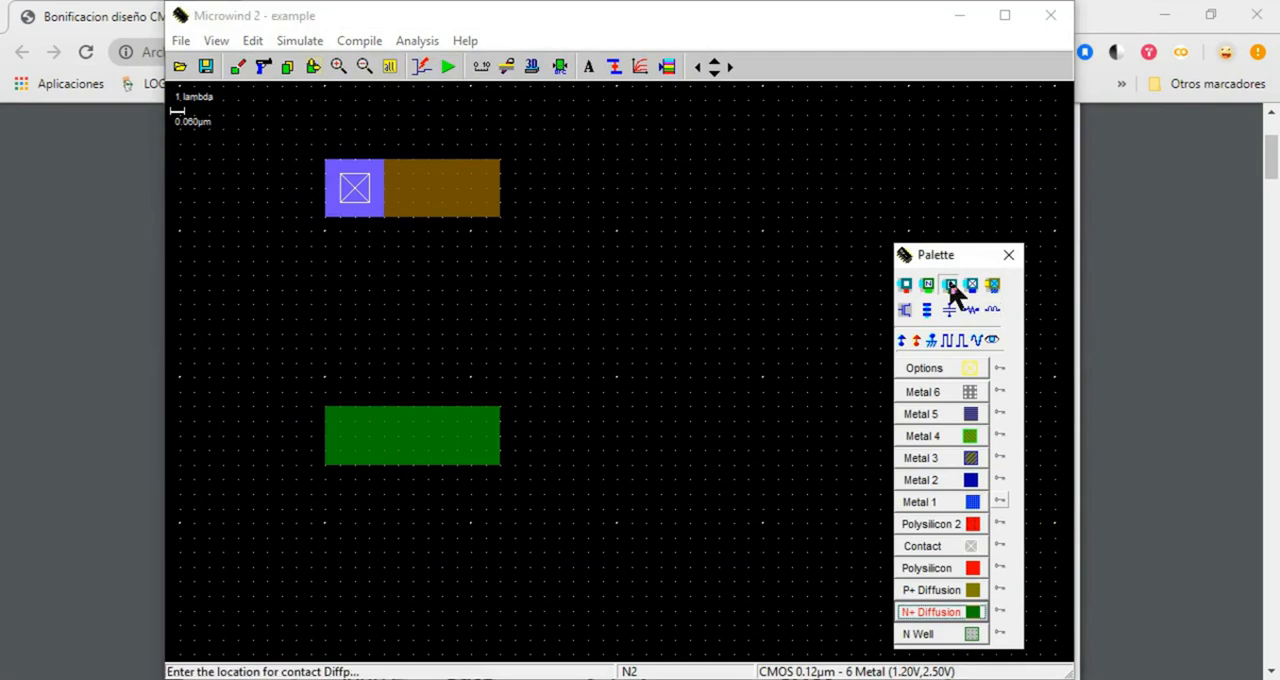
left_click(473, 191)
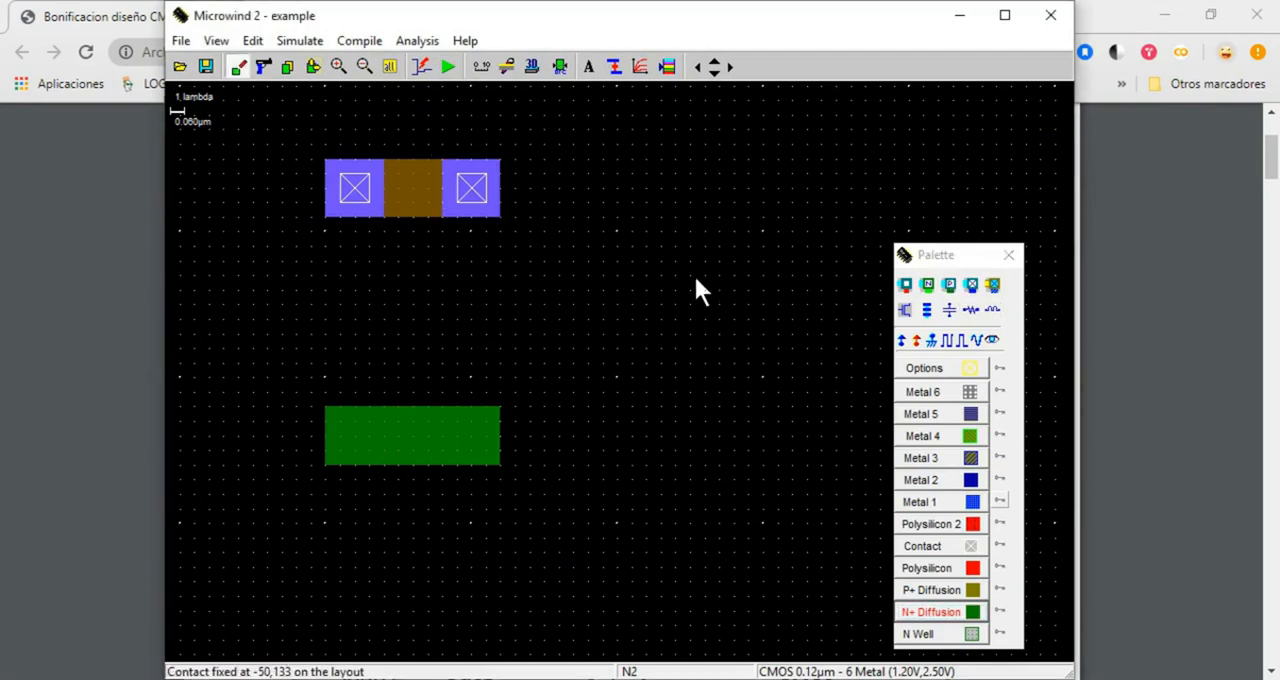
Place an N+ diffusion/metal contact at each end of the lower N+ diffusion box
left_click(927, 286)
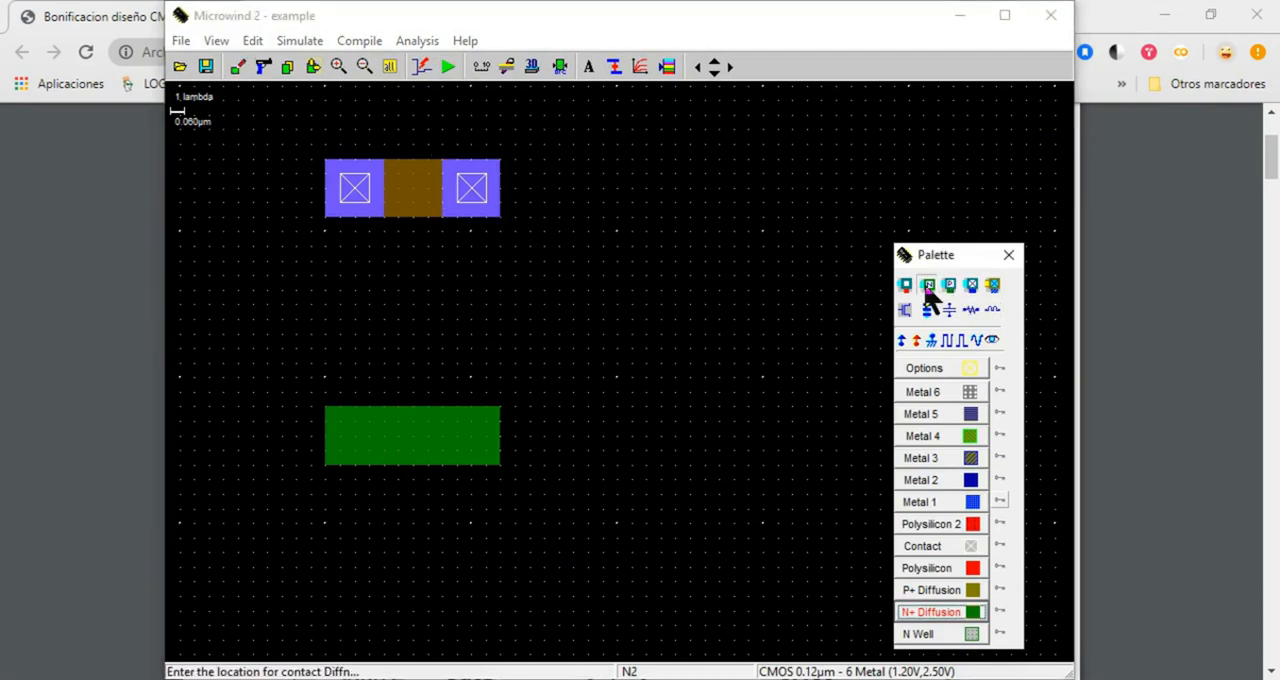
left_click(354, 435)
left_click(927, 286)
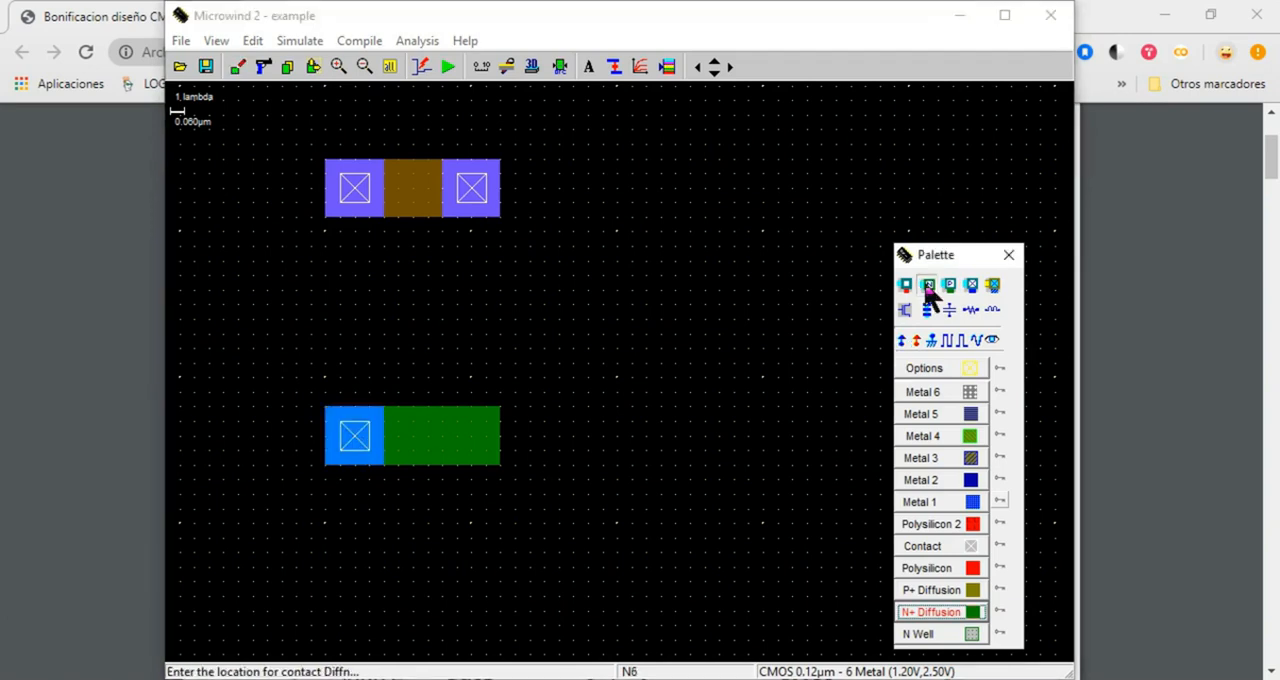
left_click(472, 448)
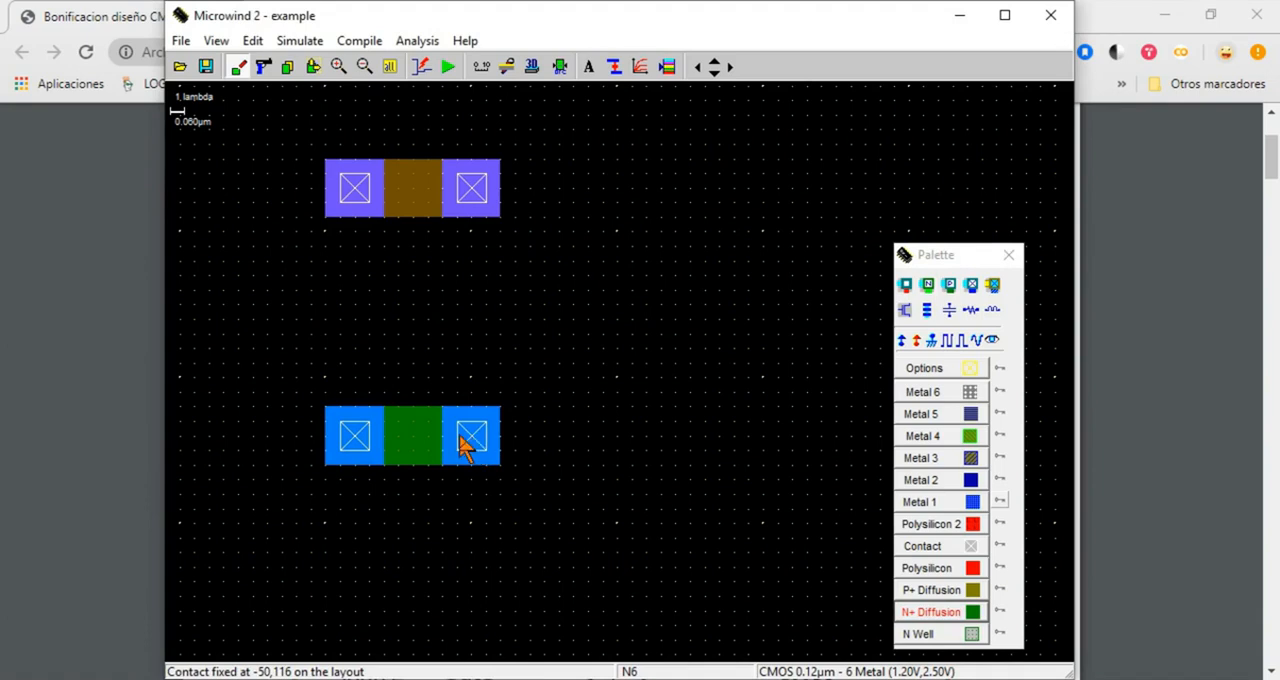
left_click(950, 524)
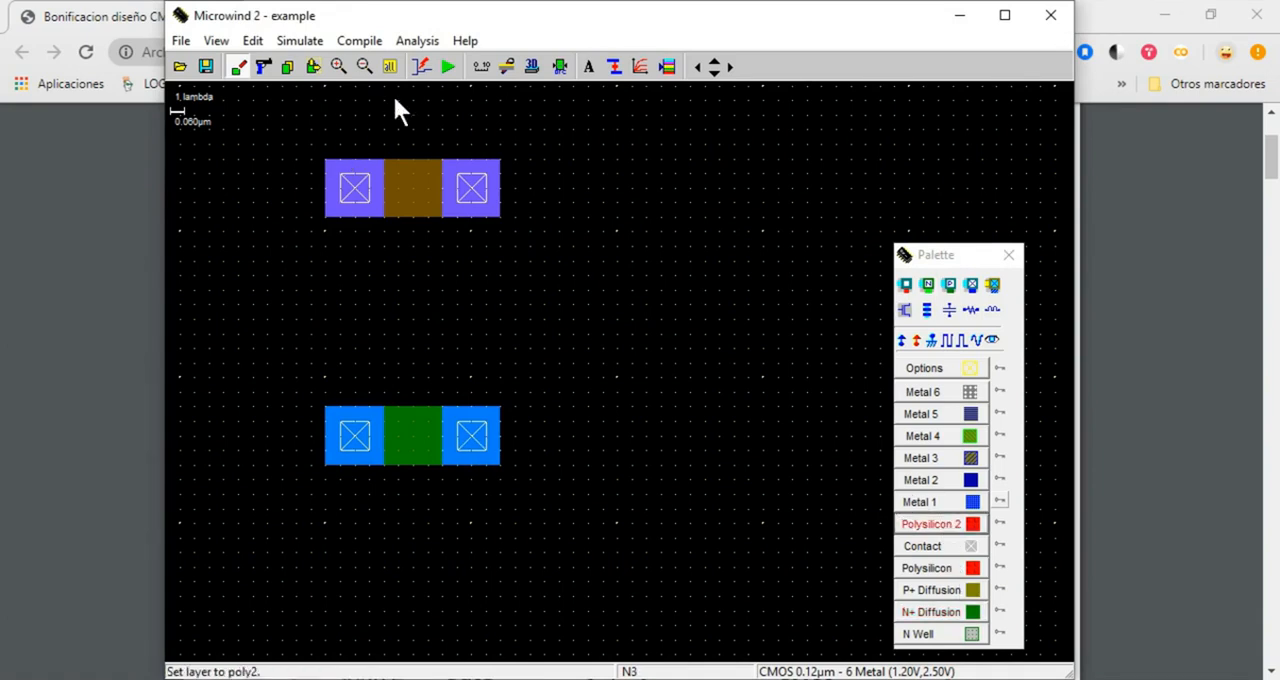
left_click_drag(398, 102, 428, 546)
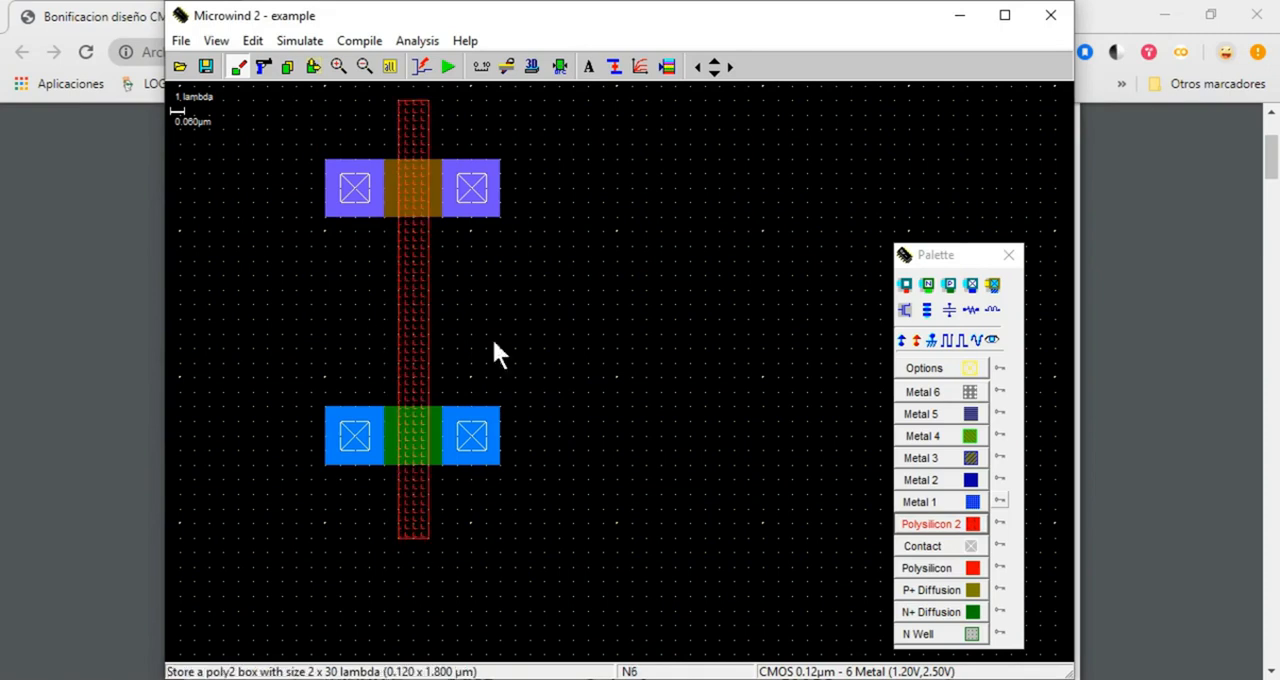
left_click(265, 70)
left_click(416, 116)
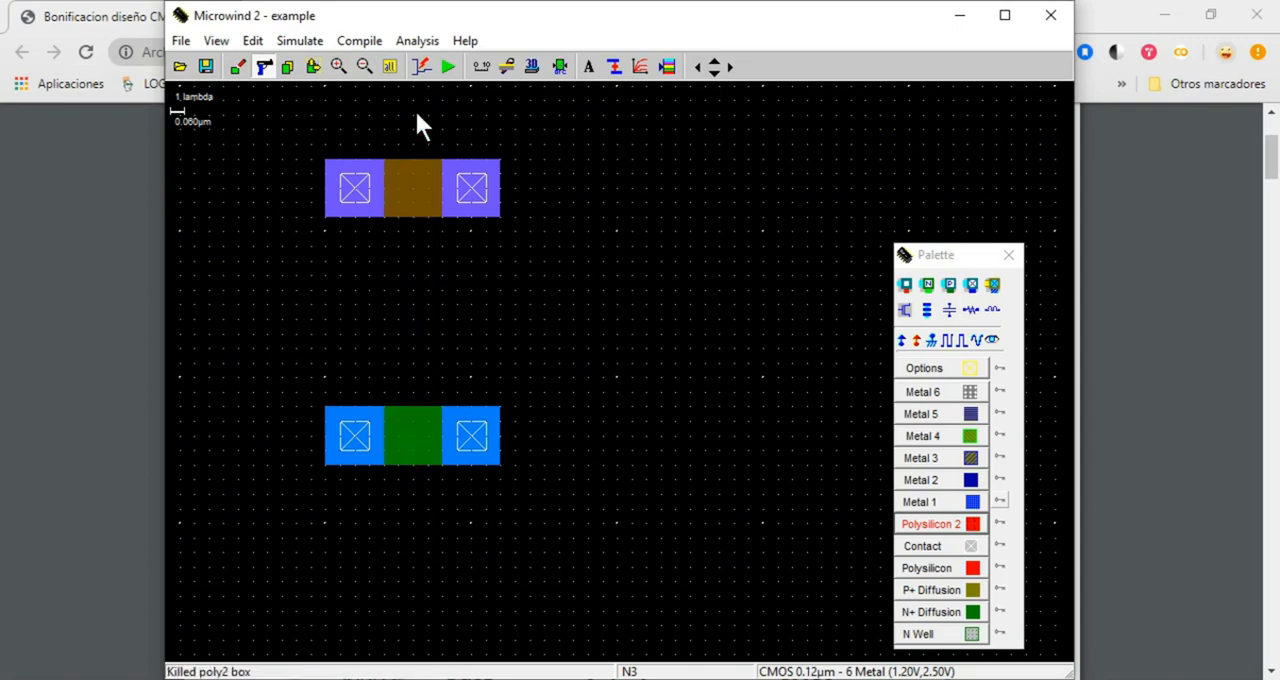
Draw a 2 x 30 lambda Polysilicon gate vertically across the middle of both diffusions and run the design rule check
left_click(970, 568)
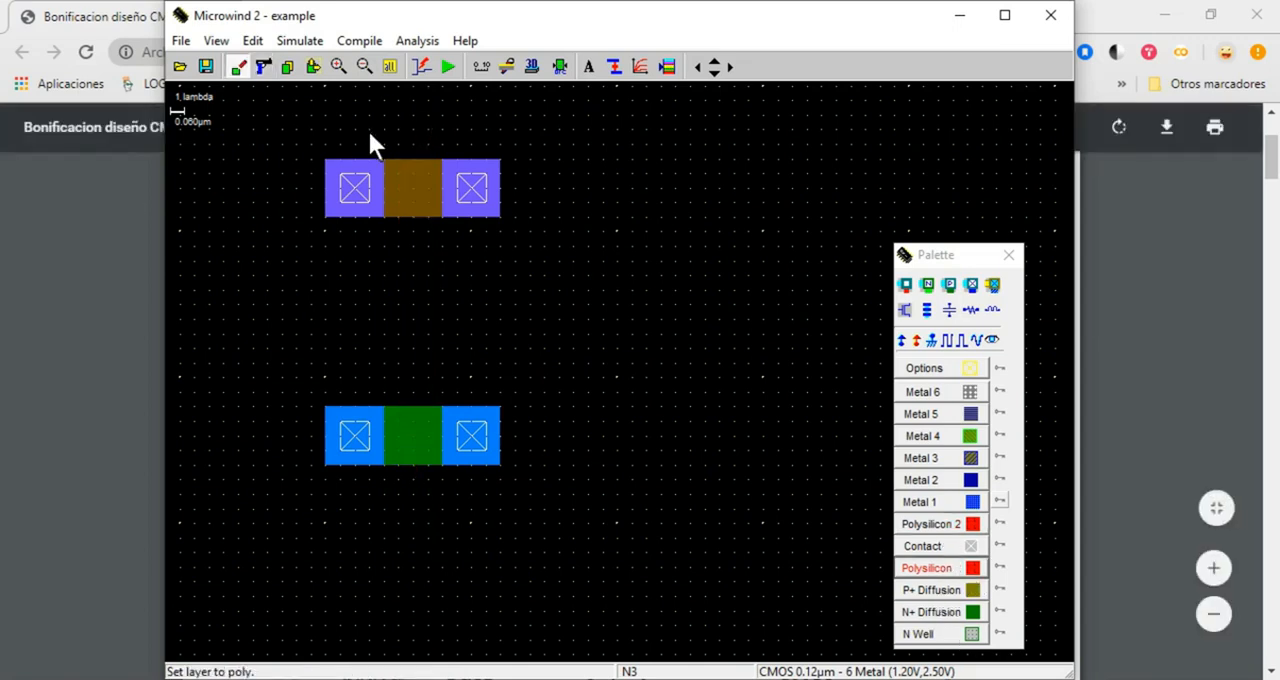
left_click_drag(398, 100, 428, 539)
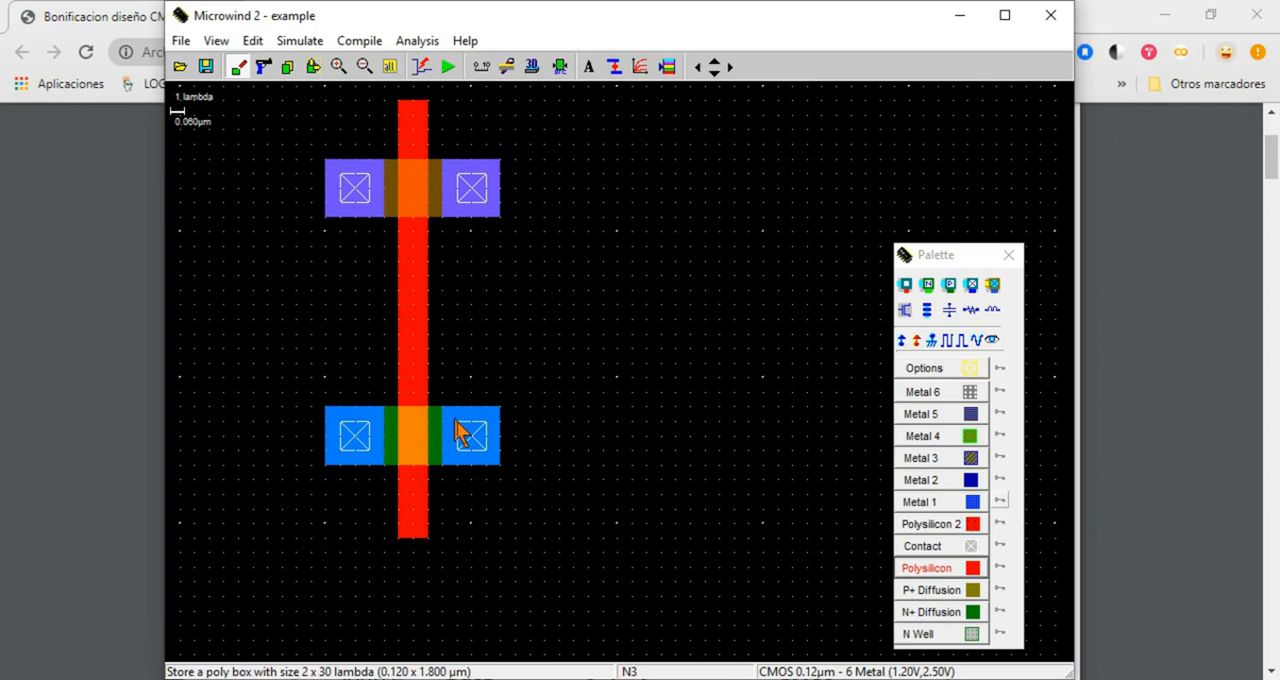
left_click(559, 68)
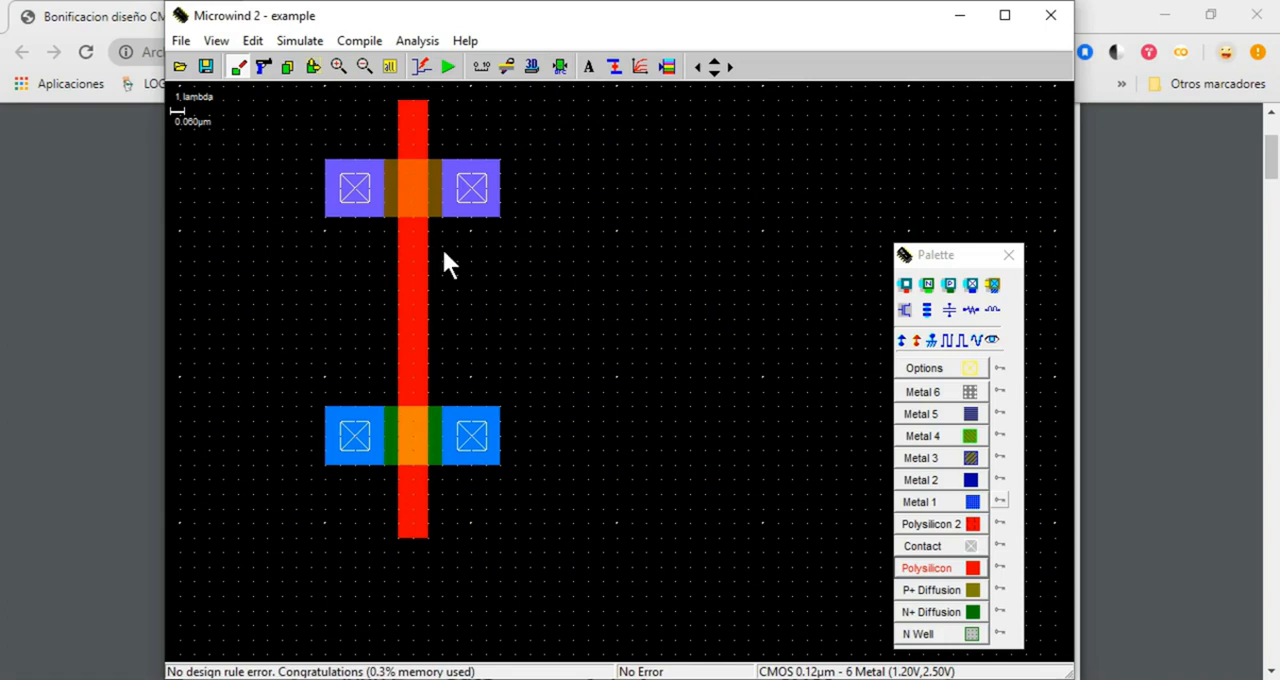
Switch to the CMOS PDF and find the inverter gate's transistor-level circuit to examine its supply connections
left_click(83, 380)
scroll(567, 400, "down", 15)
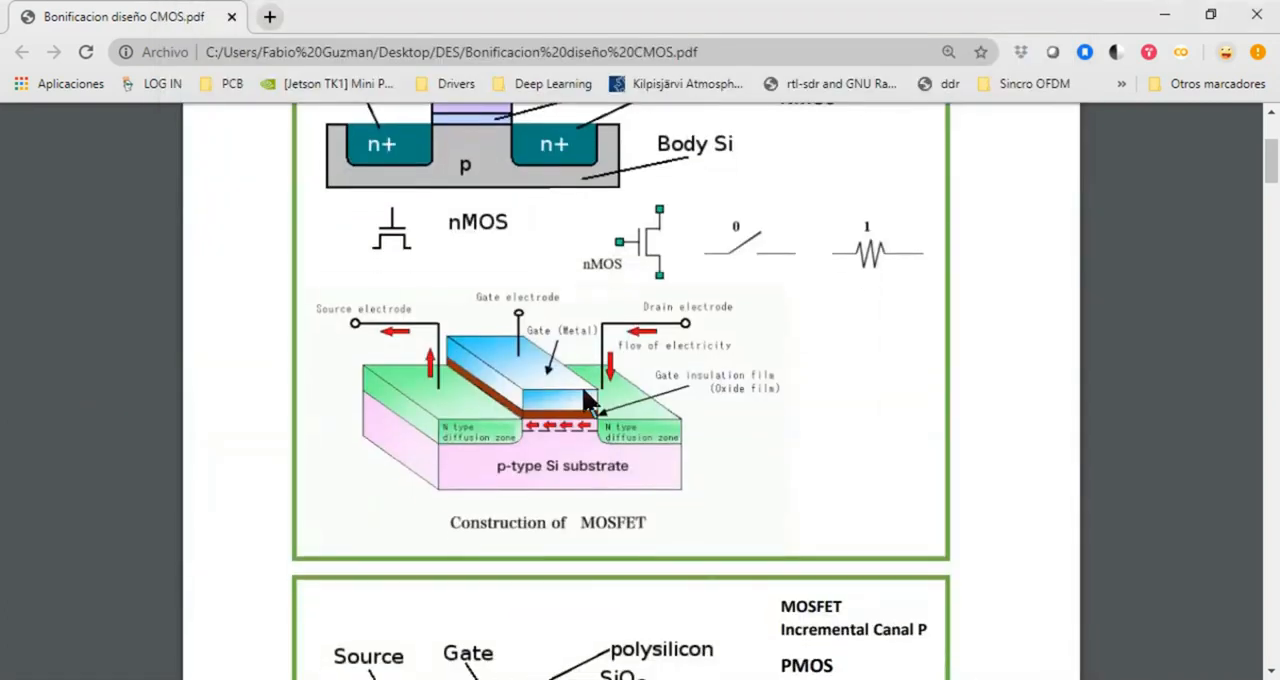
scroll(560, 395, "down", 3)
scroll(548, 390, "up", 4)
scroll(543, 400, "down", 10)
scroll(543, 408, "down", 5)
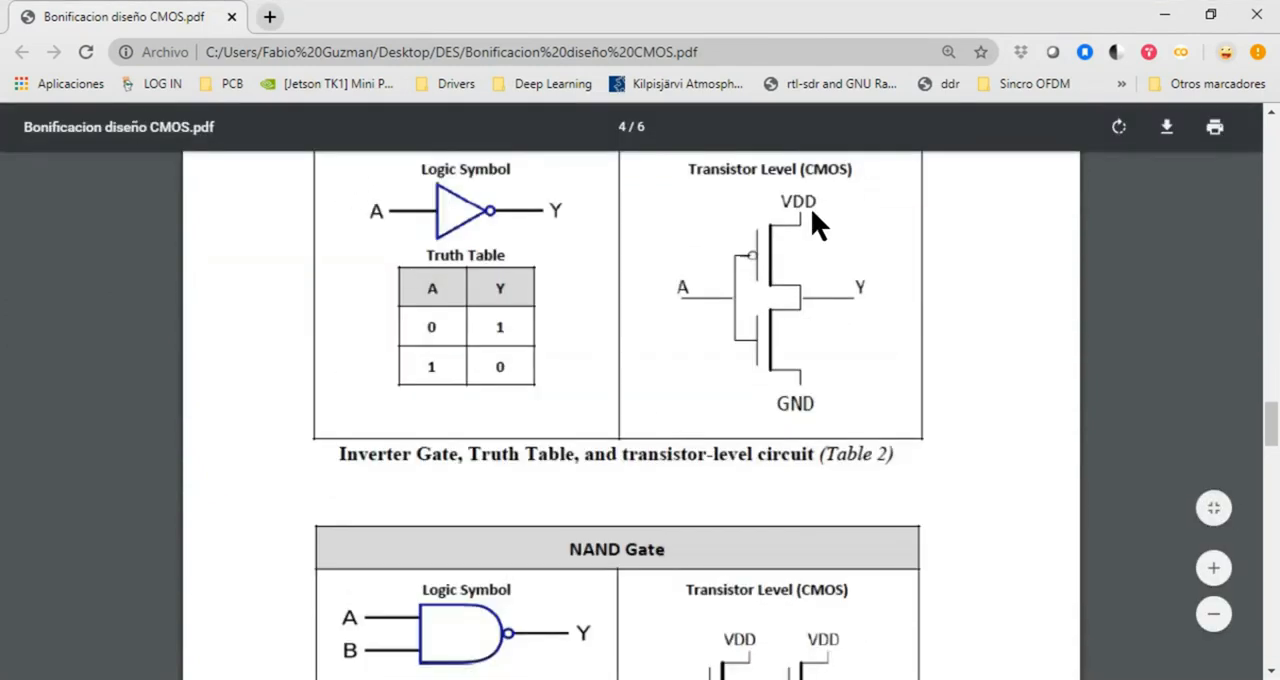
Switch to Microwind, position its window below the PDF's inverter circuit, and place a Vdd+ supply on the right P+ diffusion contact
key("alt+Tab")
left_click_drag(689, 8, 873, 410)
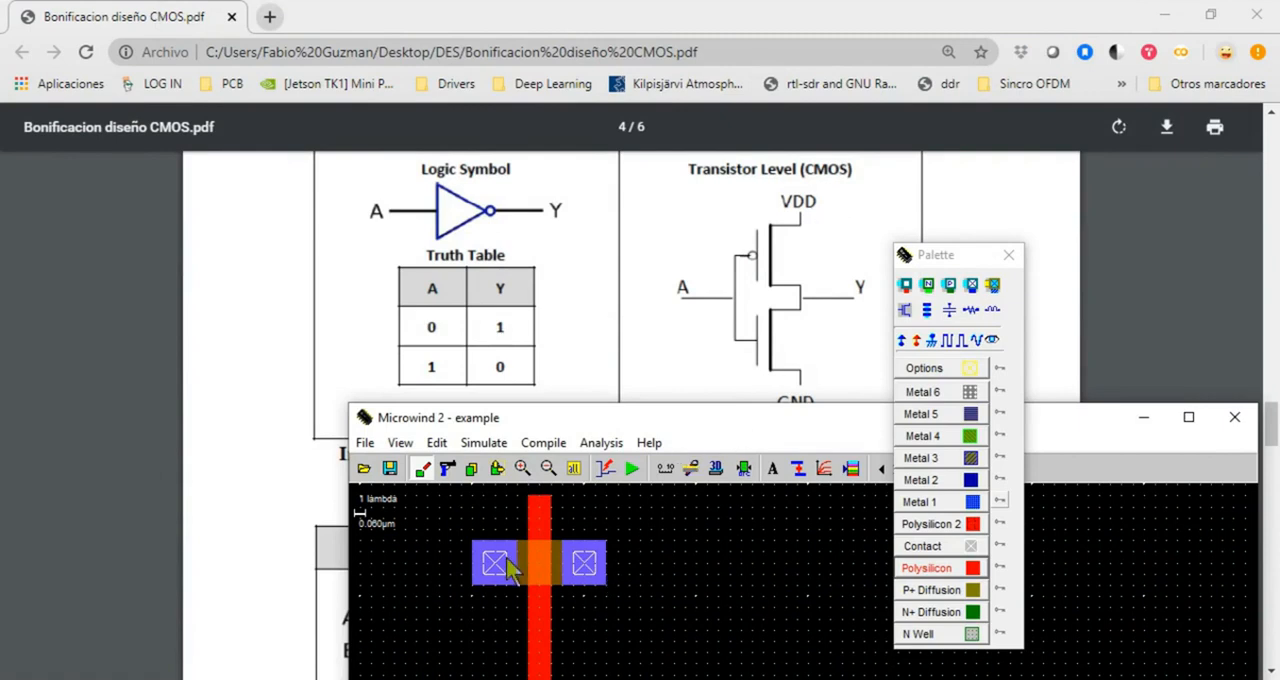
left_click(903, 343)
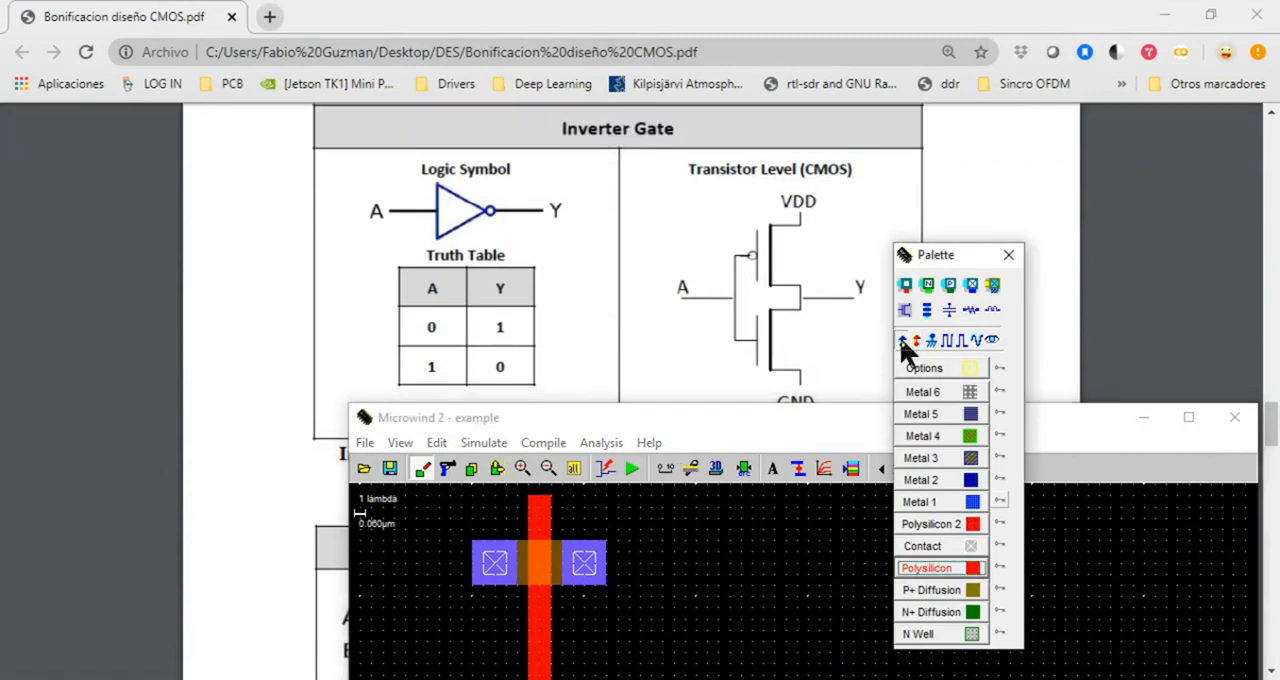
left_click(586, 564)
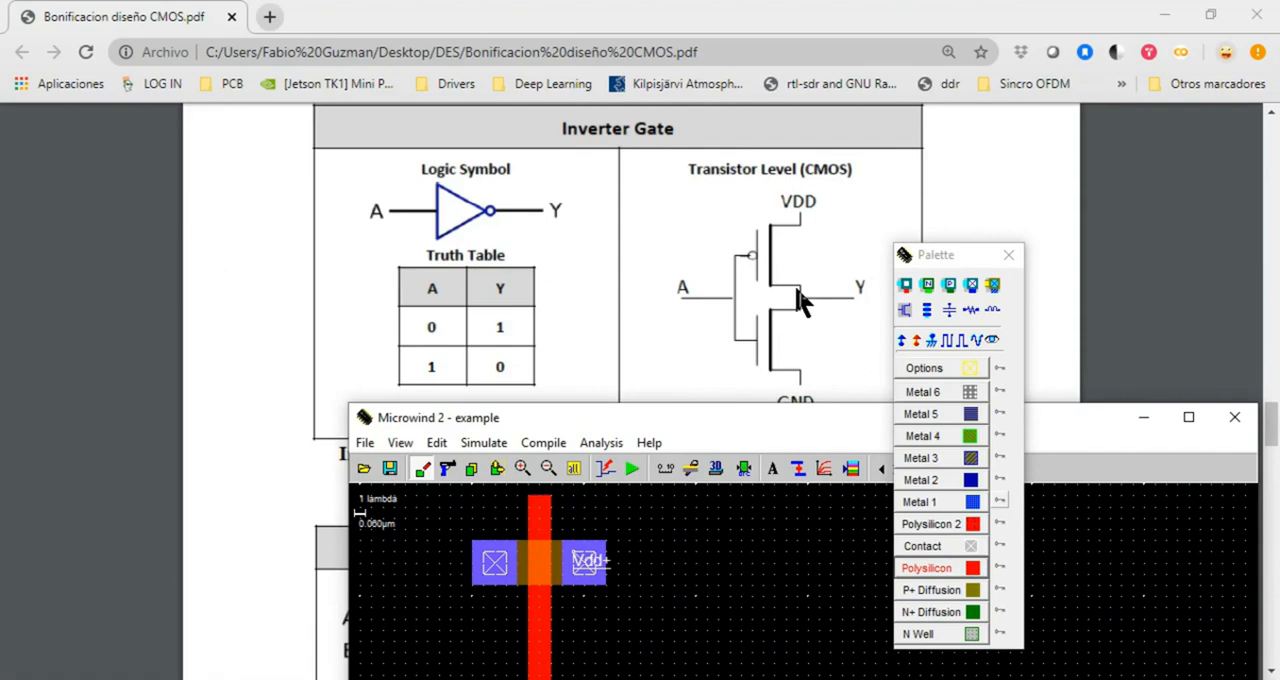
Join the left P+ contact to the right N+ contact with 4-lambda-wide Metal 1 boxes and a 12 x 3 lambda bridge, and check the design rules
left_click_drag(699, 416, 590, 171)
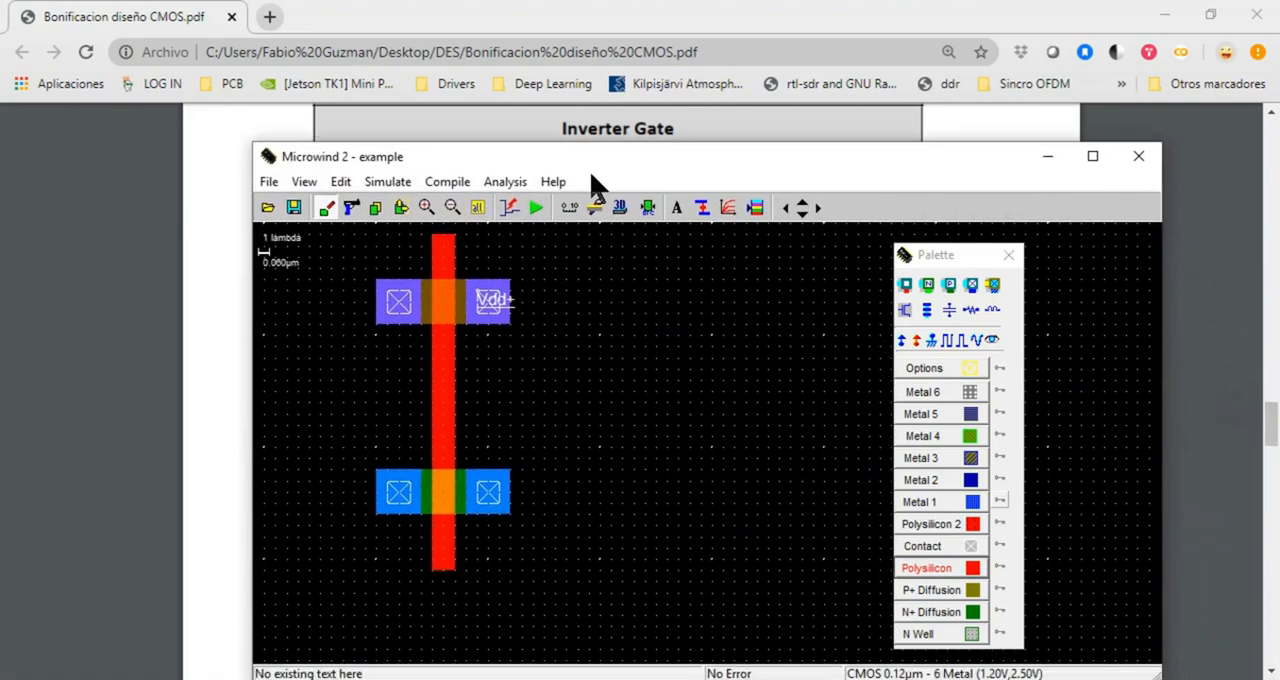
left_click(969, 501)
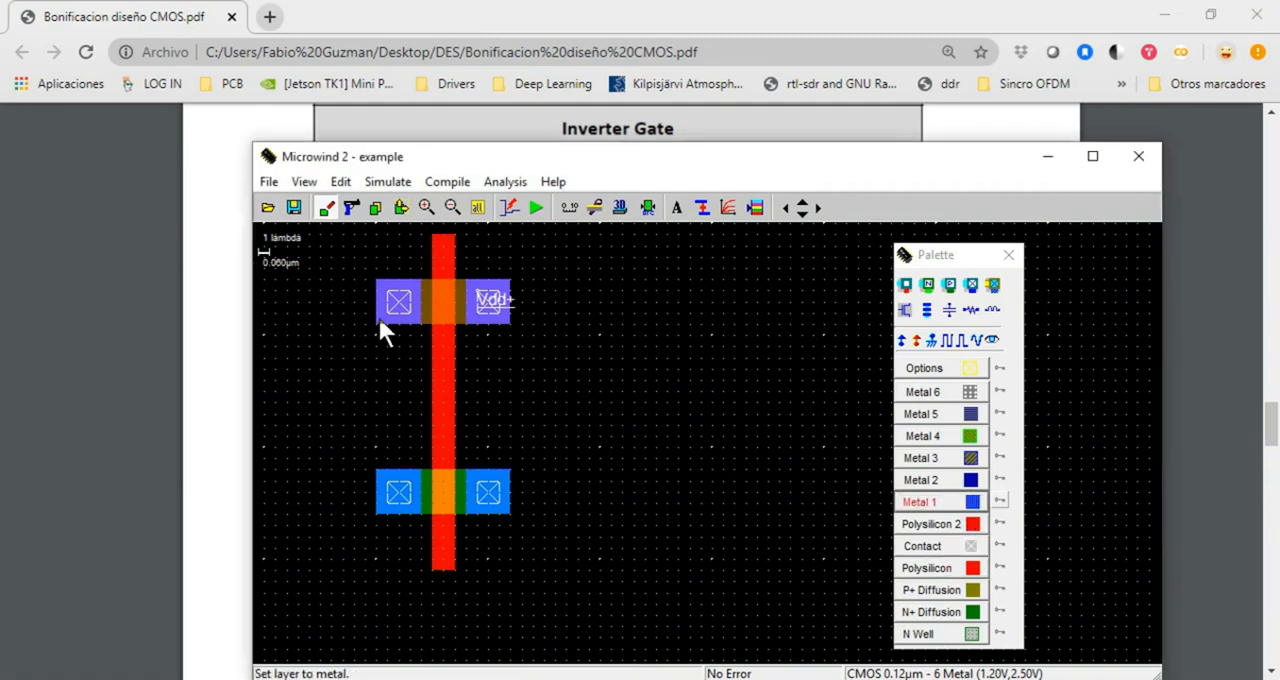
left_click_drag(375, 320, 511, 514)
left_click(927, 492)
left_click(920, 502)
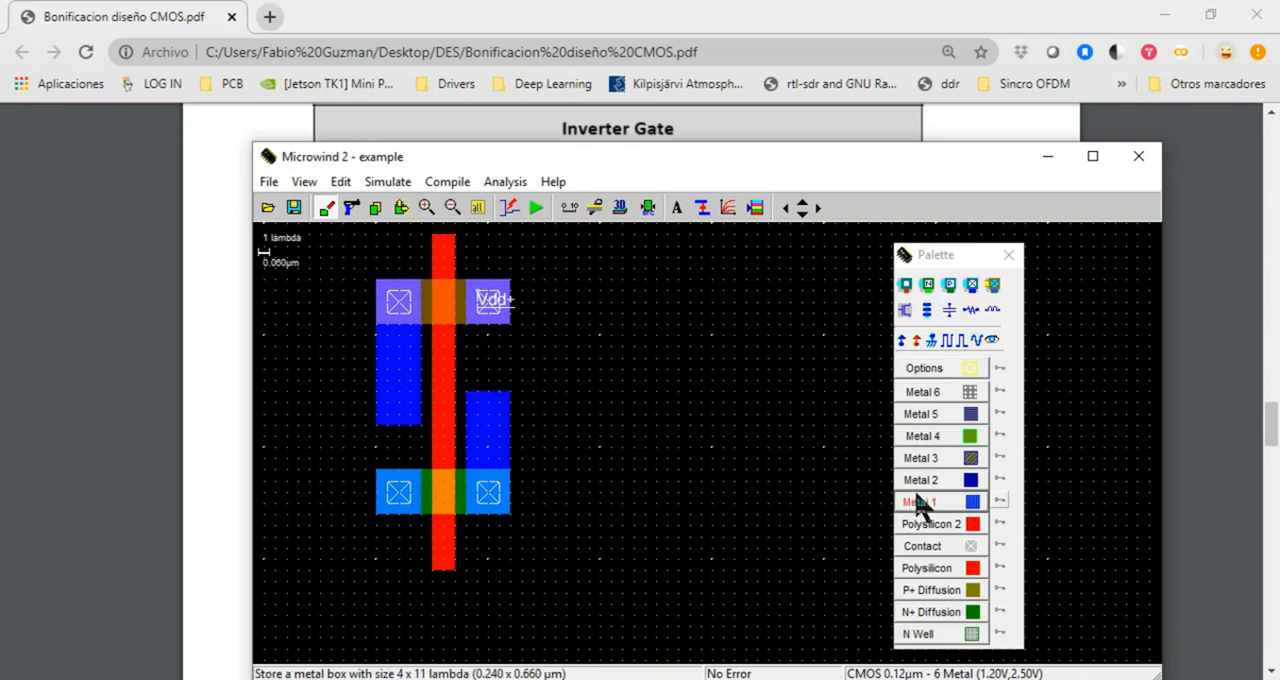
left_click_drag(378, 393, 512, 430)
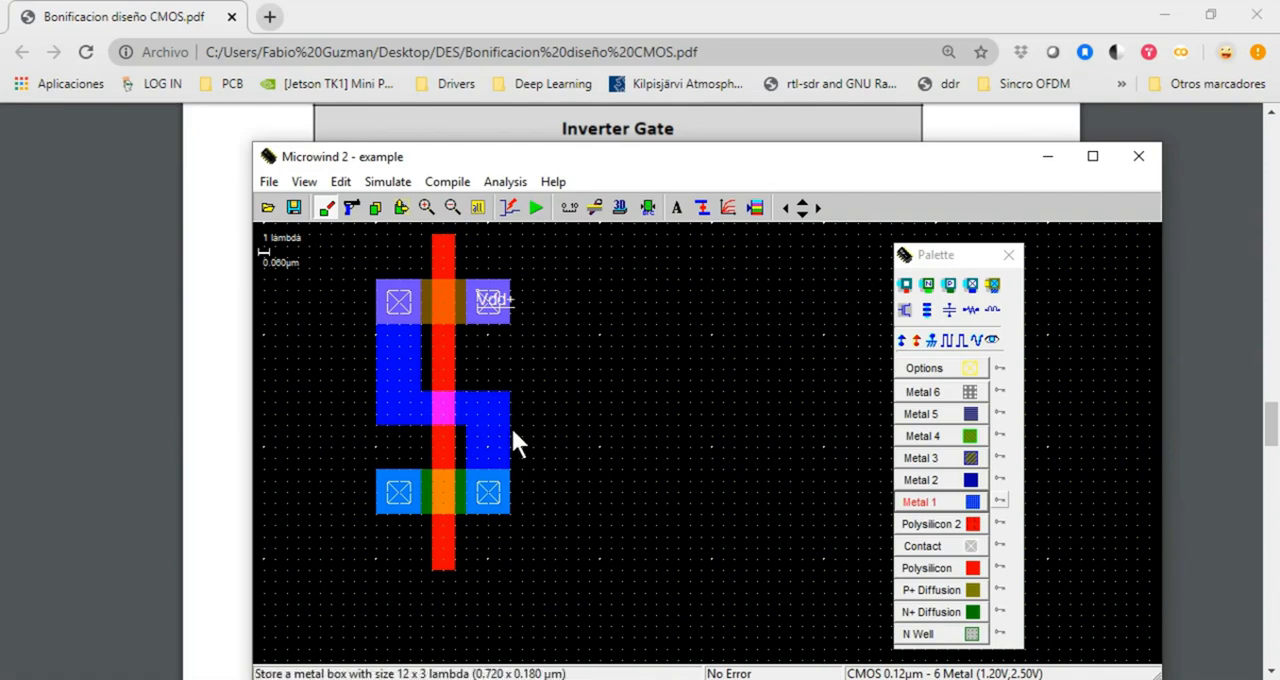
left_click(647, 208)
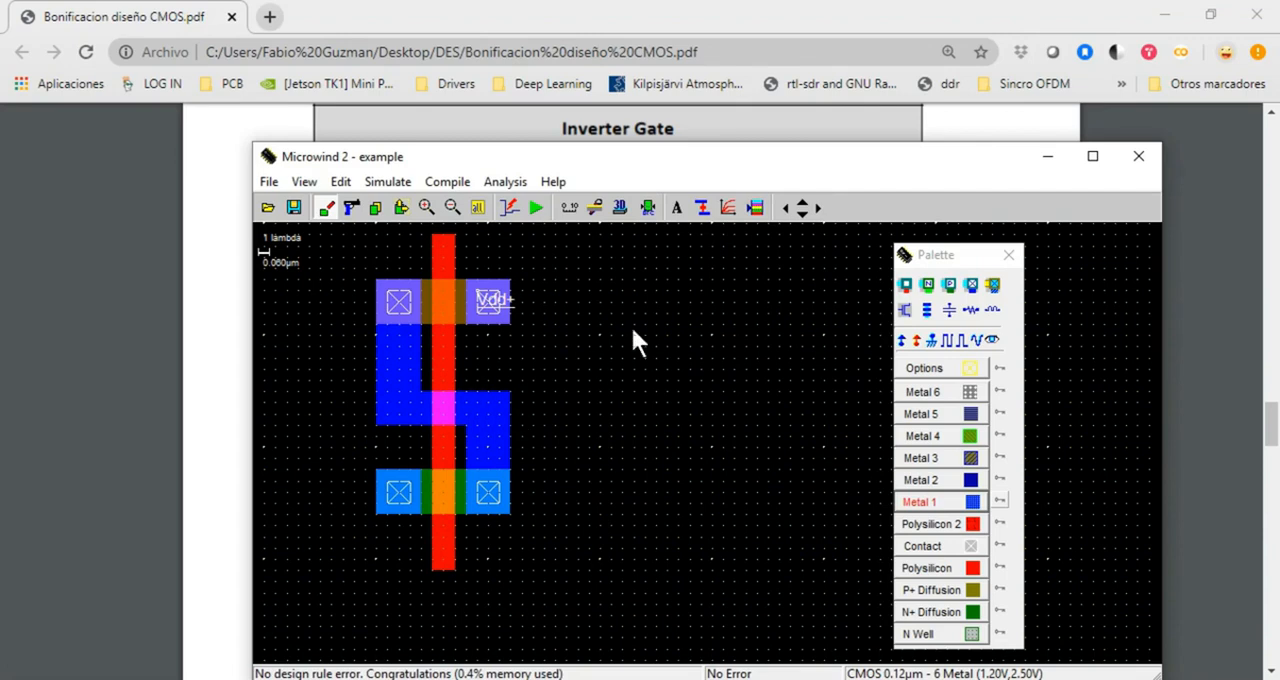
Place a Vss- ground on the left N+ diffusion contact following the PDF's inverter circuit, and position the Microwind window below that circuit
left_click_drag(655, 150, 627, 162)
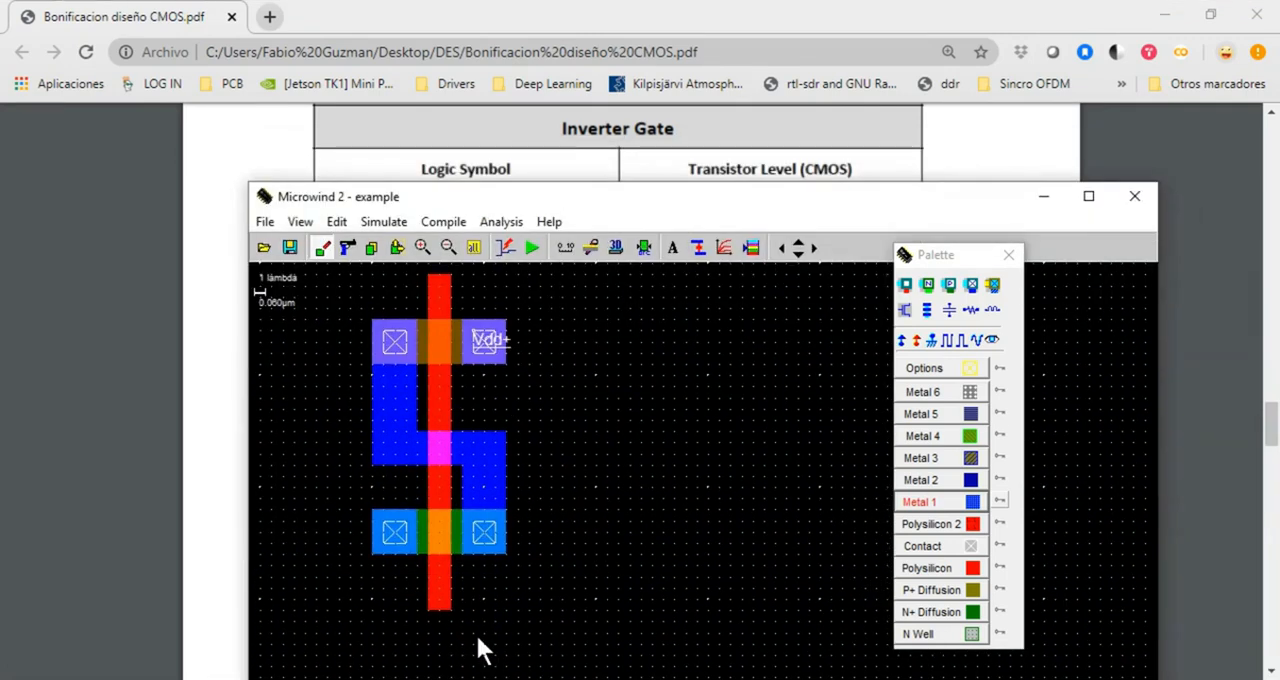
left_click_drag(743, 198, 760, 536)
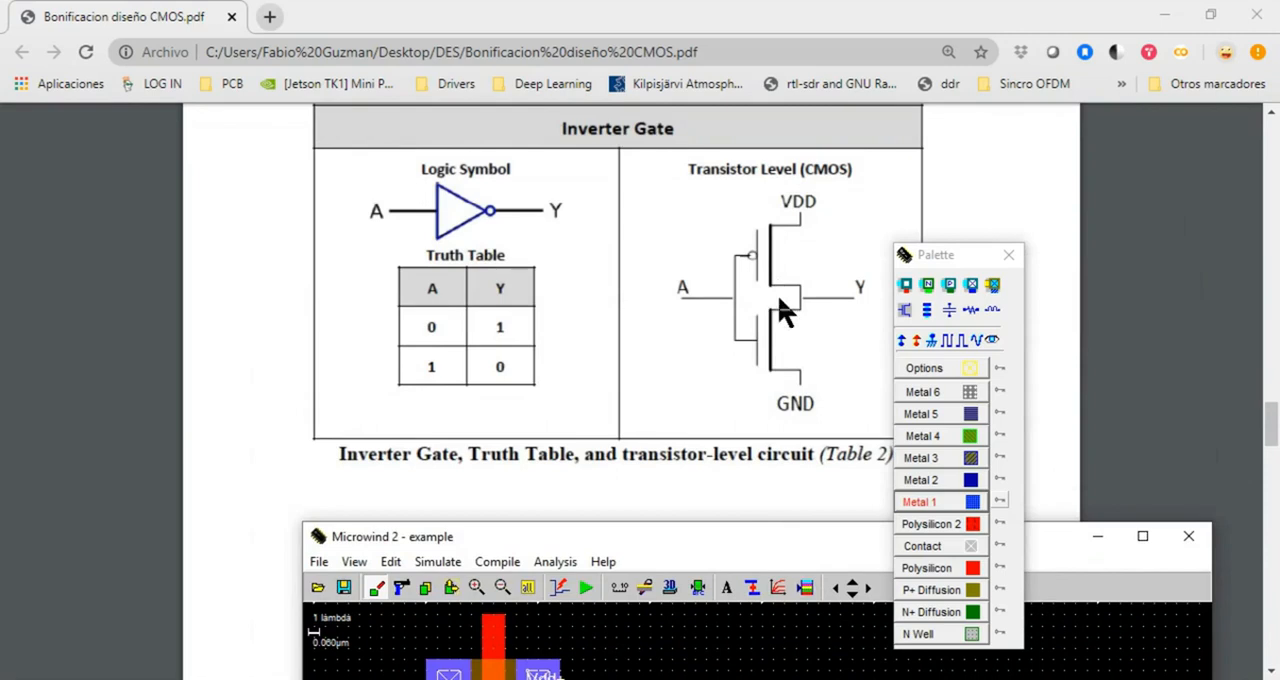
left_click_drag(746, 540, 672, 180)
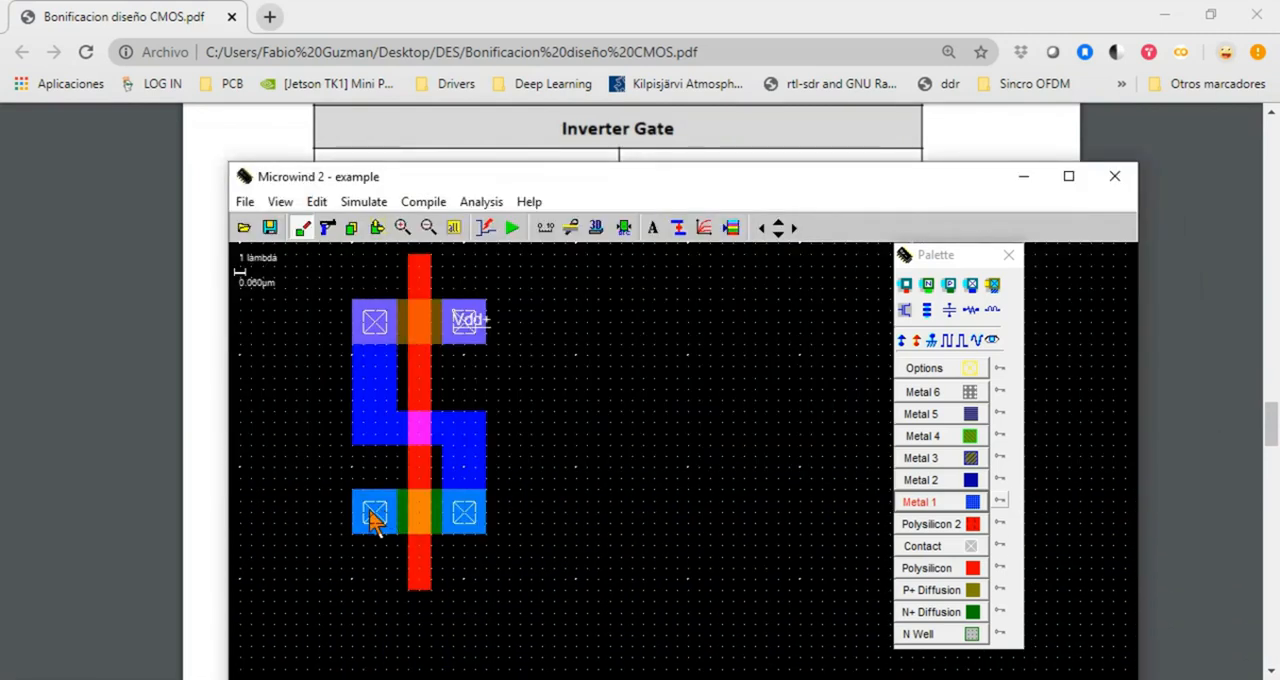
left_click(931, 341)
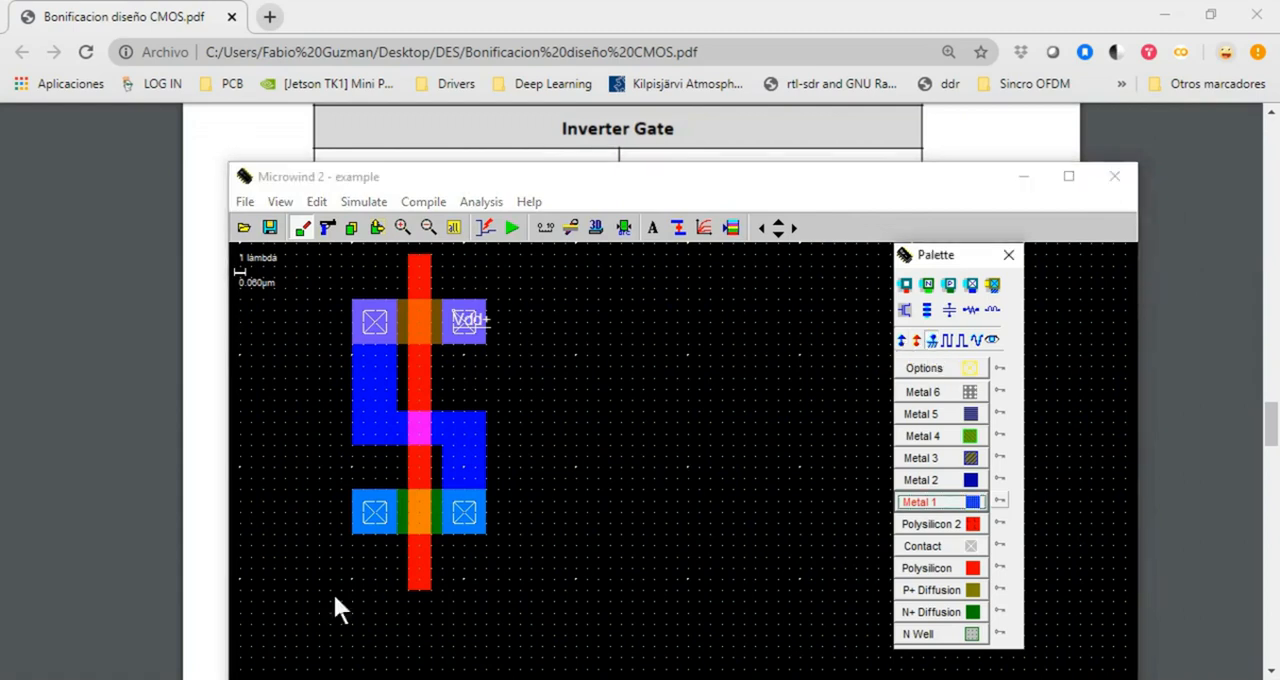
left_click(362, 501)
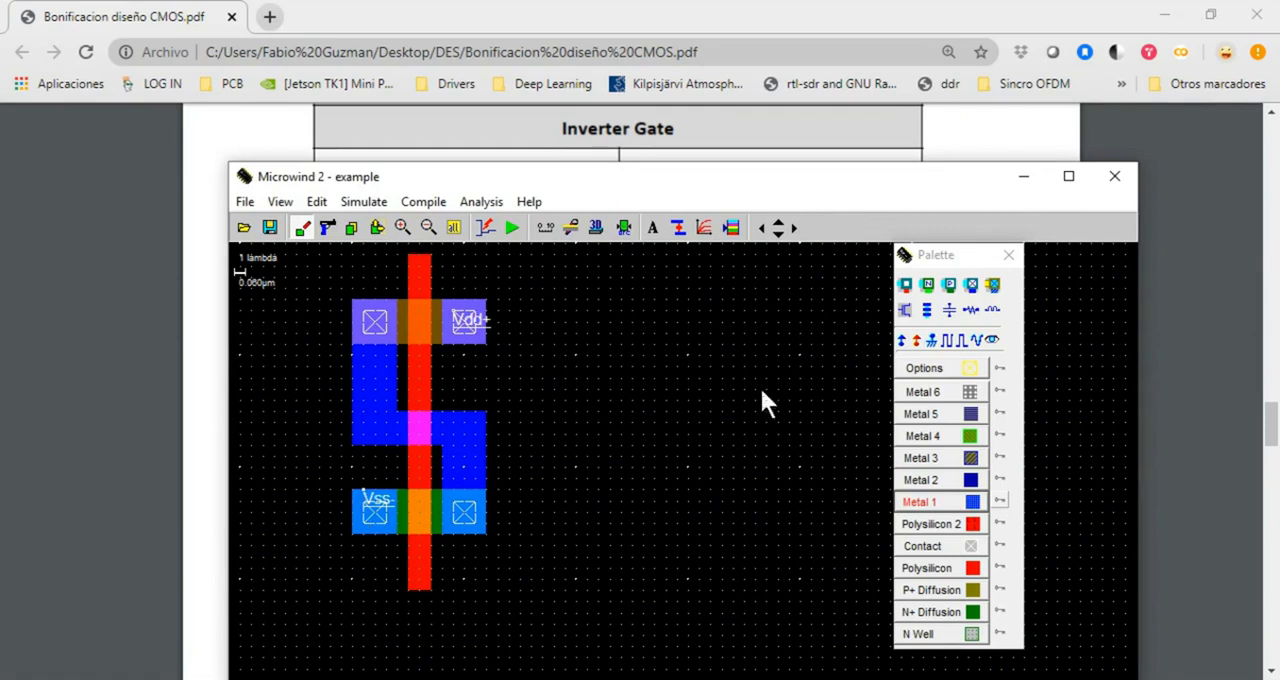
left_click_drag(636, 181, 670, 512)
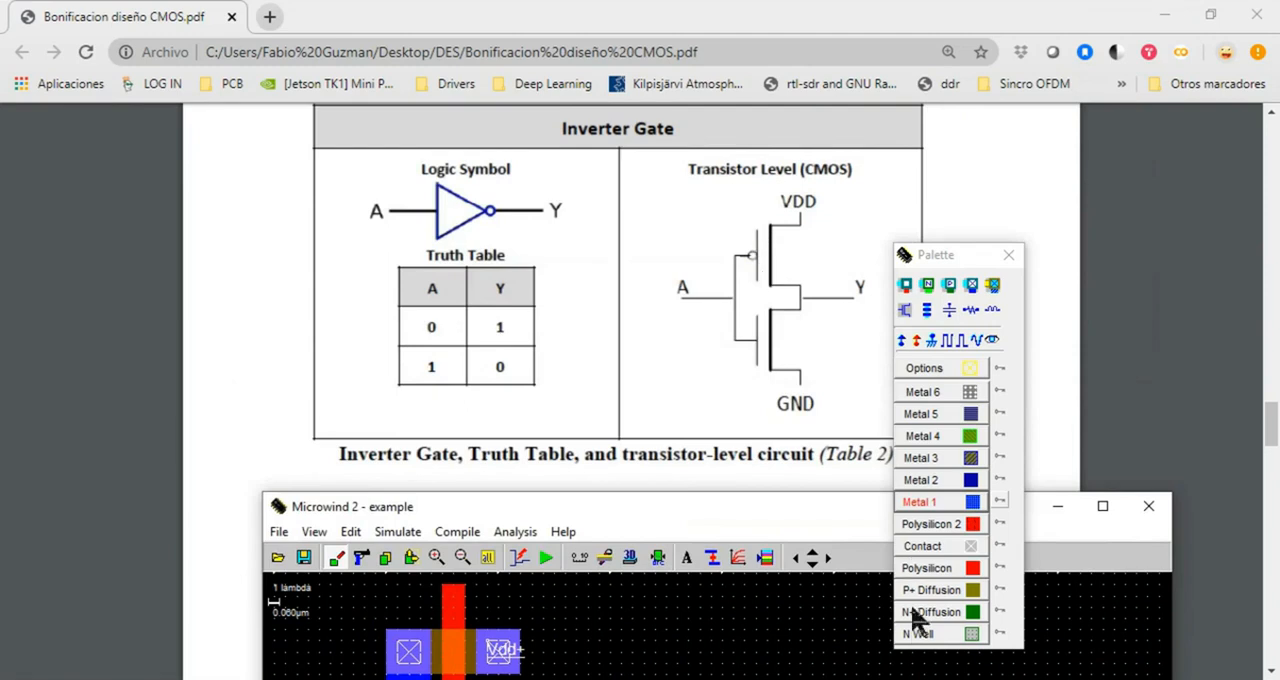
Draw an N Well box of 24 x 16 lambda around the P+ diffusion transistor at the top of the layout
left_click_drag(680, 508, 635, 167)
left_click(948, 640)
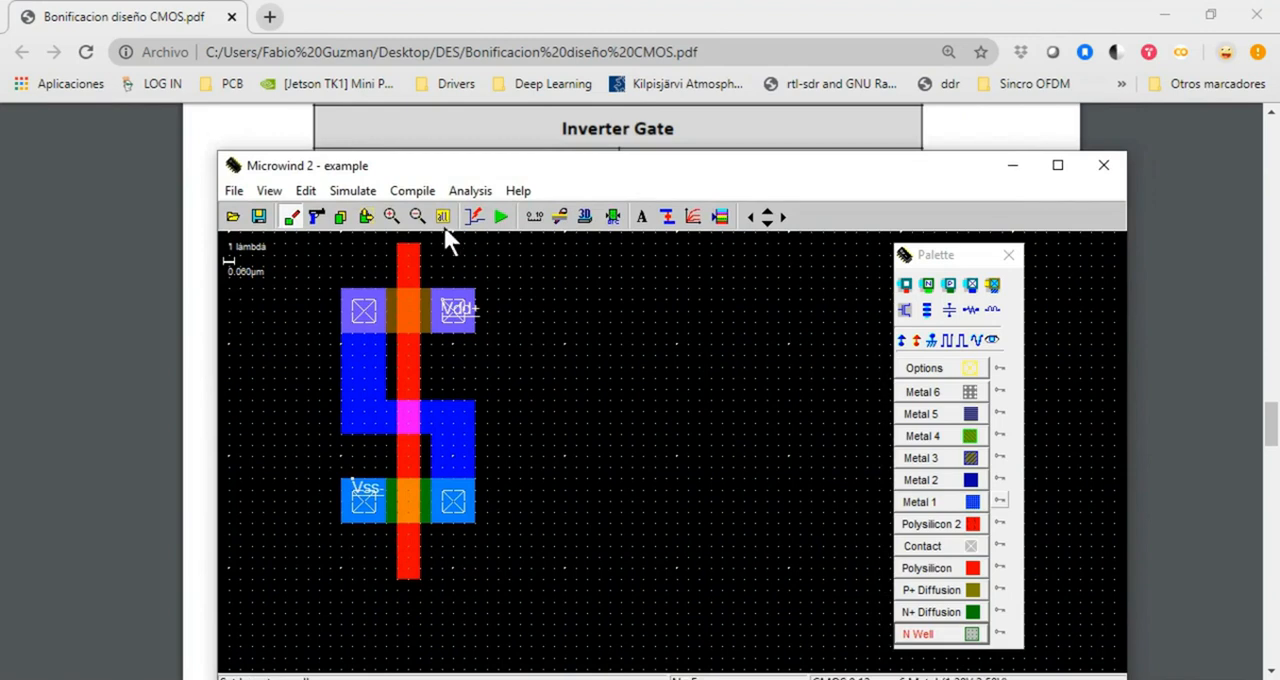
left_click(767, 212)
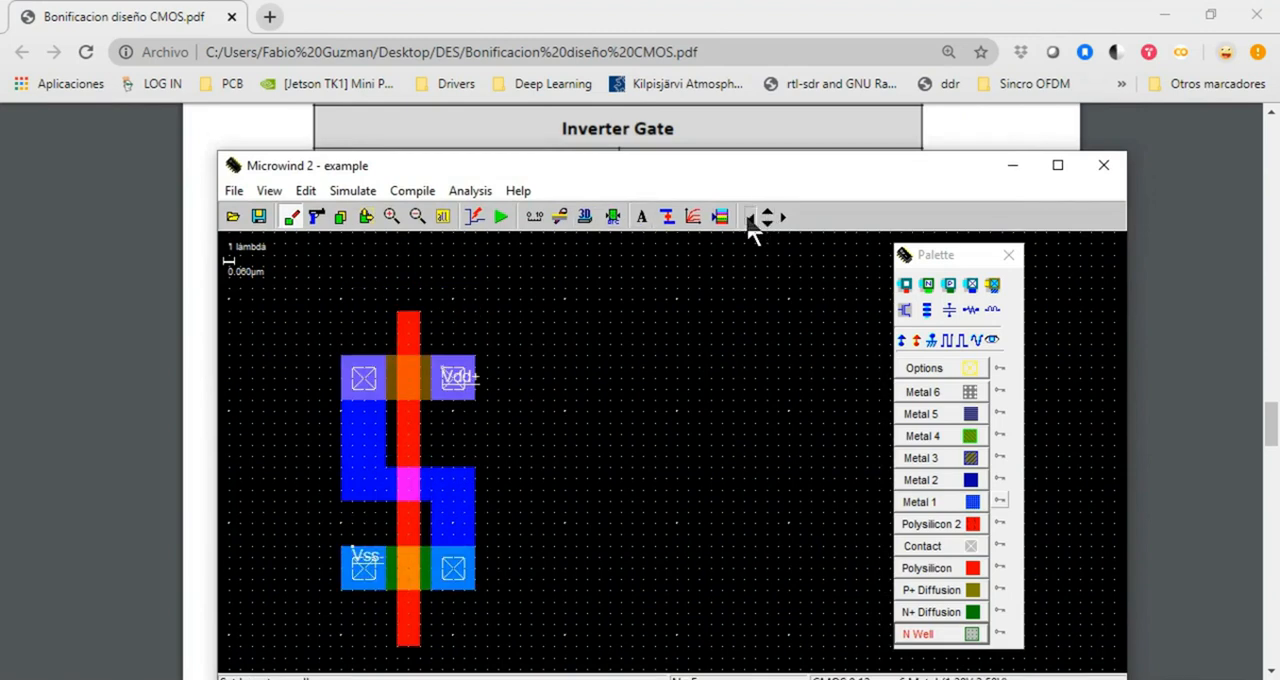
left_click(751, 217)
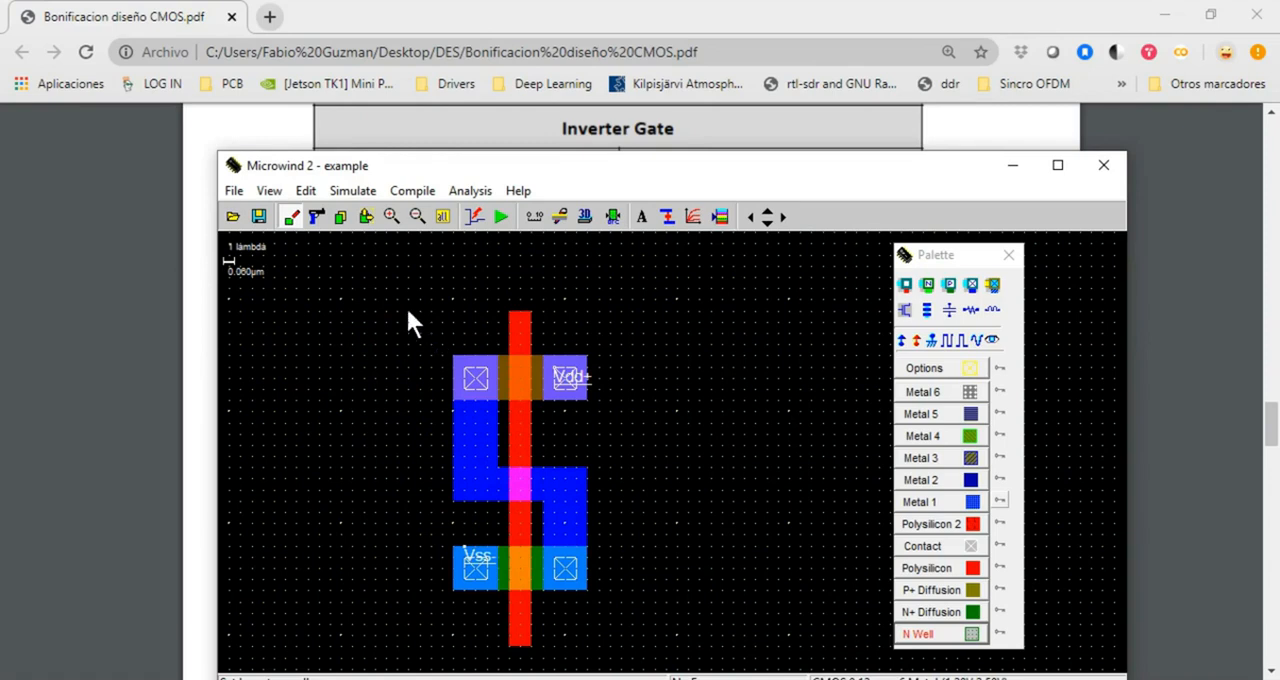
mouse_move(387, 290)
left_mouse_down()
mouse_move(523, 405)
mouse_move(586, 397)
mouse_move(654, 465)
left_mouse_up()
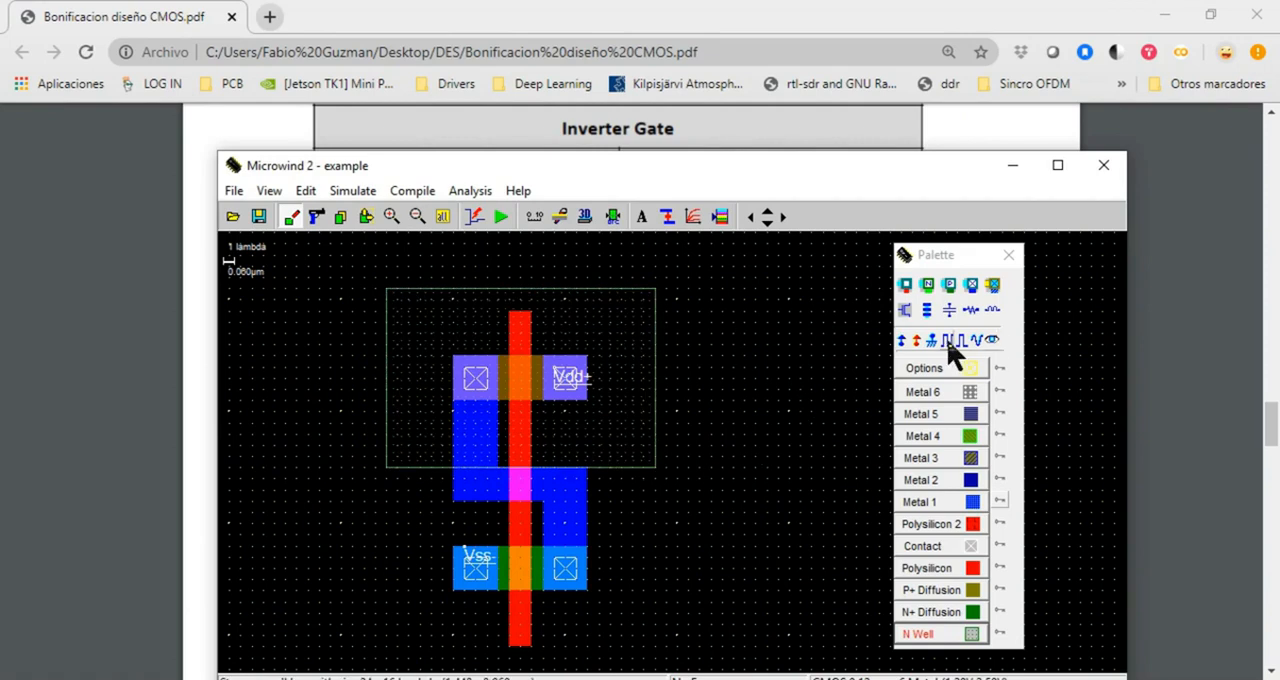
Place a Vdd+ supply inside the N Well's upper-left corner and run the design rule check on the layout
left_click(902, 341)
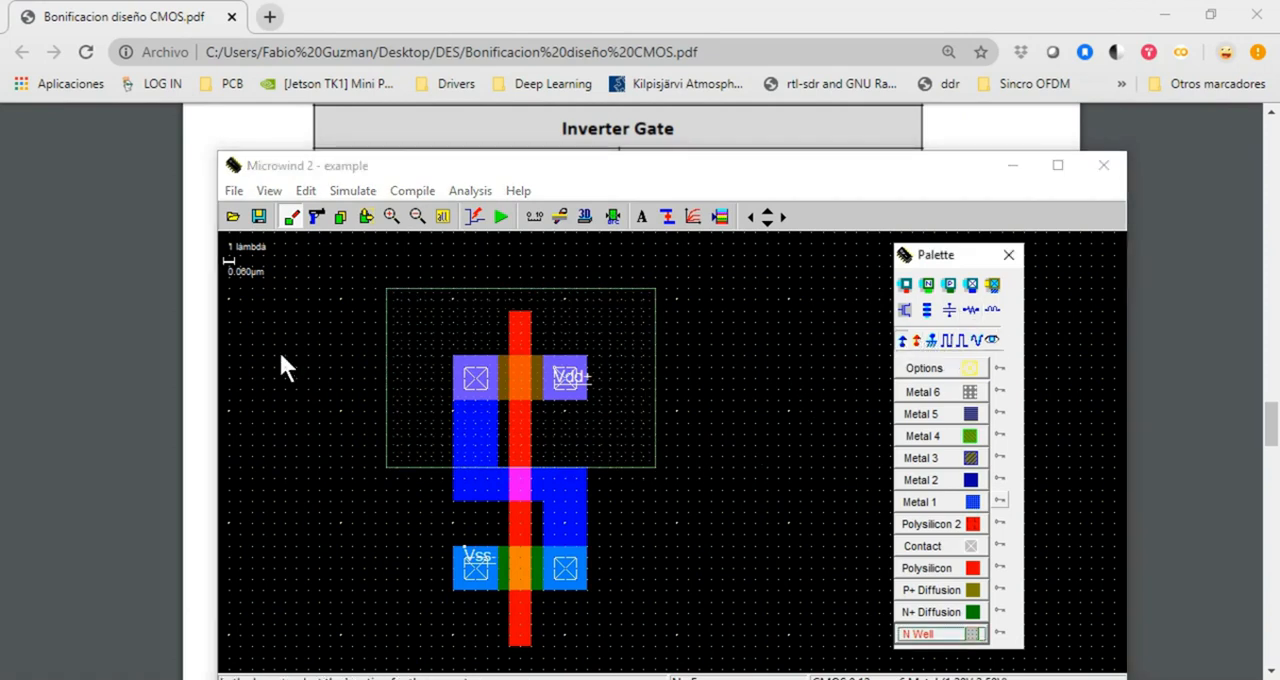
left_click(404, 312)
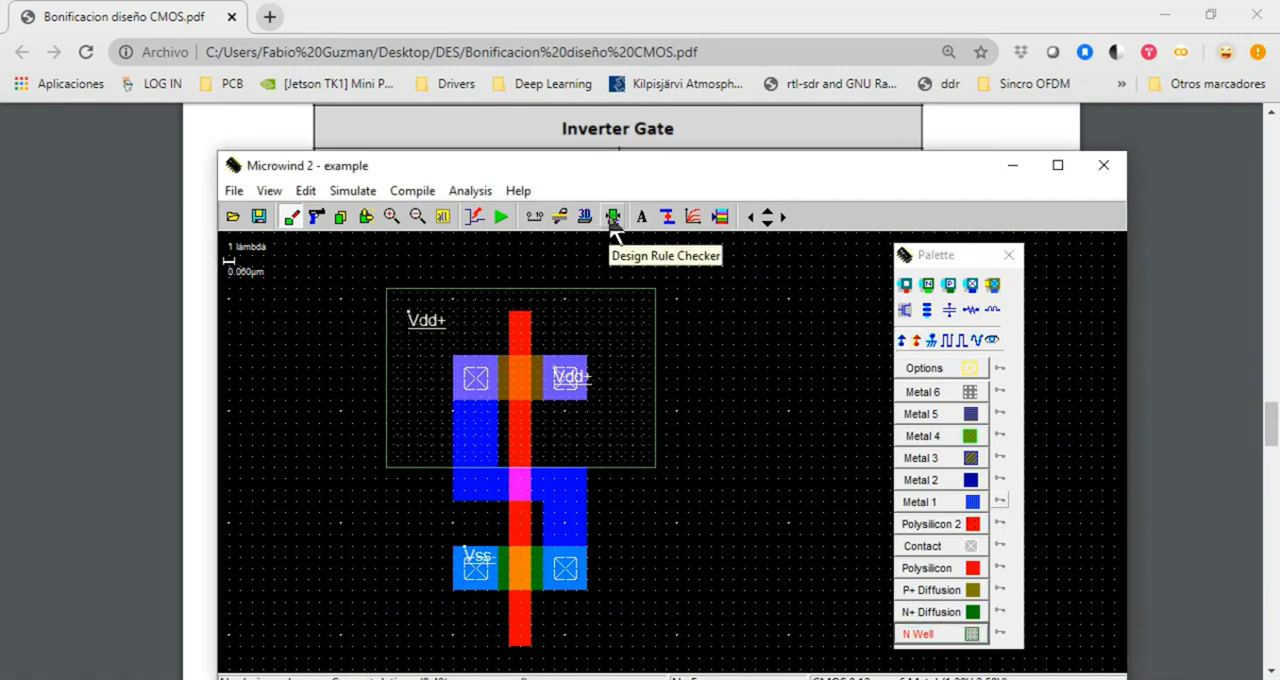
left_click_drag(576, 159, 525, 104)
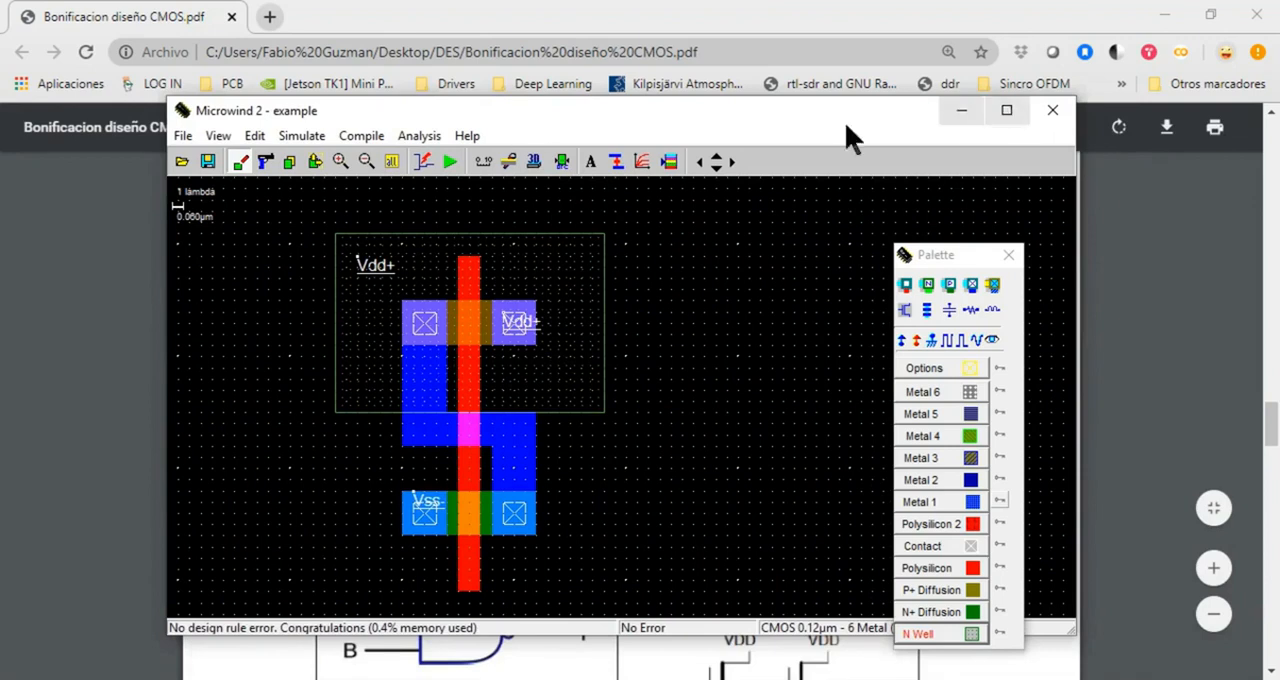
Following the PDF's inverter circuit, add a clock labelled A near the upper end of the polysilicon gate in Microwind
left_click(78, 373)
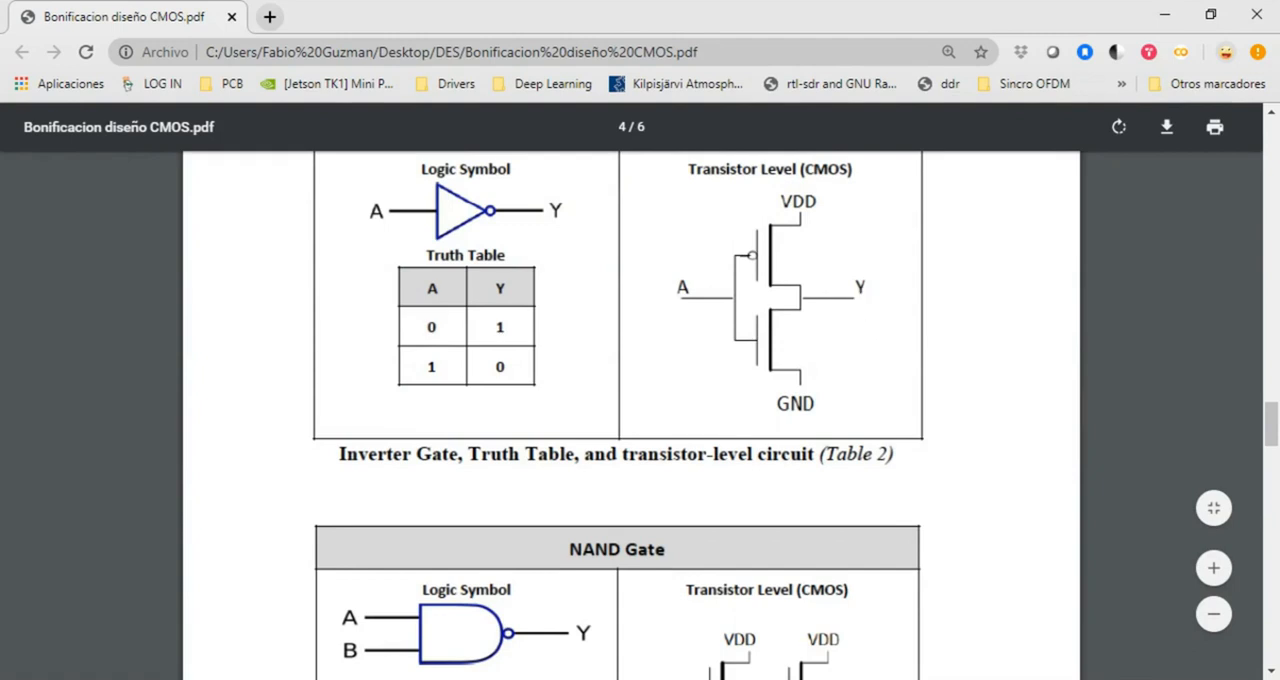
key("alt+Tab")
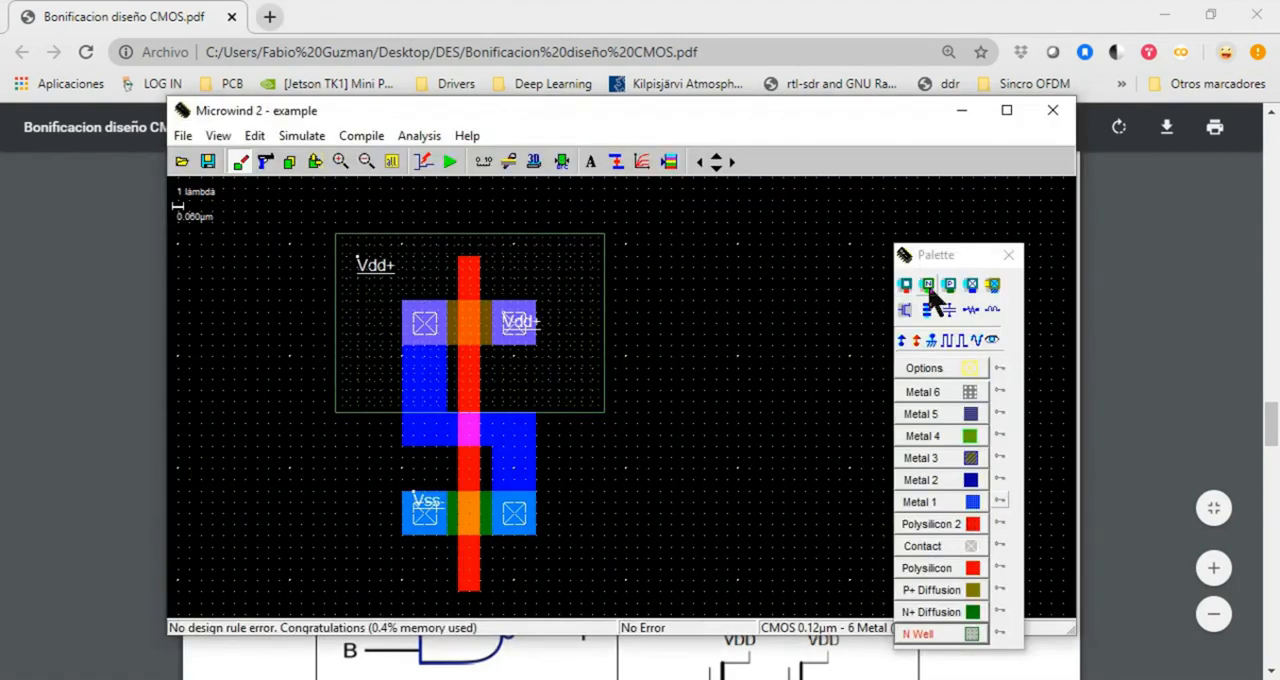
left_click(947, 339)
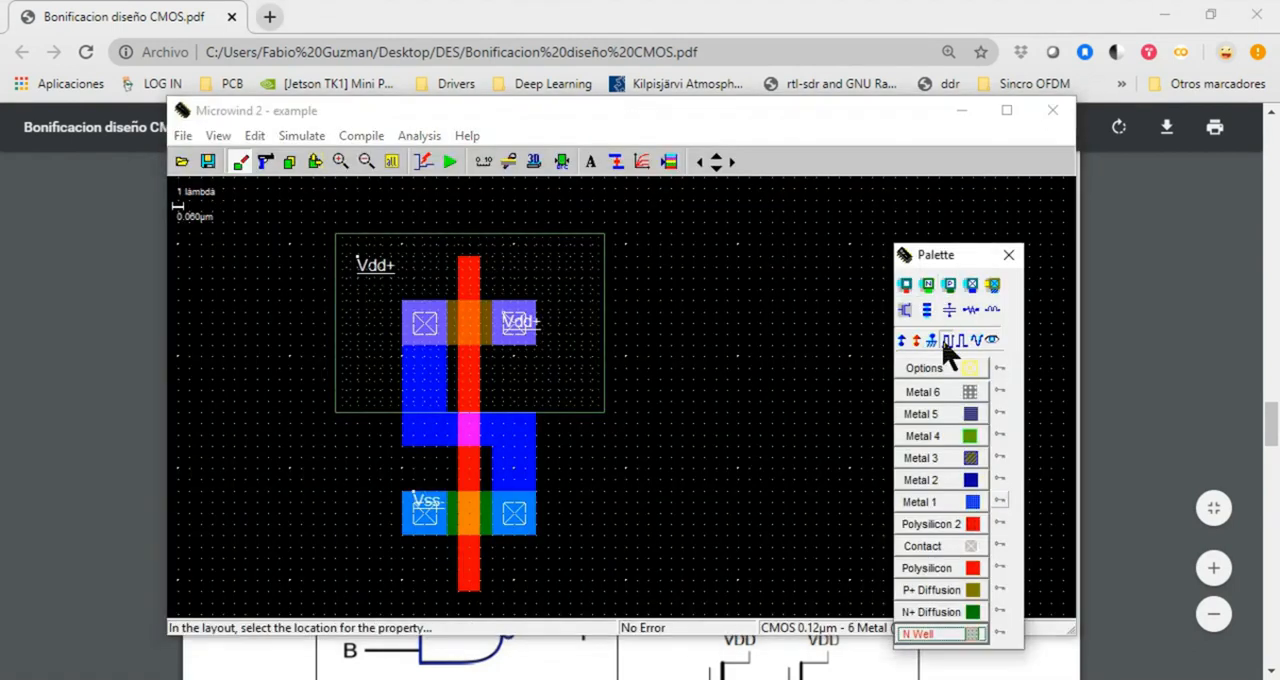
left_click(472, 280)
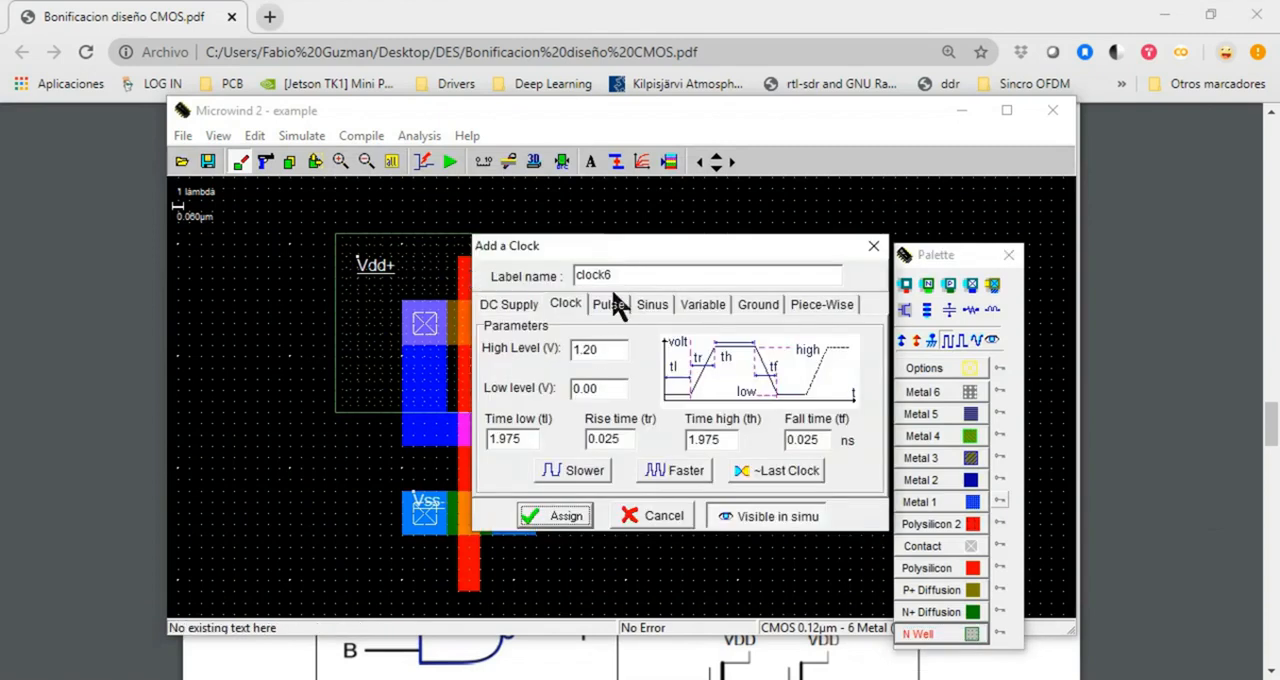
left_click_drag(623, 274, 555, 283)
type("A")
left_click(560, 515)
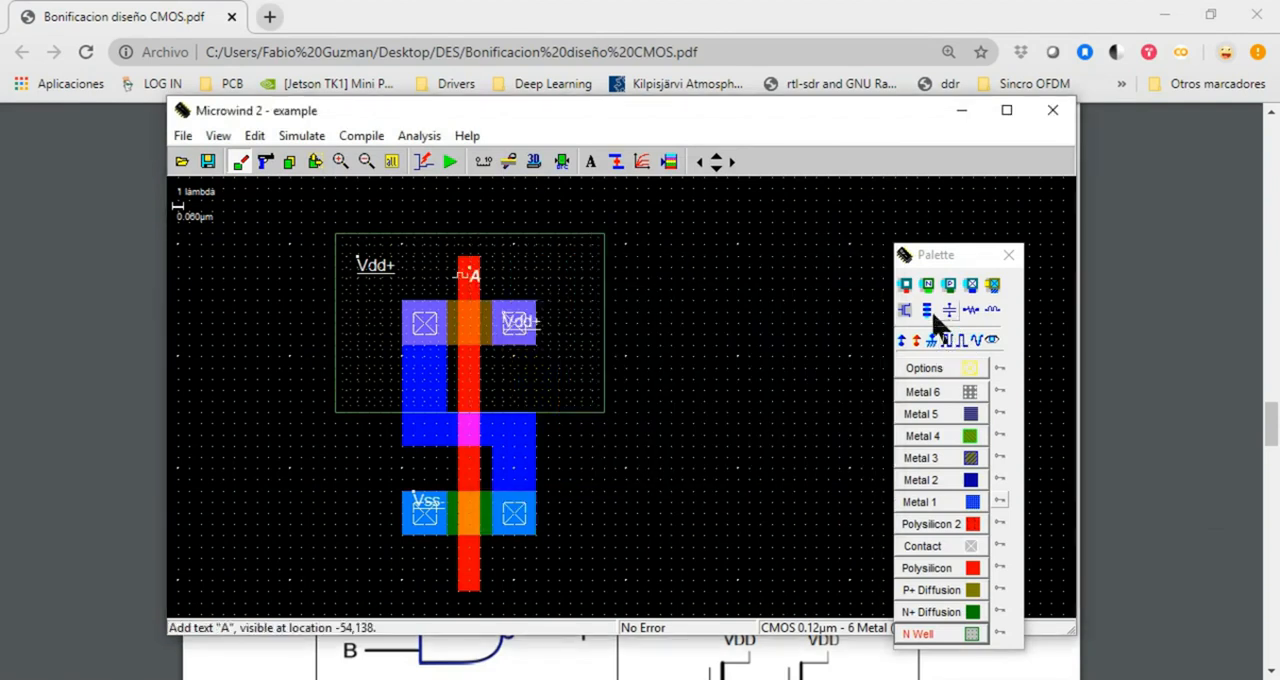
Add a visible-in-simulation label named q on the right part of the Metal 1 output bridge
left_click(991, 341)
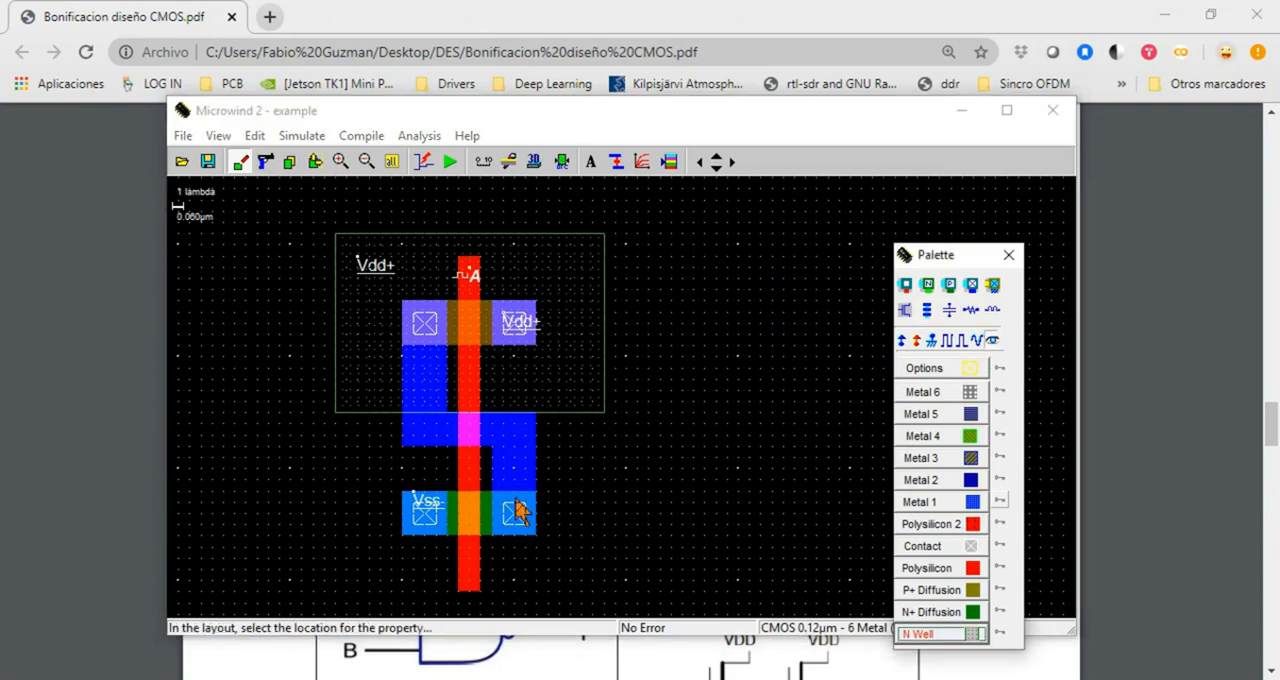
left_click(513, 424)
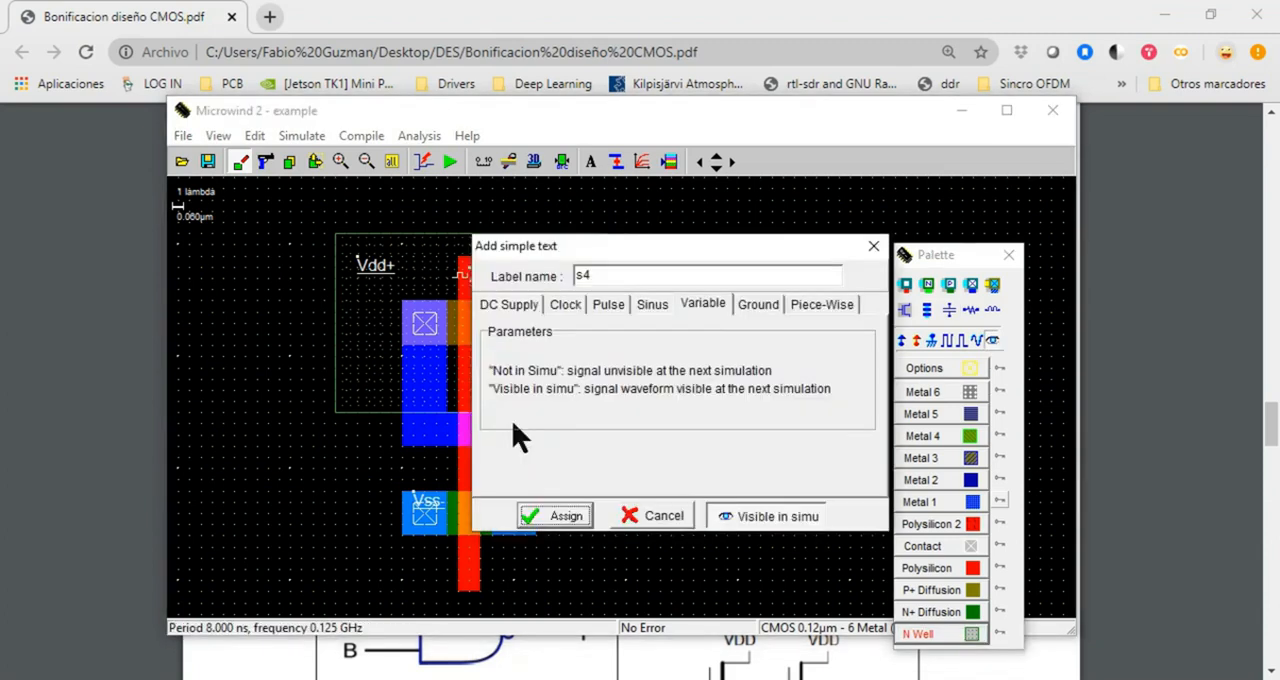
left_click_drag(602, 276, 548, 285)
type("a")
left_click(576, 519)
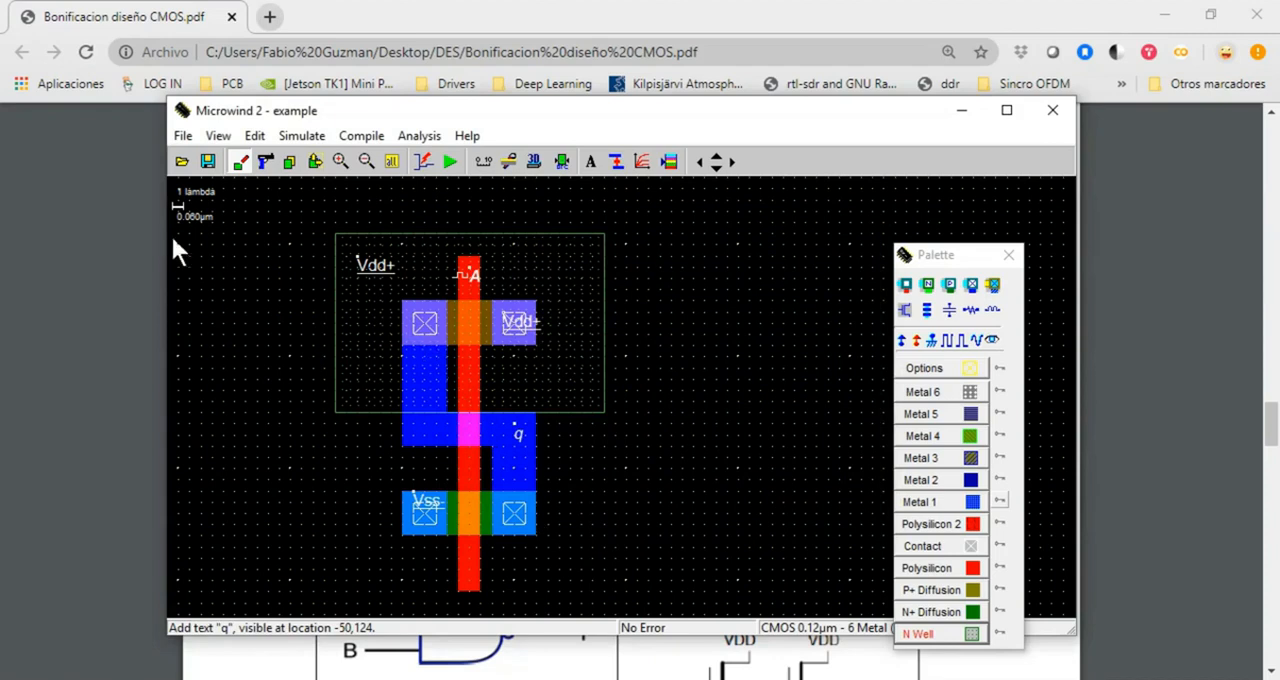
Compare the output node with the PDF's inverter circuit, then run the analog simulation in Microwind and examine waveforms A and q
left_click(61, 364)
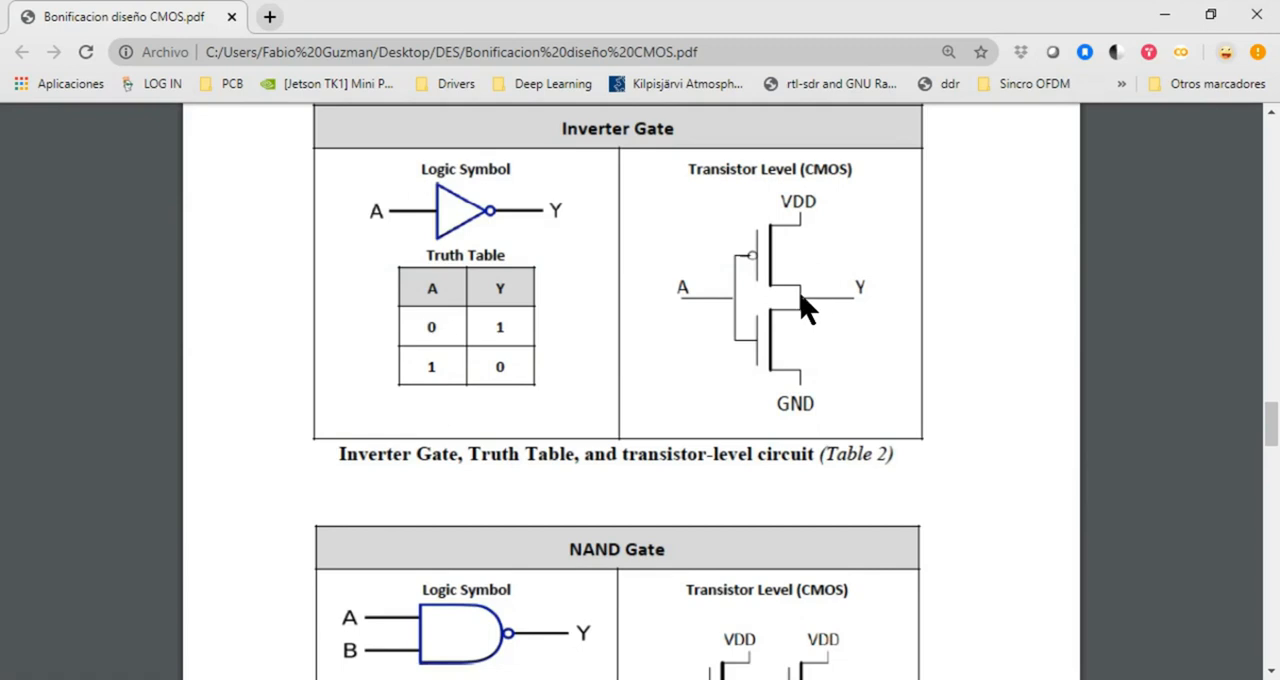
key("alt+Tab")
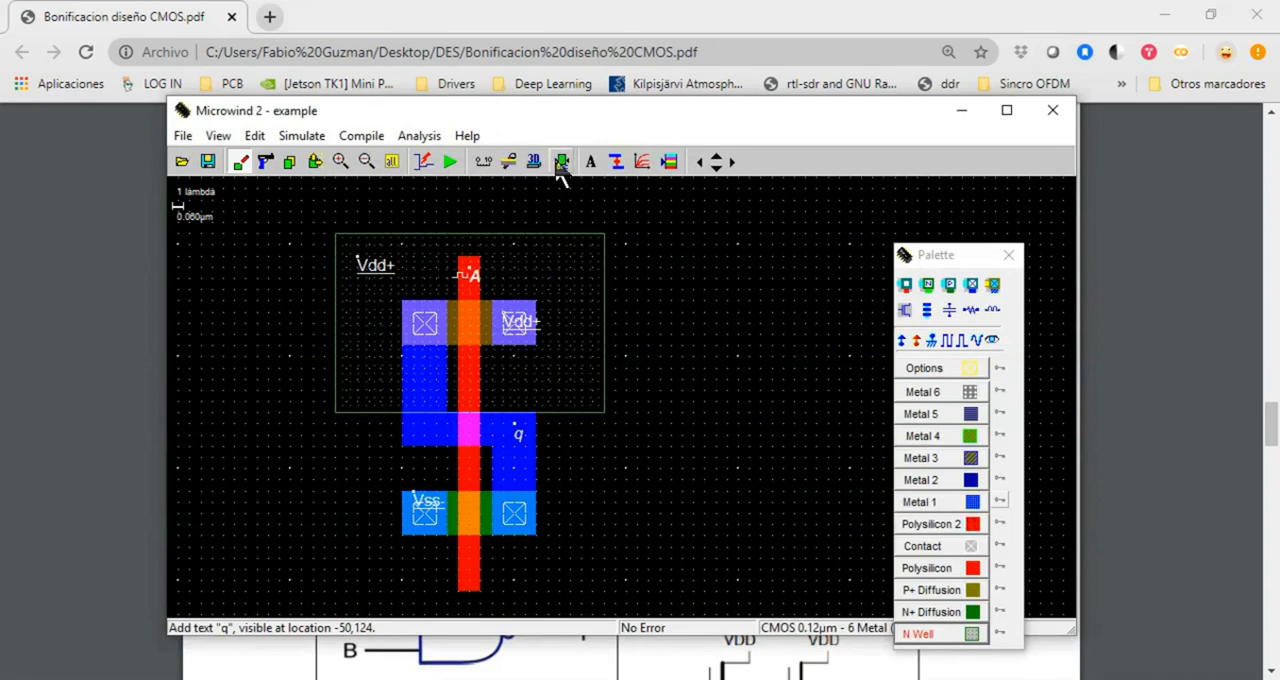
left_click(450, 162)
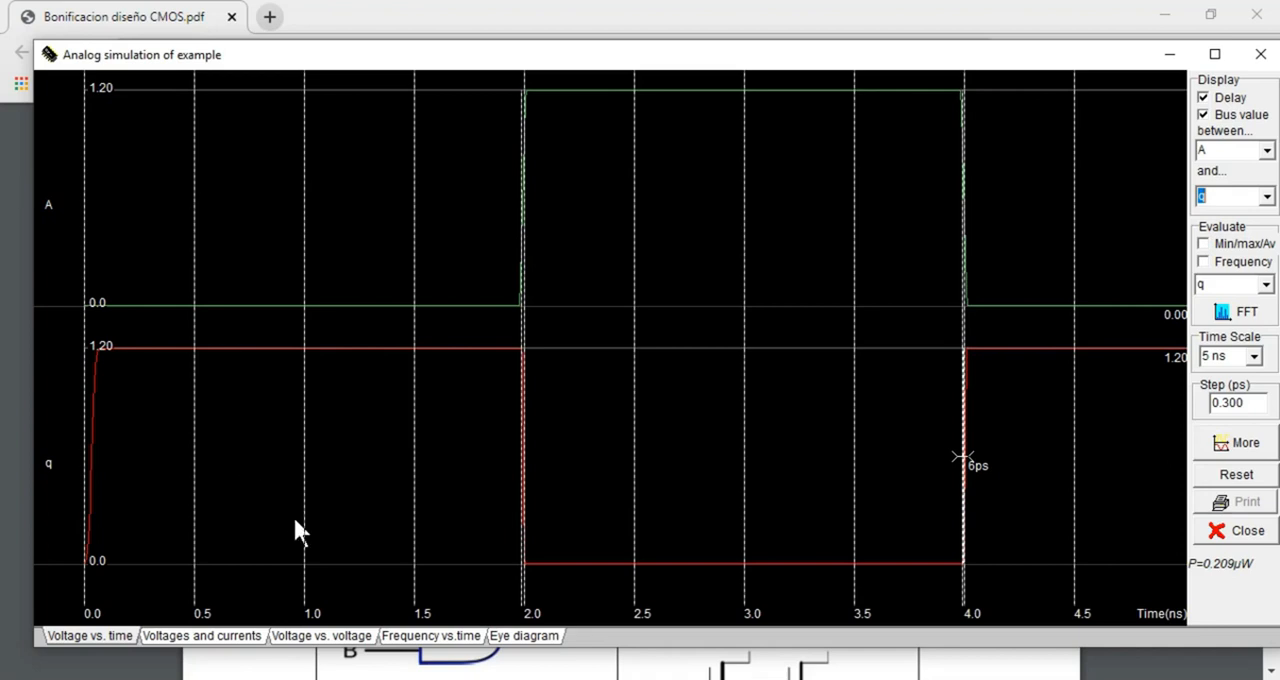
left_click(1257, 54)
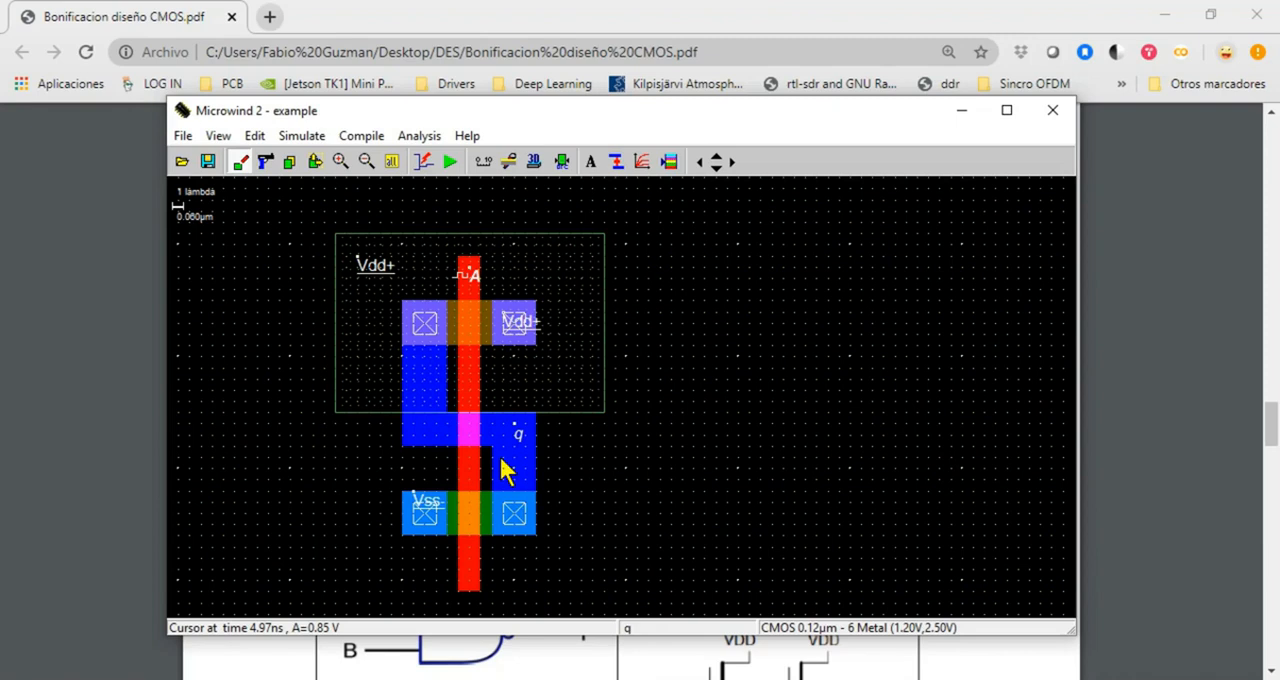
Switch to the CMOS PDF and review the inverter's transistor-level circuit and the section on how each transistor conducts Vdd or Gnd
left_click(111, 455)
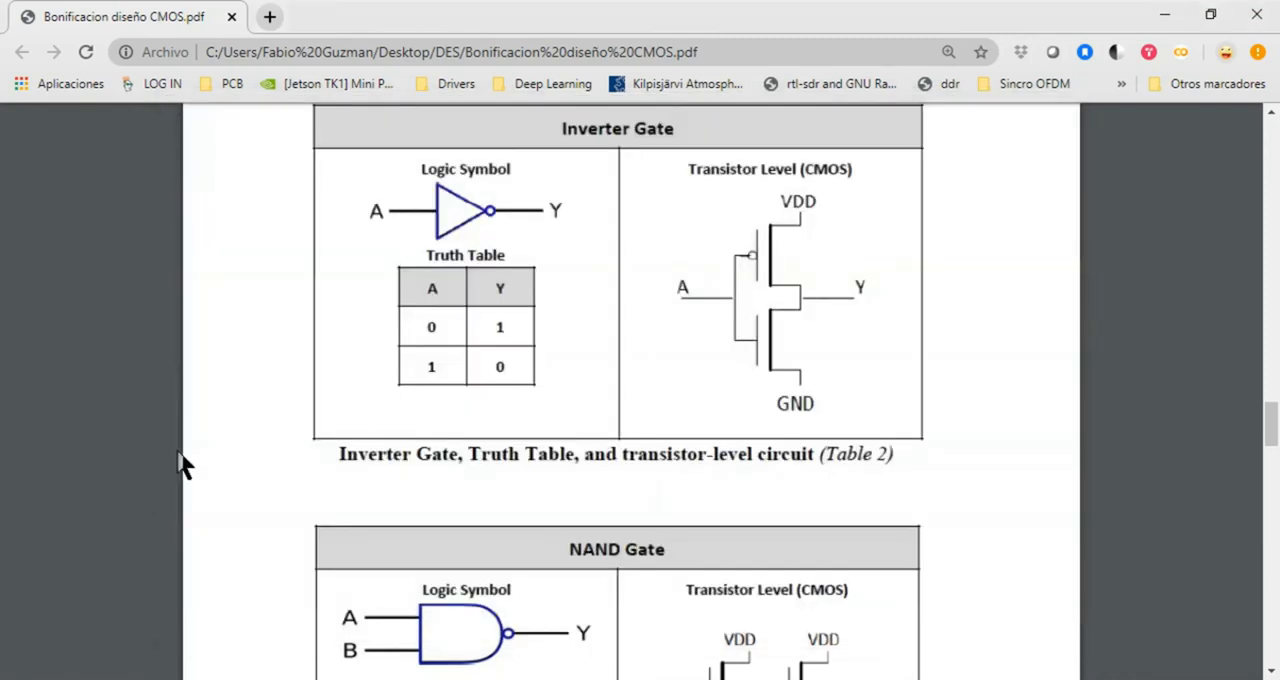
scroll(809, 423, "up", 2)
scroll(850, 445, "down", 2)
scroll(865, 468, "up", 1)
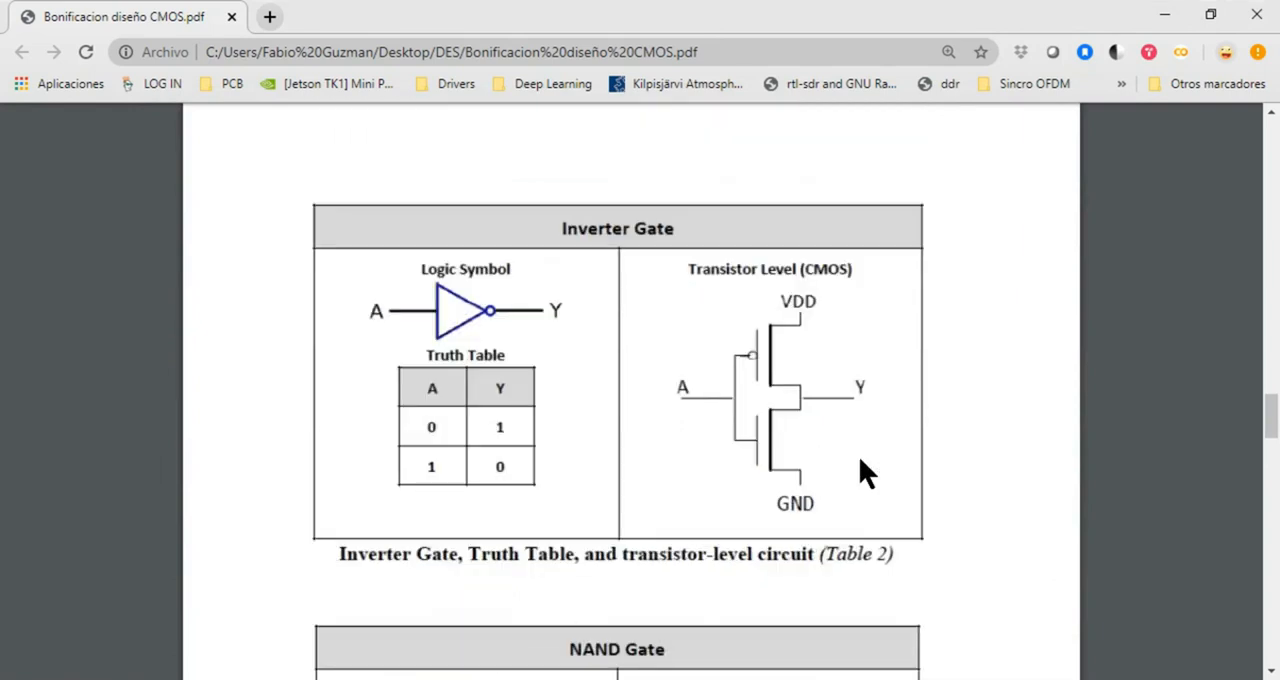
scroll(752, 300, "up", 5)
scroll(795, 410, "up", 4)
scroll(799, 422, "down", 5)
scroll(799, 422, "up", 5)
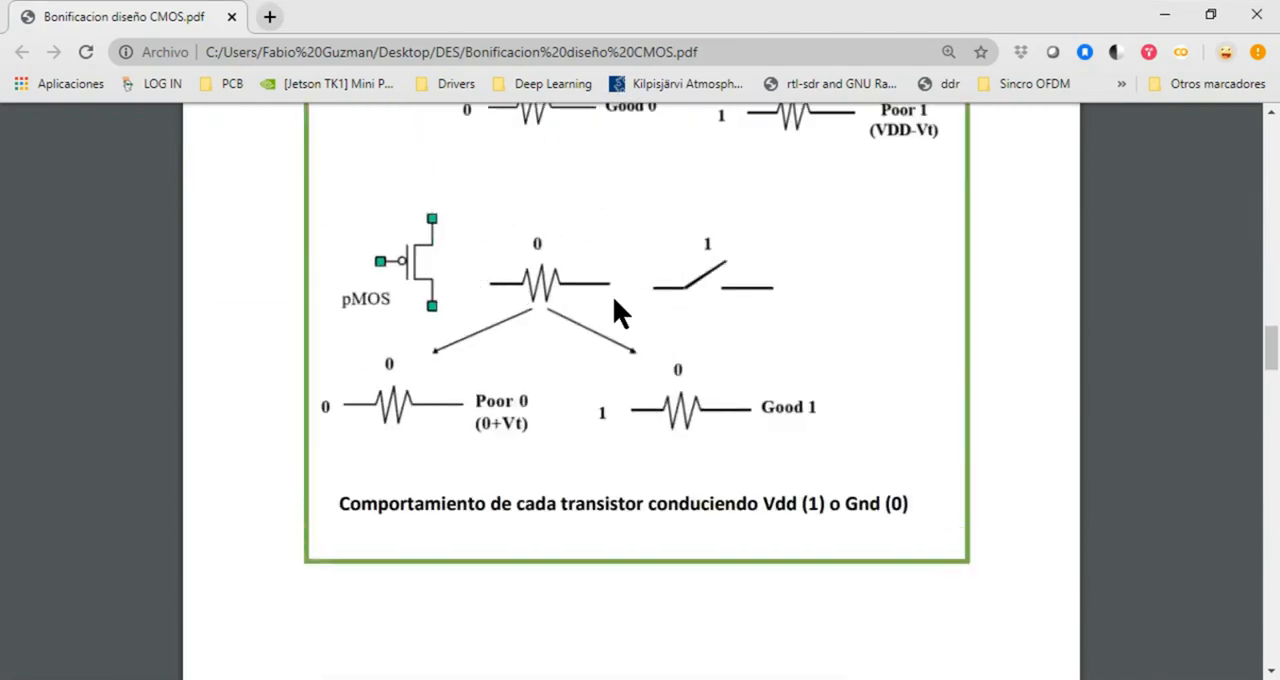
scroll(610, 375, "down", 5)
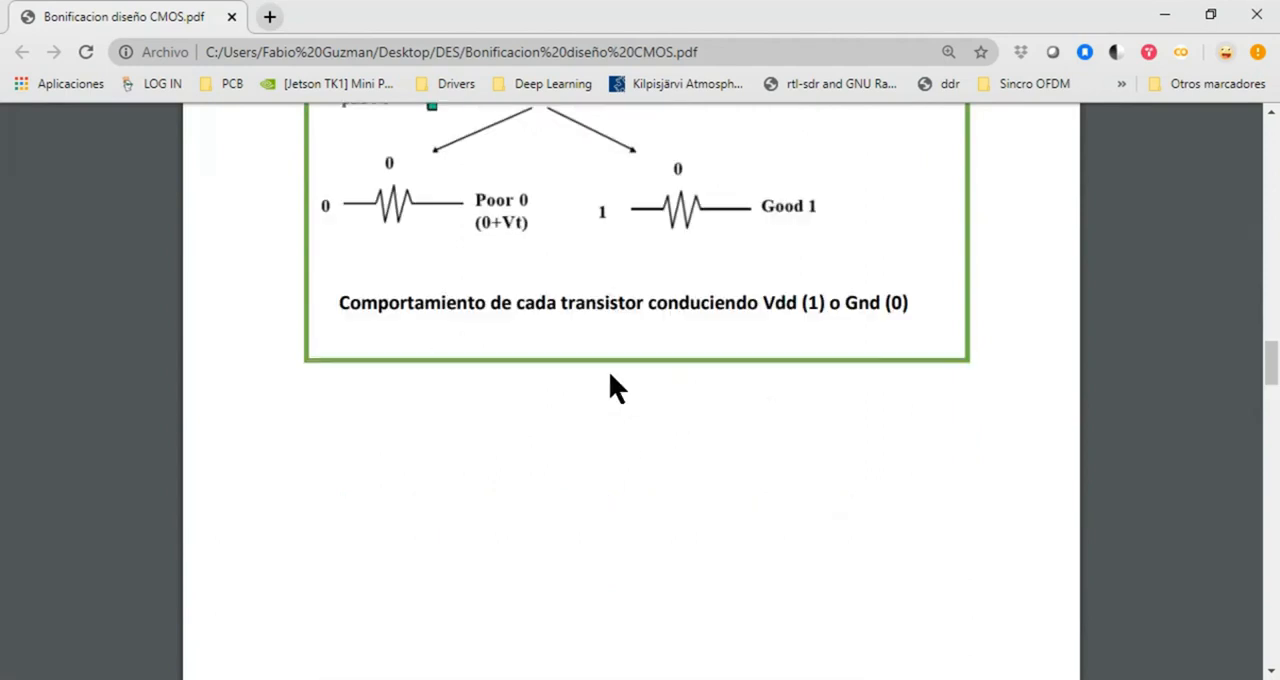
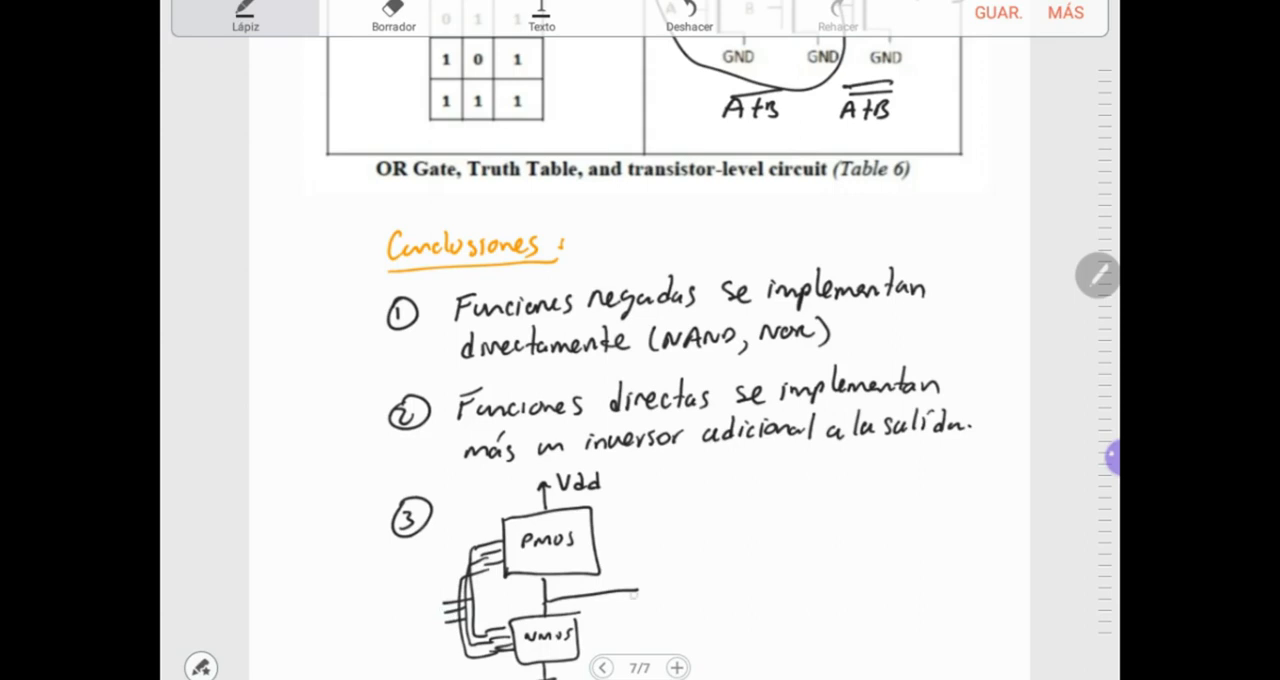
On the third conclusion's PMOS/NMOS block diagram, label the inputs A, B, C and write the output as y = f(A,B,C), overlined
mouse_move(624, 563)
left_mouse_down()
mouse_move(632, 575)
mouse_move(655, 562)
left_mouse_up()
left_click_drag(646, 567, 667, 576)
left_click_drag(662, 566, 679, 574)
mouse_move(416, 610)
left_mouse_down()
mouse_move(428, 606)
mouse_move(432, 630)
left_mouse_up()
left_click_drag(440, 634, 438, 643)
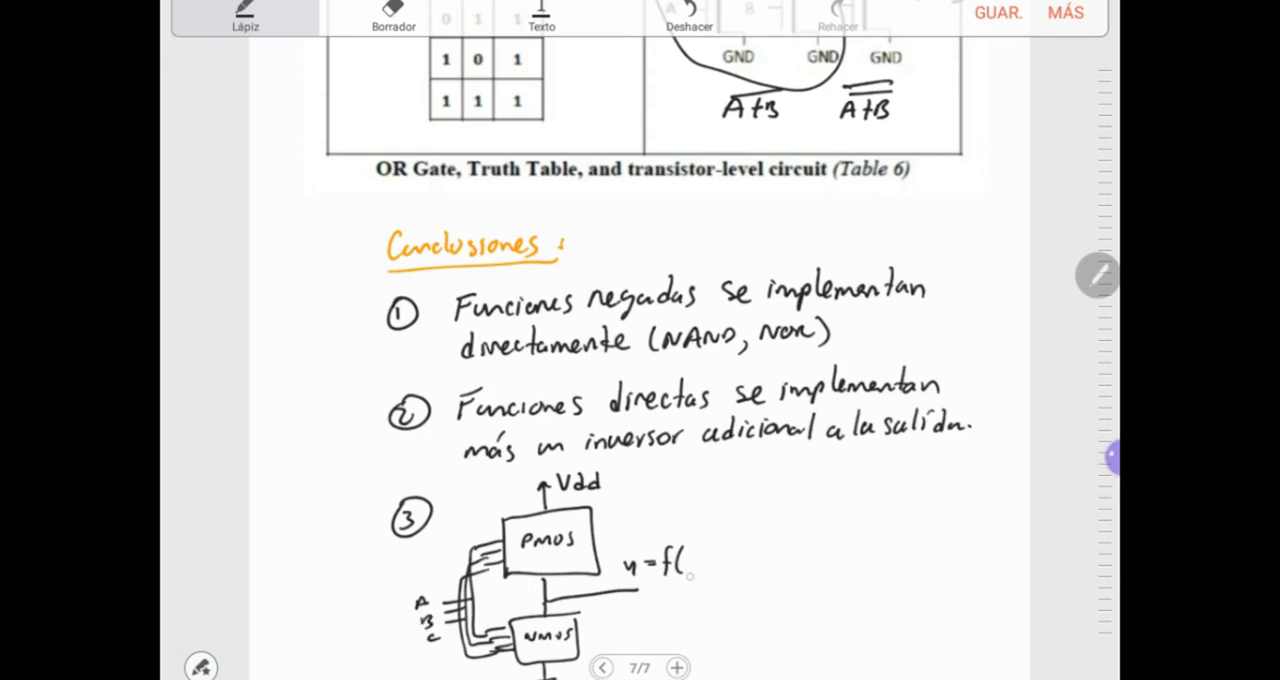
left_click_drag(689, 566, 707, 561)
left_click_drag(707, 566, 720, 566)
left_click_drag(725, 564, 732, 567)
left_click_drag(746, 548, 750, 572)
left_click_drag(655, 541, 746, 522)
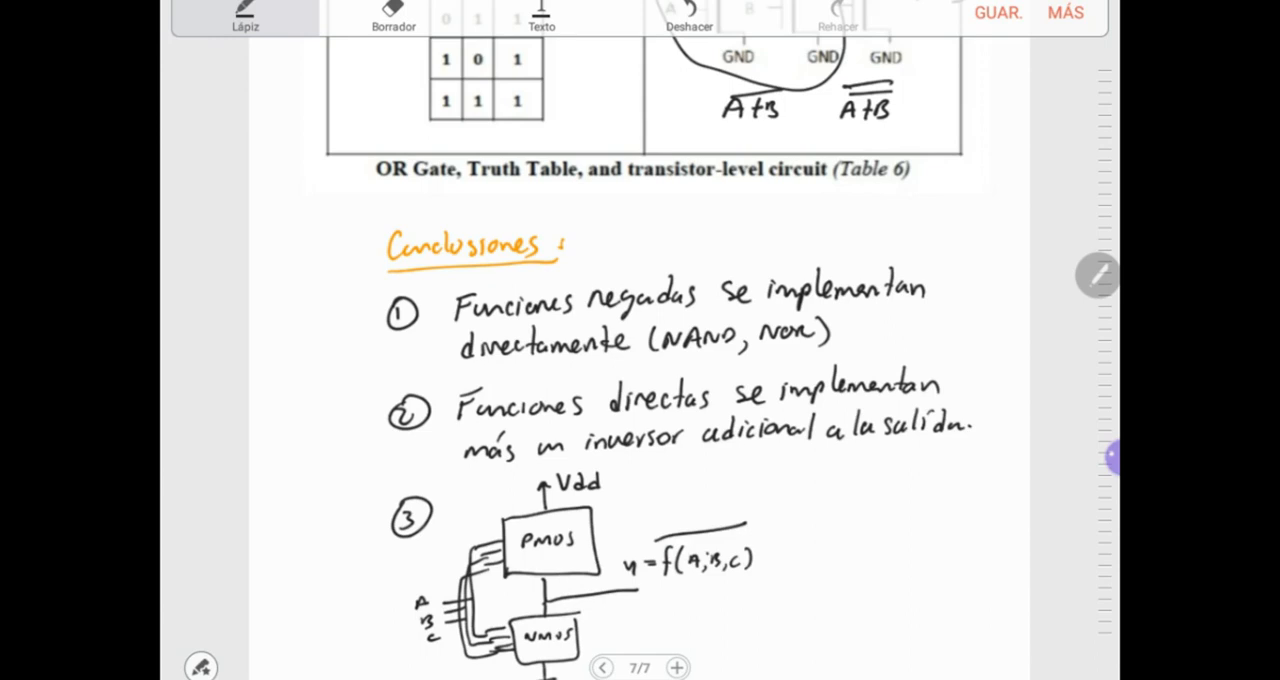
Add a circled fourth conclusion with the overlined product A·B·C and an arrow to the word "serie"
left_click_drag(768, 470, 776, 488)
mouse_move(780, 460)
left_mouse_down()
mouse_move(772, 498)
mouse_move(778, 460)
left_mouse_up()
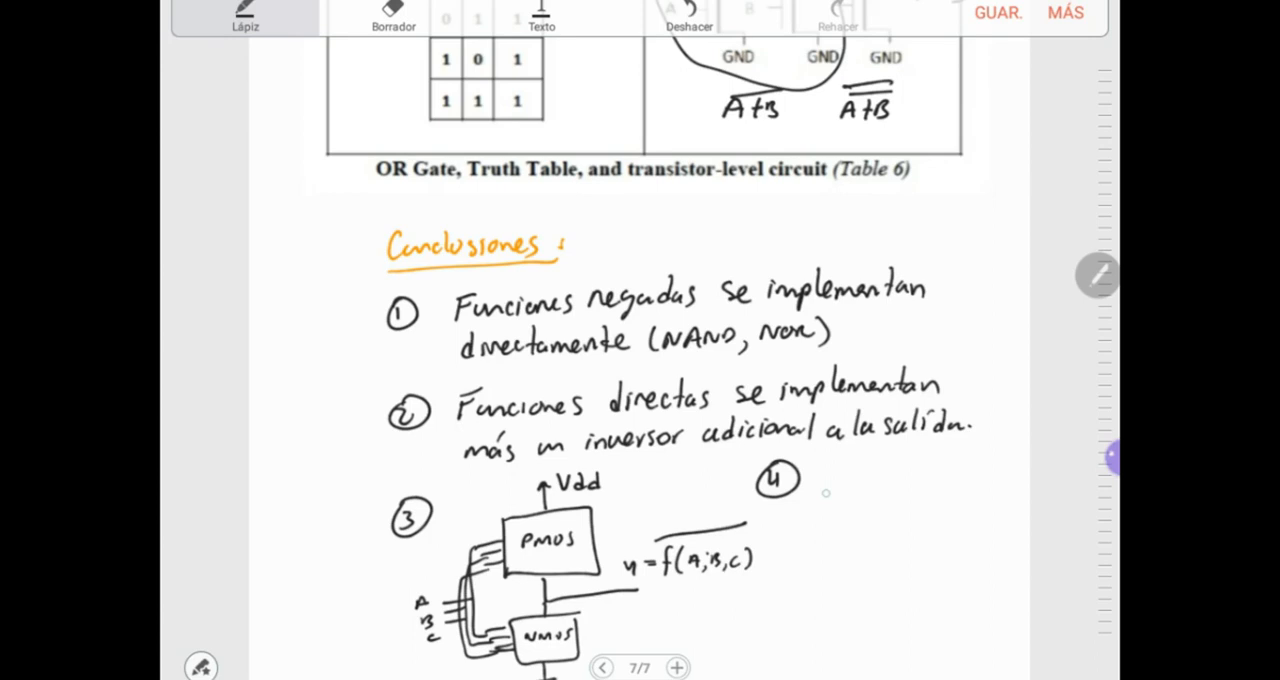
left_click_drag(824, 514, 852, 505)
left_click_drag(858, 496, 864, 514)
left_click_drag(884, 505, 896, 512)
left_click_drag(828, 489, 912, 486)
left_click_drag(843, 533, 950, 550)
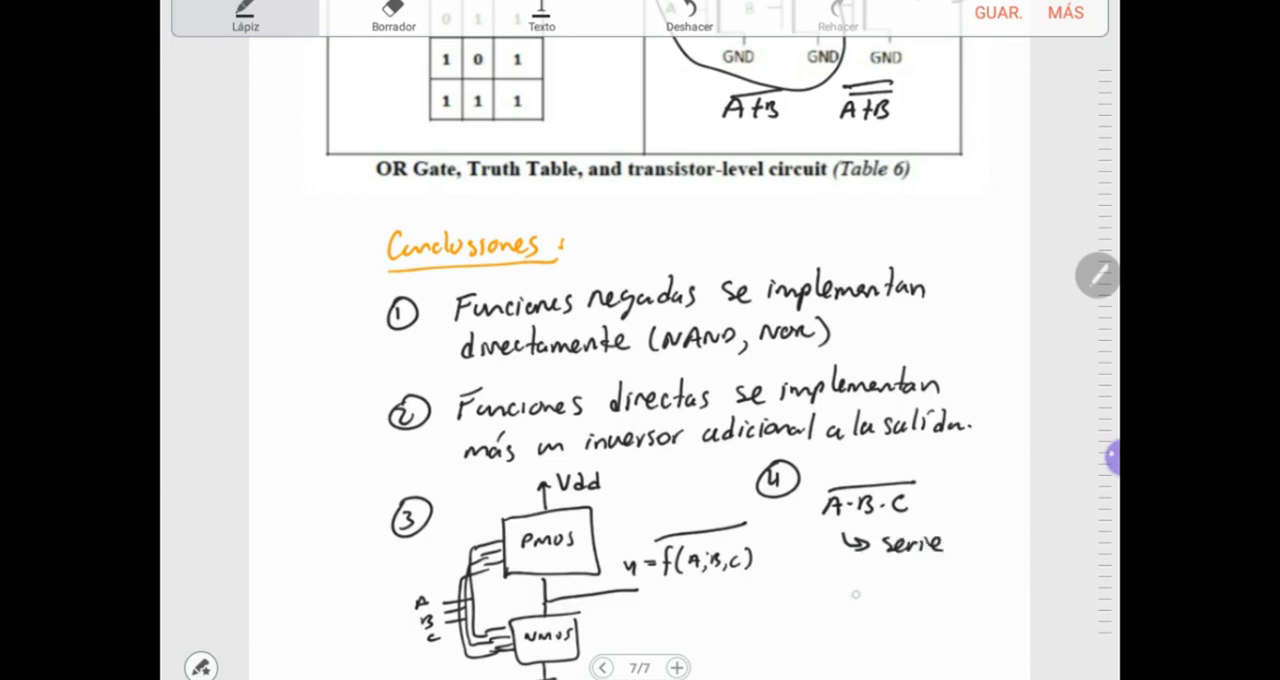
Sketch three transistors stacked in series beside the word "serie", with gates labelled A, B and C
mouse_move(982, 512)
left_mouse_down()
mouse_move(990, 560)
mouse_move(978, 592)
mouse_move(992, 606)
mouse_move(980, 632)
mouse_move(998, 640)
left_mouse_up()
left_click_drag(968, 544, 974, 598)
left_click_drag(970, 612, 978, 632)
mouse_move(968, 552)
left_mouse_down()
mouse_move(957, 553)
mouse_move(961, 623)
left_mouse_up()
left_click_drag(944, 571, 955, 571)
left_click_drag(945, 568, 949, 625)
Write the overlined sum A+B+C under the fourth conclusion and sketch three transistors connected in parallel beneath it
mouse_move(783, 610)
left_mouse_down()
mouse_move(774, 630)
mouse_move(790, 628)
left_mouse_up()
left_click_drag(778, 622, 789, 621)
mouse_move(801, 609)
left_mouse_down()
mouse_move(800, 626)
mouse_move(807, 618)
left_mouse_up()
mouse_move(814, 611)
left_mouse_down()
mouse_move(812, 625)
mouse_move(840, 624)
left_mouse_up()
left_click_drag(832, 619, 866, 627)
left_click_drag(778, 601, 862, 586)
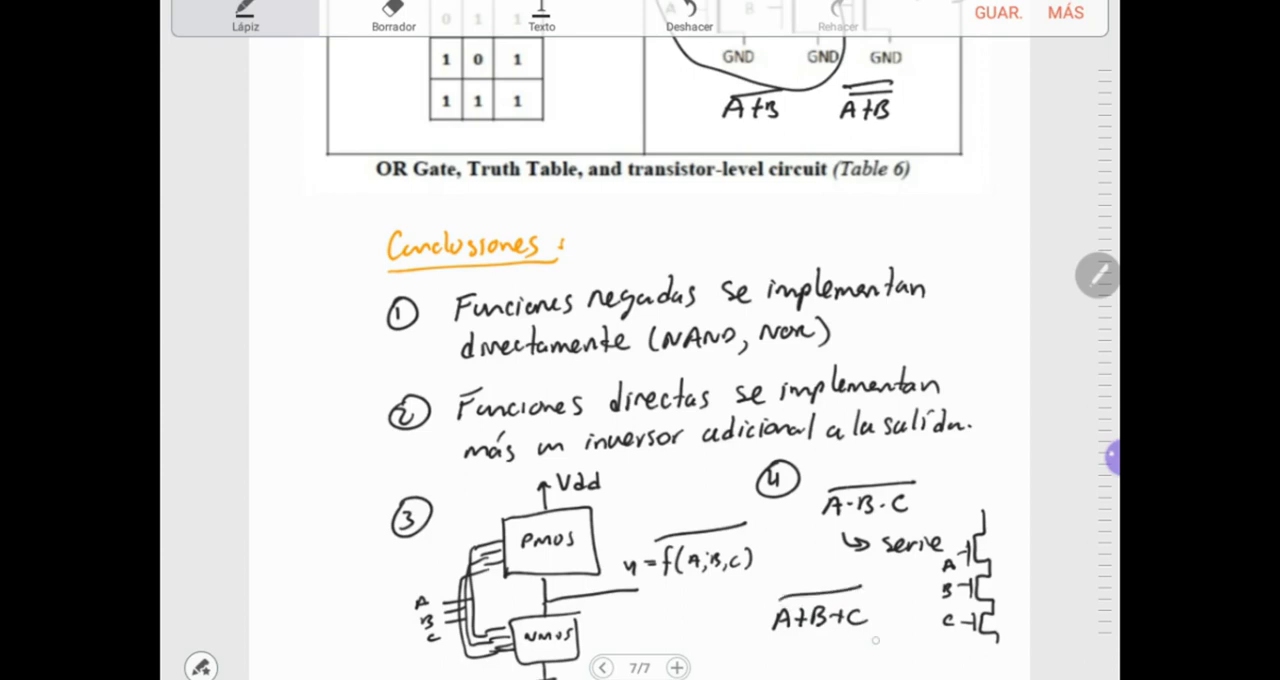
left_click_drag(796, 648, 784, 679)
mouse_move(838, 641)
left_mouse_down()
mouse_move(827, 670)
mouse_move(846, 679)
left_mouse_up()
mouse_move(882, 642)
left_mouse_down()
mouse_move(871, 672)
mouse_move(889, 679)
left_mouse_up()
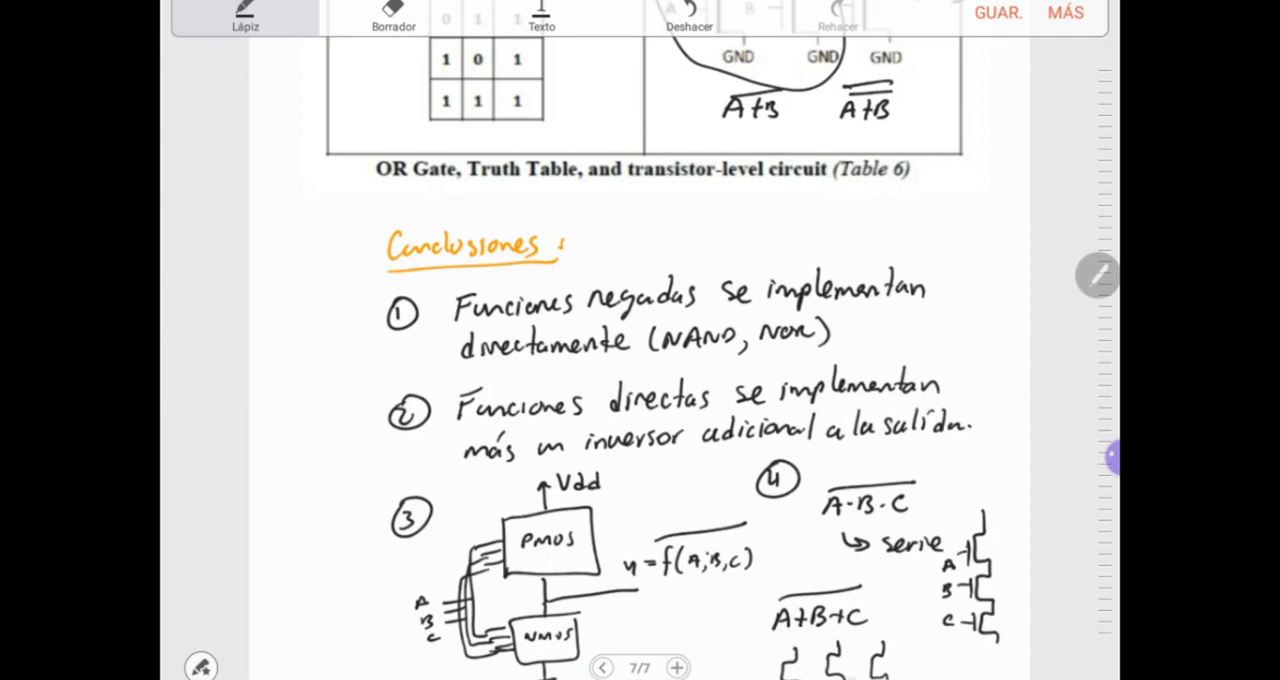
mouse_move(815, 644)
left_mouse_down()
mouse_move(805, 654)
mouse_move(880, 634)
left_mouse_up()
mouse_move(775, 660)
left_mouse_down()
mouse_move(775, 678)
mouse_move(865, 679)
left_mouse_up()
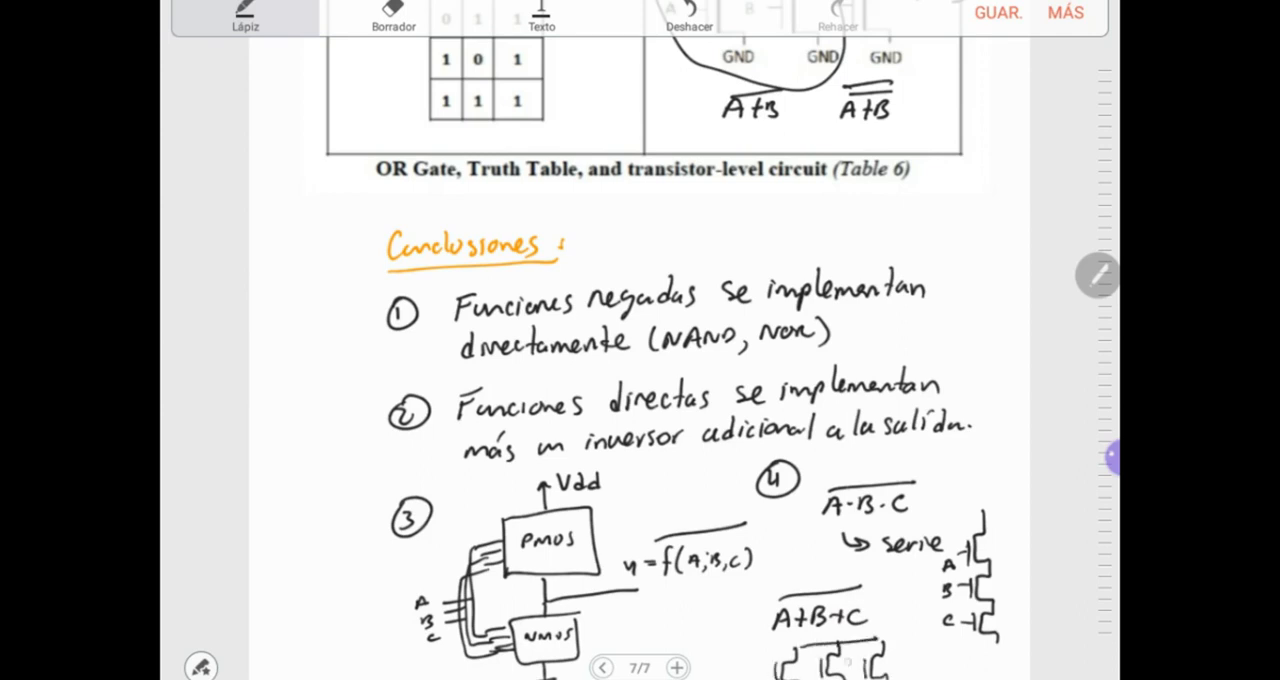
mouse_move(984, 644)
left_mouse_down()
mouse_move(1012, 639)
mouse_move(1000, 650)
left_mouse_up()
left_click_drag(992, 650, 1006, 656)
left_click(1112, 457)
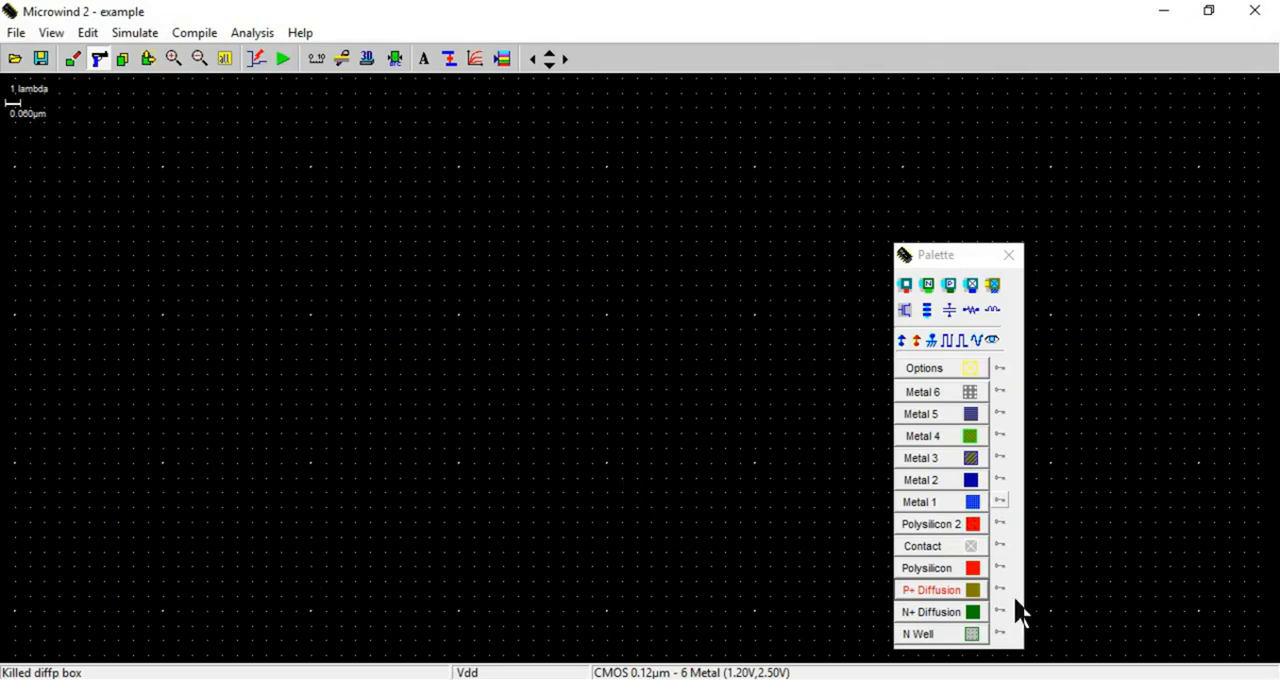
Switch to Microwind and draw a horizontal P+ diffusion strip of 20 x 4 lambda near the upper part of the empty layout
left_click(970, 592)
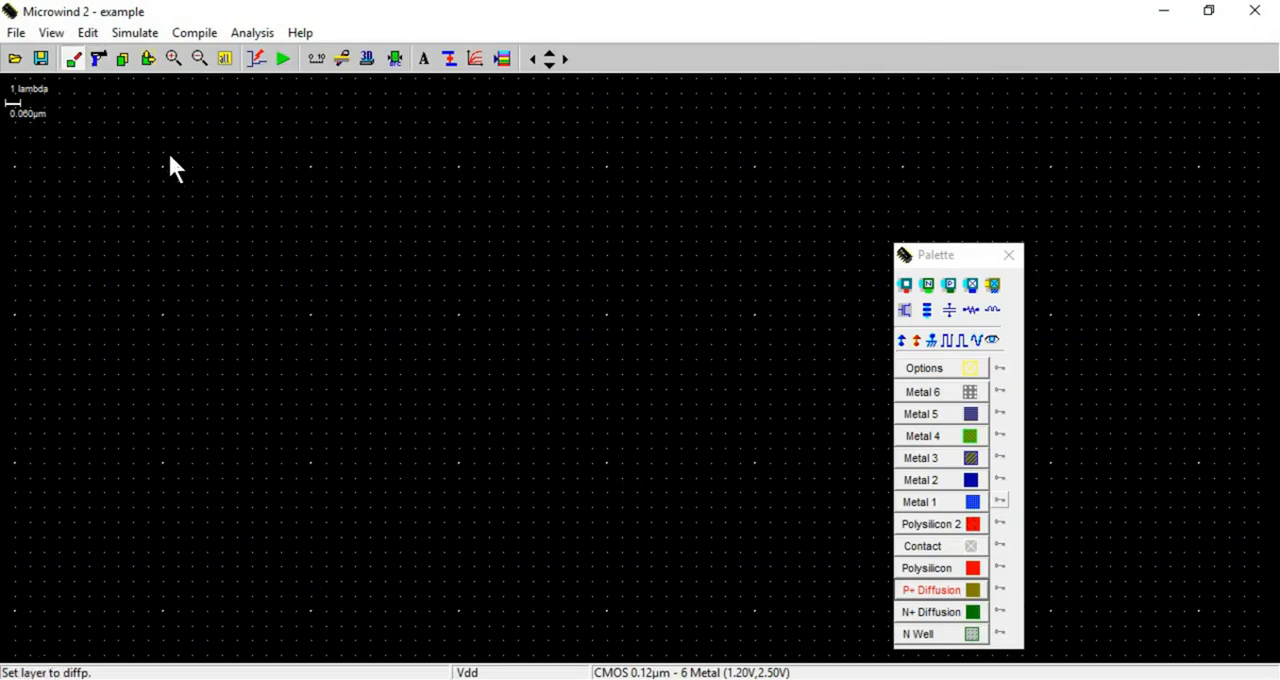
left_click_drag(163, 137, 325, 211)
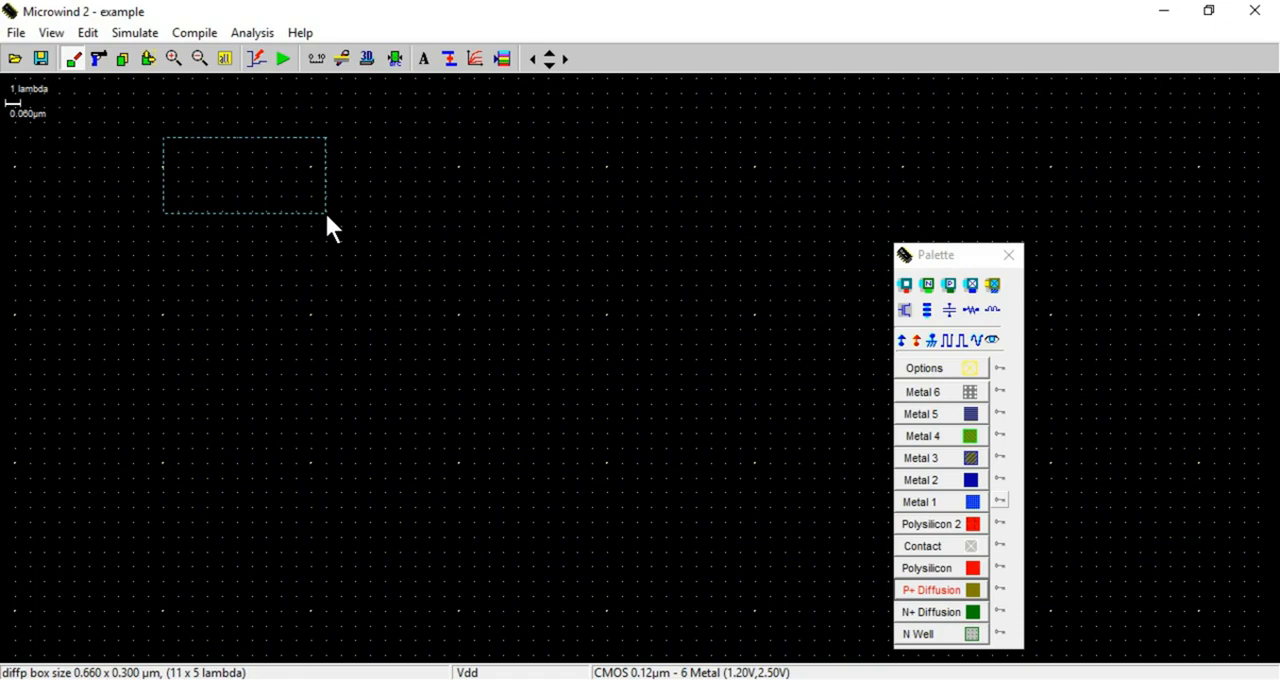
left_click_drag(325, 211, 341, 209)
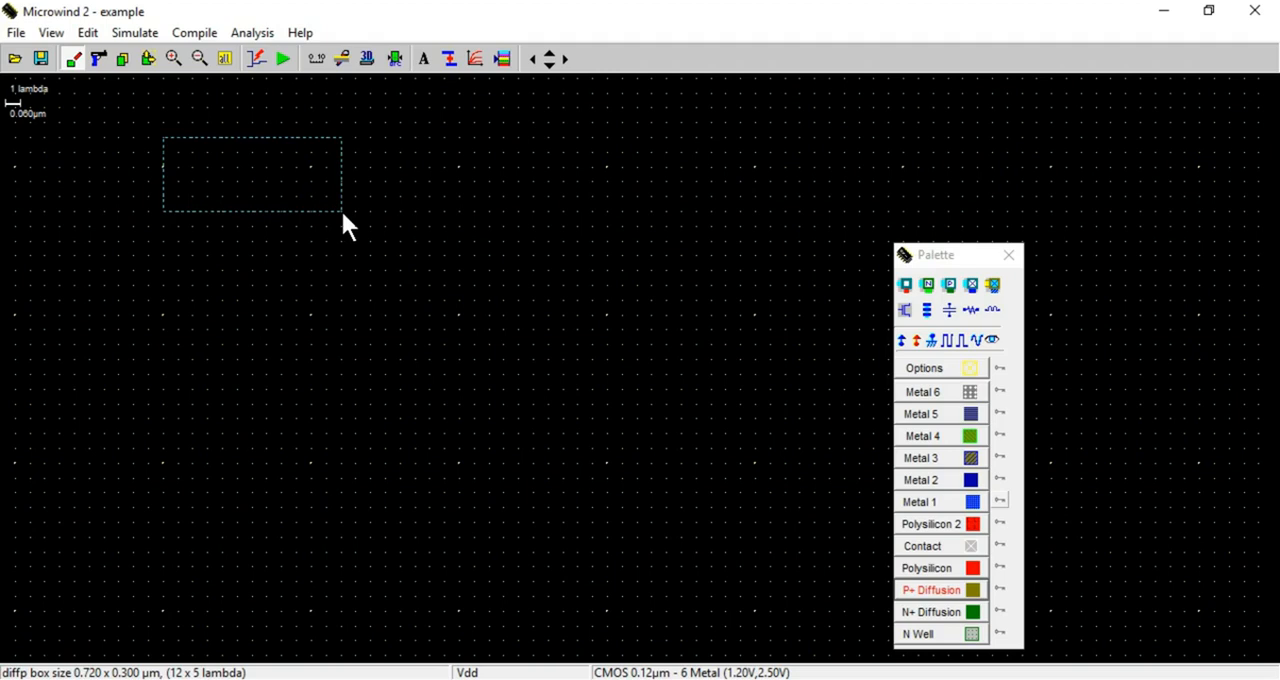
left_click_drag(341, 209, 461, 198)
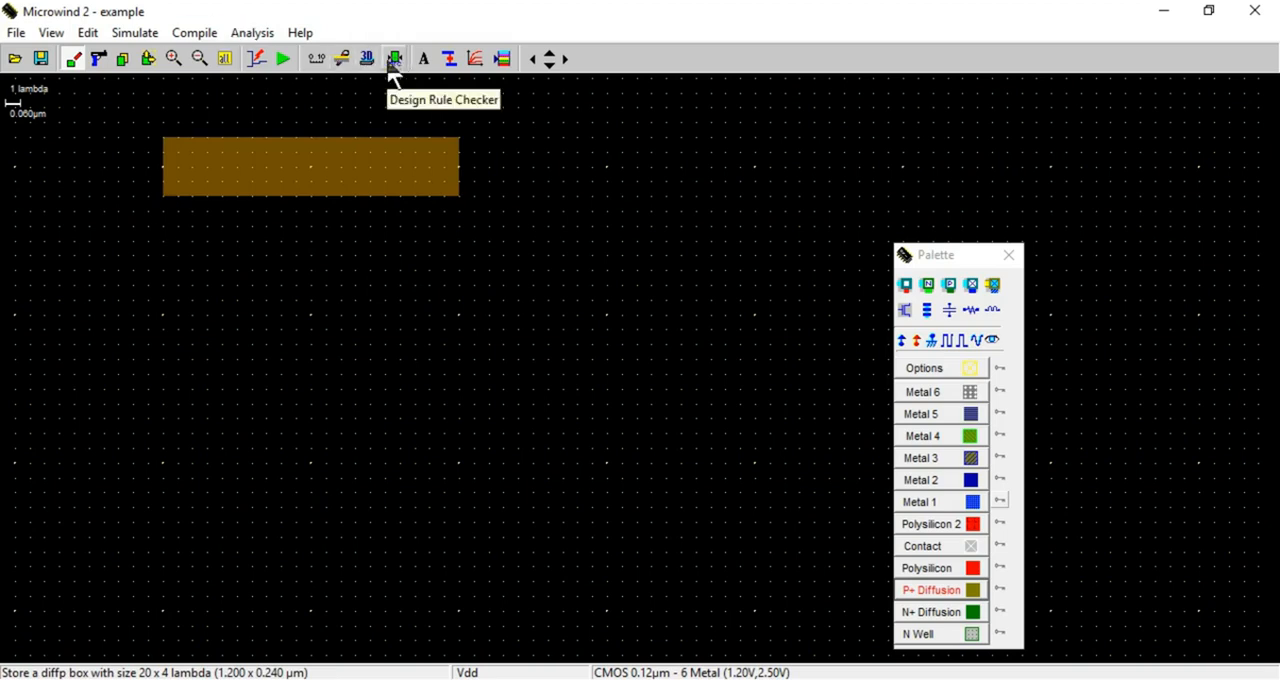
Add a 14 lambda ruler down from the P+ diffusion strip and draw an aligned 20 x 4 lambda N+ diffusion strip below it
left_click(316, 60)
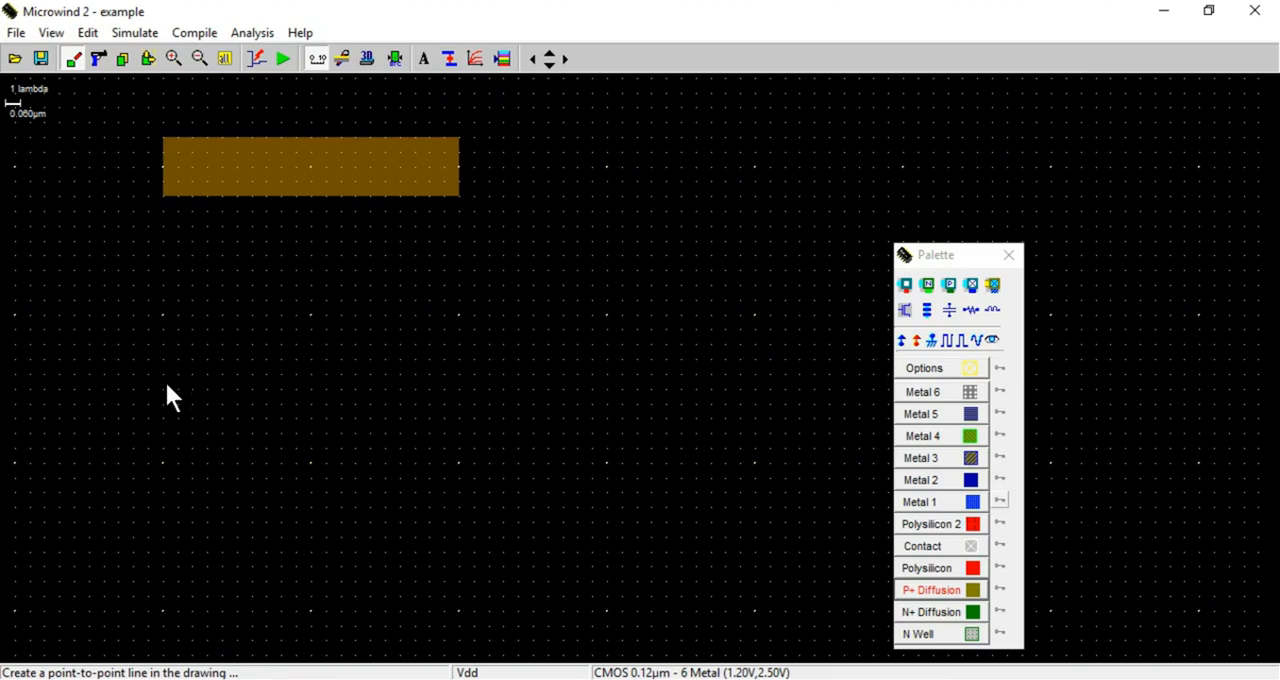
left_click_drag(163, 405, 164, 201)
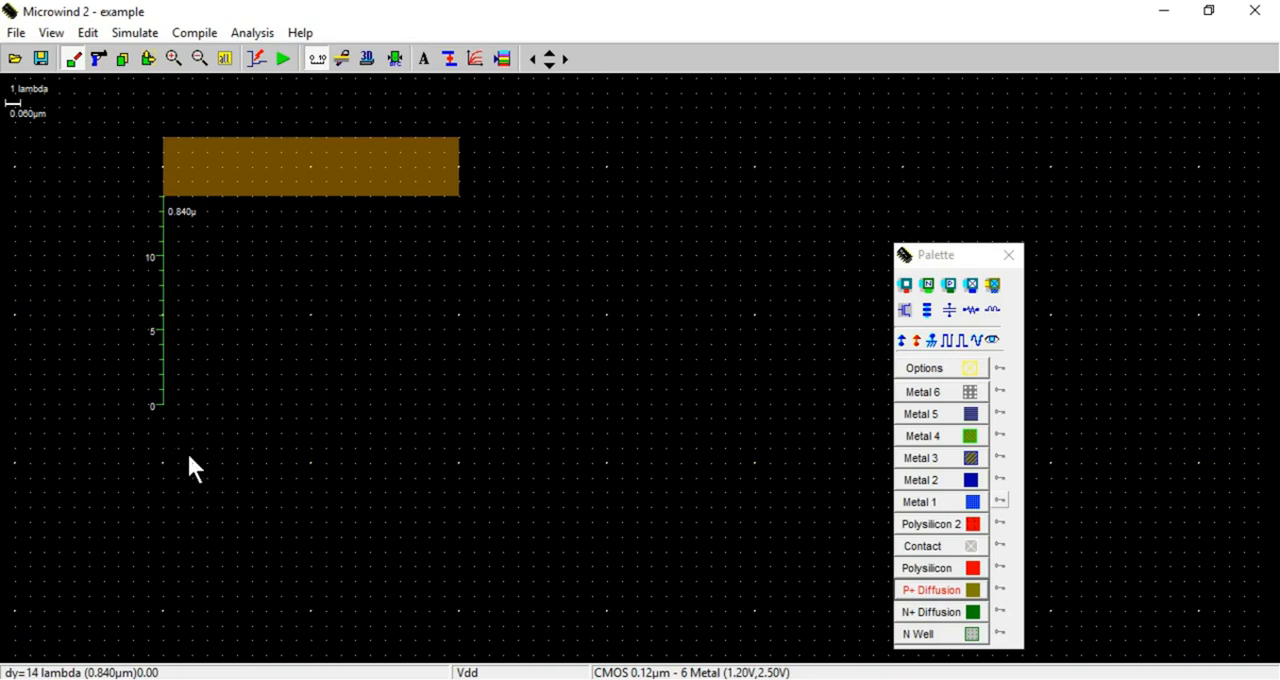
left_click(972, 613)
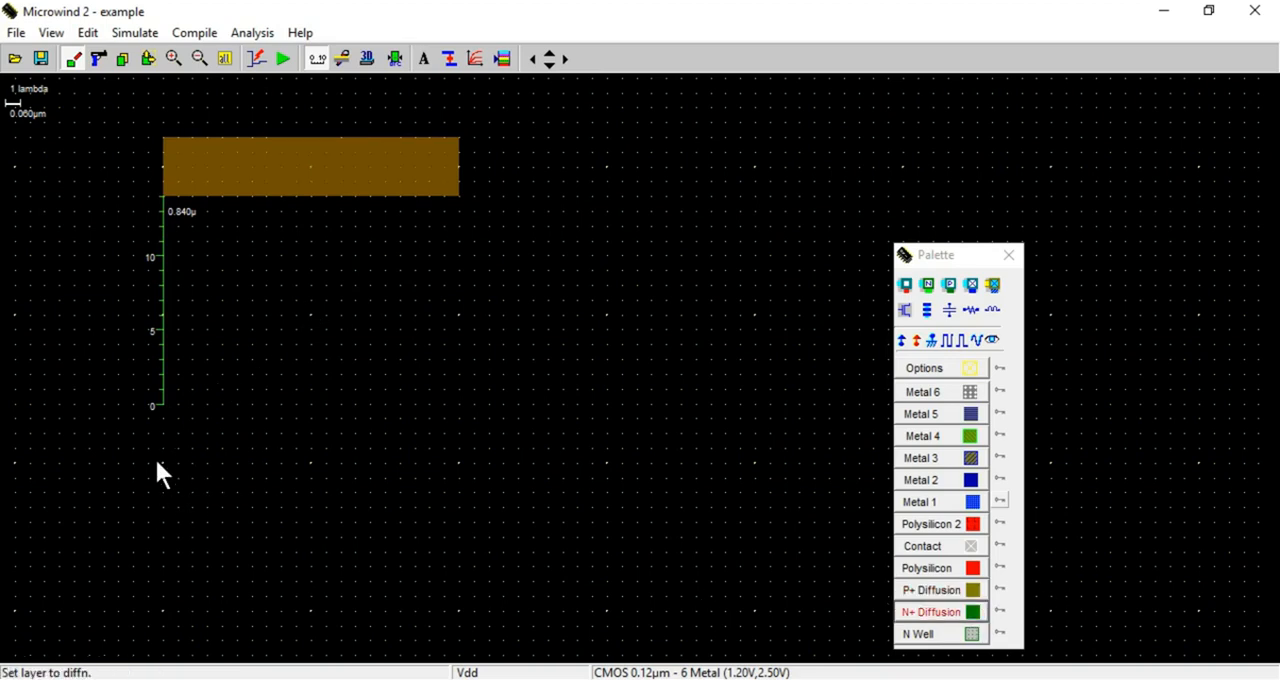
left_click_drag(163, 463, 461, 519)
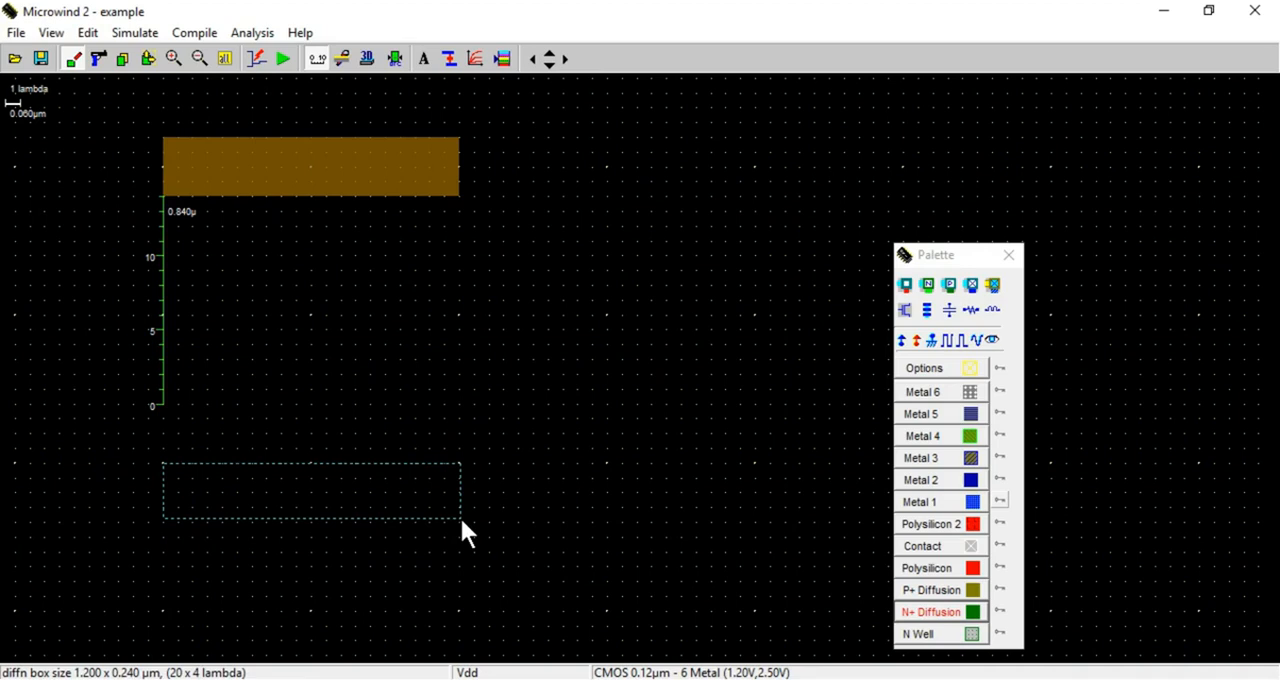
left_click_drag(461, 519, 461, 519)
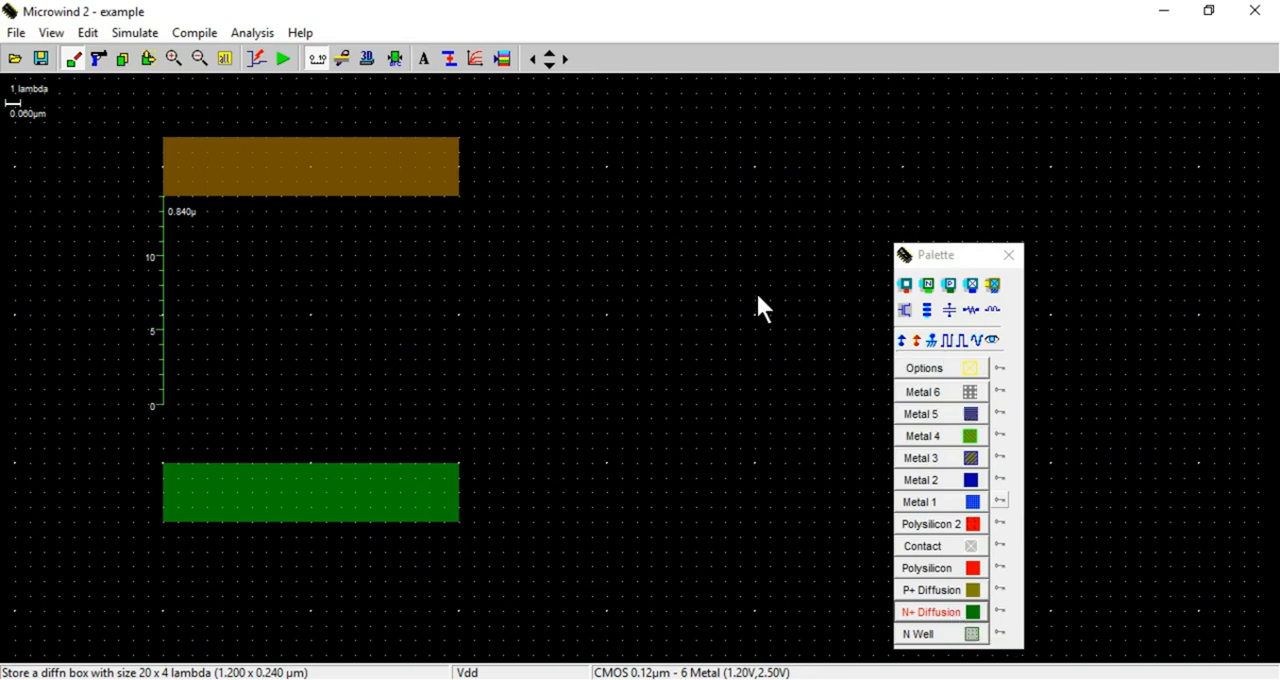
Place three P+ diff/Metal 1 contacts on the P+ diffusion strip, one at each end and one in the middle
left_click(950, 287)
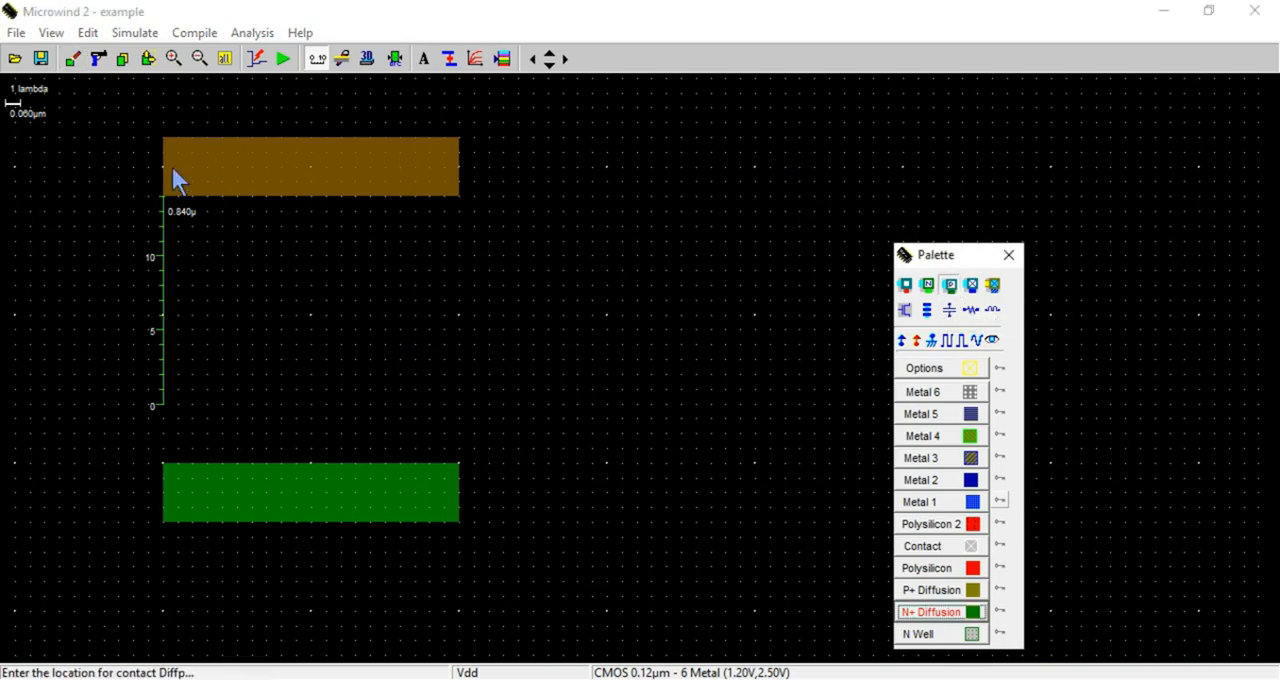
left_click(196, 178)
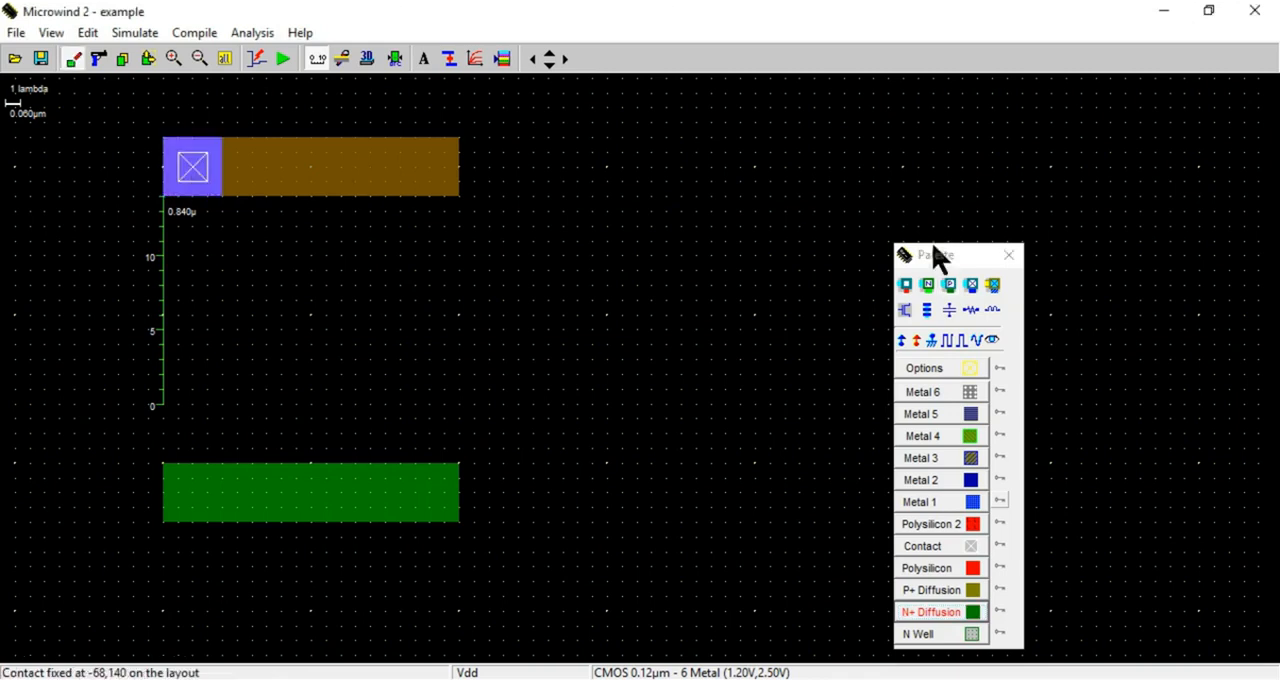
left_click(951, 288)
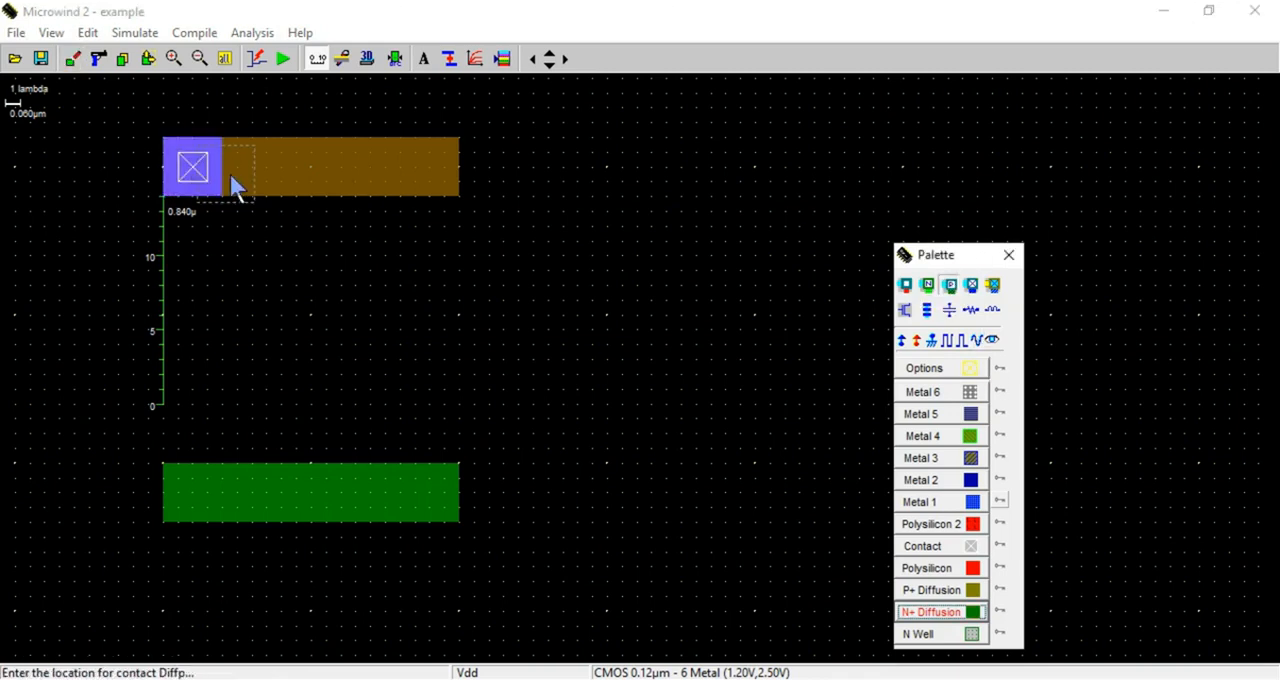
left_click(313, 168)
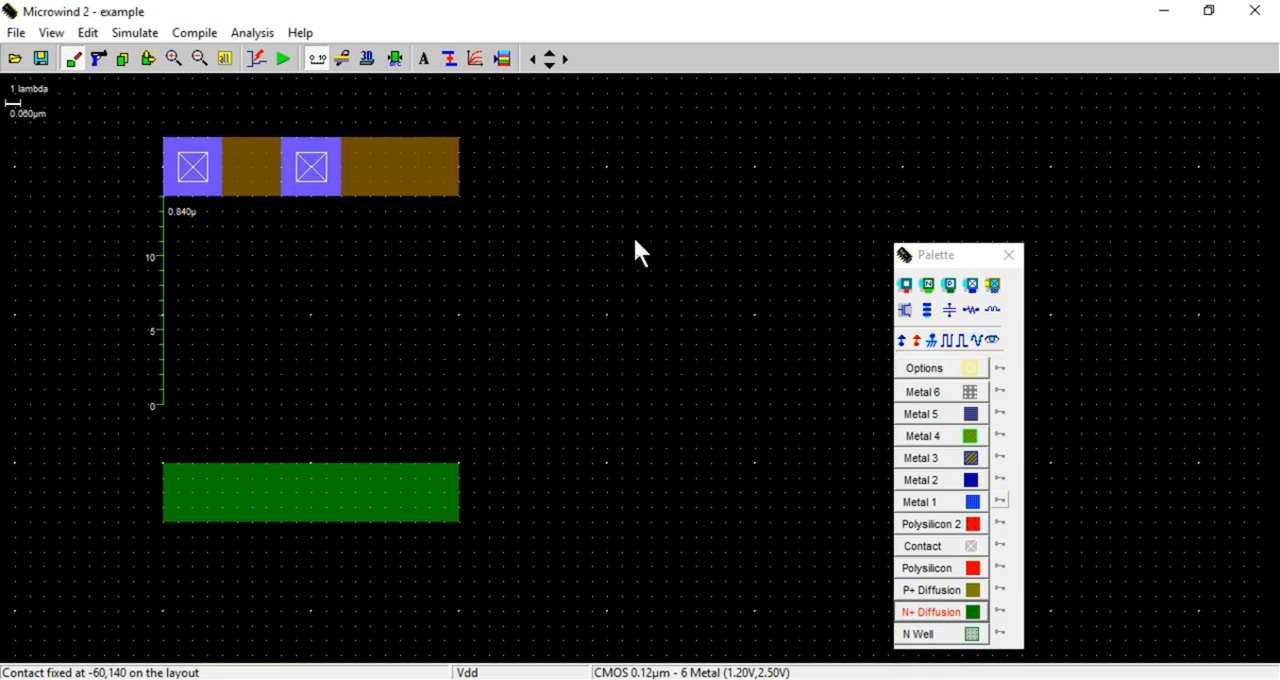
left_click(952, 287)
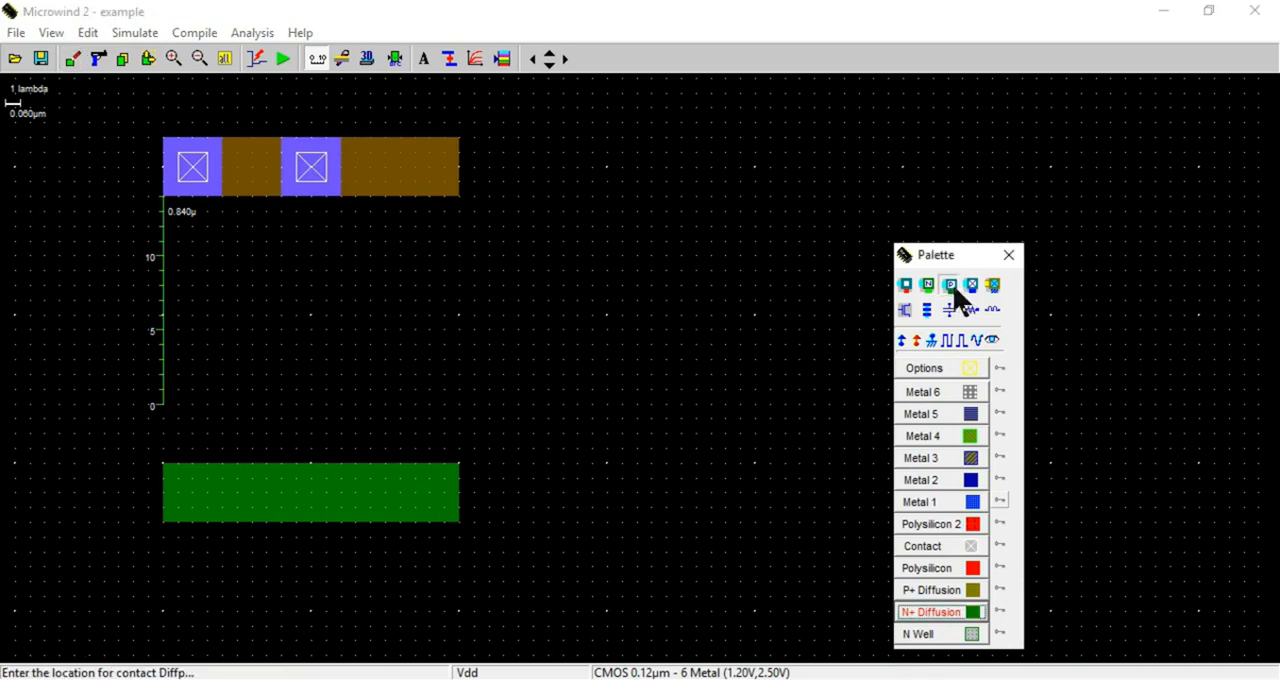
left_click(432, 177)
Place three N+ diff/Metal 1 contacts on the N+ diffusion strip, aligned below the P+ contacts
left_click(928, 286)
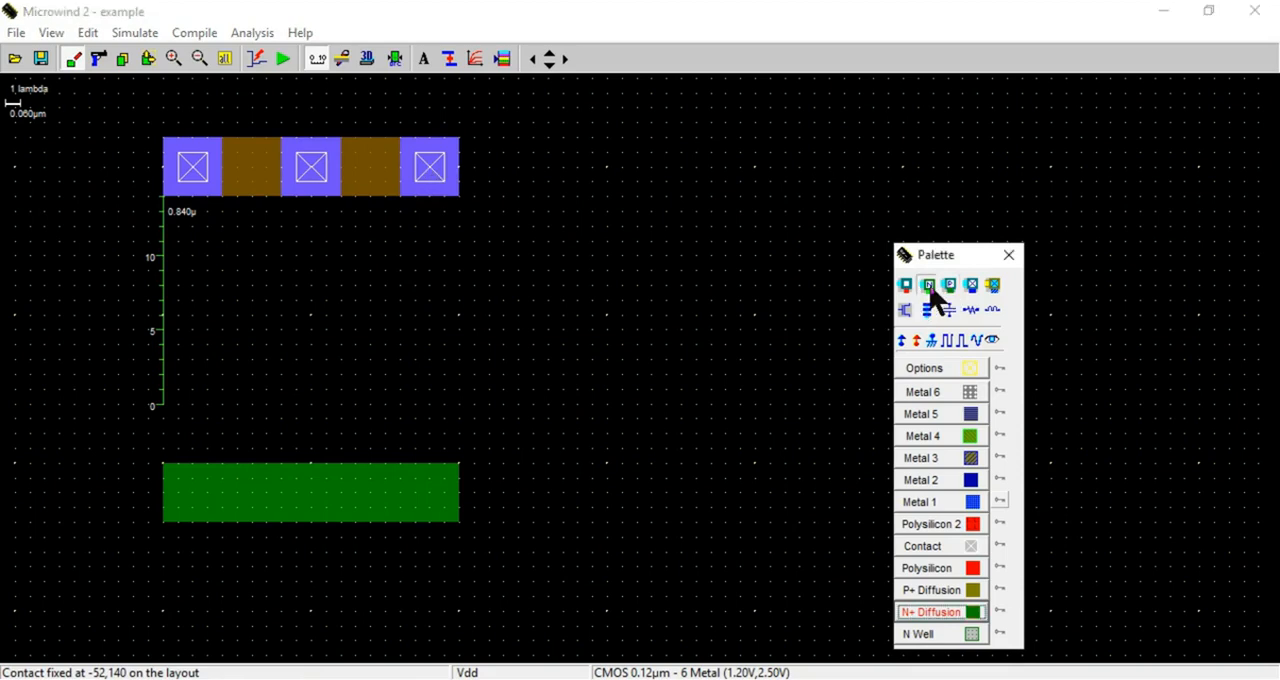
left_click(197, 505)
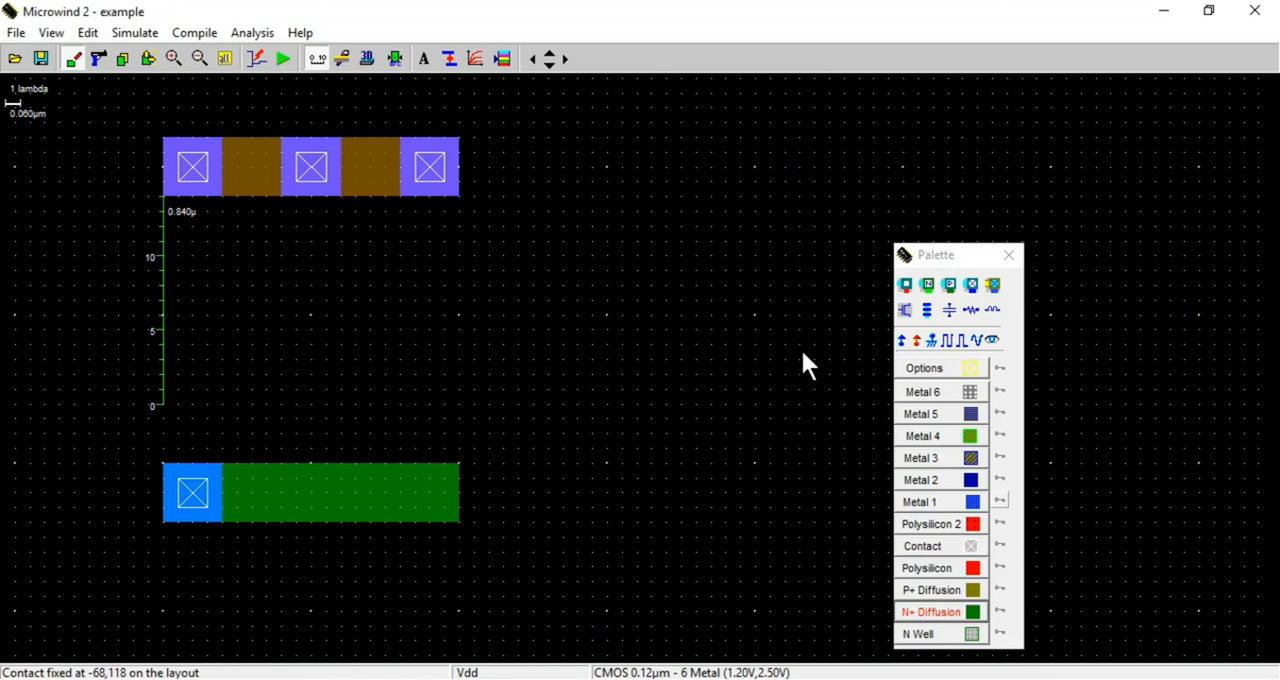
left_click(932, 286)
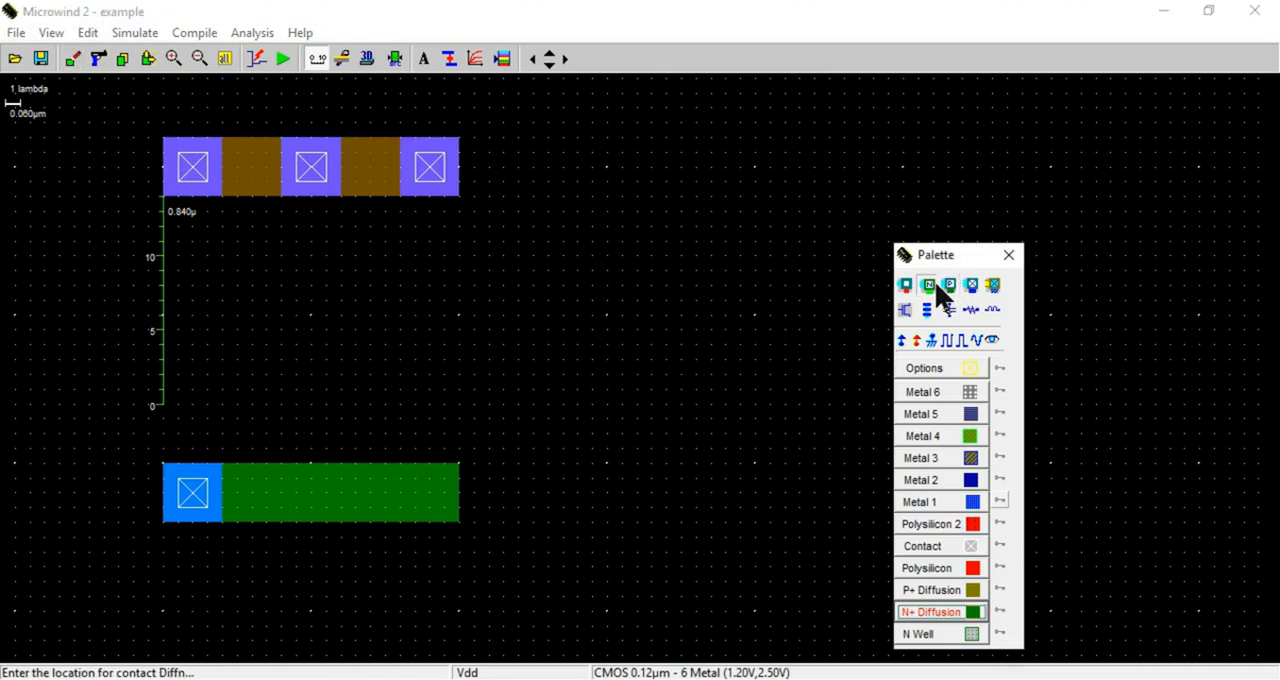
left_click(312, 505)
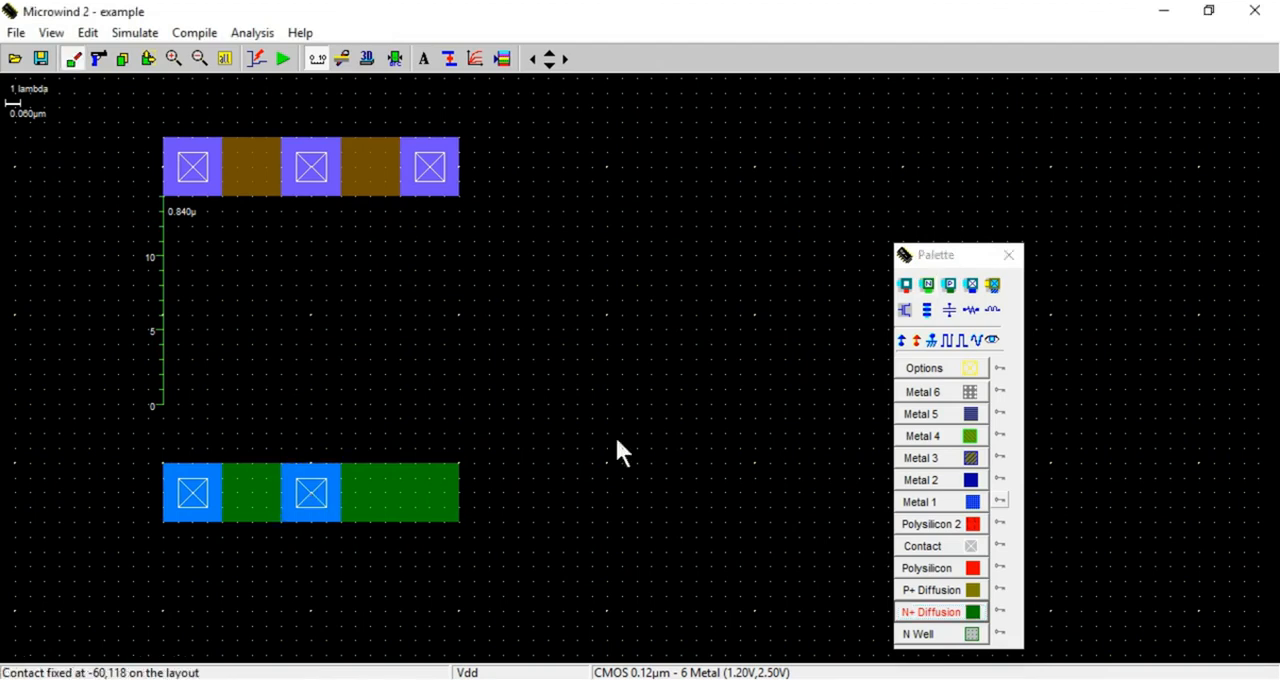
left_click(930, 287)
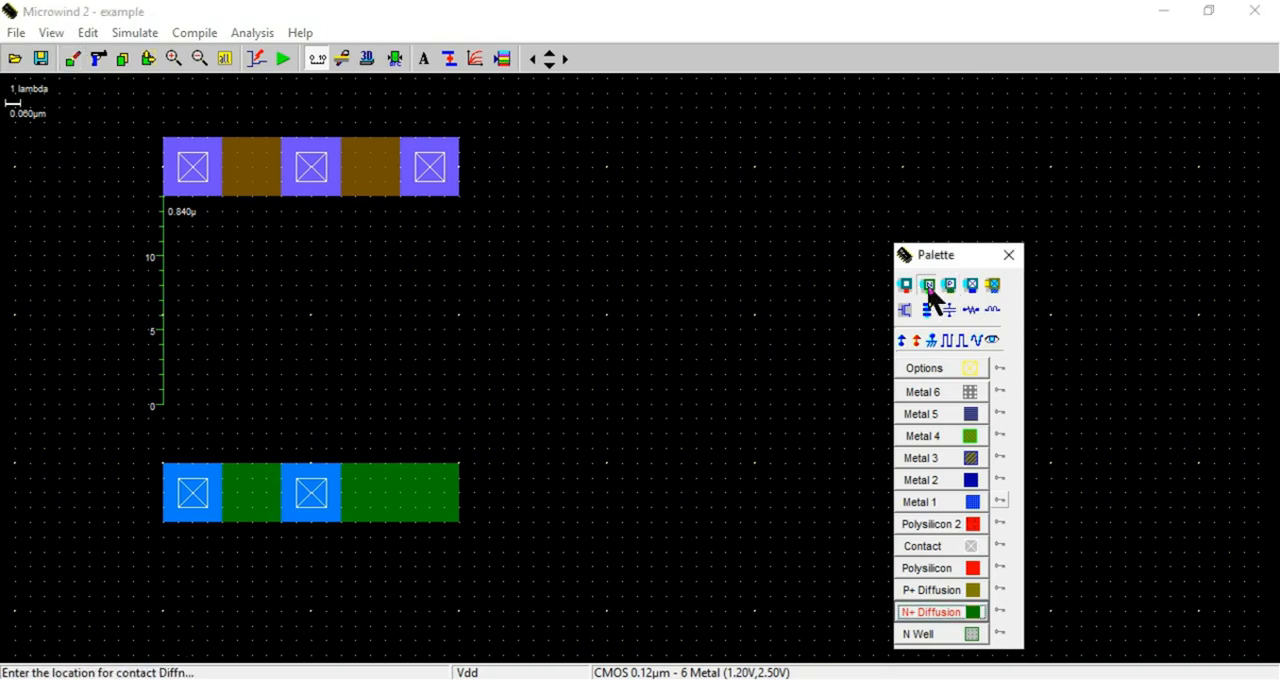
left_click(430, 505)
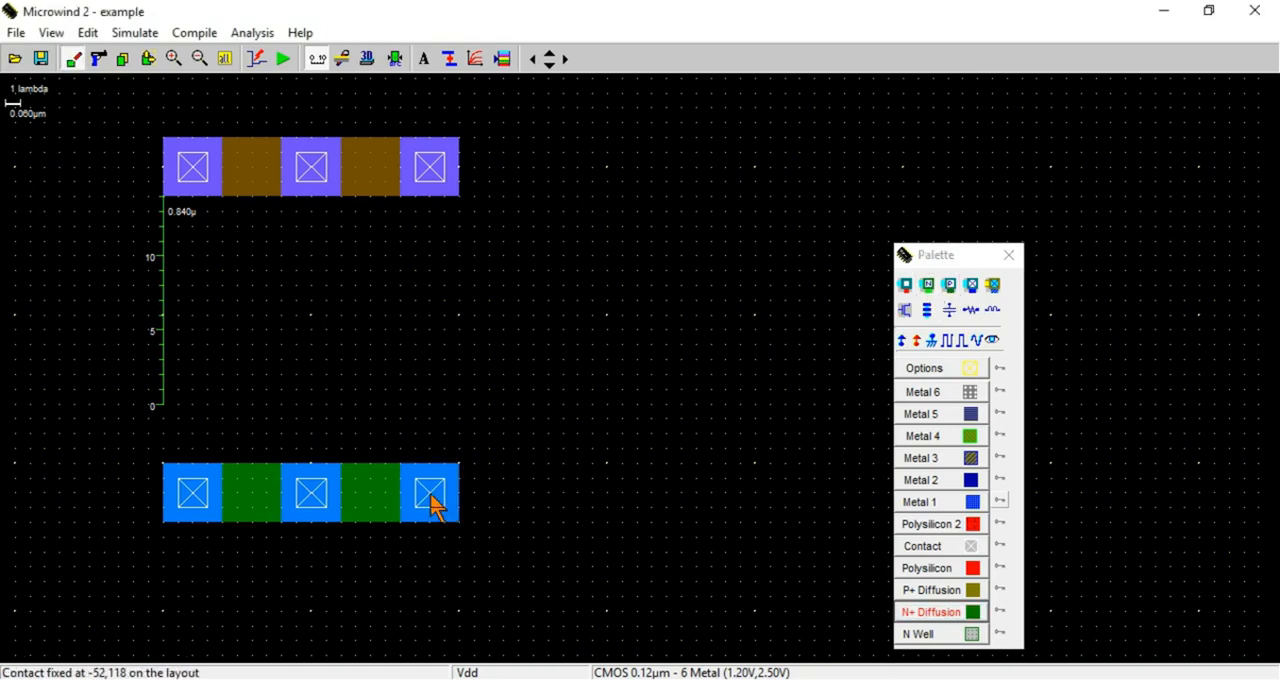
Draw two vertical polysilicon gates of 2 x 35 lambda across both diffusion strips, each centred between neighbouring contacts
left_click(967, 572)
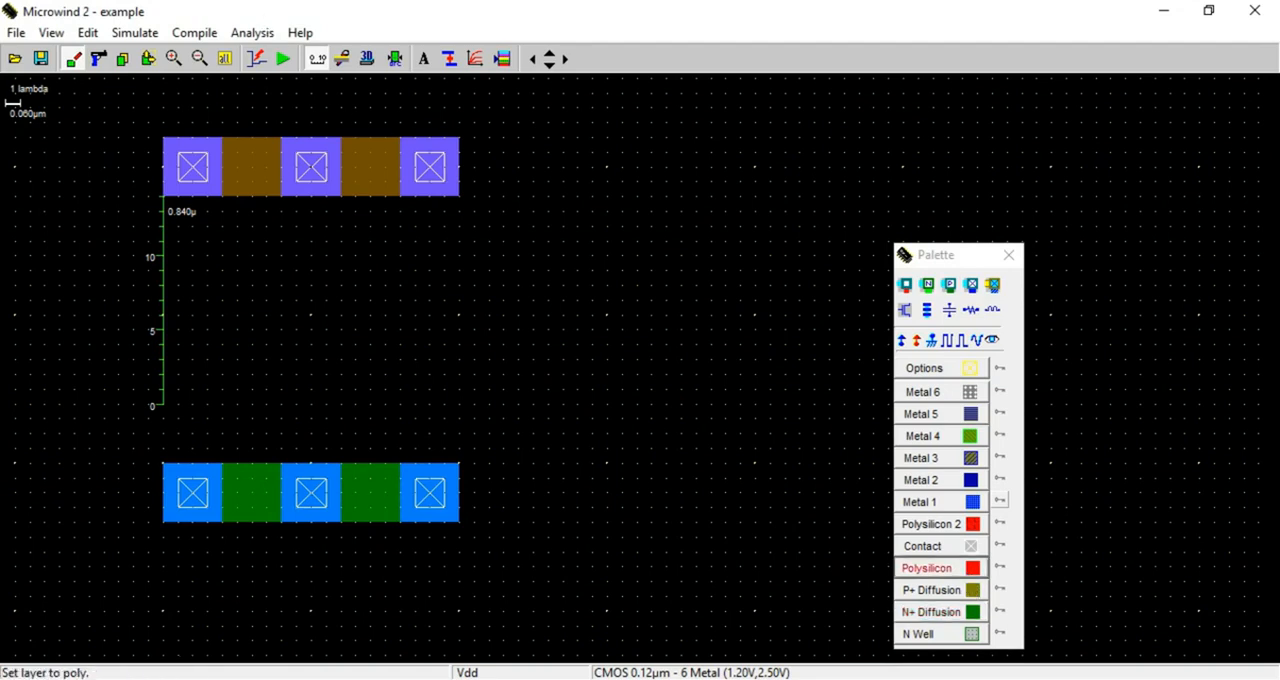
left_click_drag(237, 78, 266, 597)
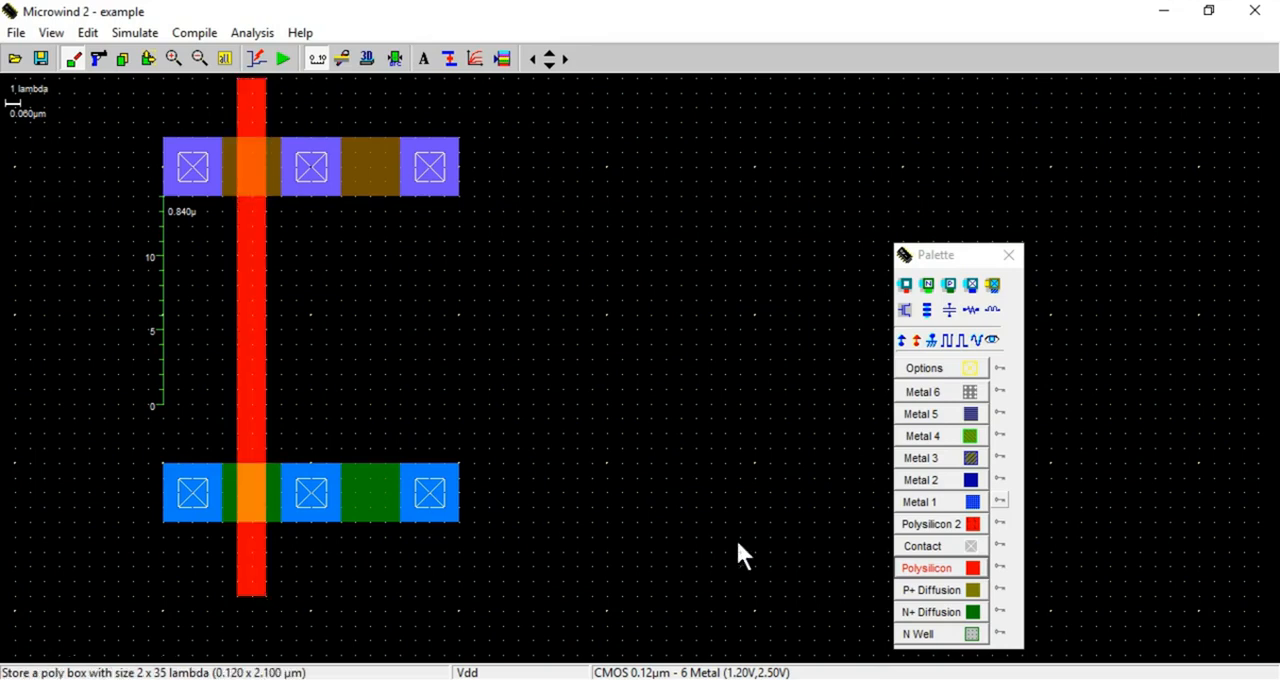
left_click(962, 570)
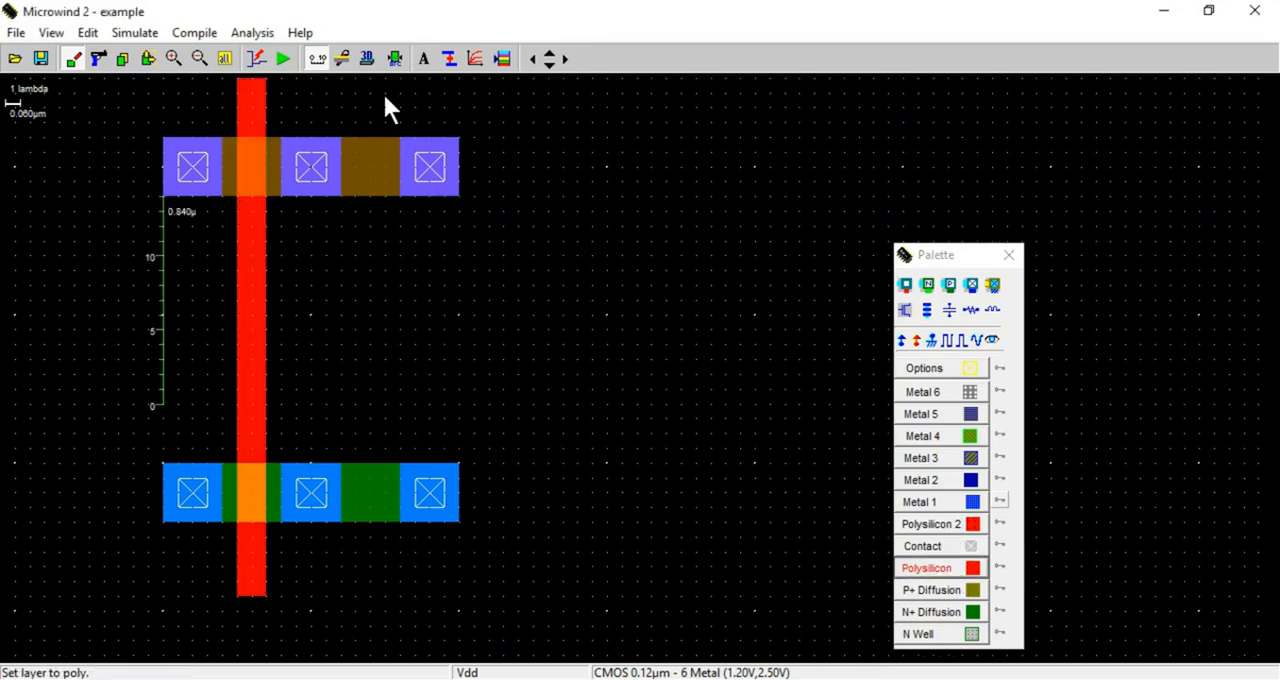
mouse_move(384, 174)
left_mouse_down()
mouse_move(414, 370)
mouse_move(374, 517)
mouse_move(382, 596)
left_mouse_up()
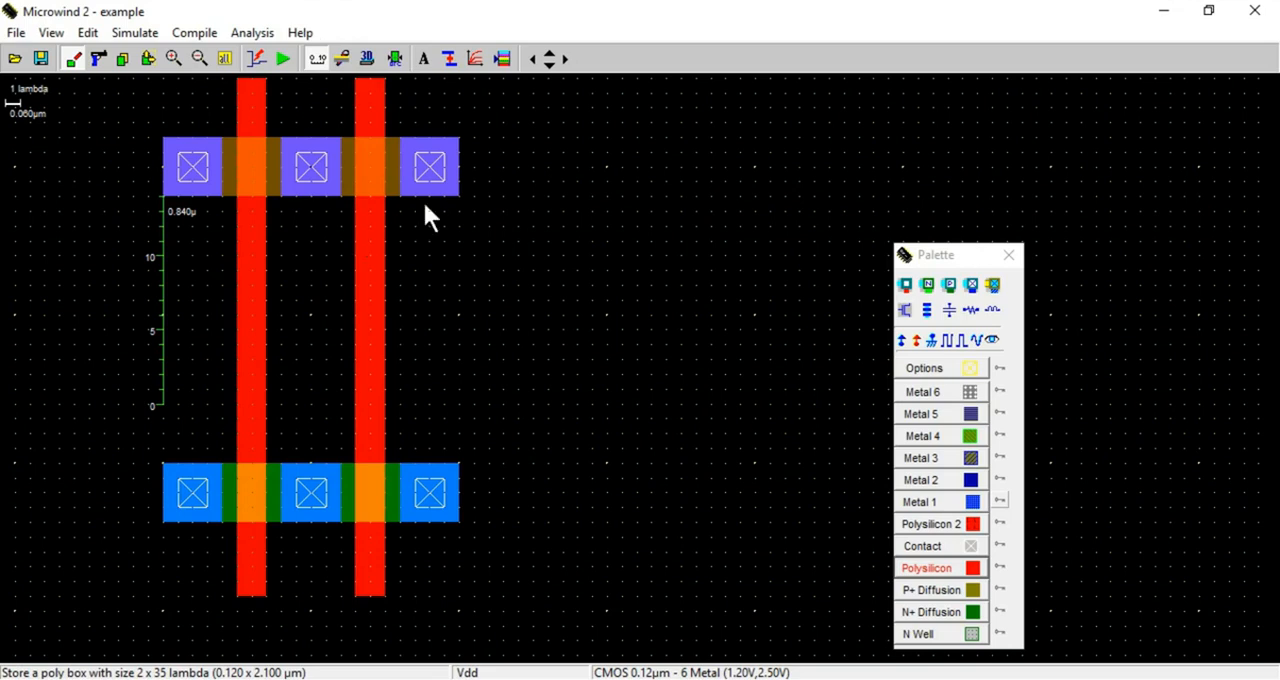
Clear the ruler from the layout and move the Microwind window down to uncover the PDF's NAND gate transistor-level circuit
left_click(314, 61)
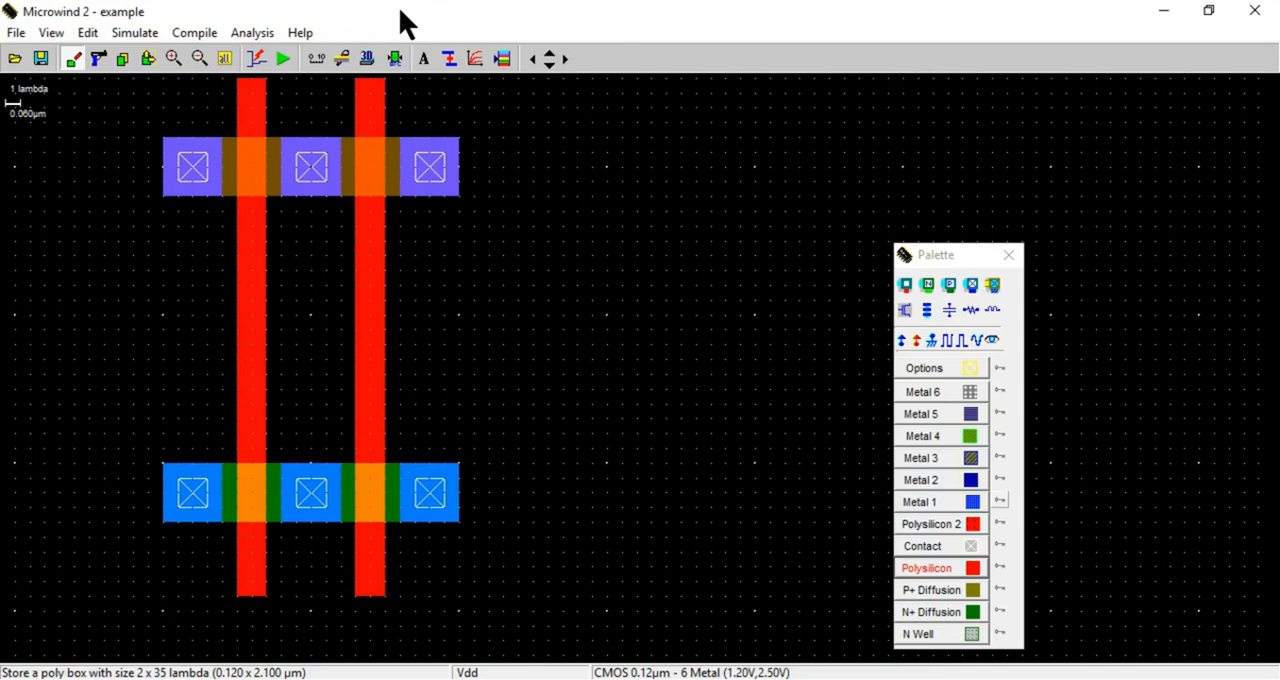
left_click_drag(371, 23, 586, 417)
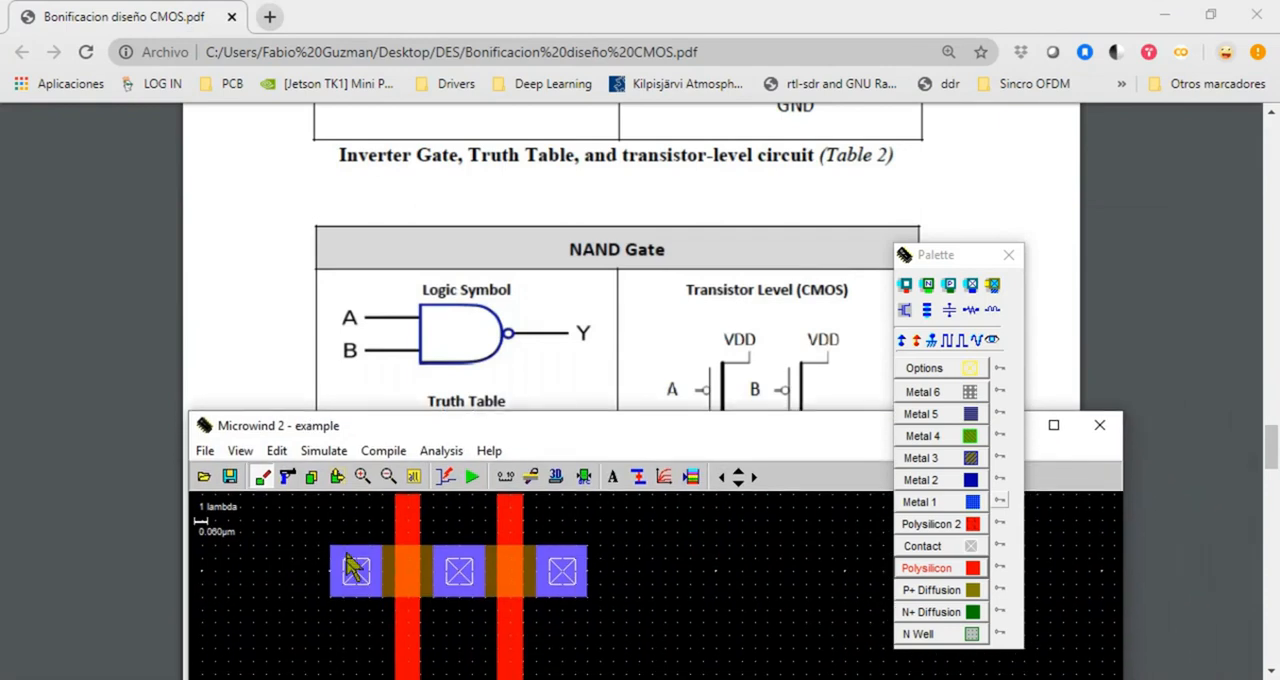
left_click_drag(790, 425, 824, 488)
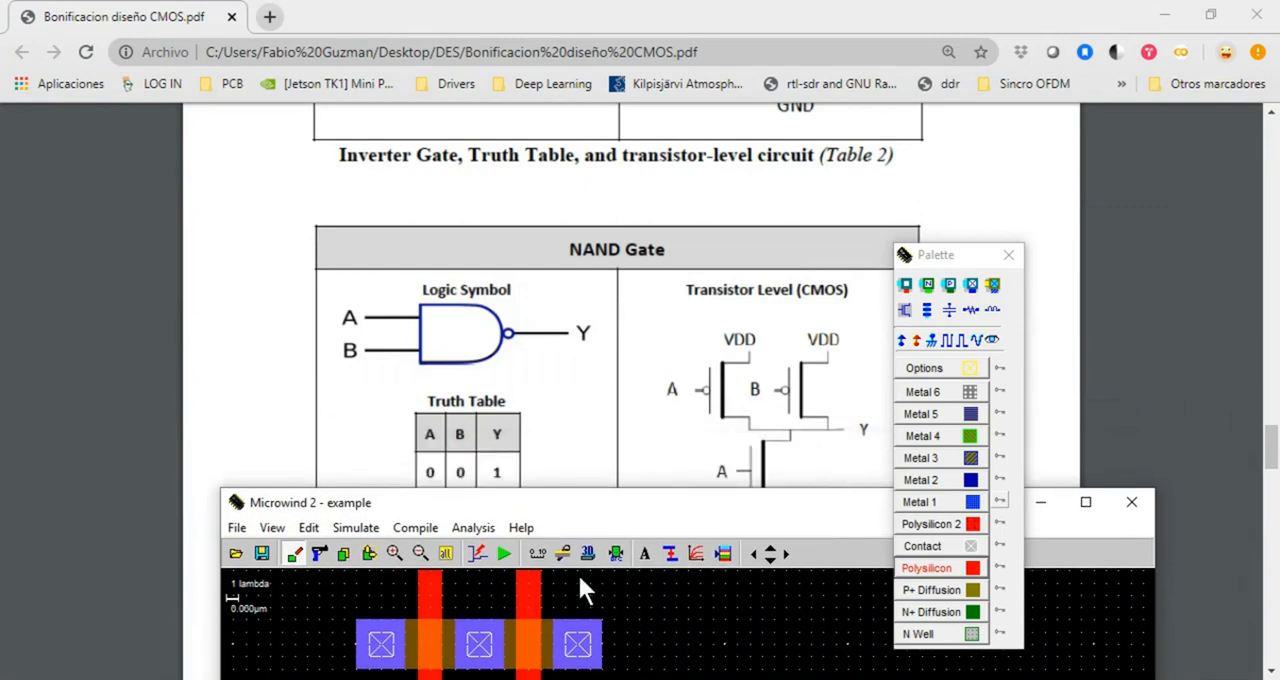
Draw Metal 1 columns up from the two outer P+ contacts and join their upper ends with a horizontal Metal 1 bar
left_click_drag(583, 501, 552, 373)
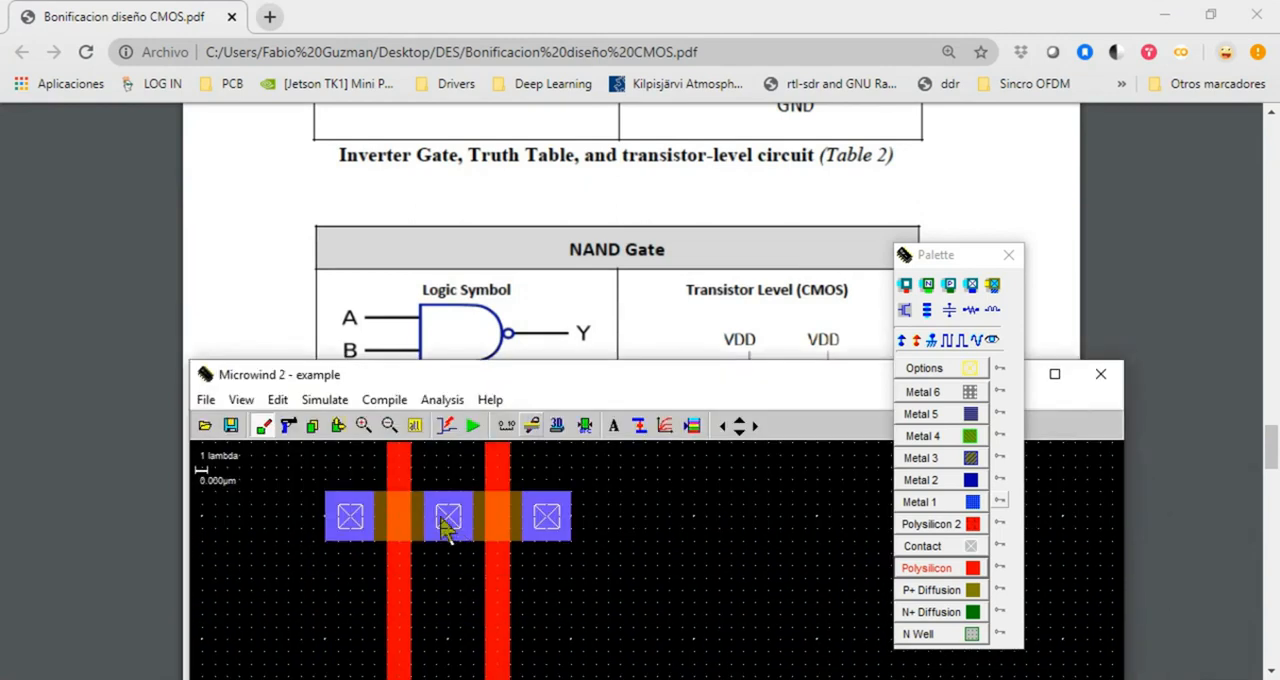
left_click_drag(482, 367, 534, 463)
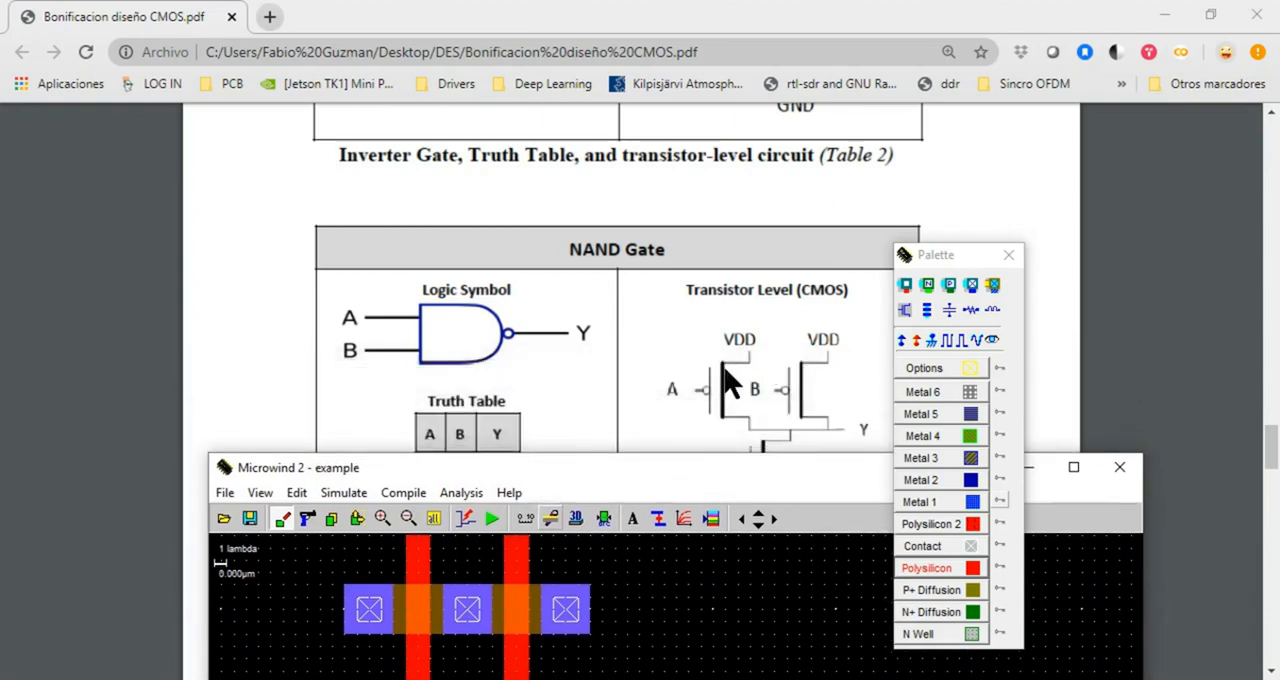
left_click_drag(579, 467, 557, 180)
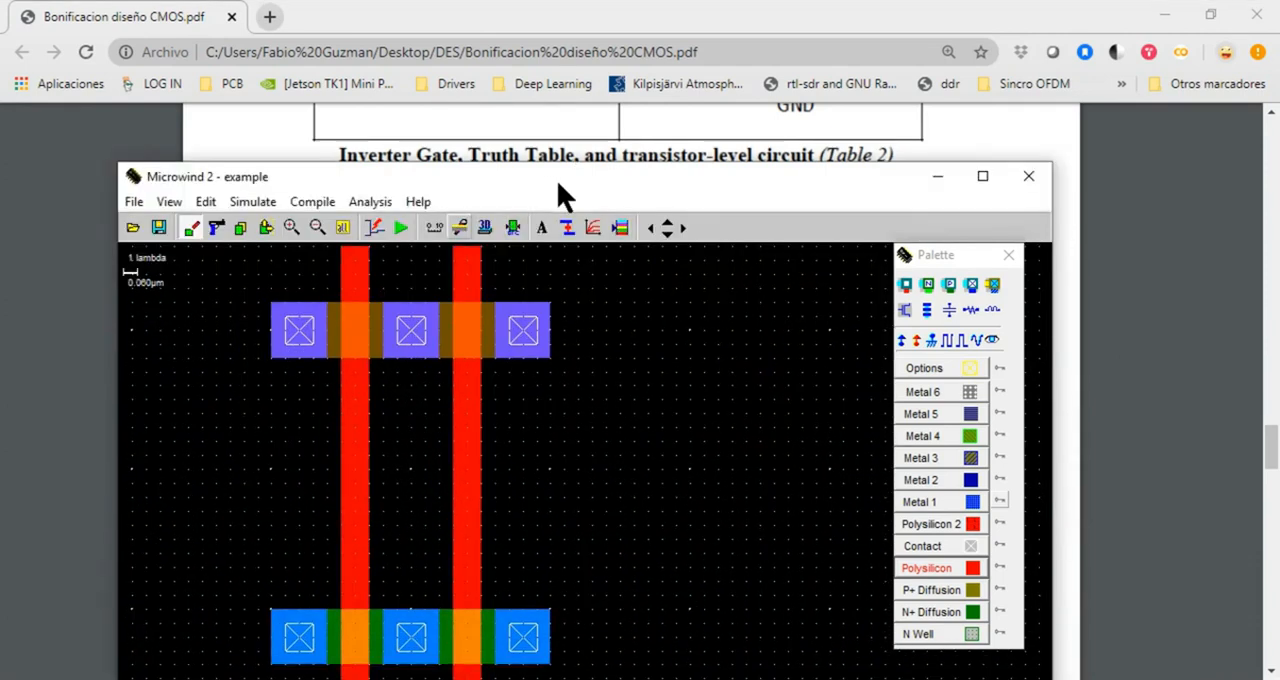
left_click(667, 222)
left_click(667, 222)
left_click(962, 502)
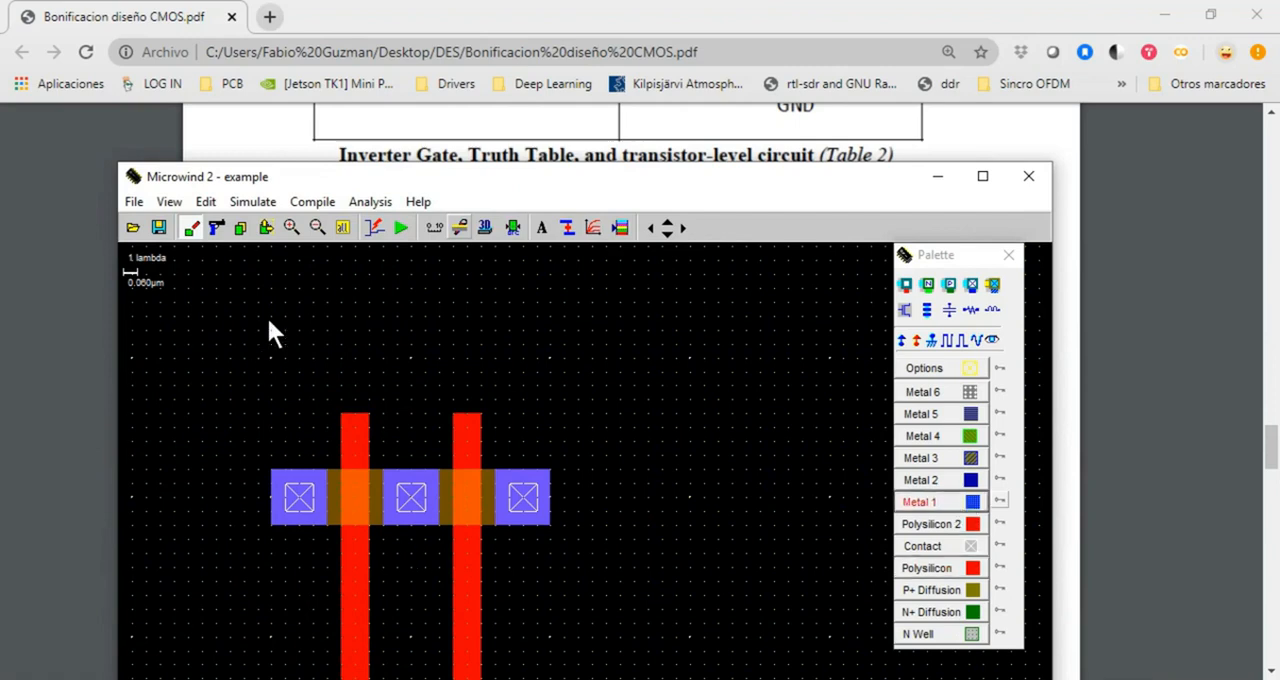
left_click_drag(271, 302, 328, 474)
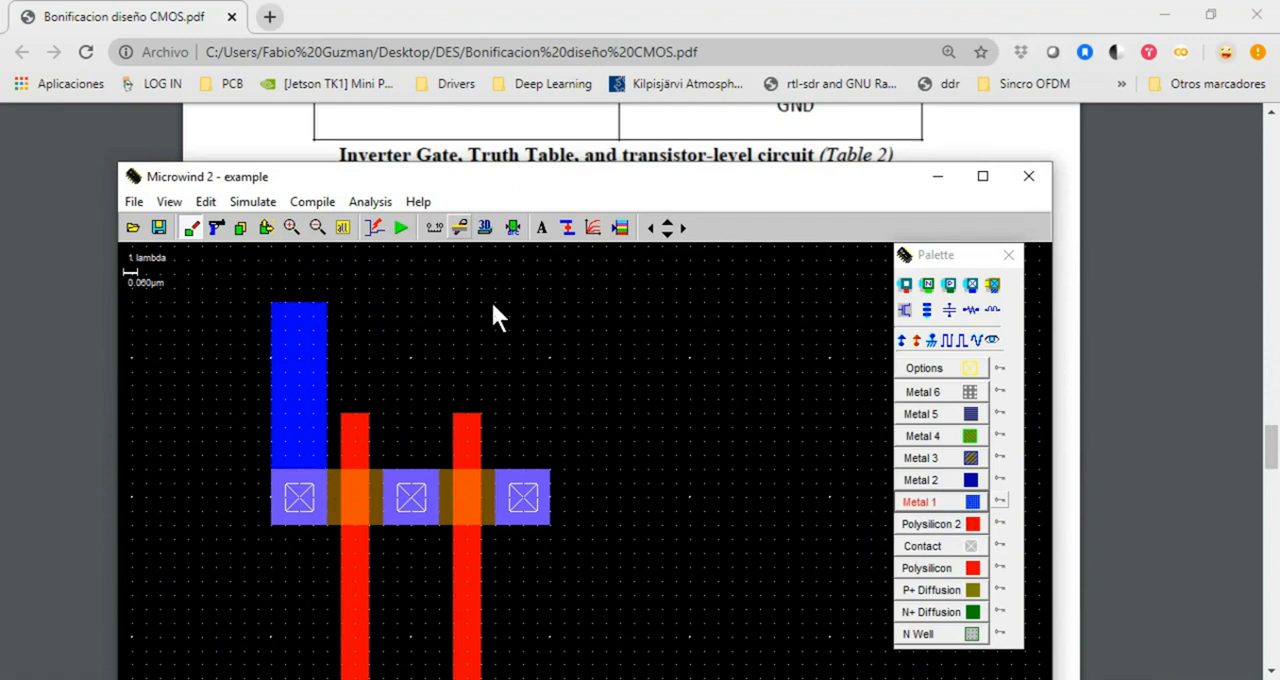
left_click_drag(493, 299, 550, 476)
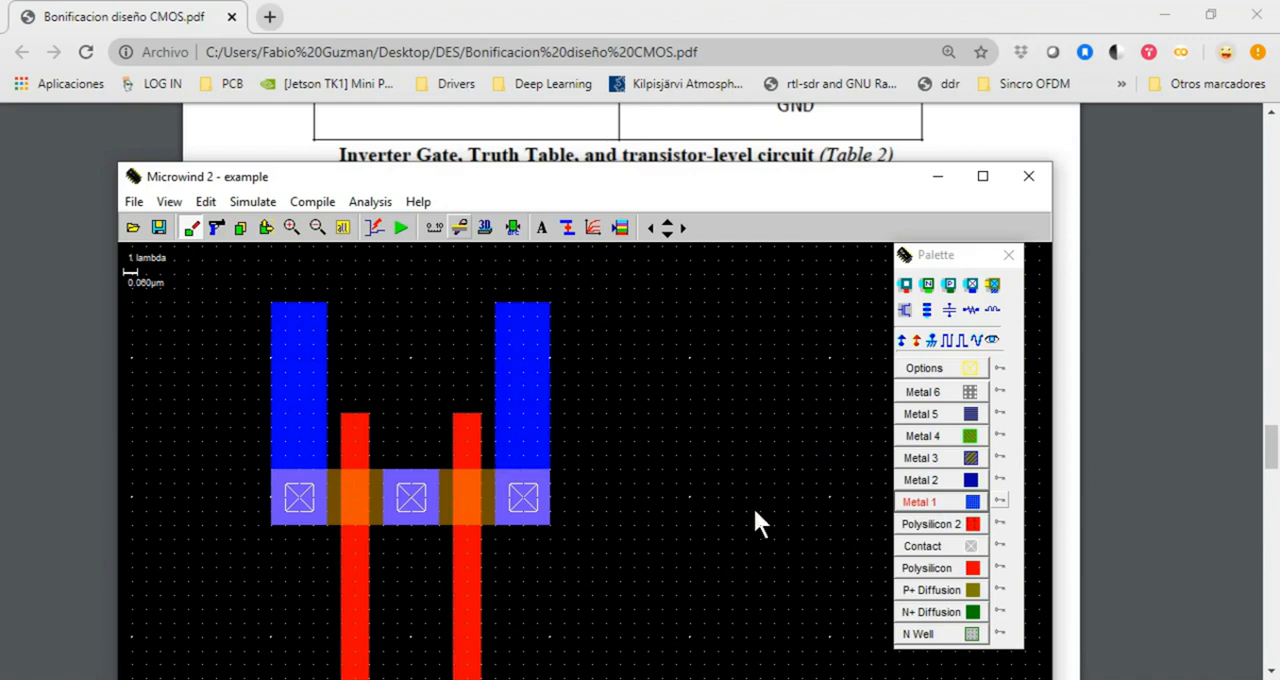
left_click(947, 498)
left_click_drag(407, 330, 549, 346)
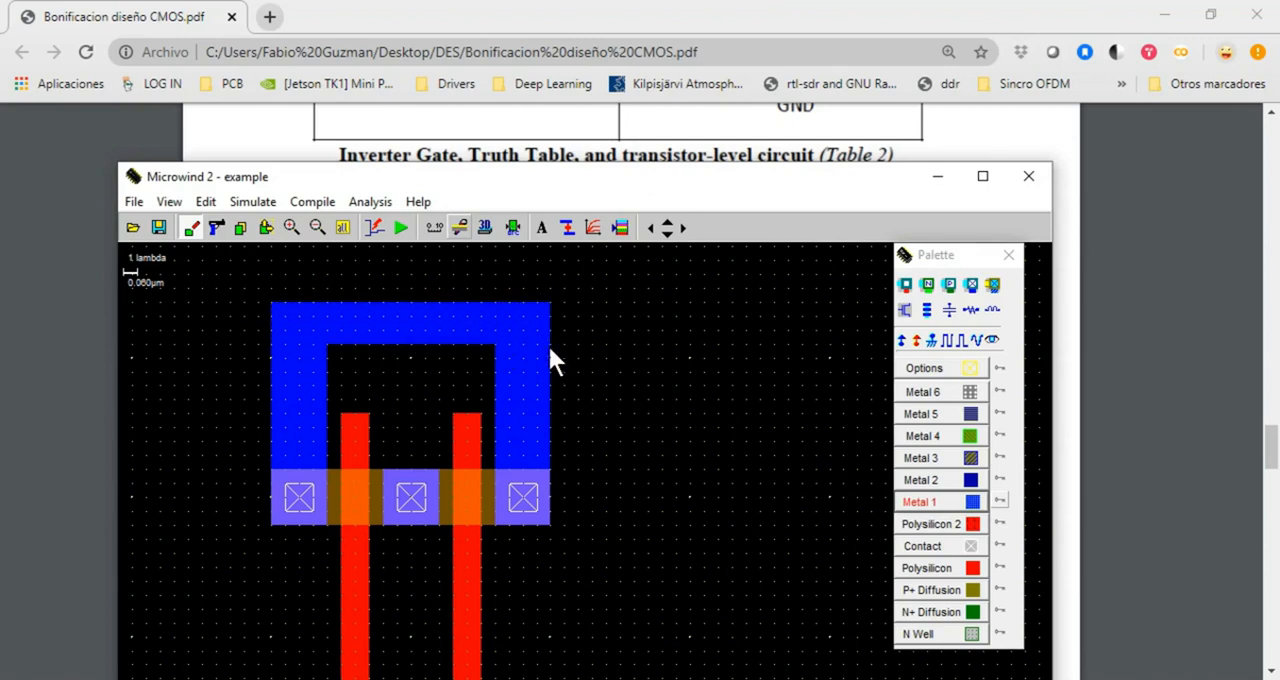
Run the design rule check, delete the stray 15 x 3 lambda metal box above the supply bar, and check again
left_click_drag(504, 168, 453, 83)
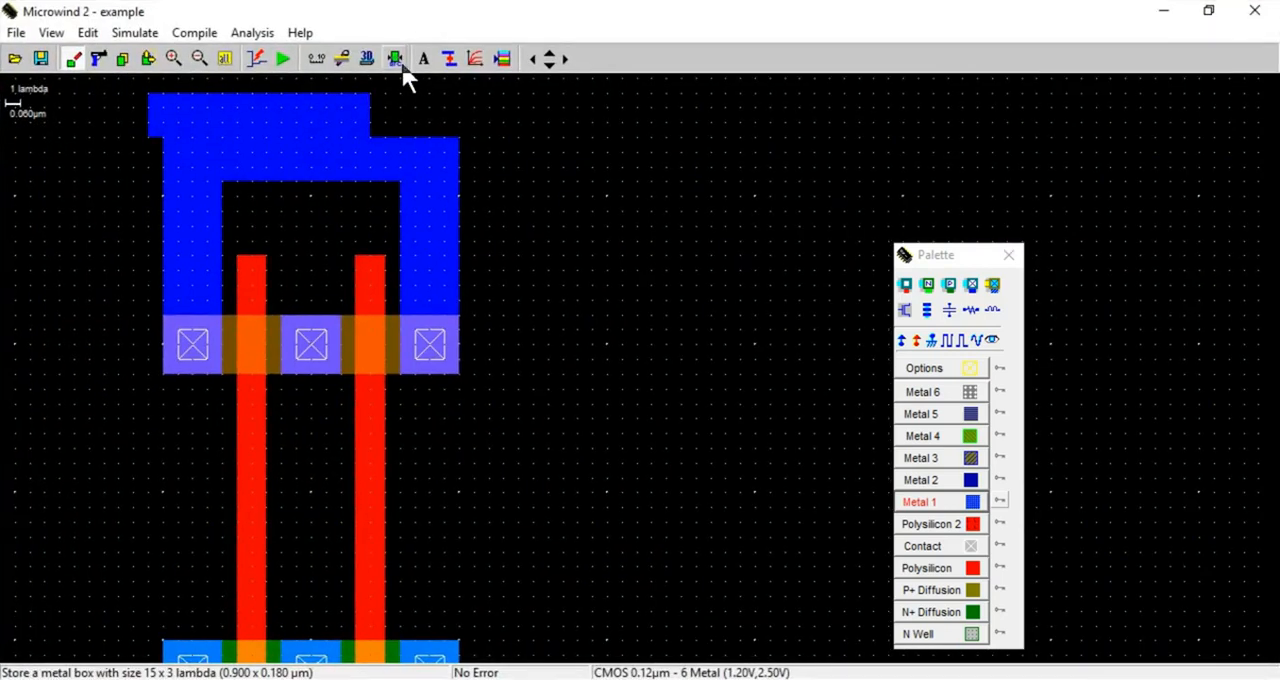
left_click(396, 59)
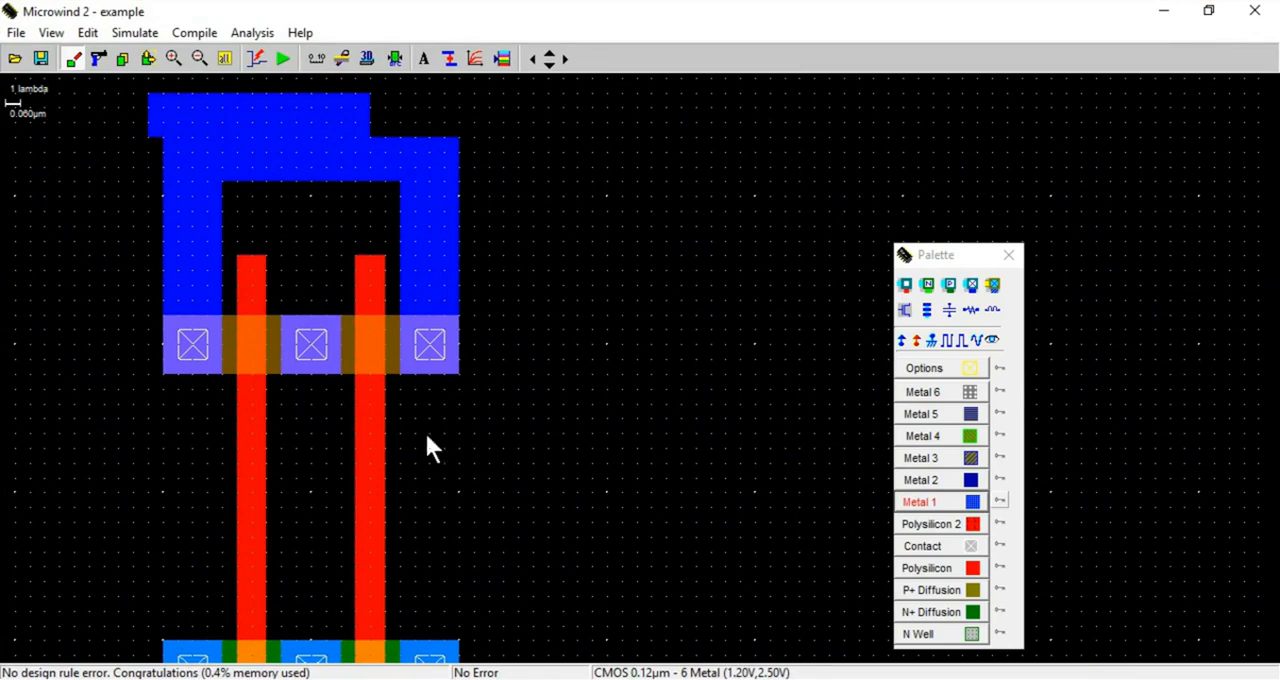
left_click(99, 59)
left_click(227, 106)
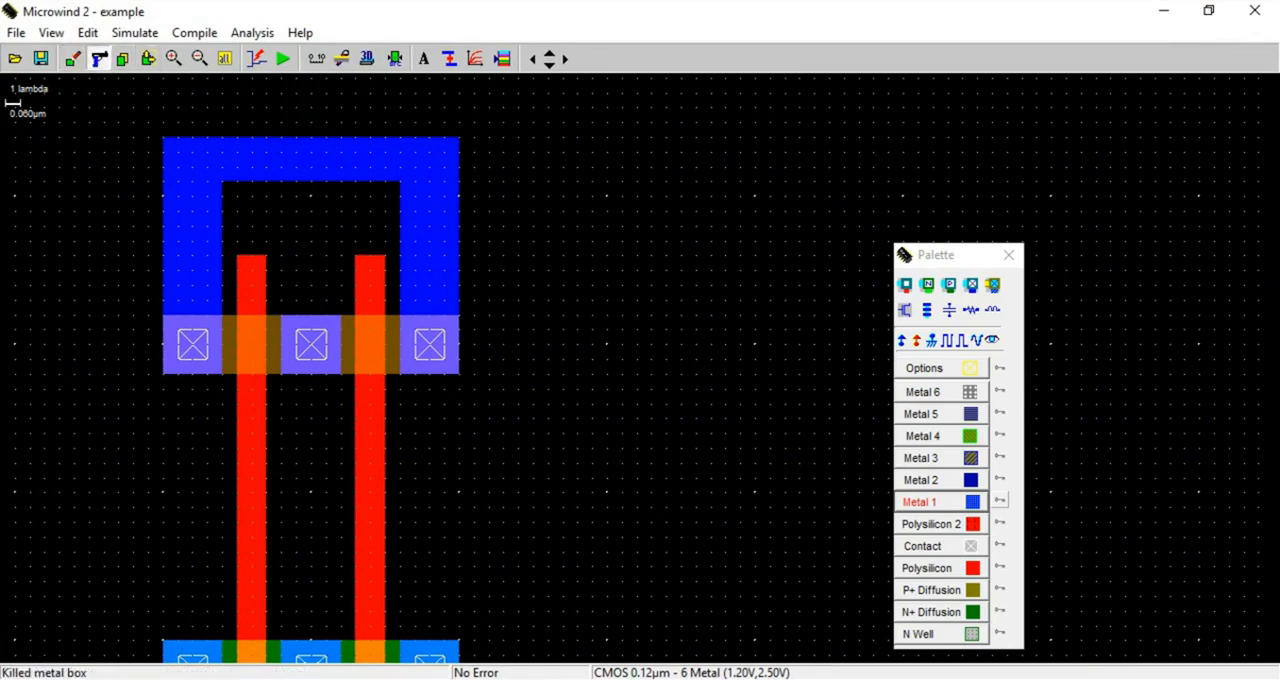
left_click(396, 60)
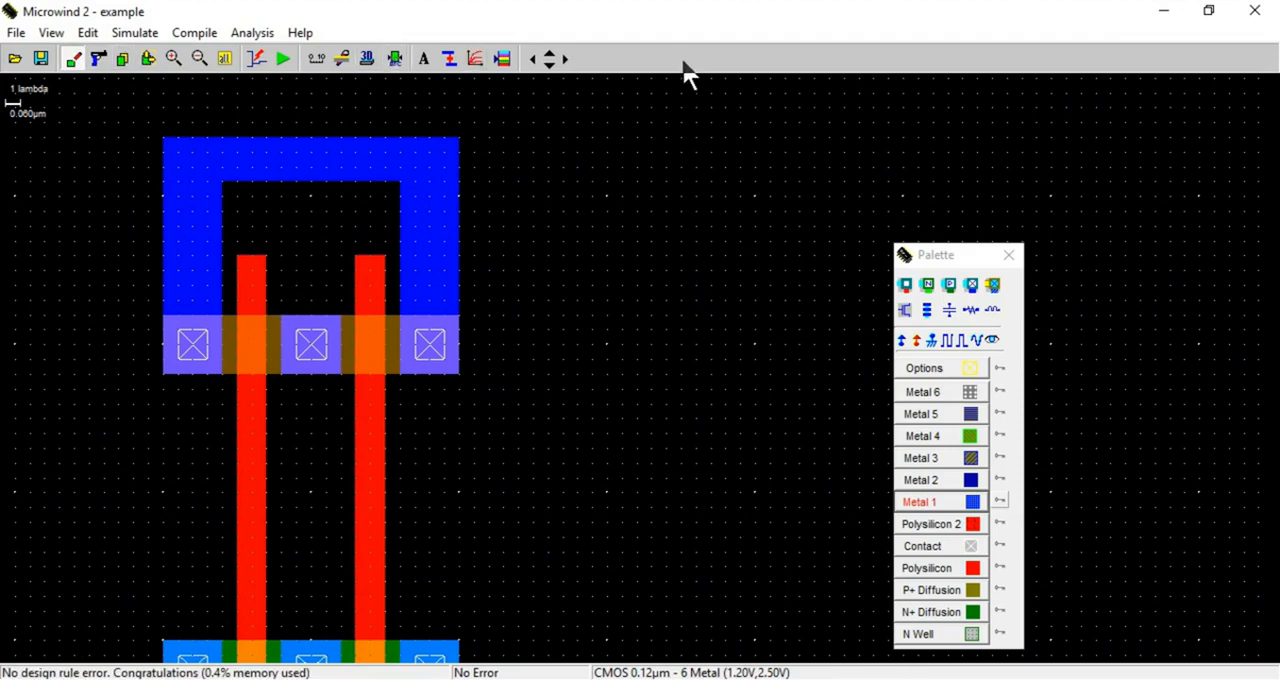
Add a Vdd+ supply label to the horizontal Metal 1 bar above the P+ diffusion
left_click_drag(610, 30, 601, 251)
left_click(1080, 440)
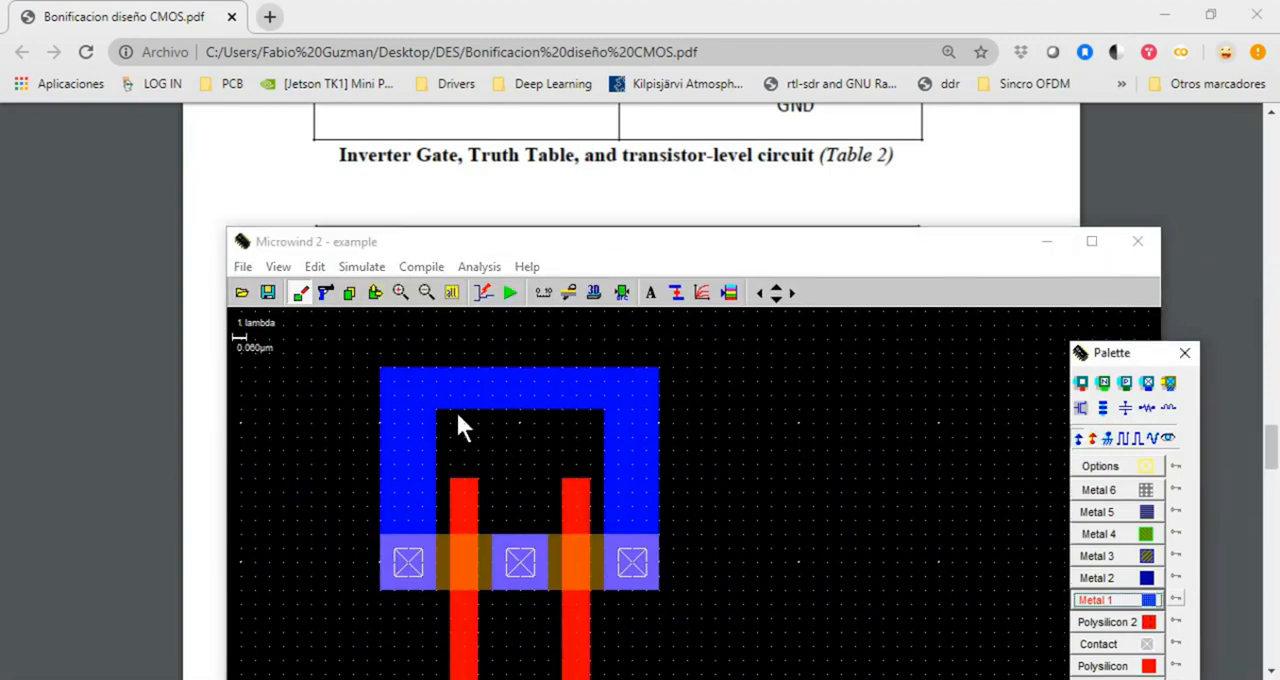
left_click(507, 389)
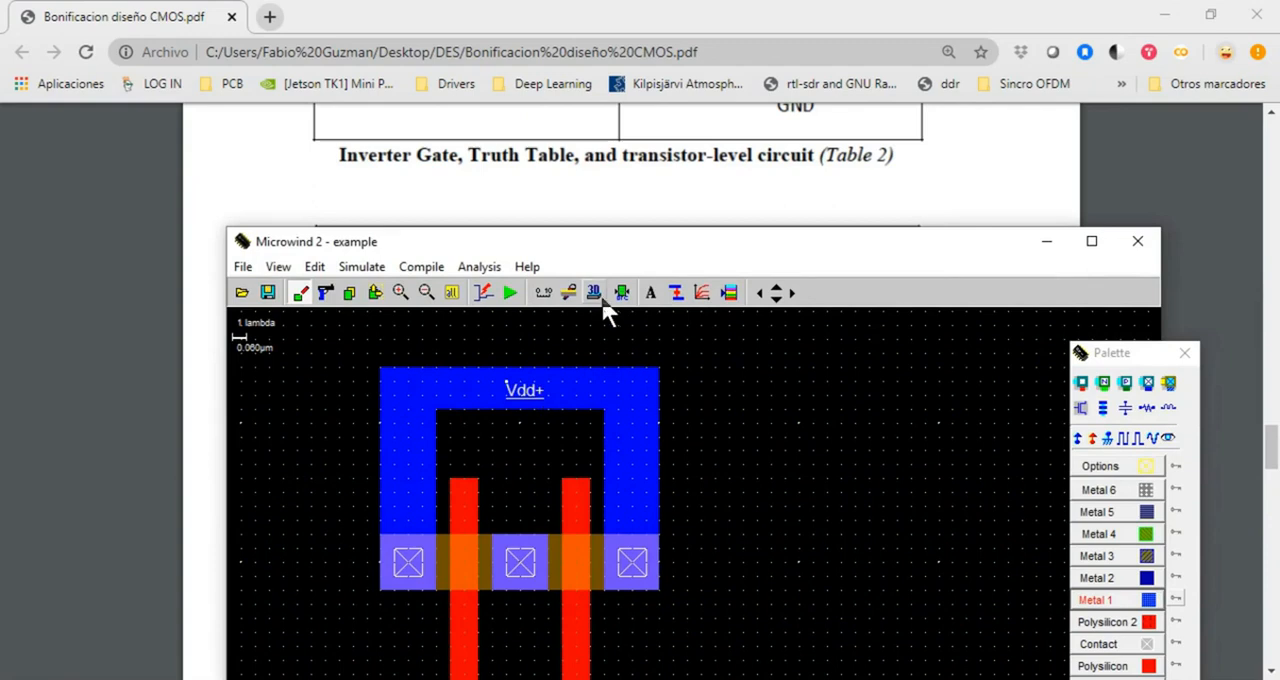
Following the PDF circuit, draw Metal 1 segments up from the left N+ contact and down from the middle P+ contact
left_click_drag(623, 251, 663, 437)
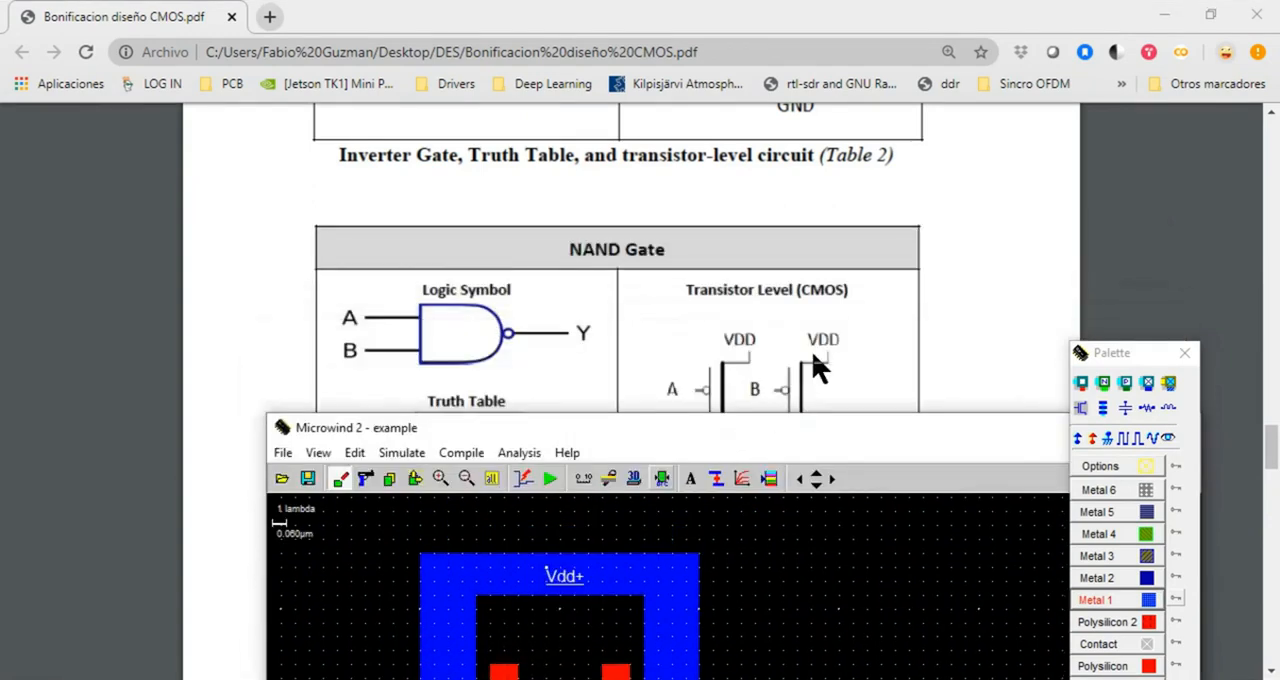
left_click_drag(806, 424, 686, 221)
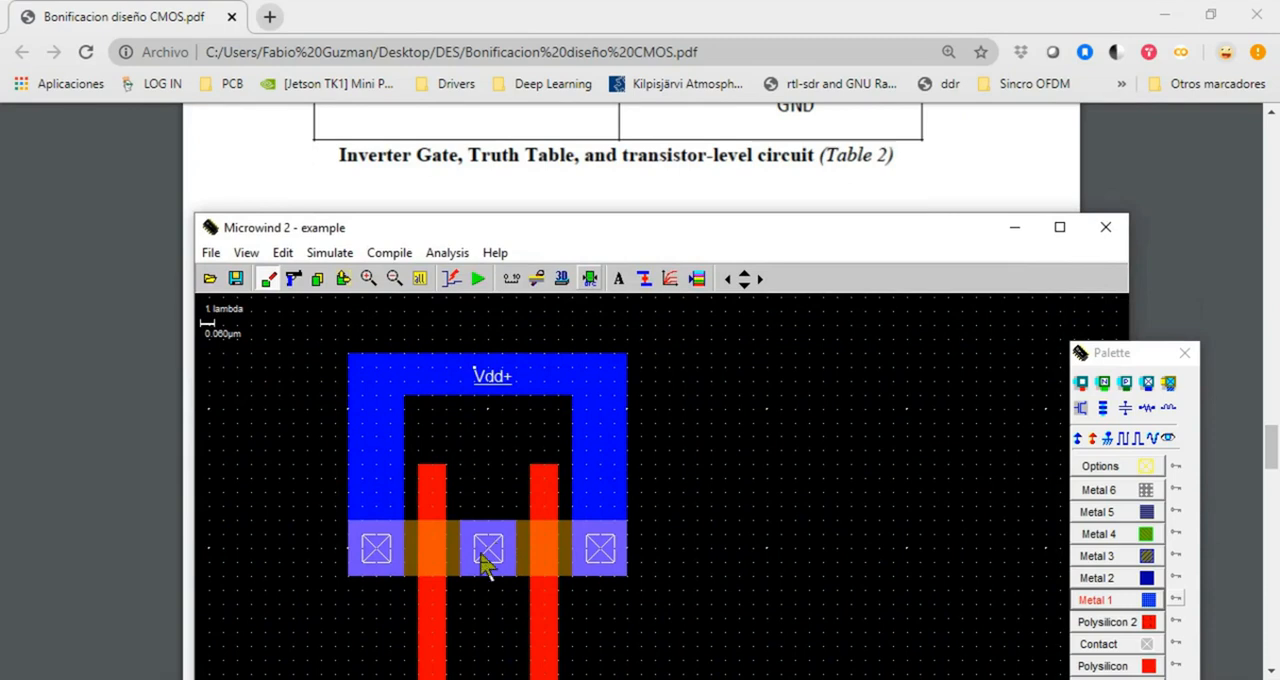
left_click_drag(630, 241, 625, 89)
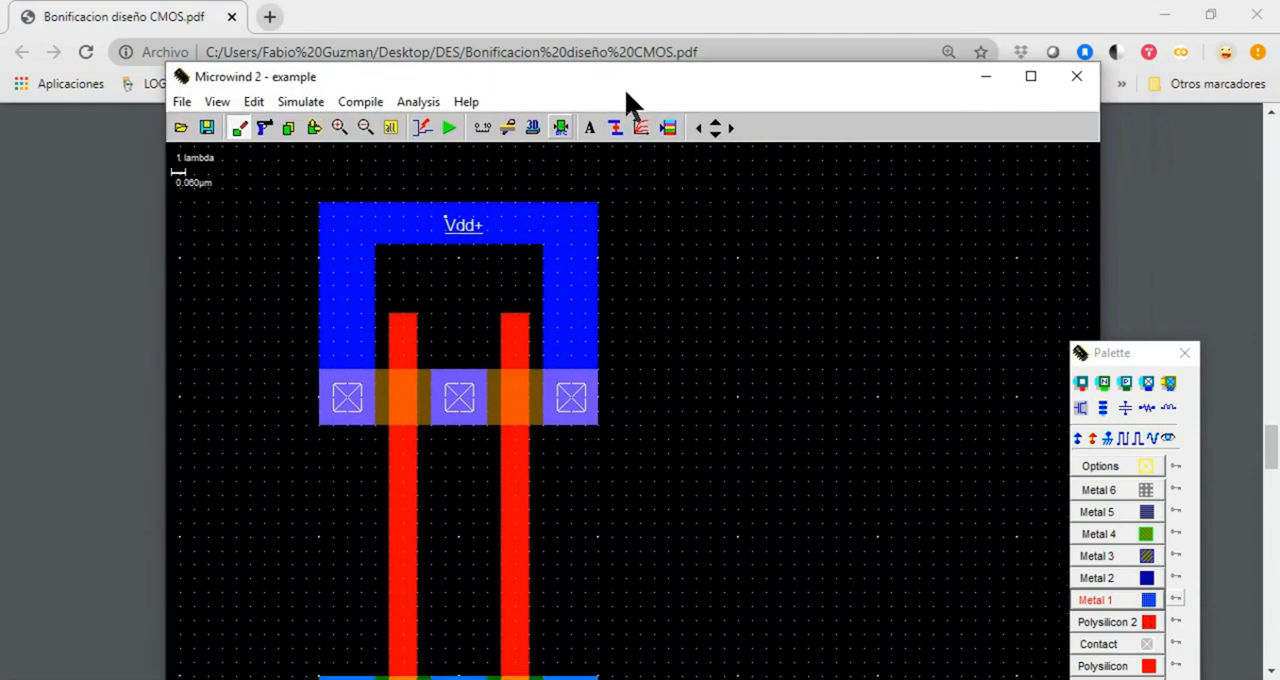
left_click(390, 128)
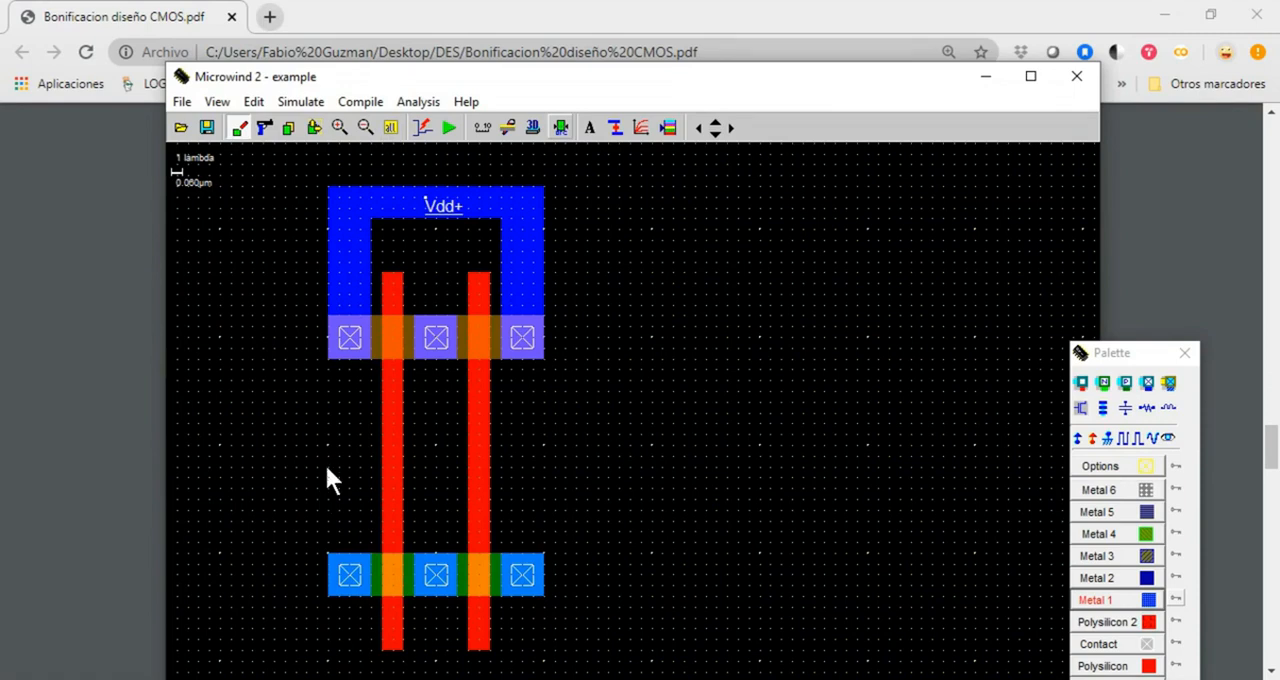
left_click_drag(327, 468, 372, 572)
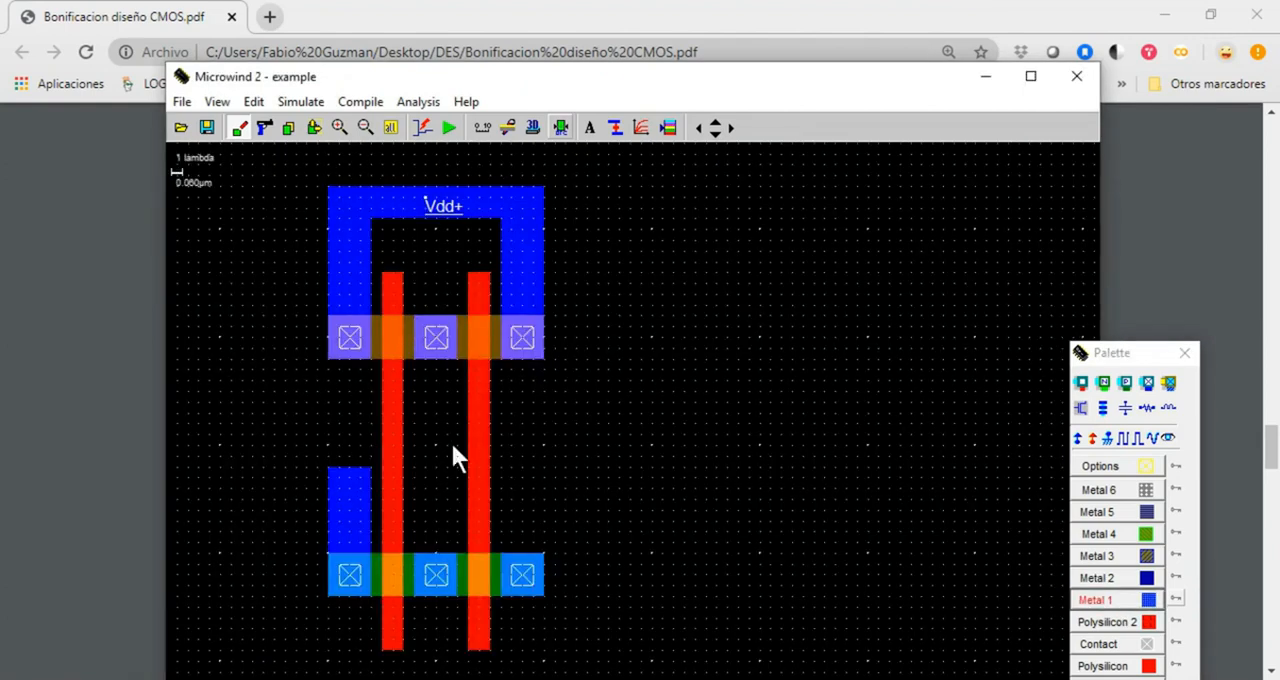
left_click_drag(453, 477, 458, 488)
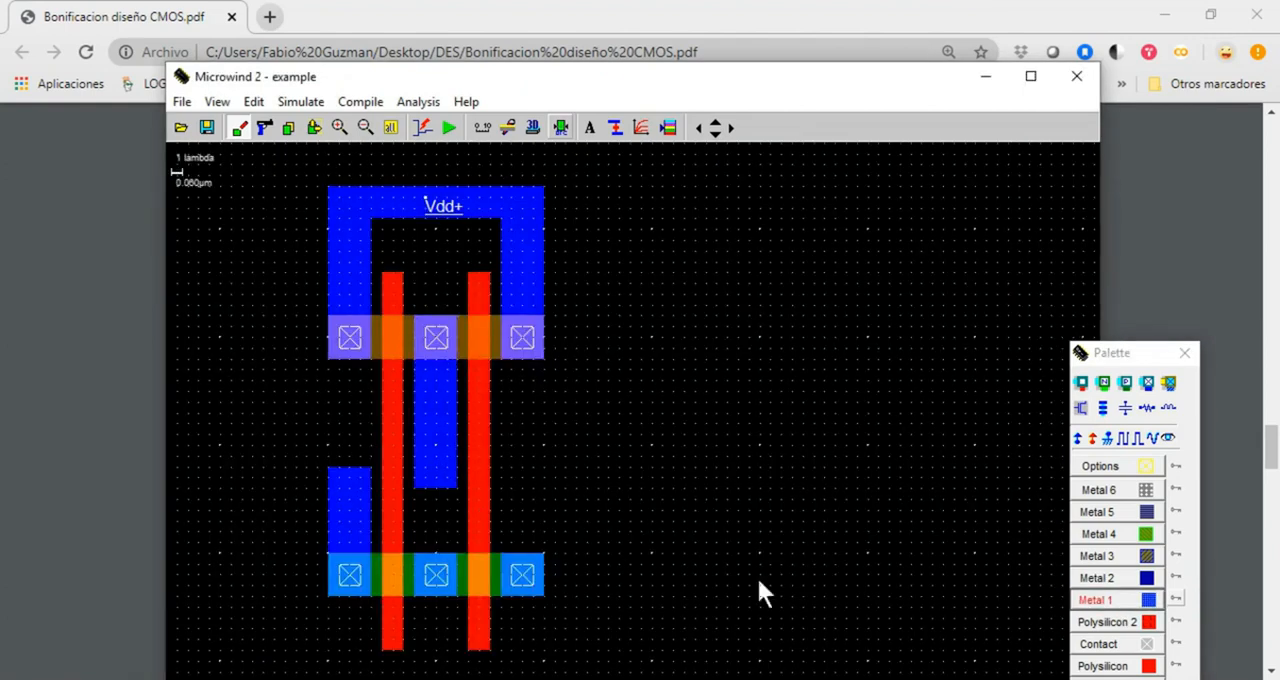
Join the two Metal 1 segments with a horizontal Metal 1 bar across the left polysilicon gate, and run the design rule check
left_click(1143, 602)
left_click(340, 127)
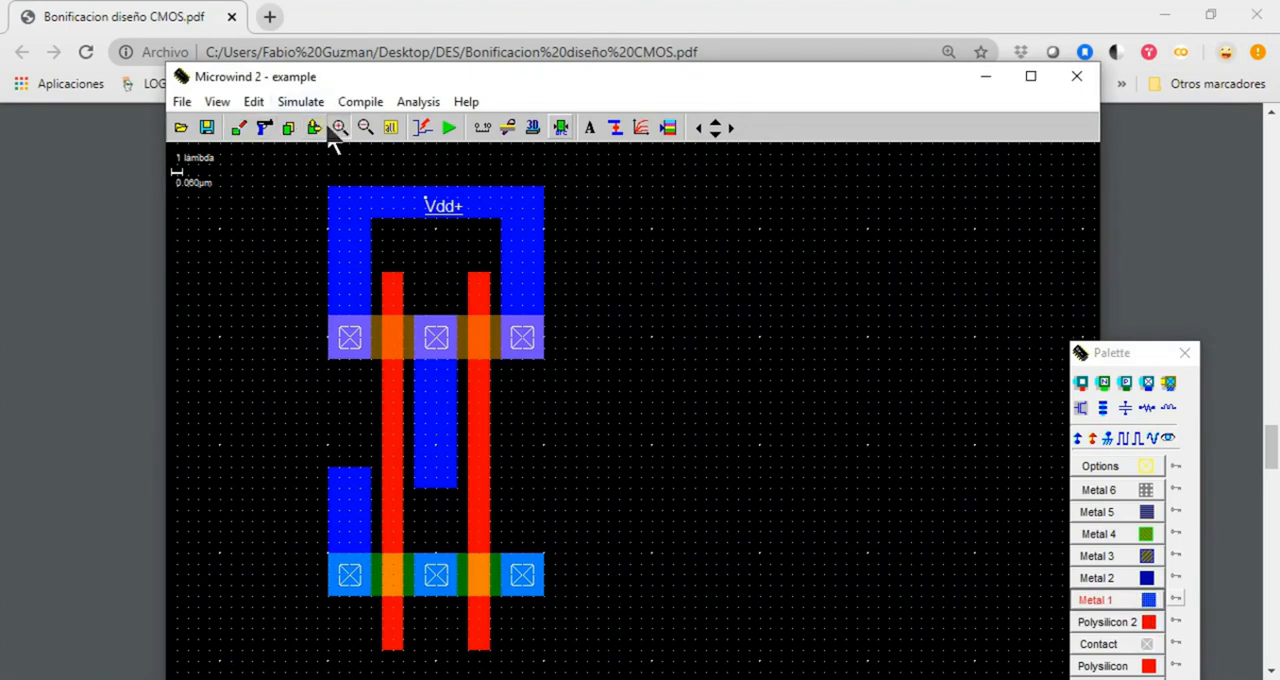
left_click(397, 446)
left_click(1143, 602)
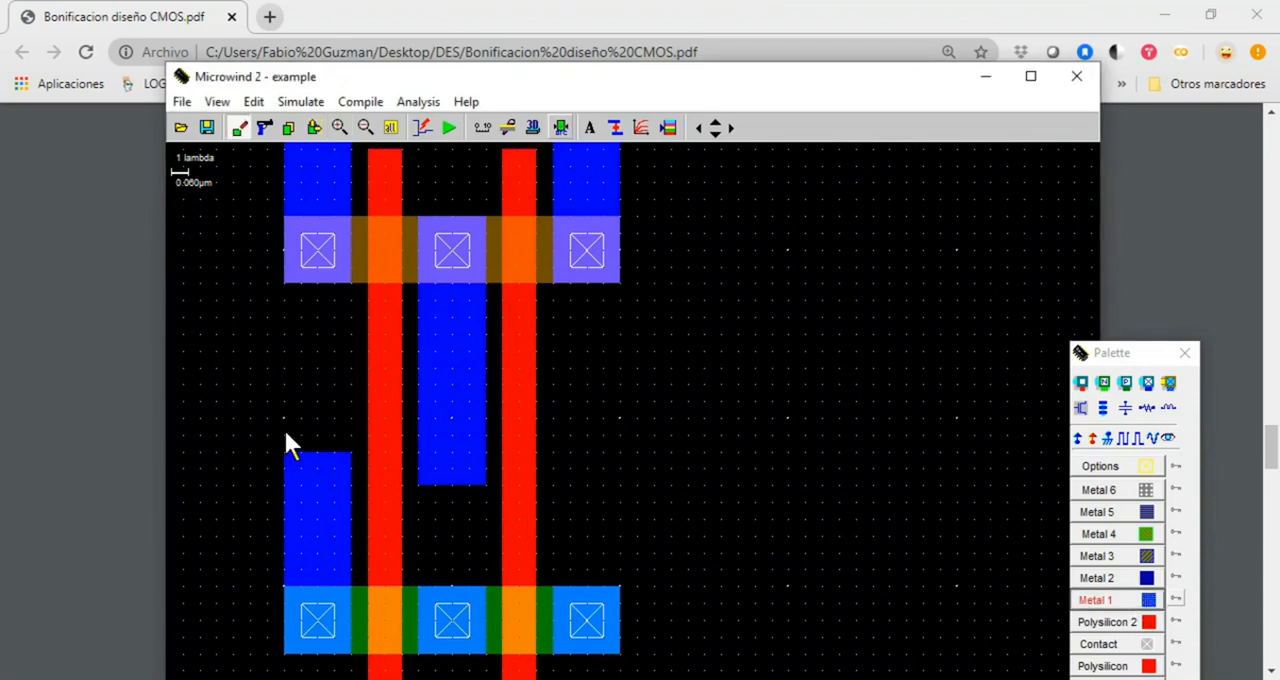
left_click_drag(467, 480, 486, 481)
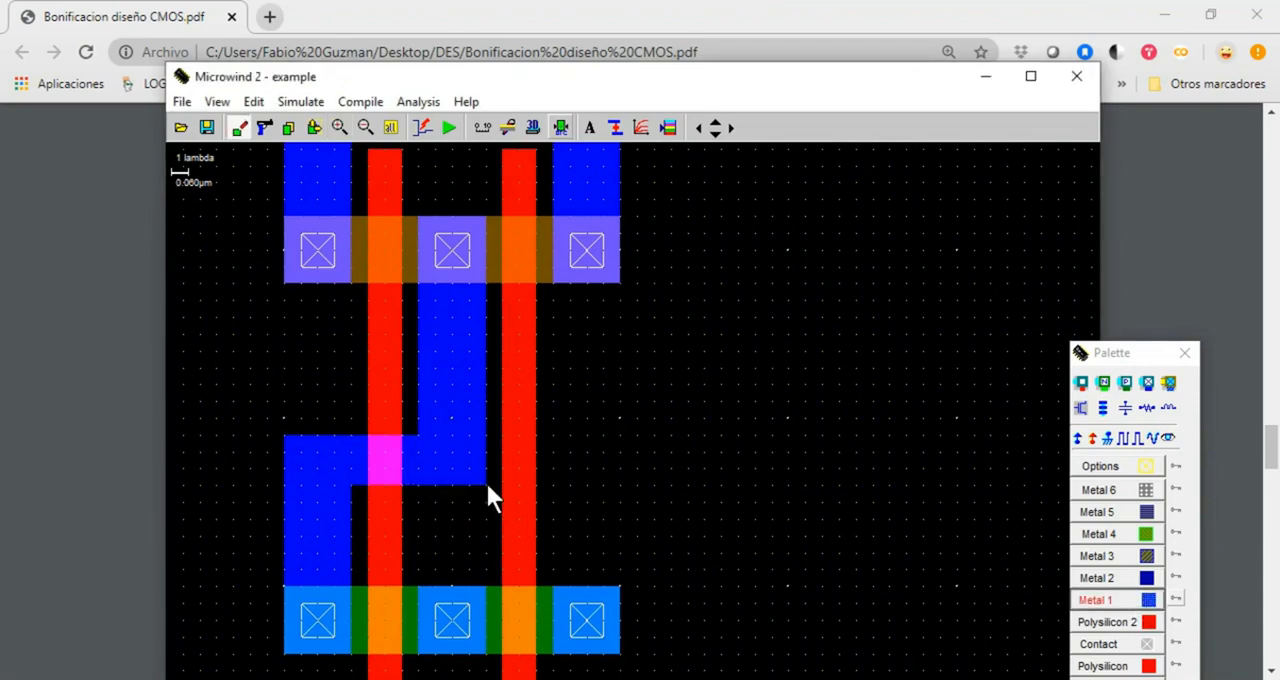
left_click_drag(543, 84, 523, 44)
left_click(545, 88)
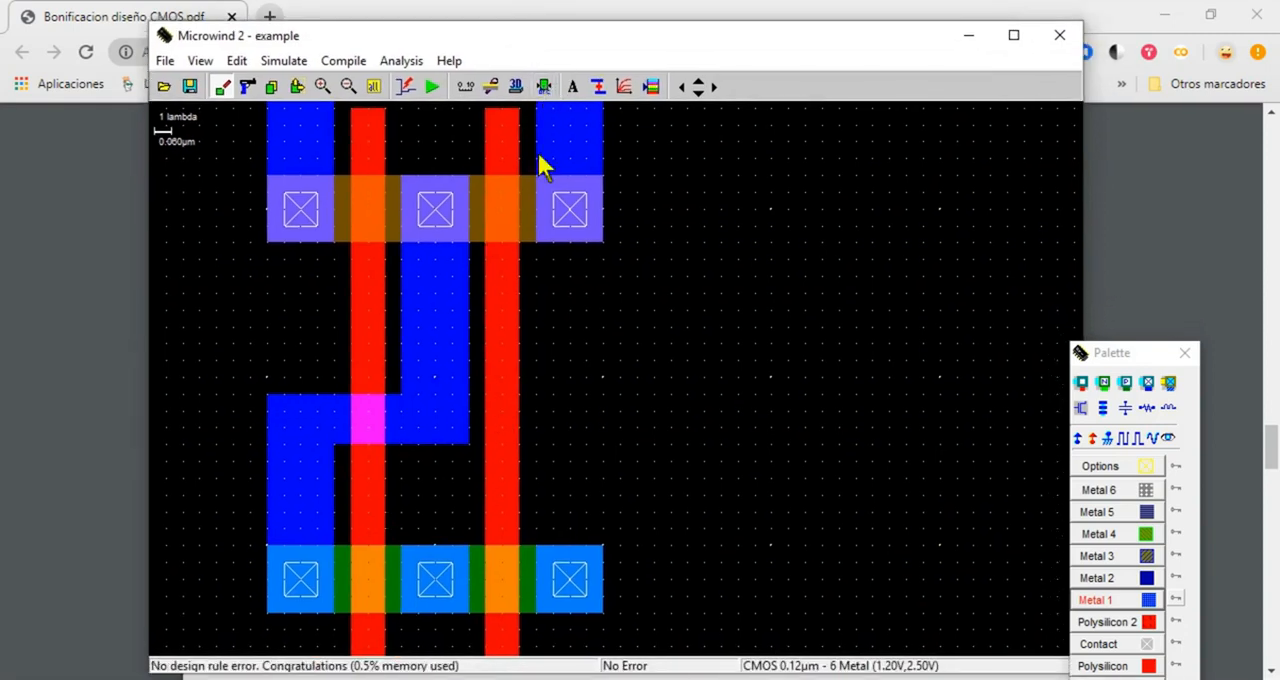
Compare the layout side by side with the PDF's NAND circuit, examining the series N transistors and inputs A and B
left_click_drag(513, 32, 1136, 119)
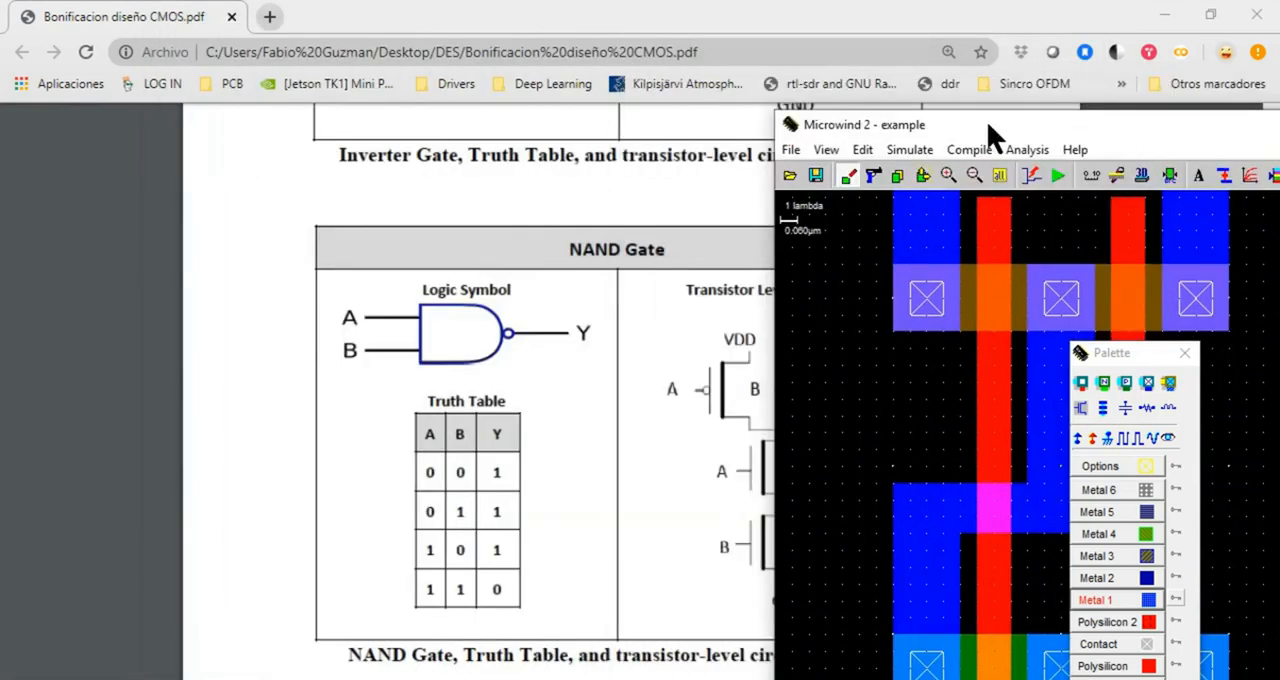
left_click_drag(988, 124, 1097, 96)
left_click_drag(1108, 355, 1279, 335)
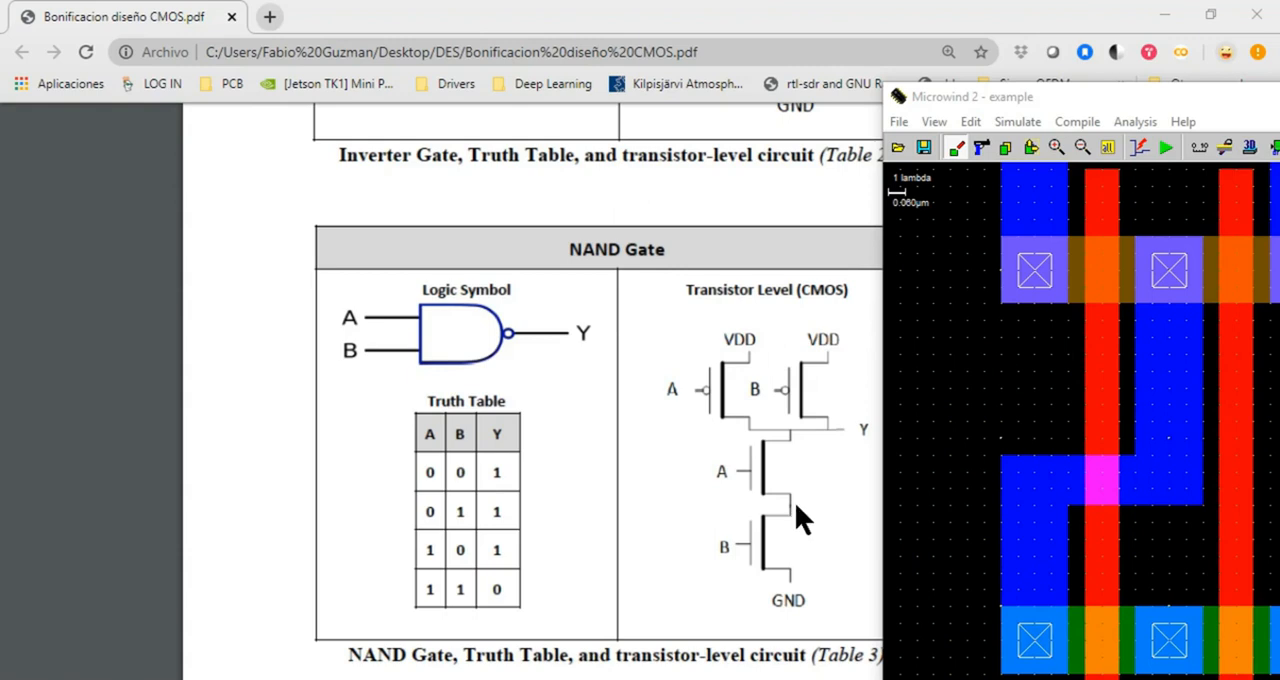
left_click_drag(1100, 91, 1072, 82)
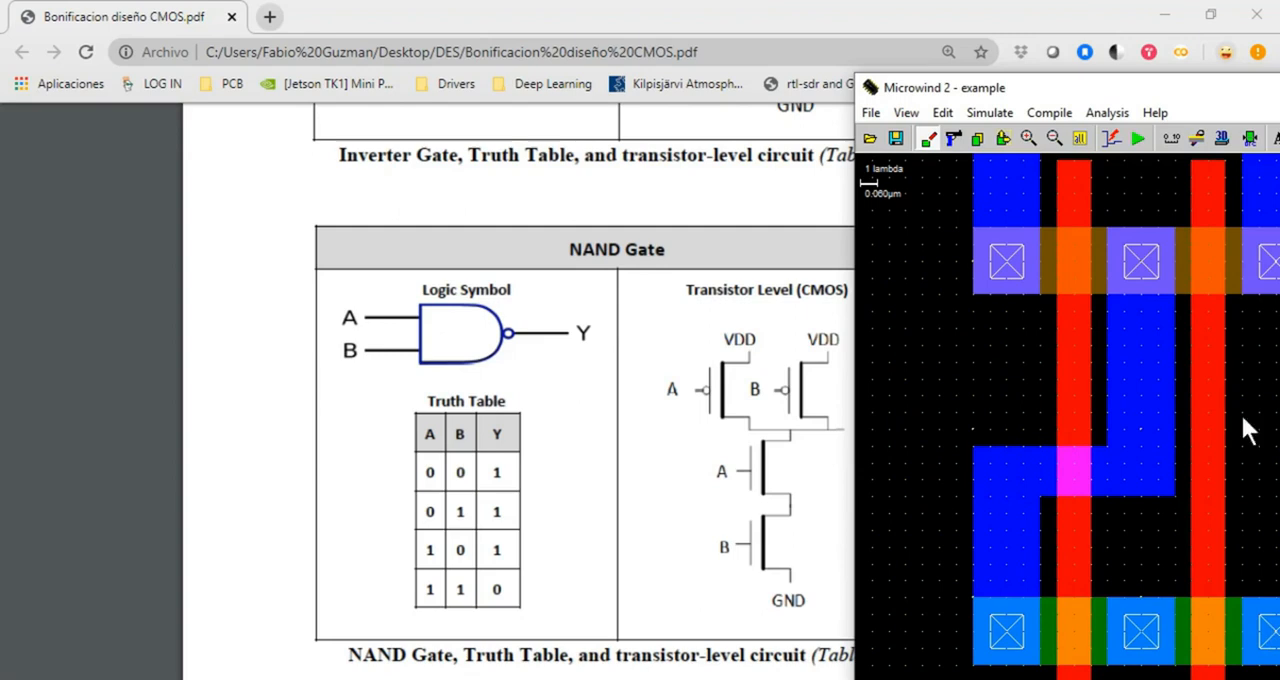
left_click_drag(1104, 90, 1047, 82)
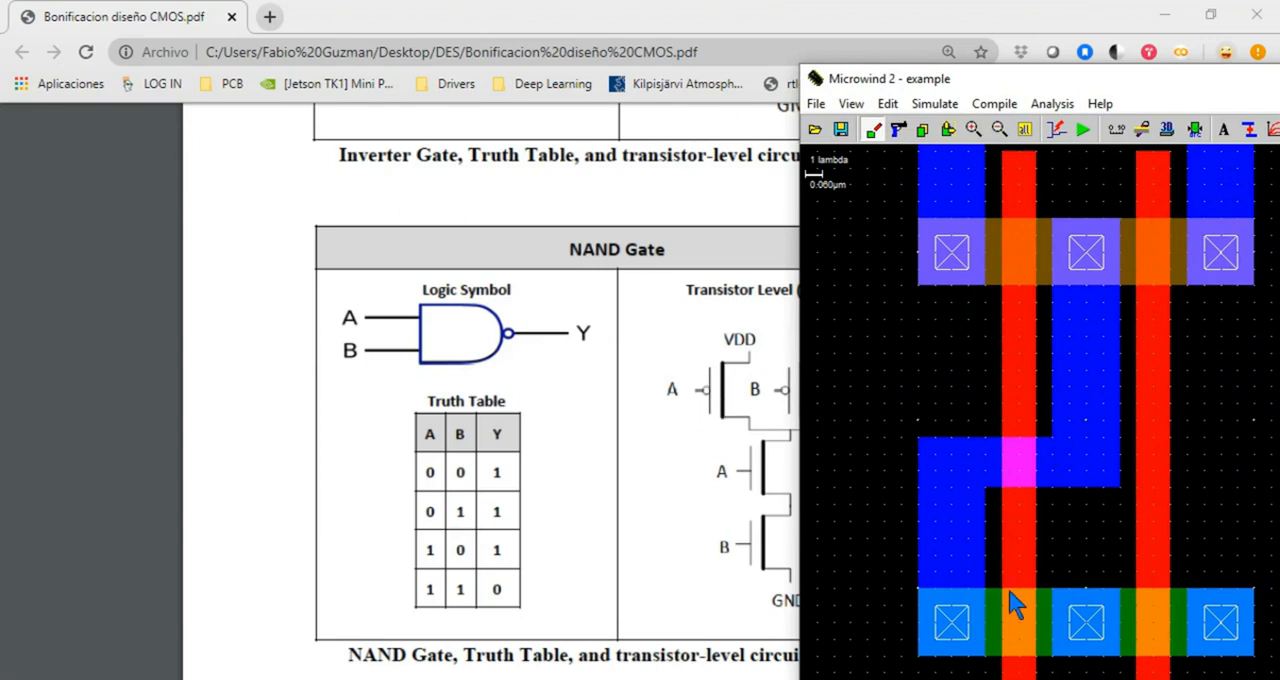
left_click_drag(1058, 90, 491, 92)
Assign a clock signal labelled A to the upper end of the left polysilicon gate
left_click(733, 137)
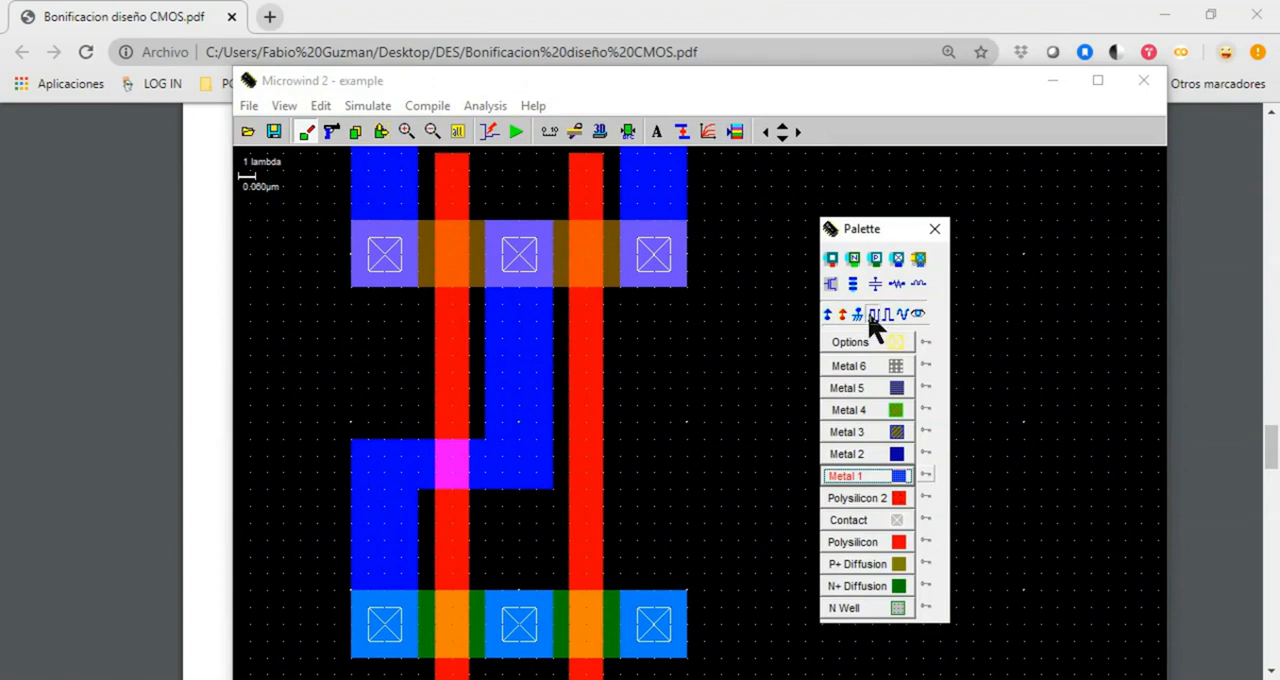
left_click(452, 176)
double_click(592, 274)
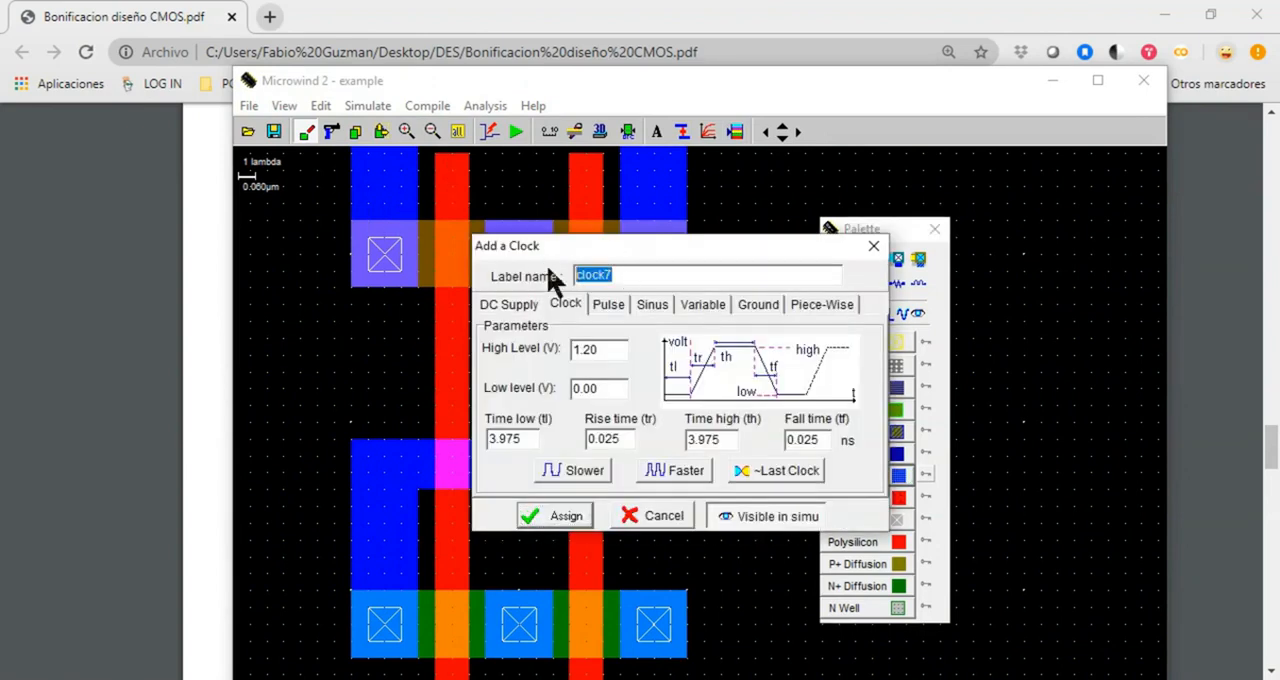
type("A")
left_click(544, 523)
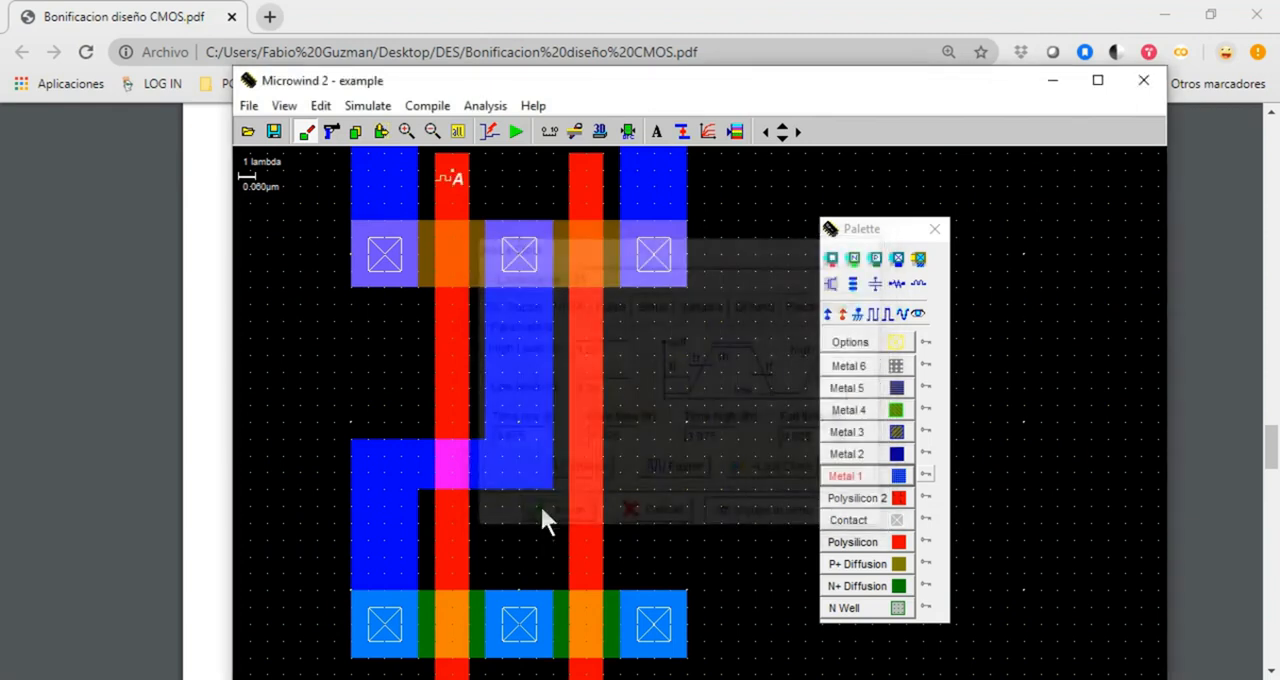
Assign a clock signal labelled B to the upper end of the right polysilicon gate
left_click(877, 315)
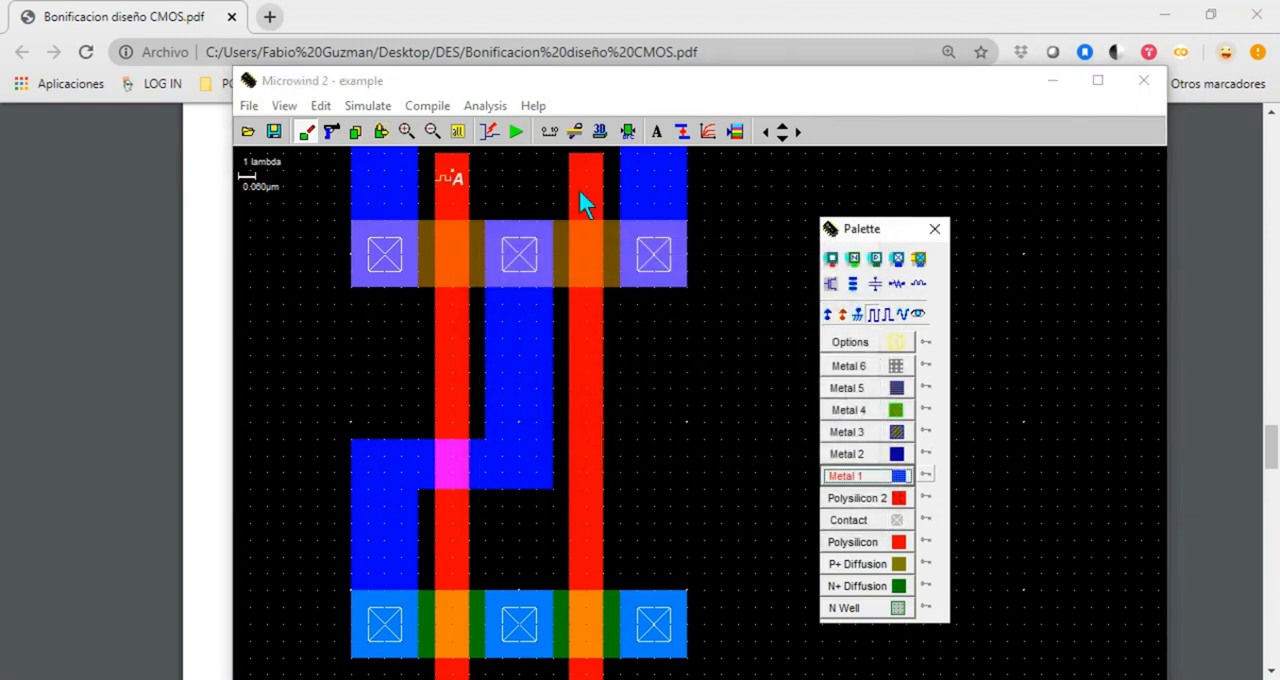
left_click(584, 180)
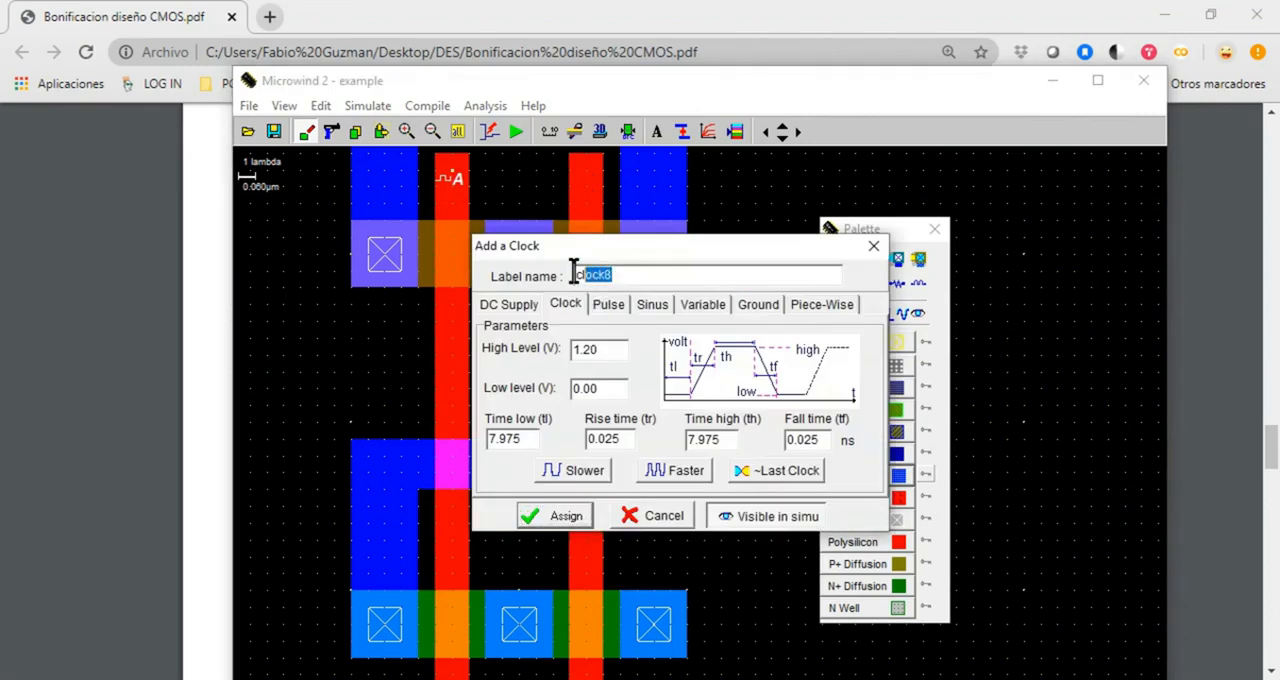
type("B")
left_click(572, 516)
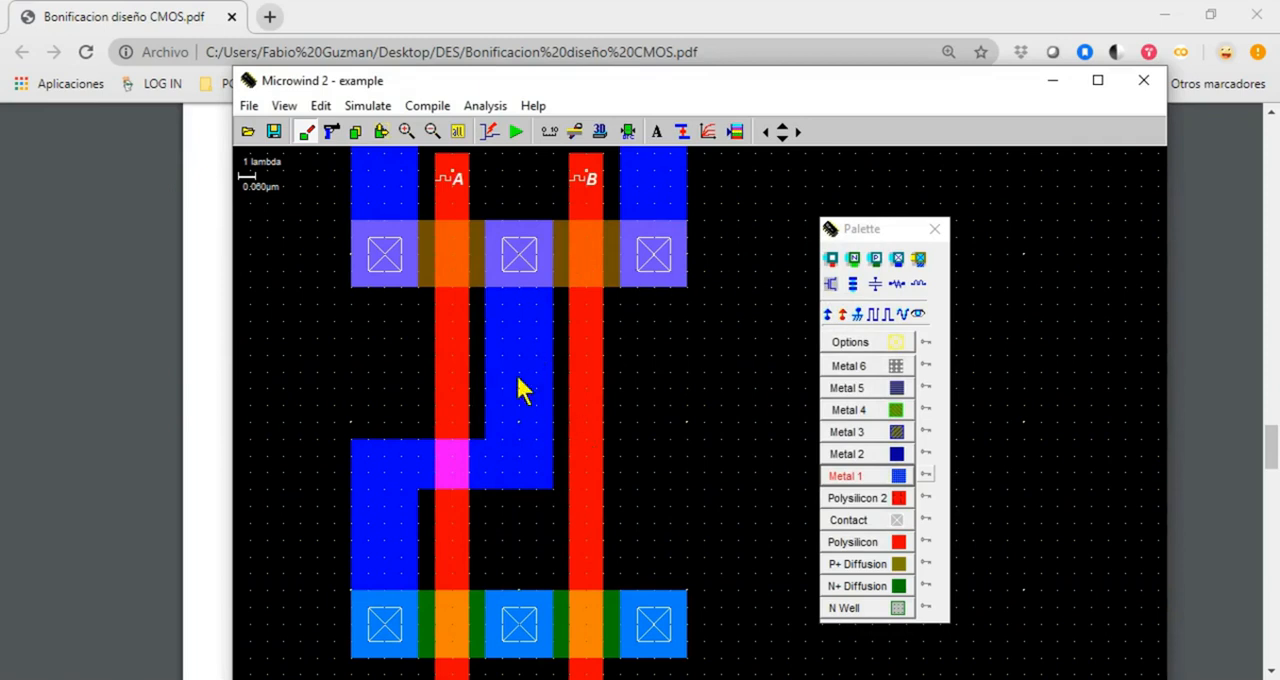
Add a simulation-visible variable label named Y to the vertical Metal 1 output segment between the two polysilicon gates
left_click_drag(565, 79, 538, 75)
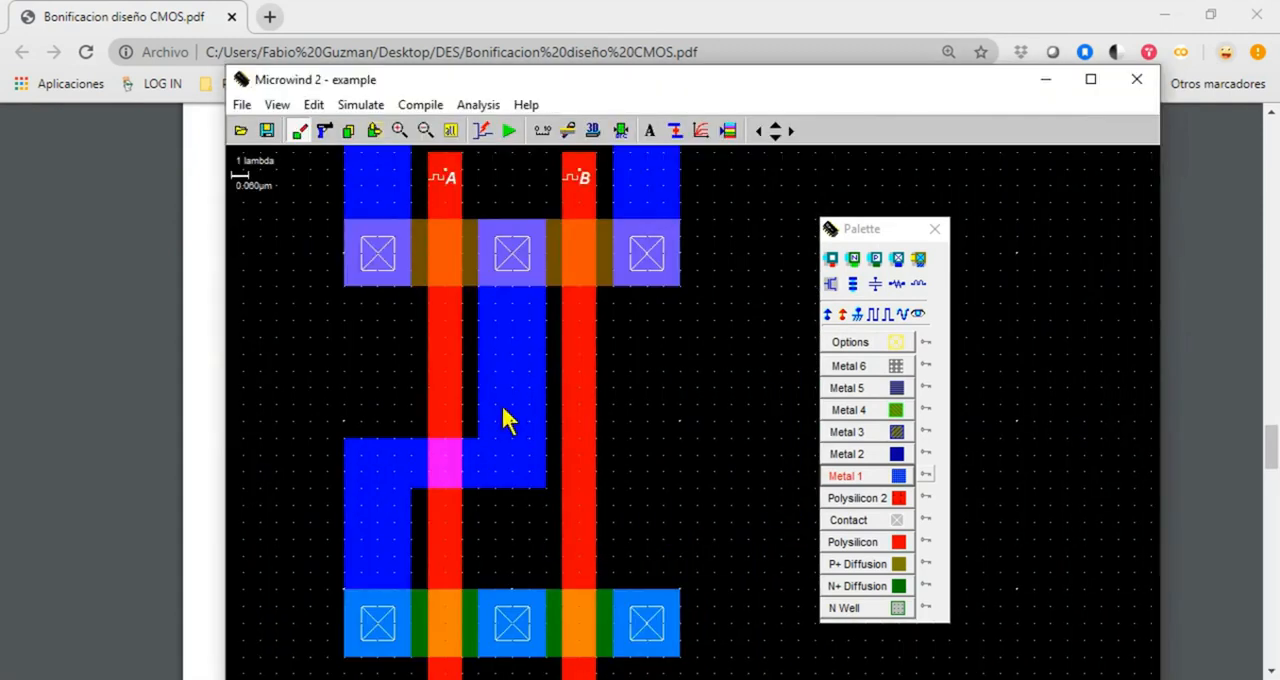
left_click(919, 316)
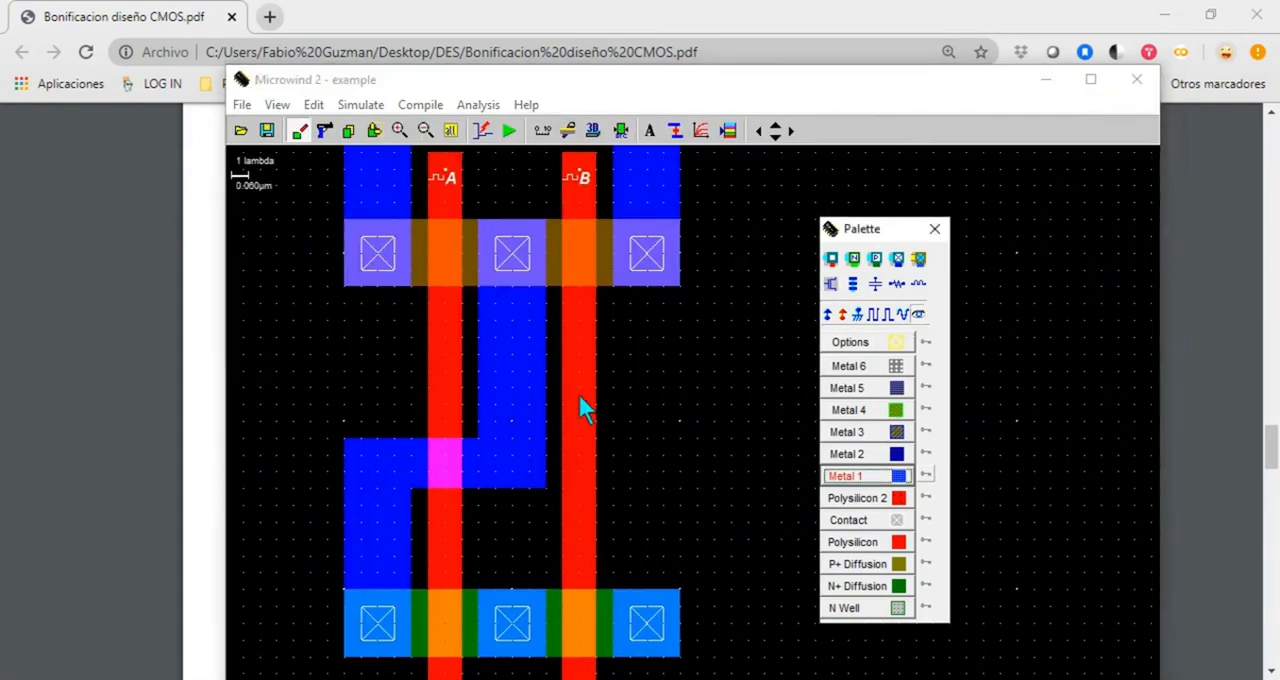
left_click(512, 410)
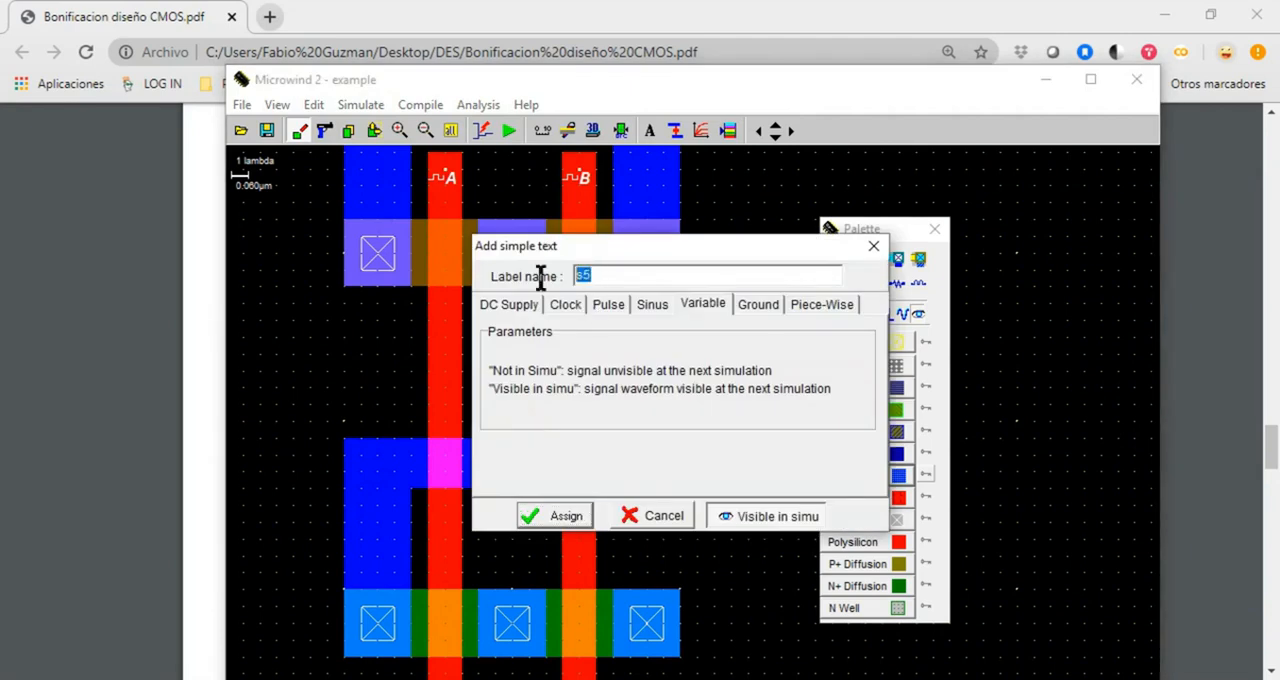
type("0")
left_click(566, 516)
left_click_drag(556, 80, 582, 490)
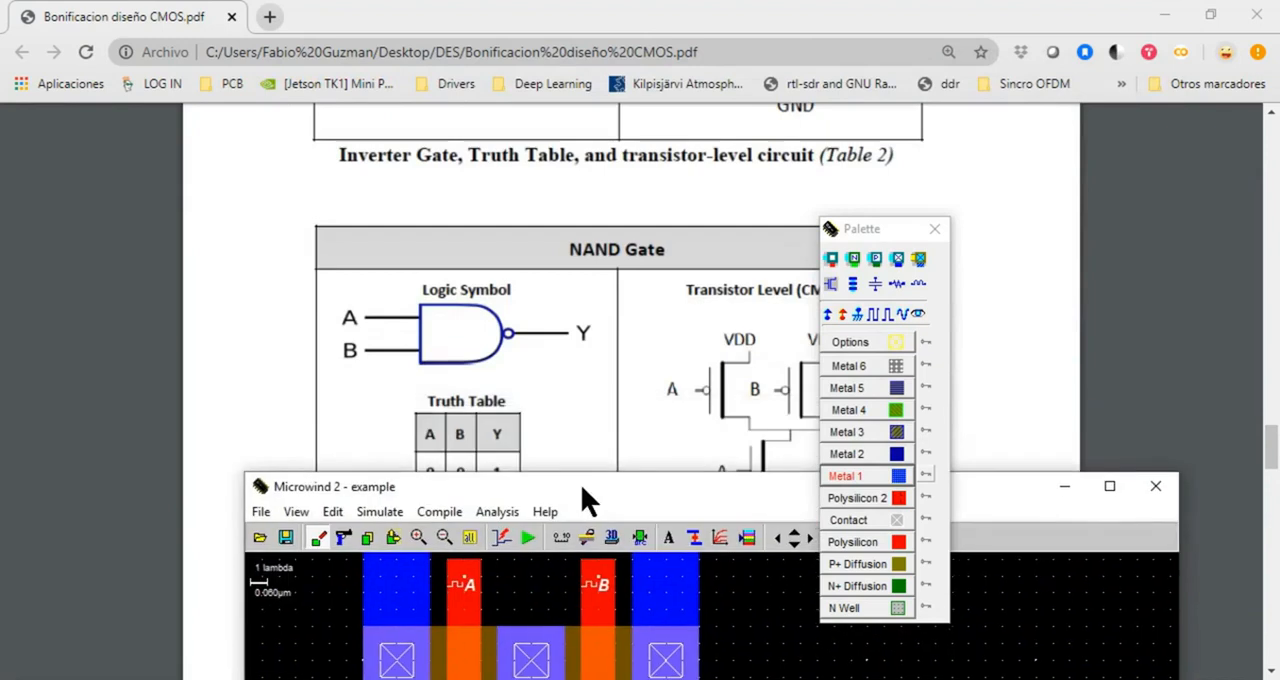
left_click_drag(864, 228, 1012, 228)
left_click_drag(684, 485, 738, 121)
left_click(590, 465)
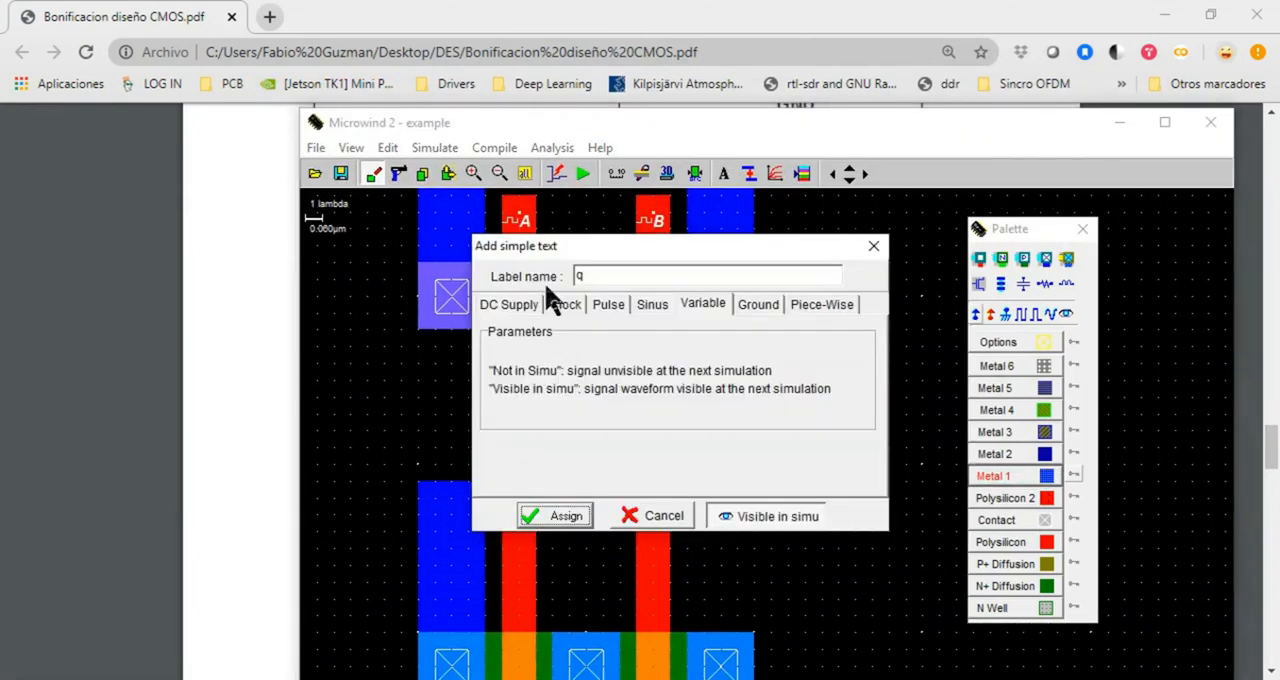
type("Y")
left_click(566, 516)
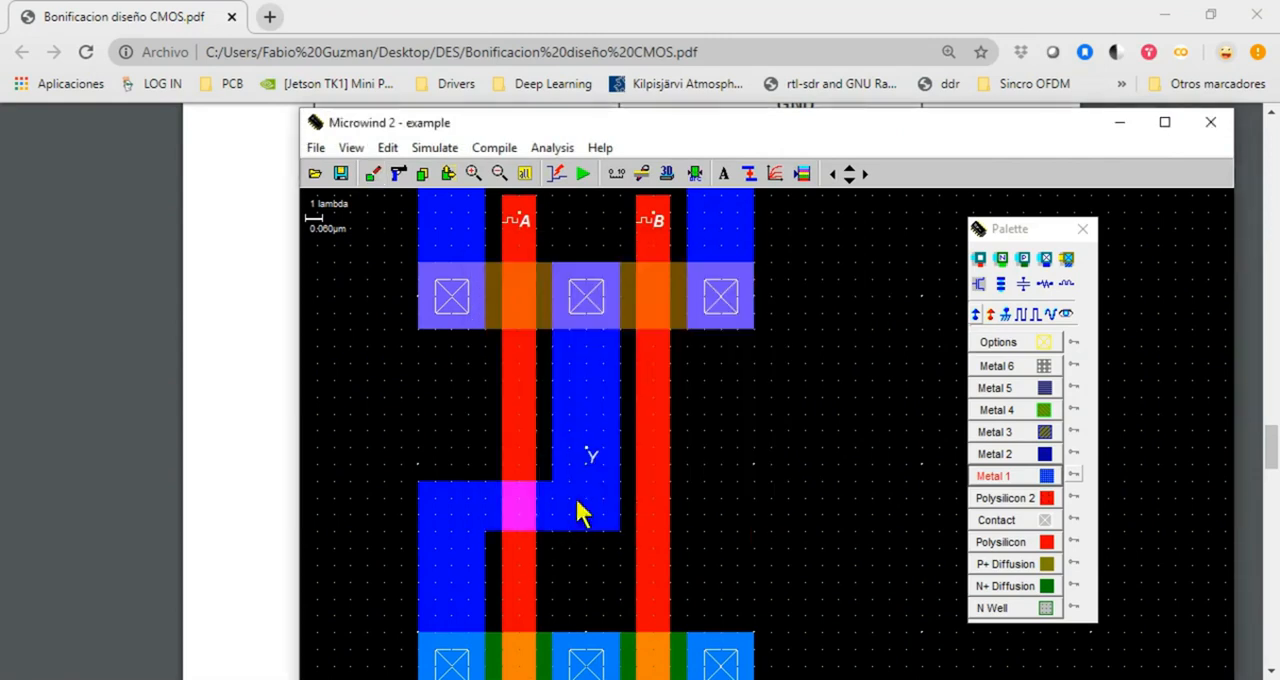
Check the ground connection in the PDF's NAND circuit and place a Vss ground property on the rightmost N+ diffusion contact
left_click_drag(657, 123, 708, 658)
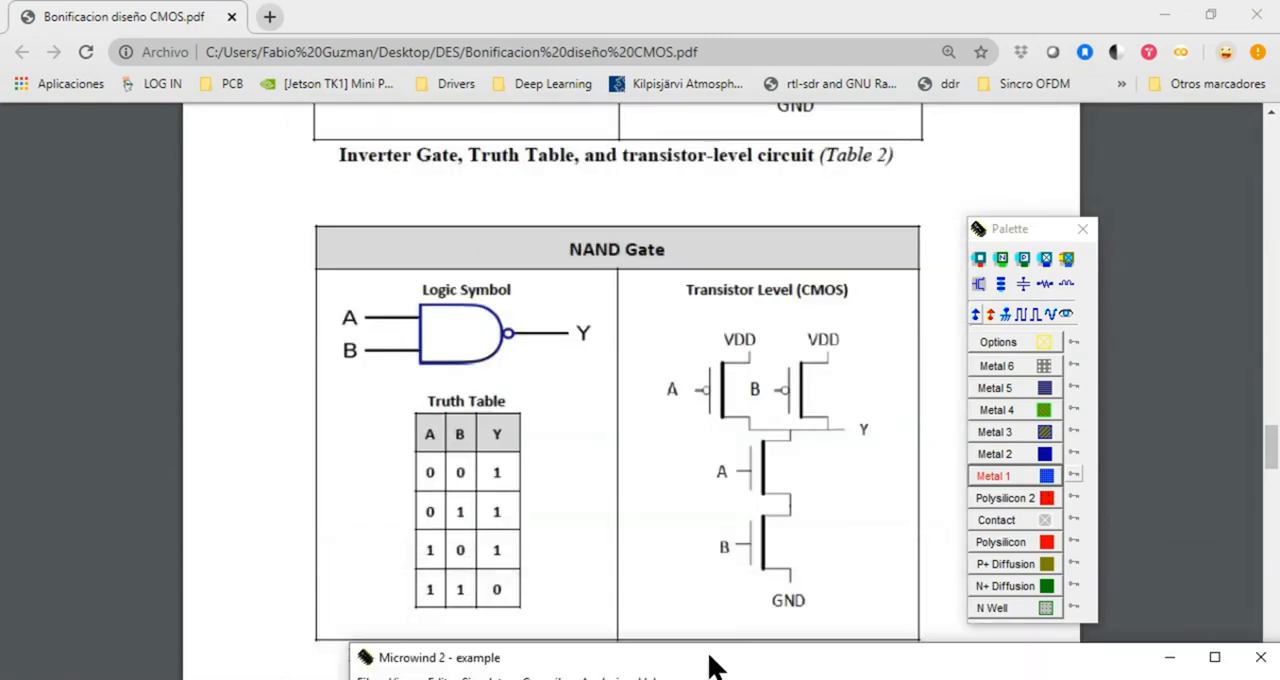
left_click_drag(785, 660, 634, 50)
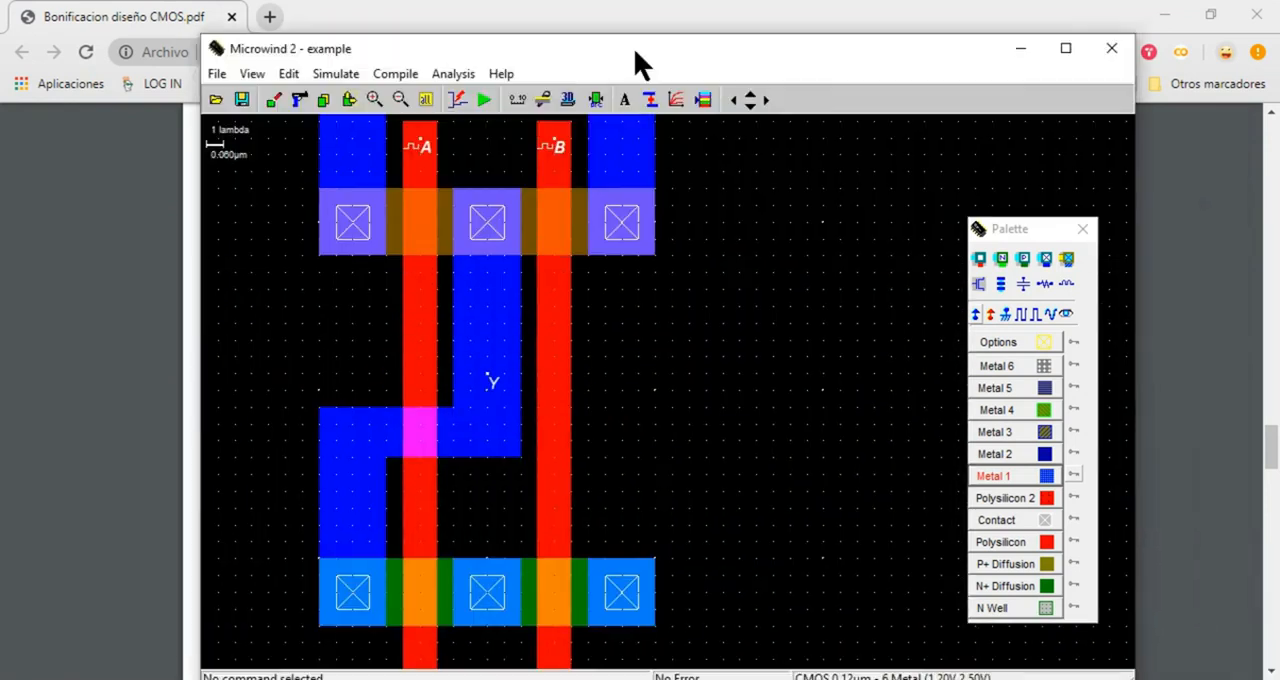
left_click(1005, 314)
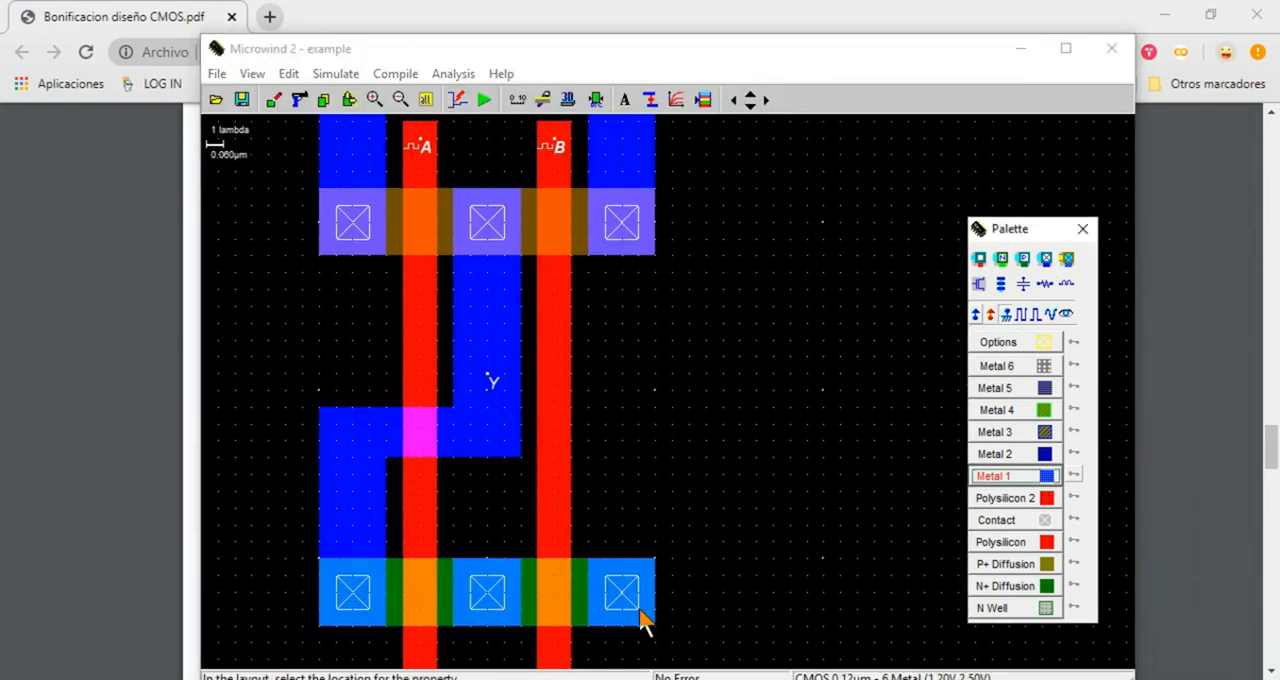
left_click(622, 594)
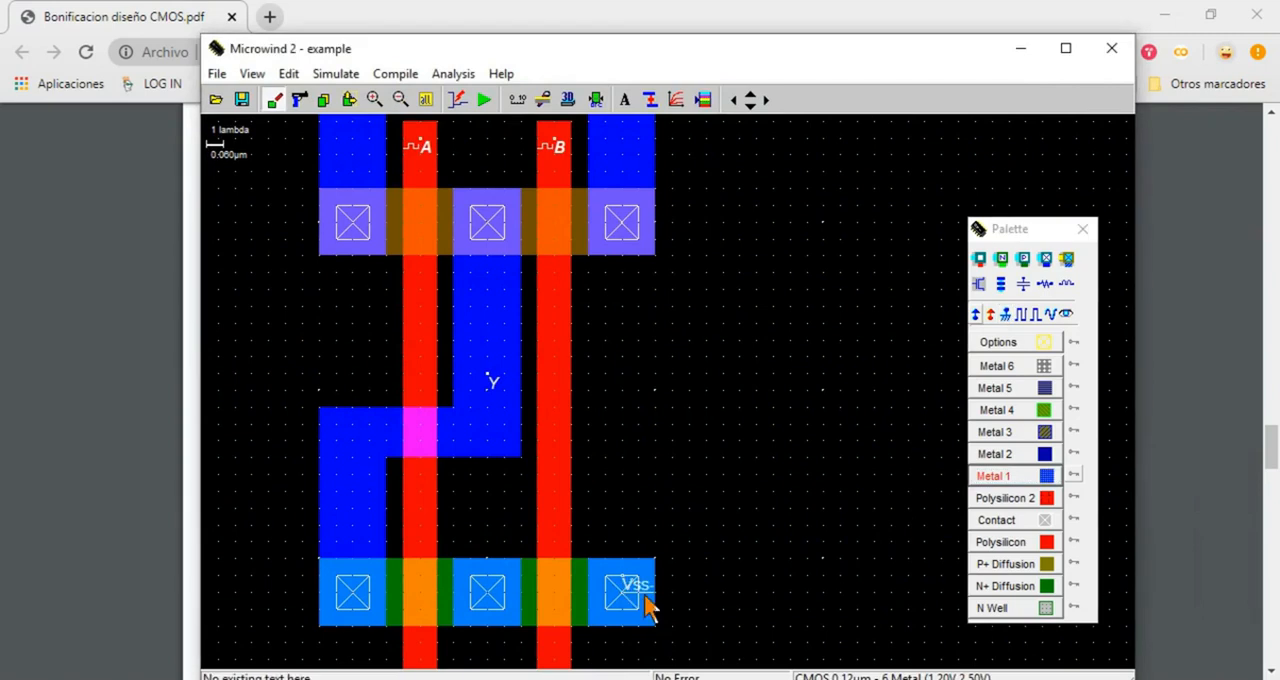
left_click_drag(555, 46, 657, 51)
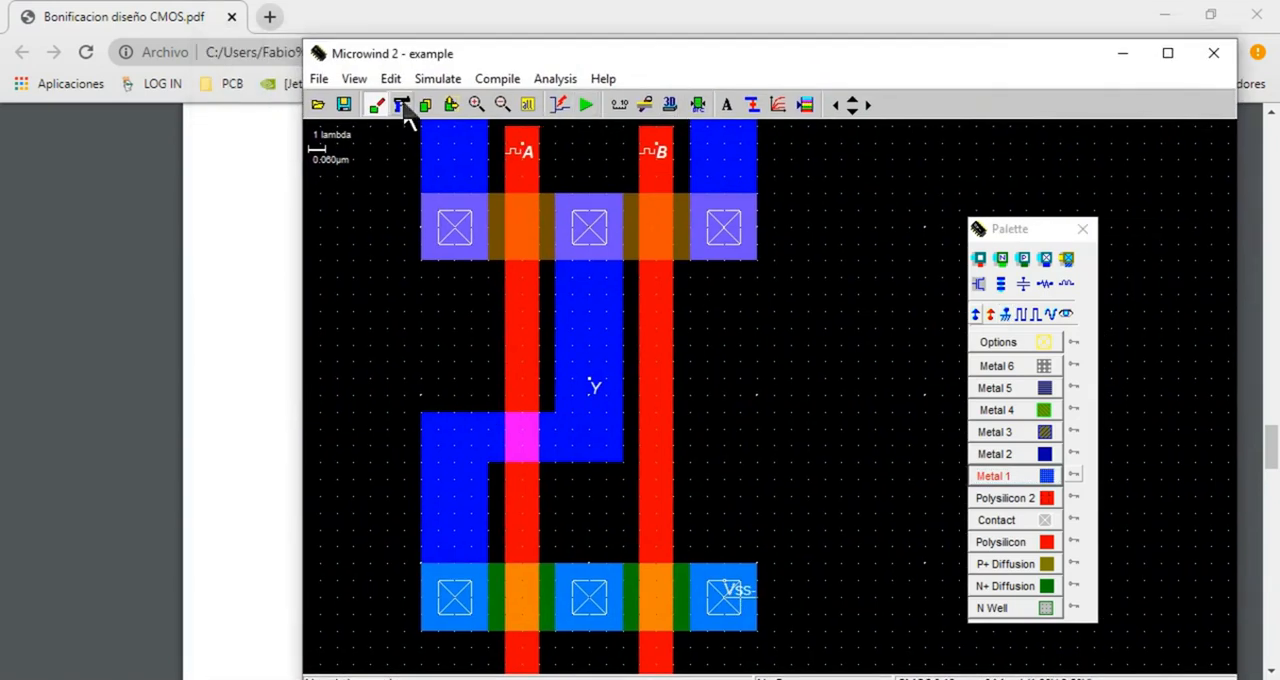
Draw an N Well box enclosing the P+ diffusion strip with a margin on all sides, and run the design rule check
left_click(527, 104)
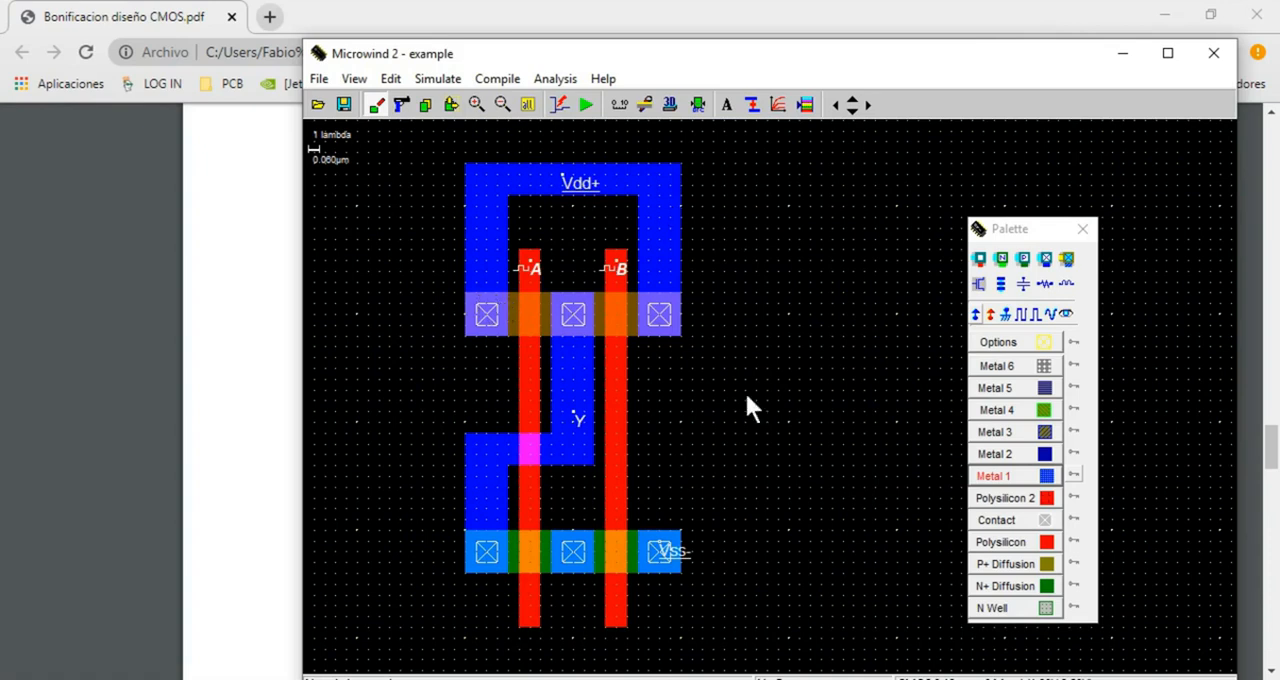
left_click(1045, 607)
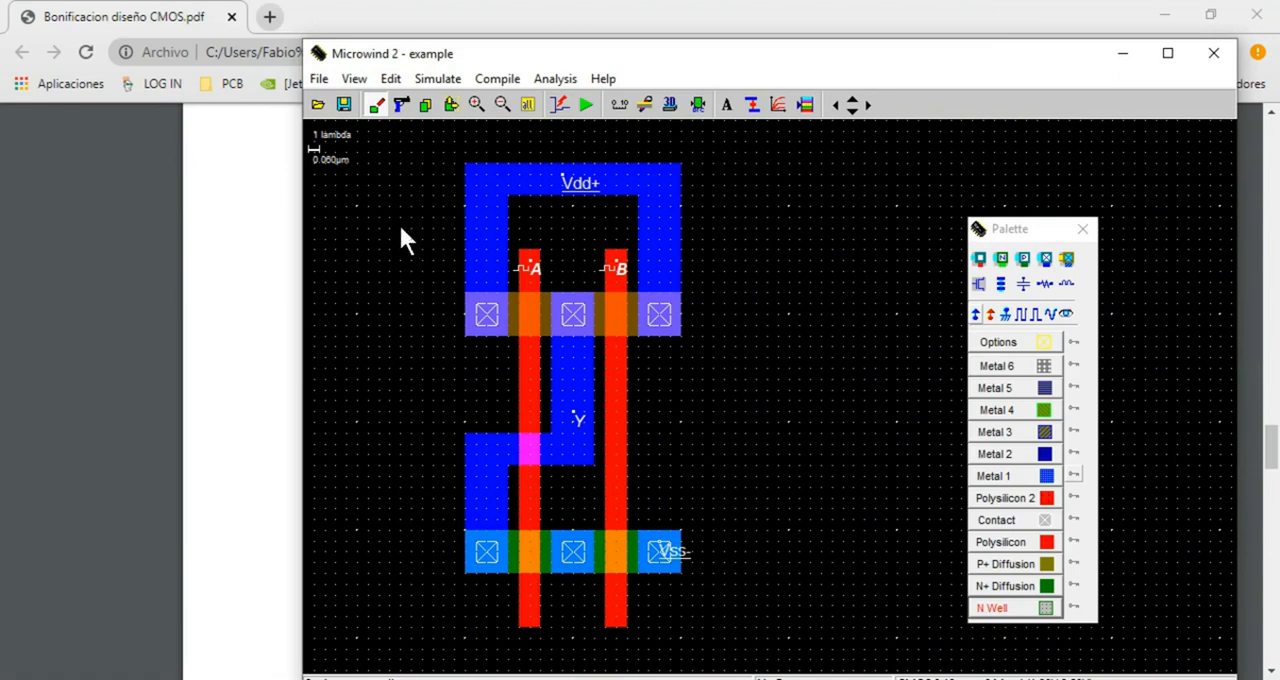
left_click_drag(401, 229, 744, 399)
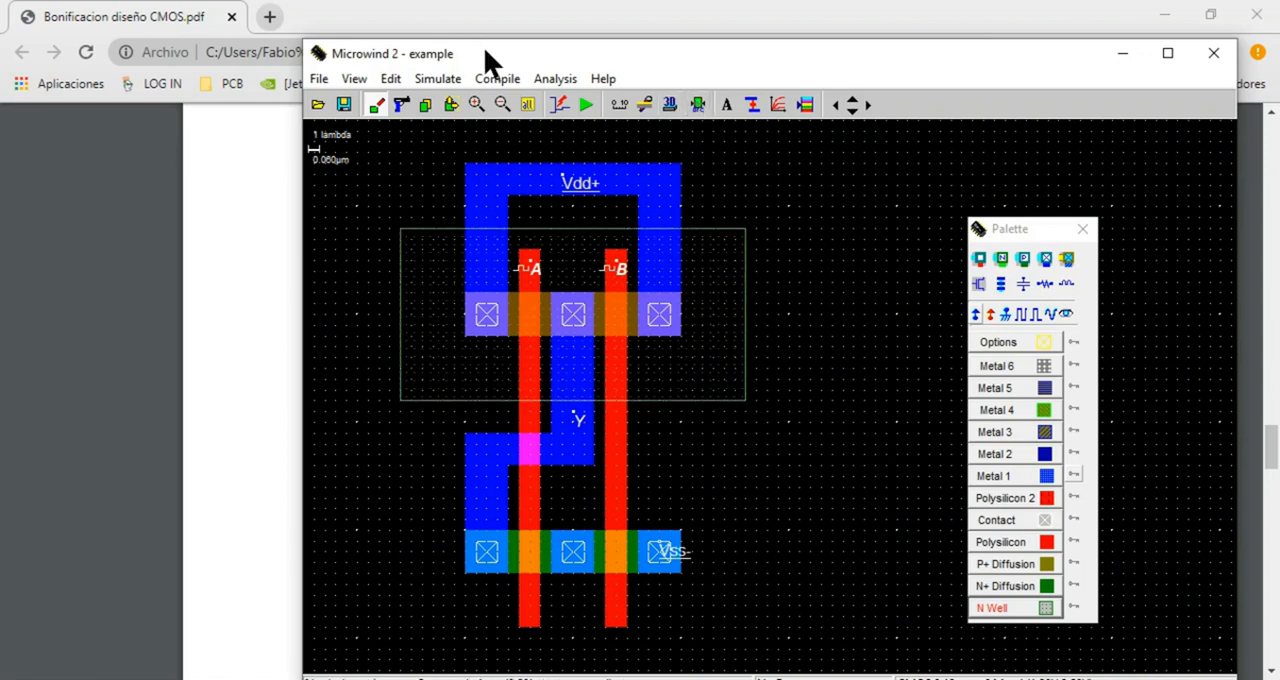
left_click_drag(485, 52, 448, 14)
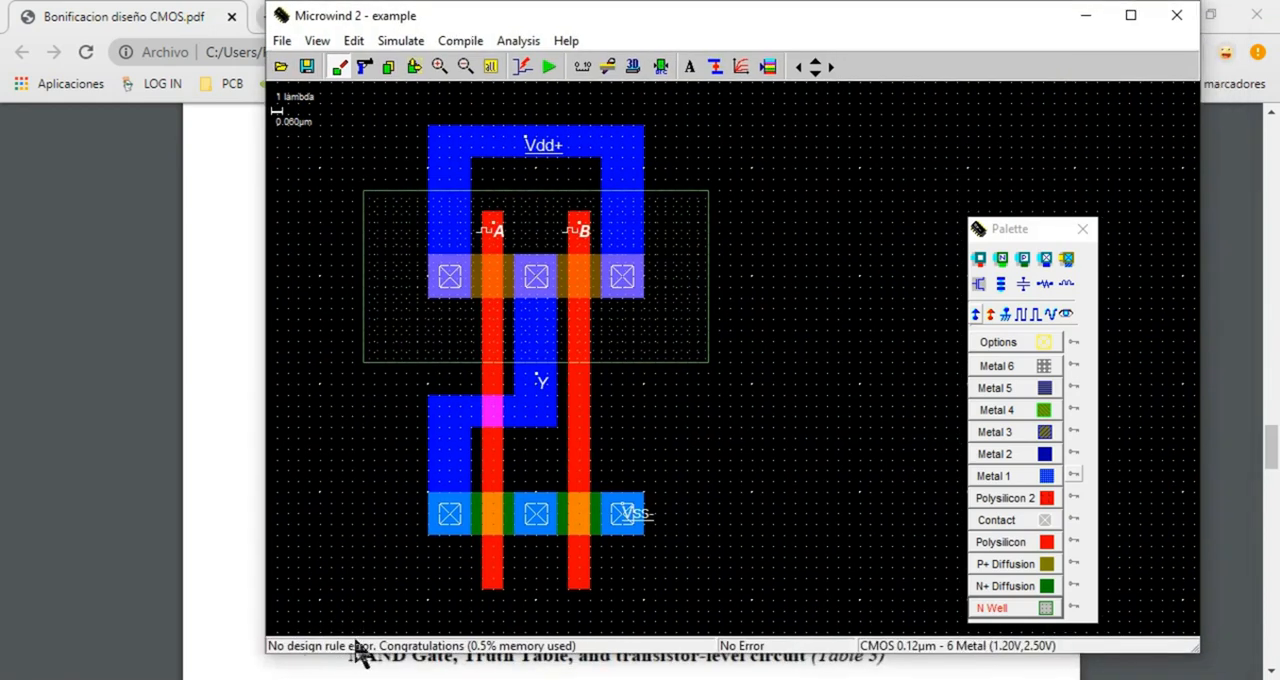
left_click_drag(601, 12, 557, 17)
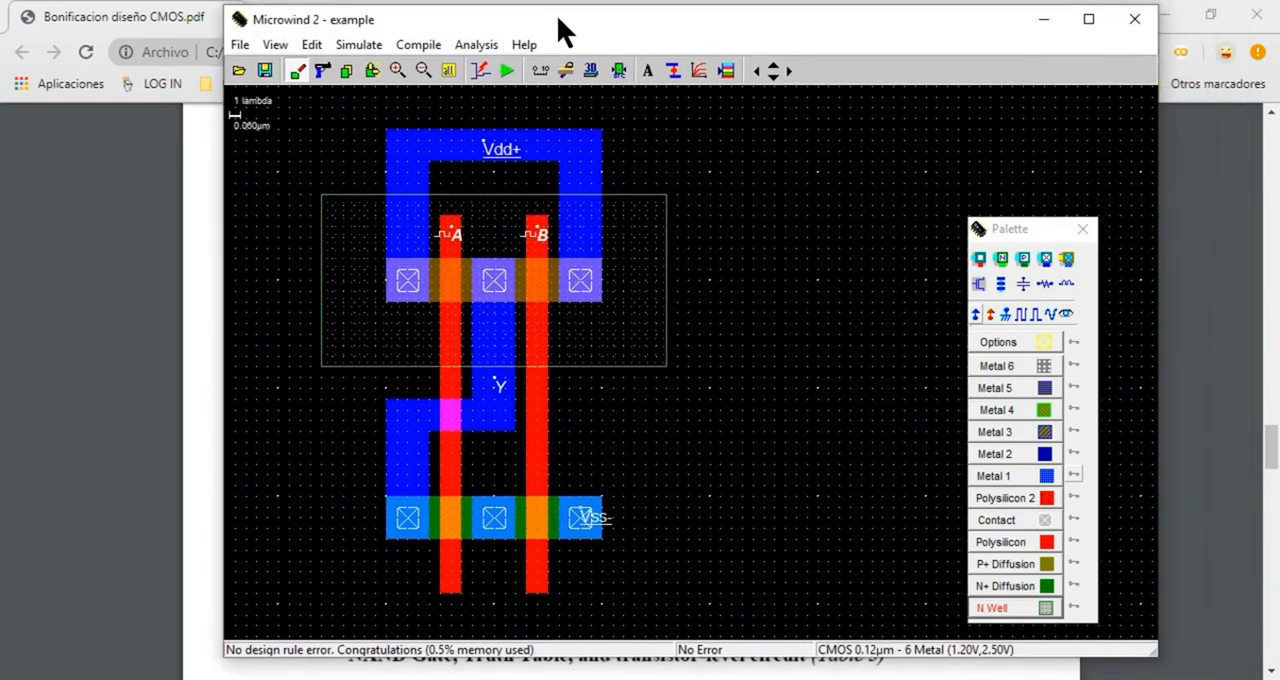
double_click(565, 17)
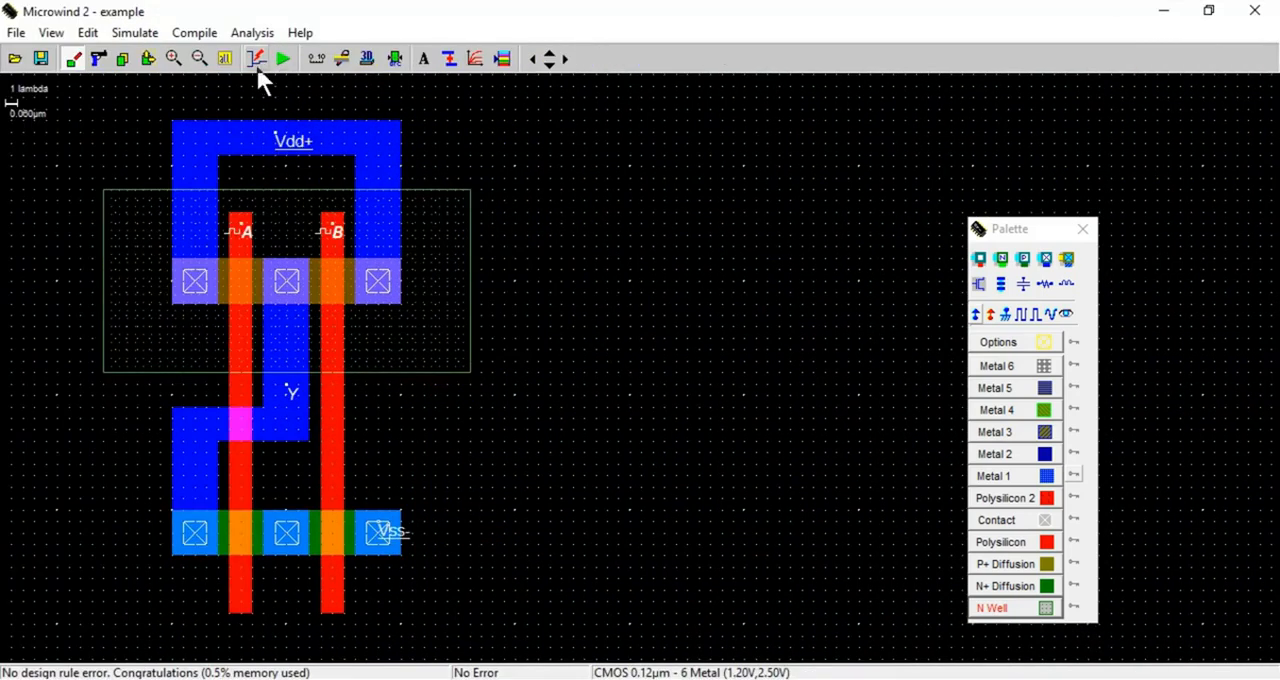
left_click(226, 59)
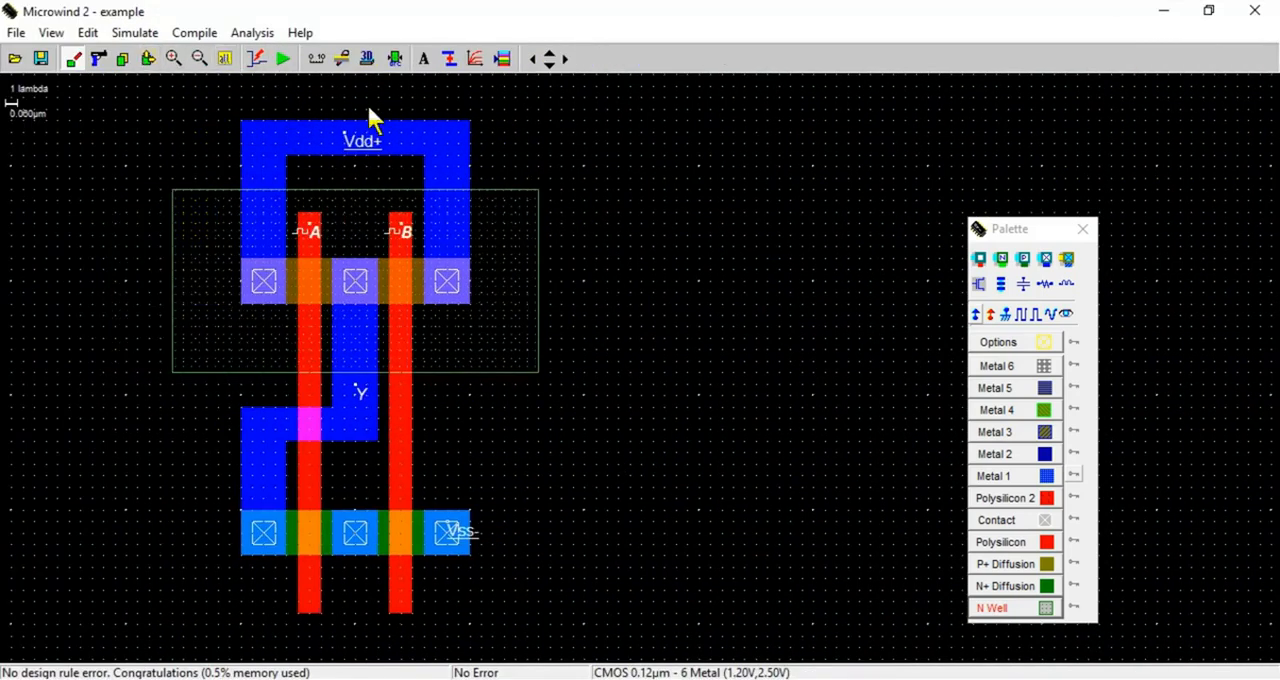
Examine the NAND truth table in the PDF, comparing inputs A and B with output Y
left_click_drag(372, 14, 935, 522)
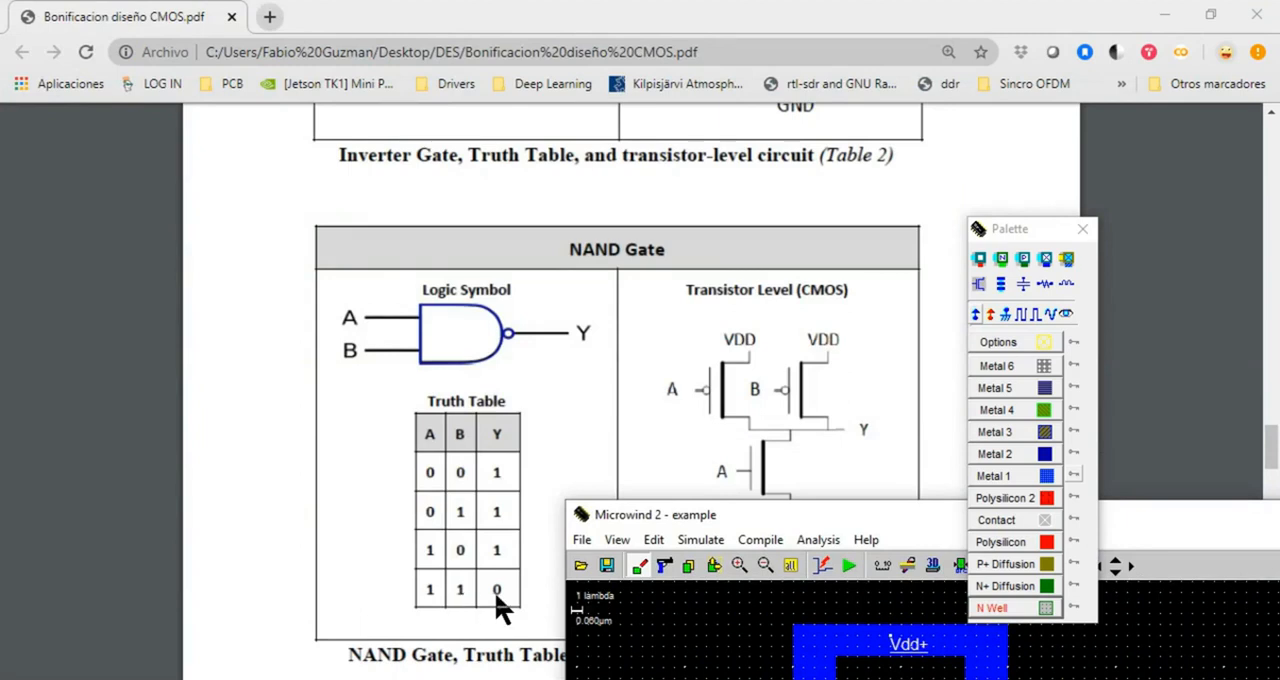
left_click_drag(773, 510, 752, 292)
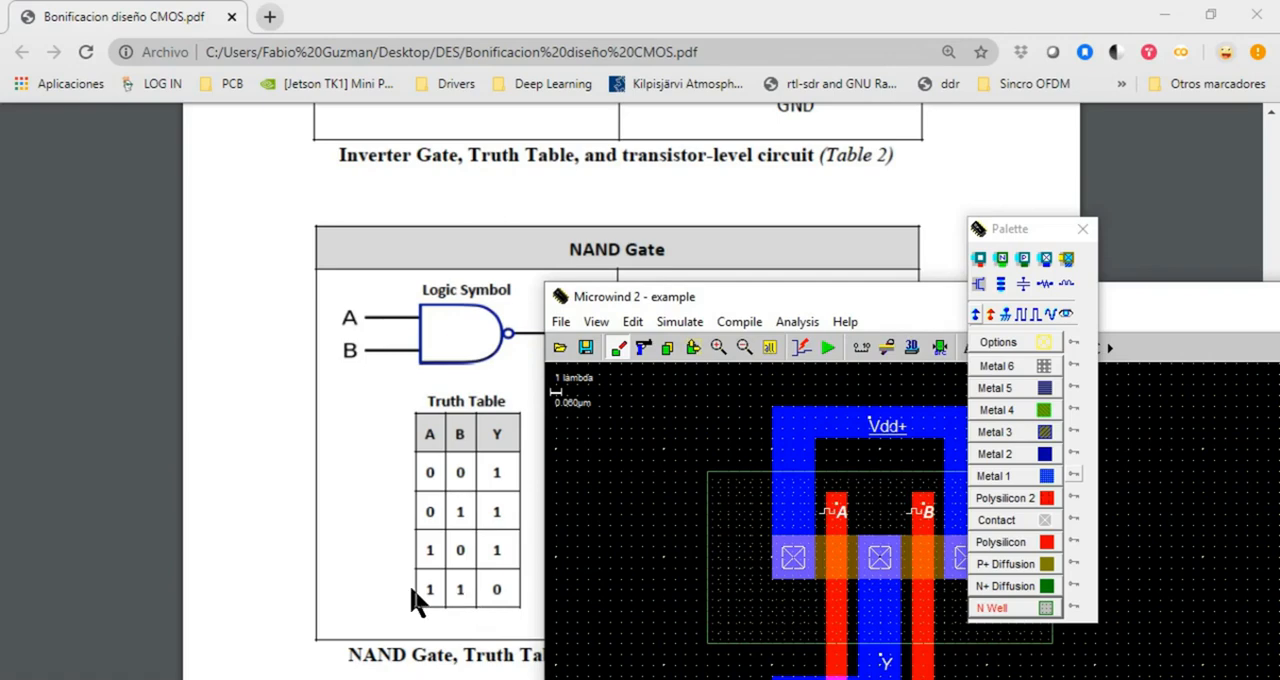
left_click_drag(688, 304, 336, 85)
double_click(418, 81)
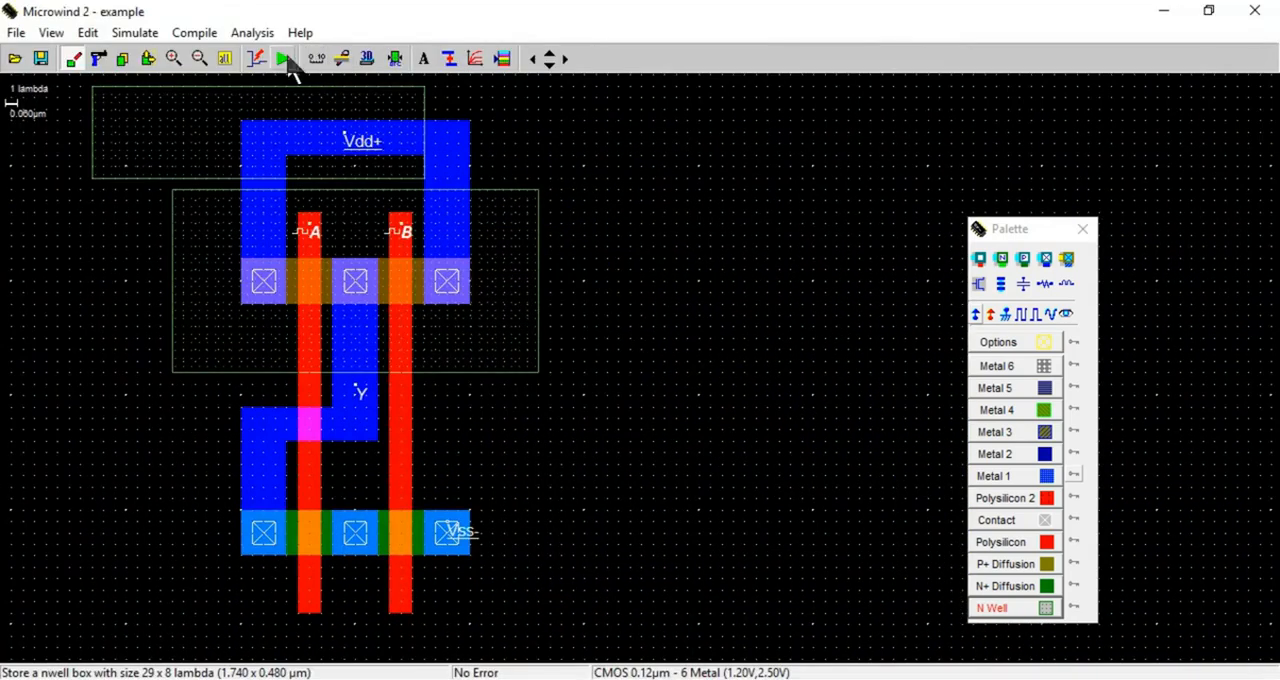
Delete the stray N Well box overlapping the upper Metal 1 bar and return to box drawing mode
left_click(98, 58)
left_click(118, 97)
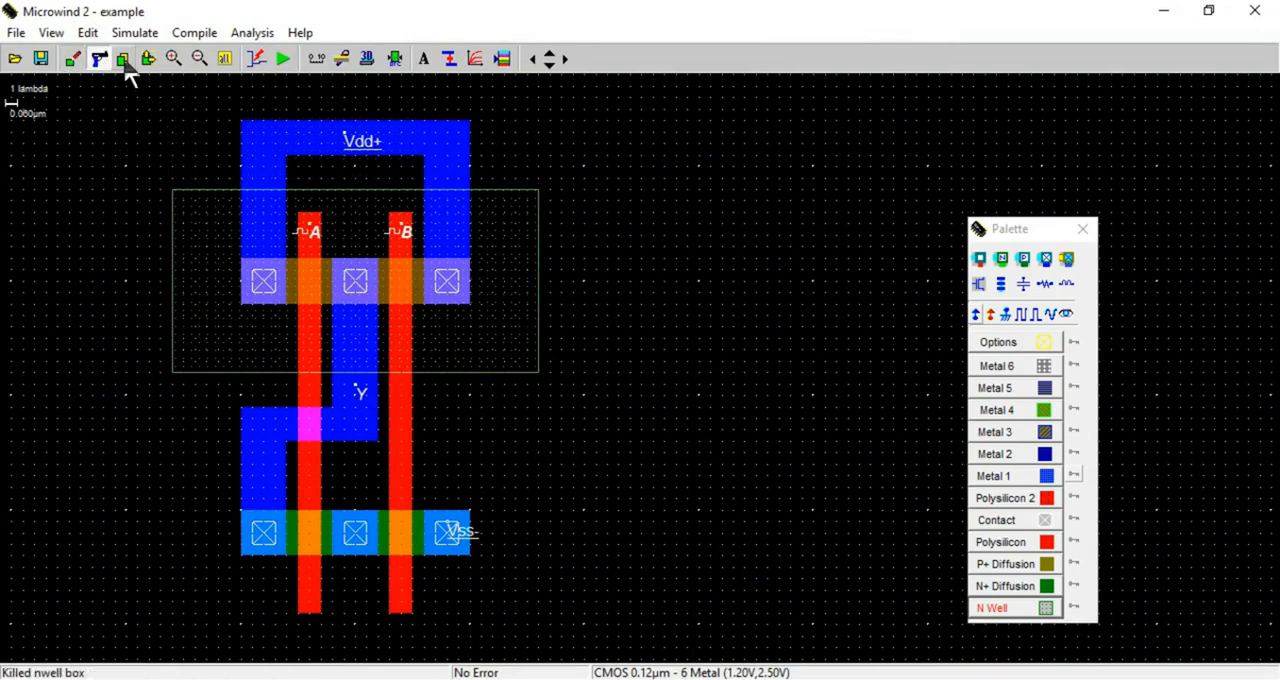
left_click(74, 59)
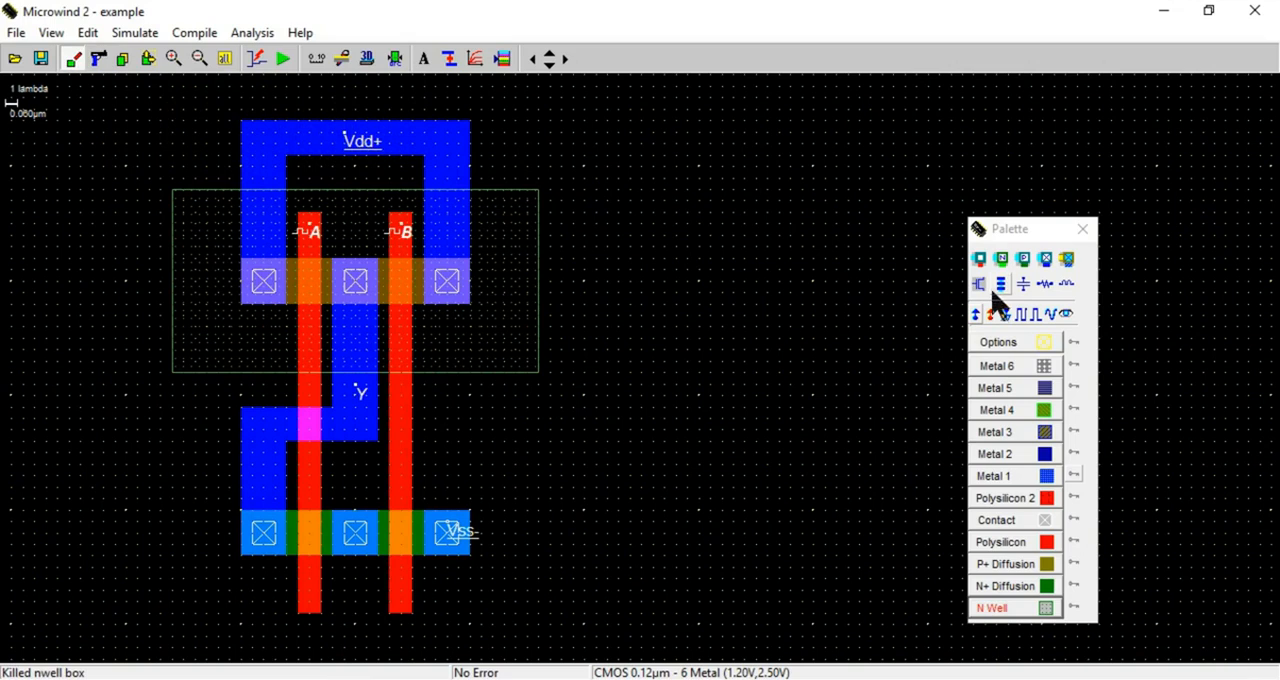
Place a Vdd supply property inside the upper-left corner of the N Well and run the analog simulation
left_click(976, 317)
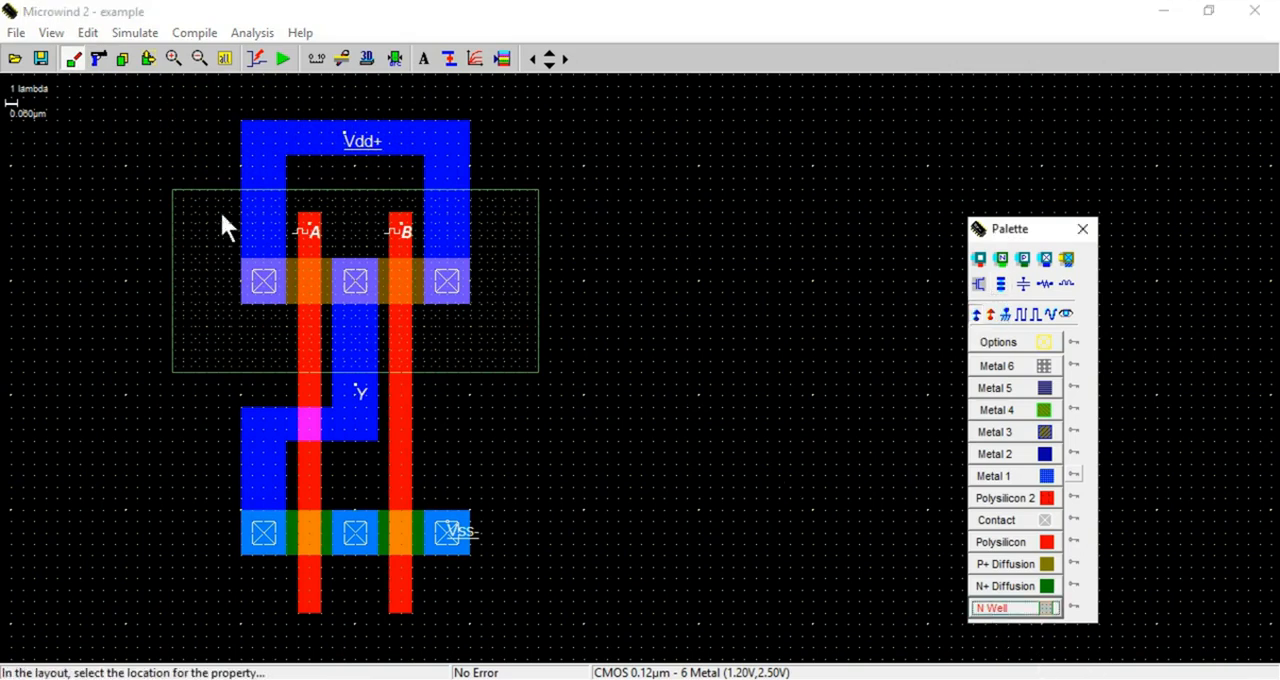
left_click(195, 205)
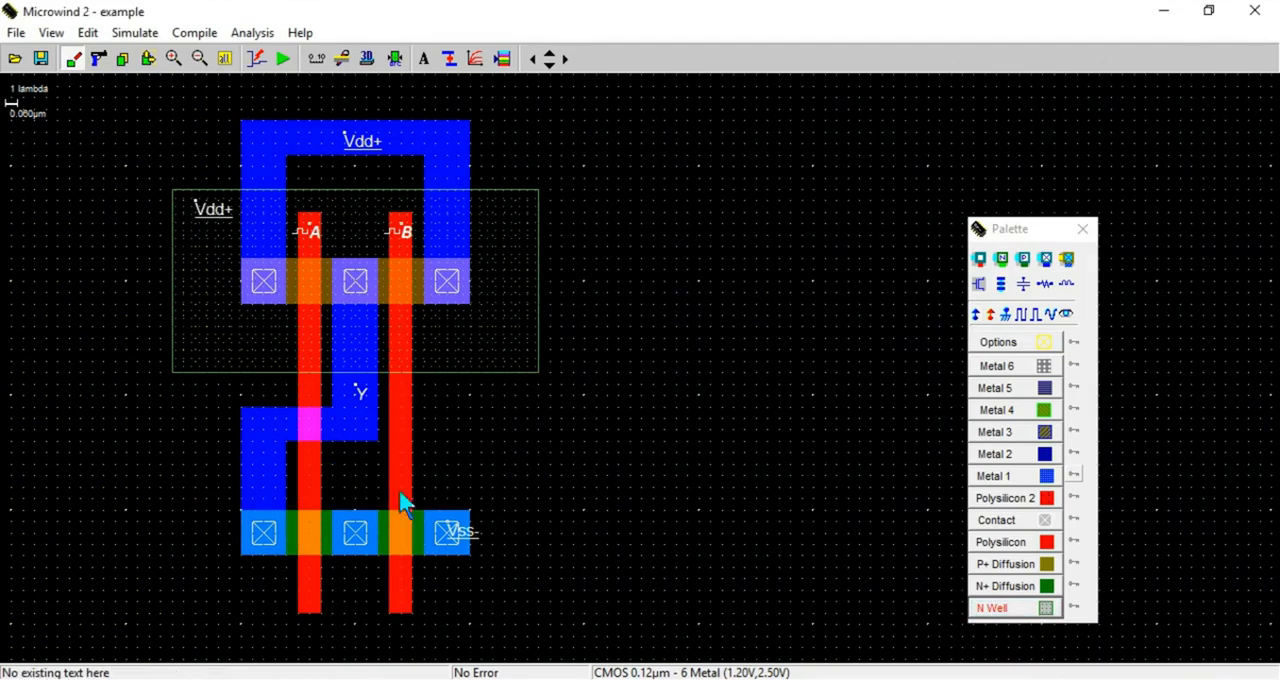
left_click(285, 68)
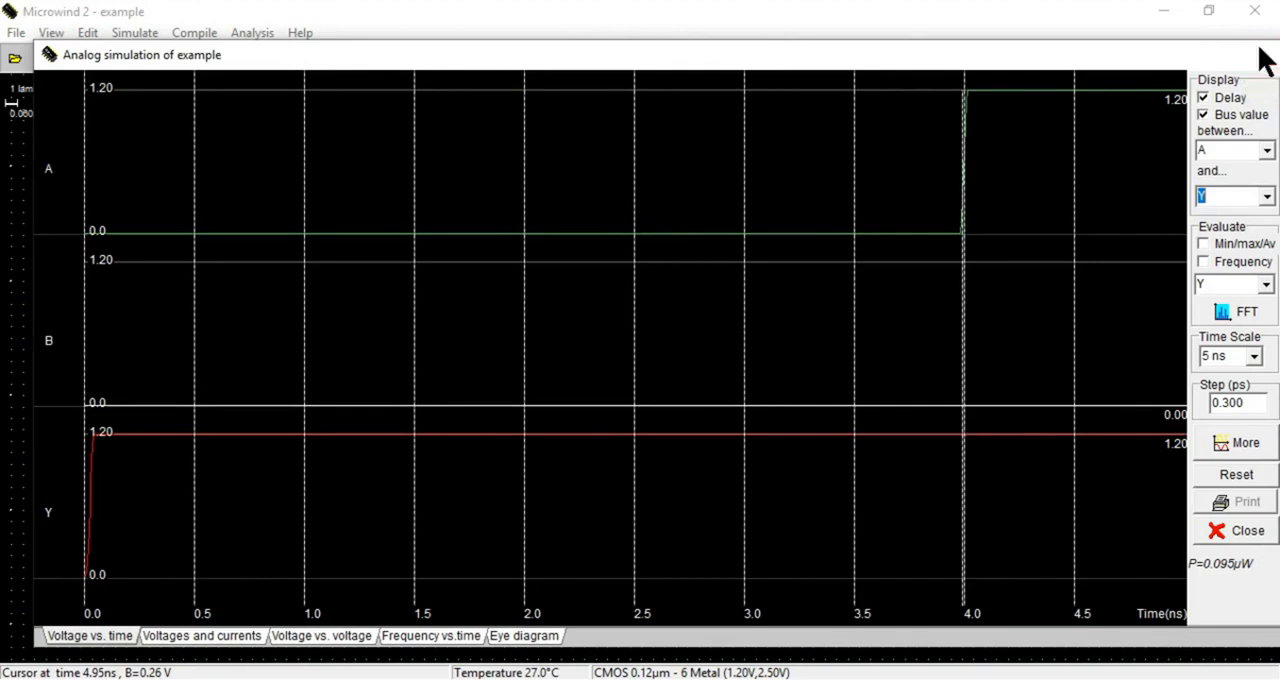
left_click(1262, 56)
Speed up clock A to a time low and time high of 1.975 ns
left_click(314, 234)
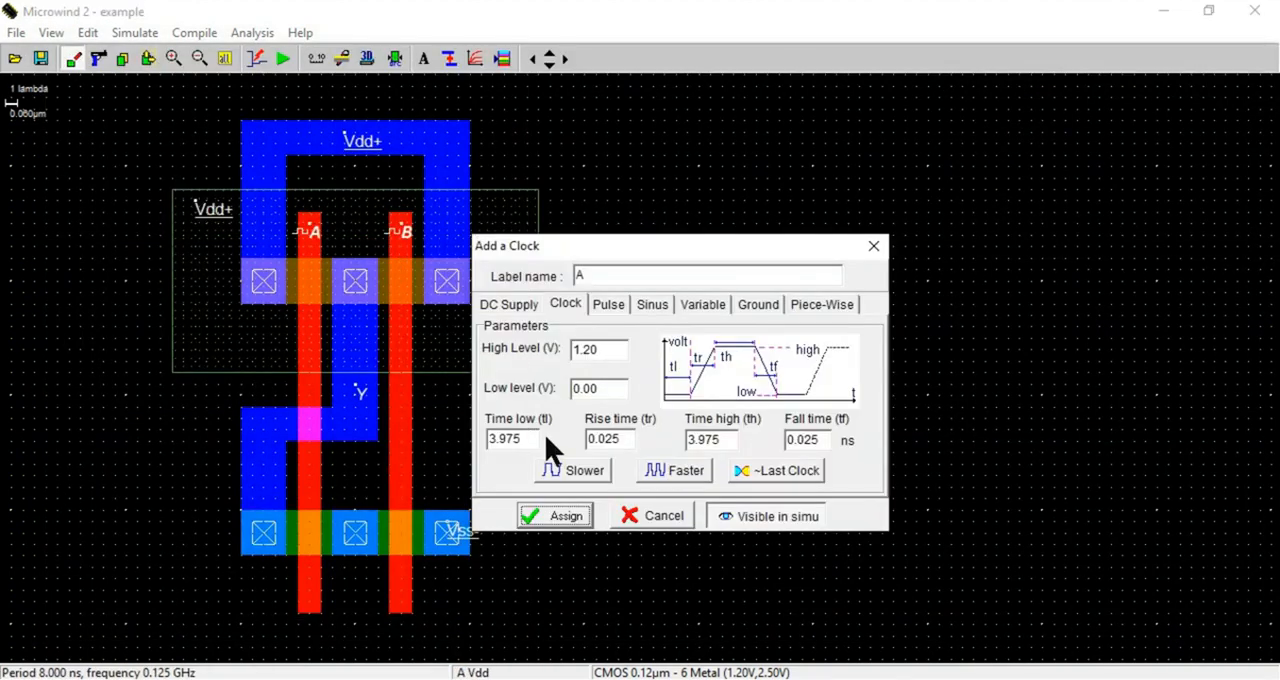
left_click(674, 474)
left_click(562, 517)
Speed up clock B to a time low and time high of 3.975 ns, and rerun the analog simulation
left_click(394, 230)
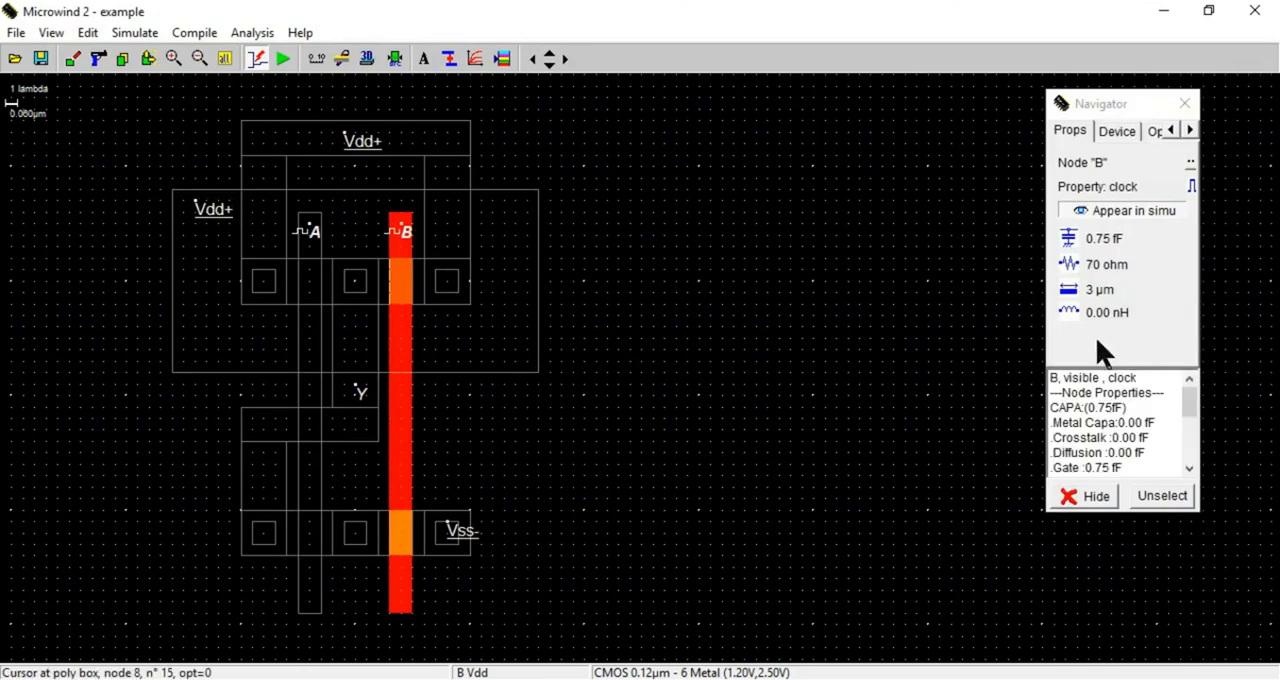
left_click(1184, 104)
left_click(402, 234)
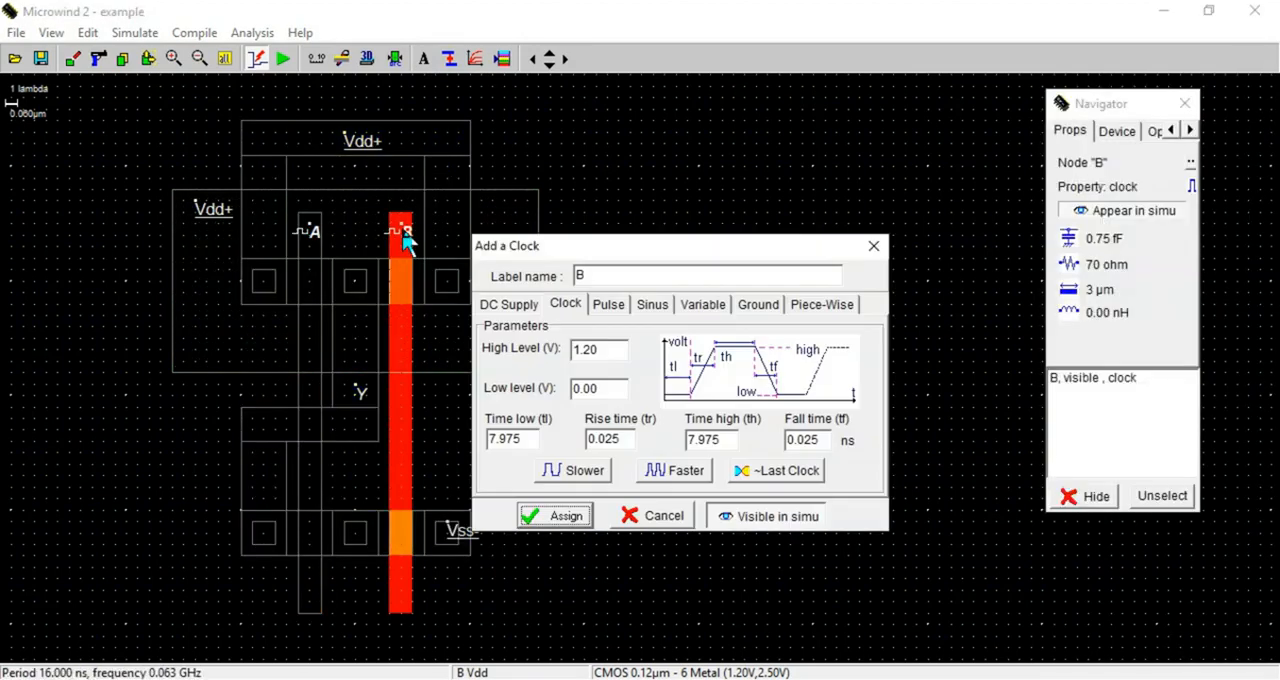
left_click(872, 244)
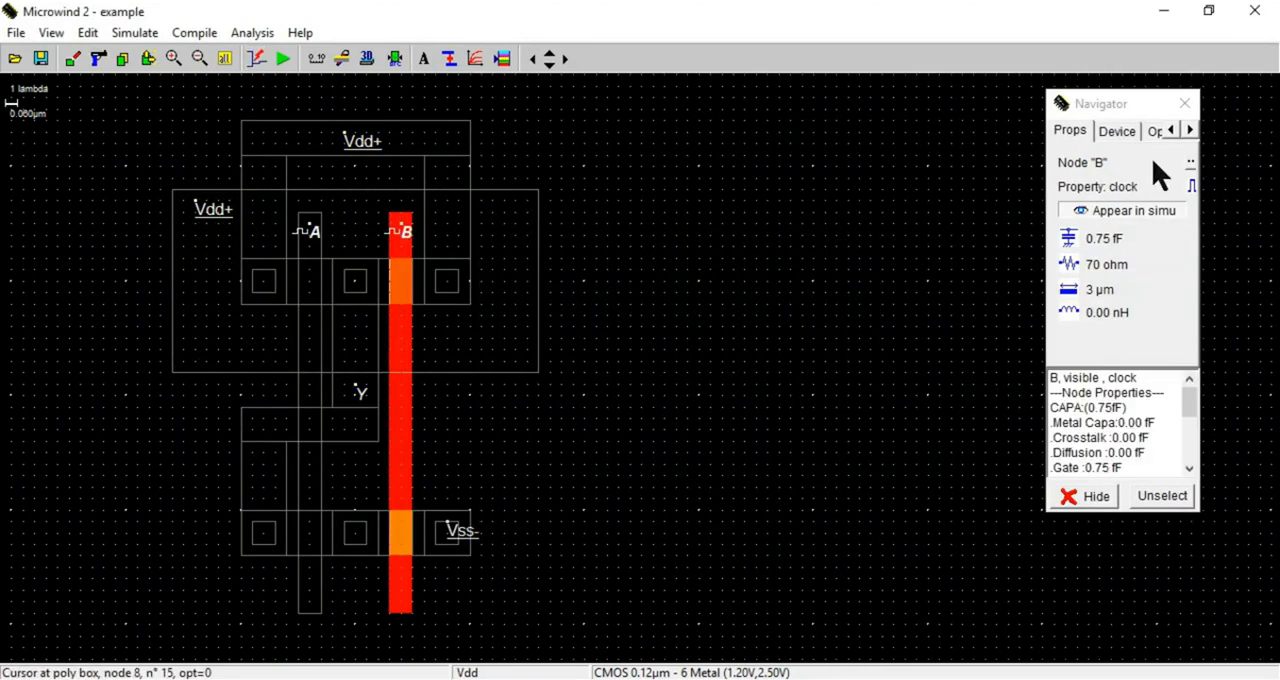
left_click(1184, 104)
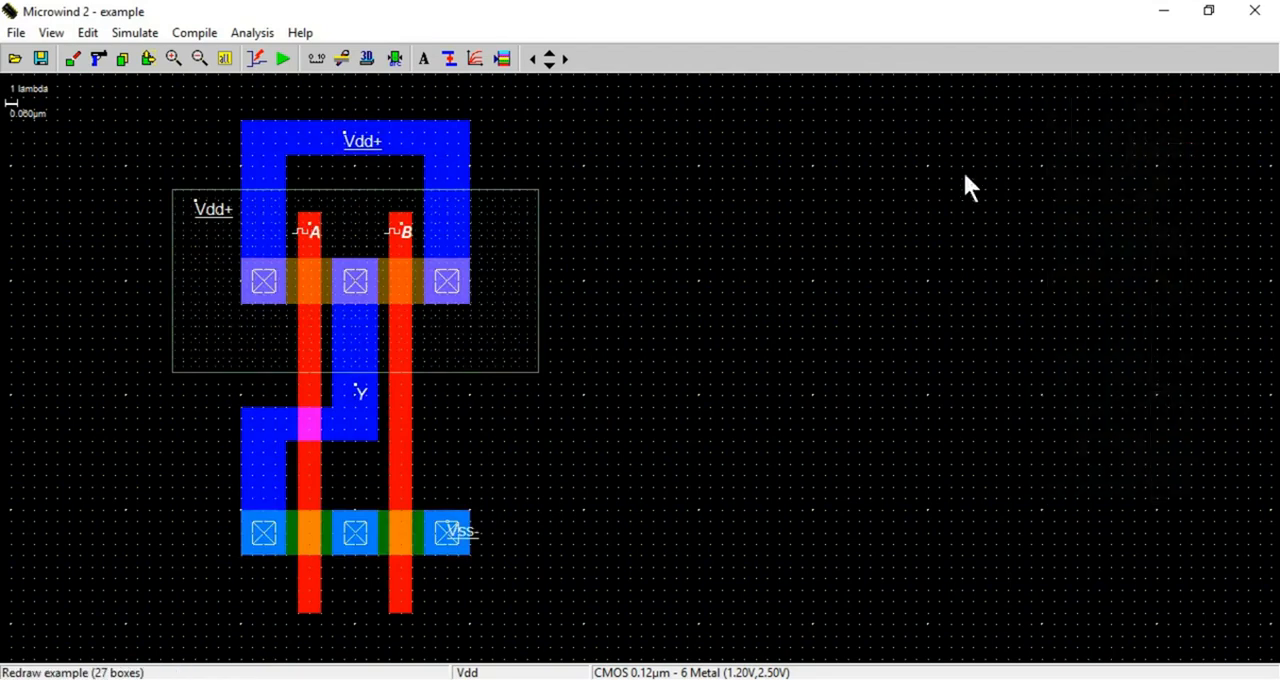
left_click(405, 249)
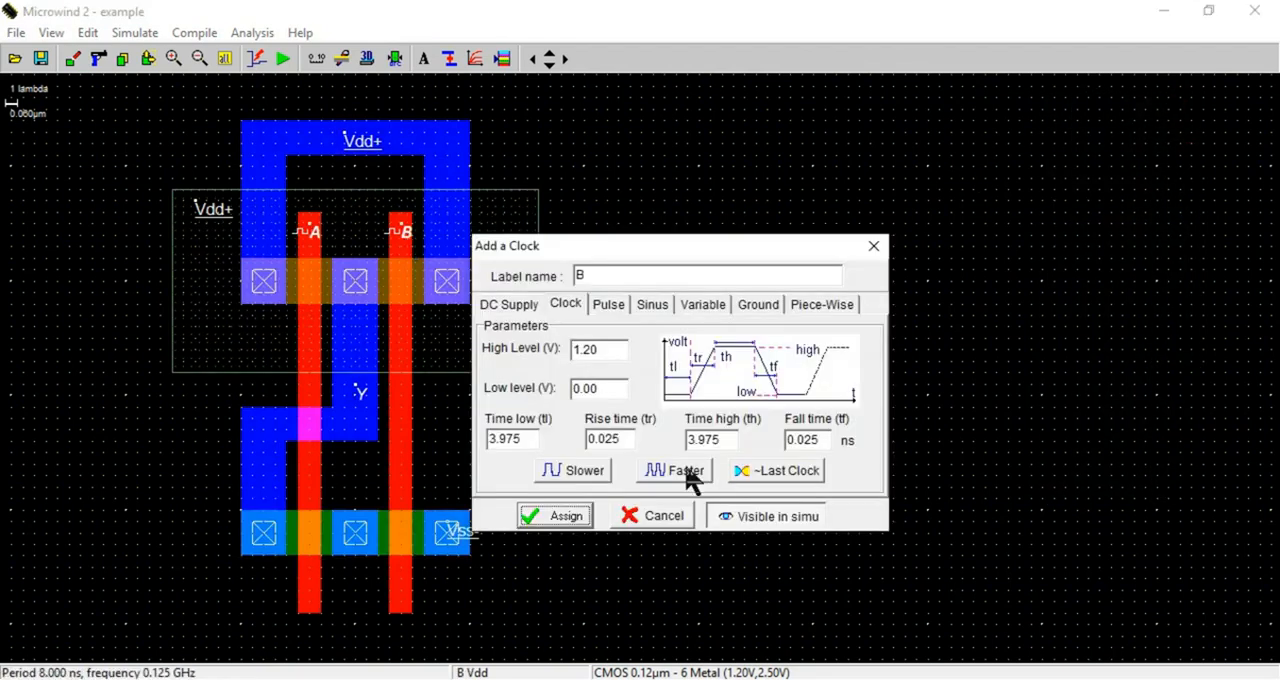
left_click(568, 520)
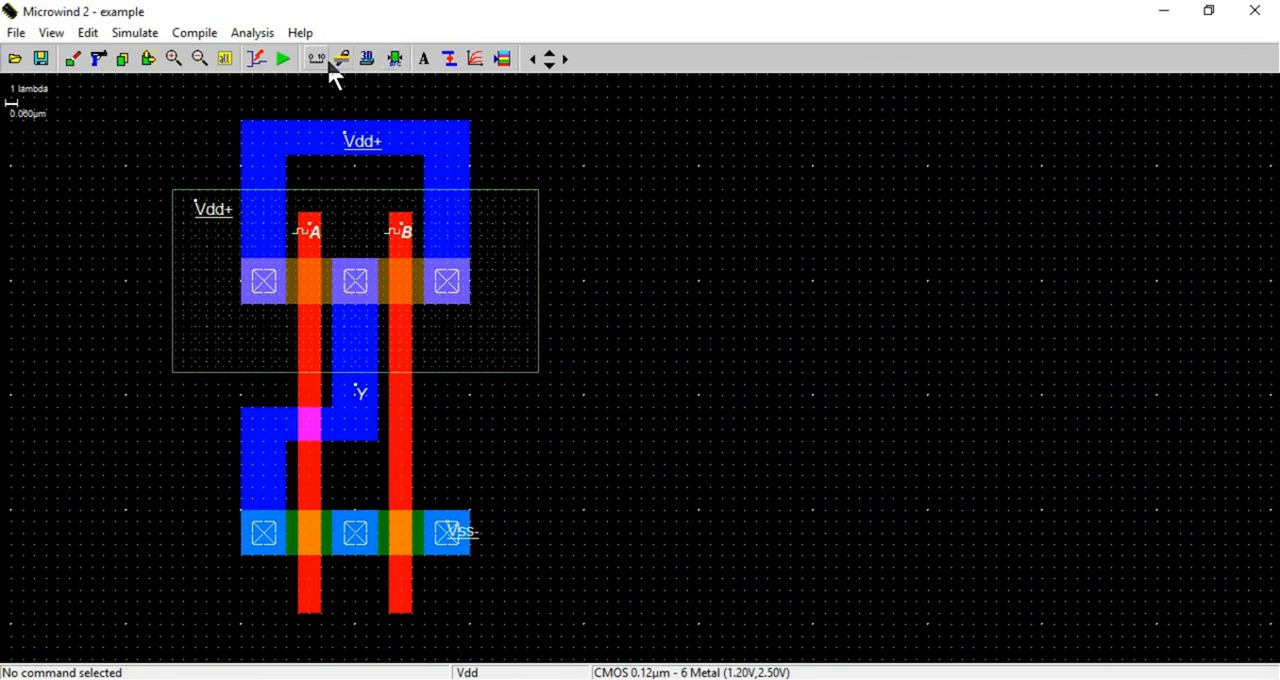
left_click(283, 59)
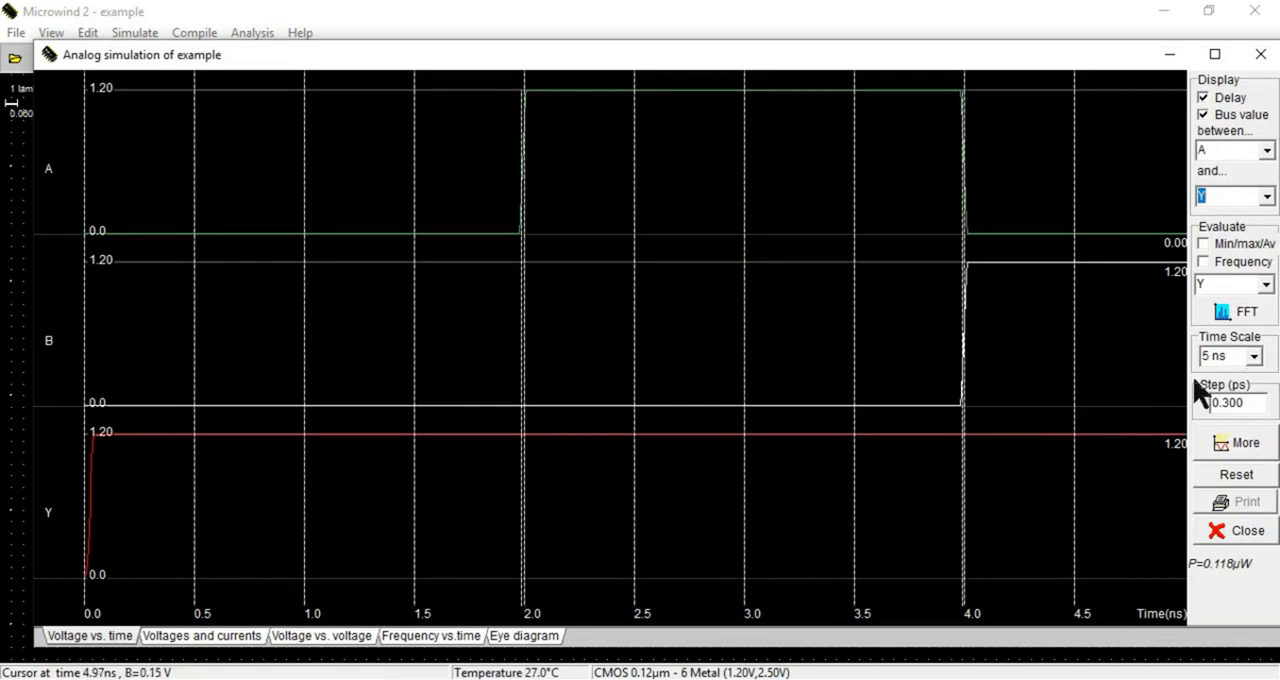
Set the simulation time scale to 2 ns and continue the analog simulation
left_click(1254, 356)
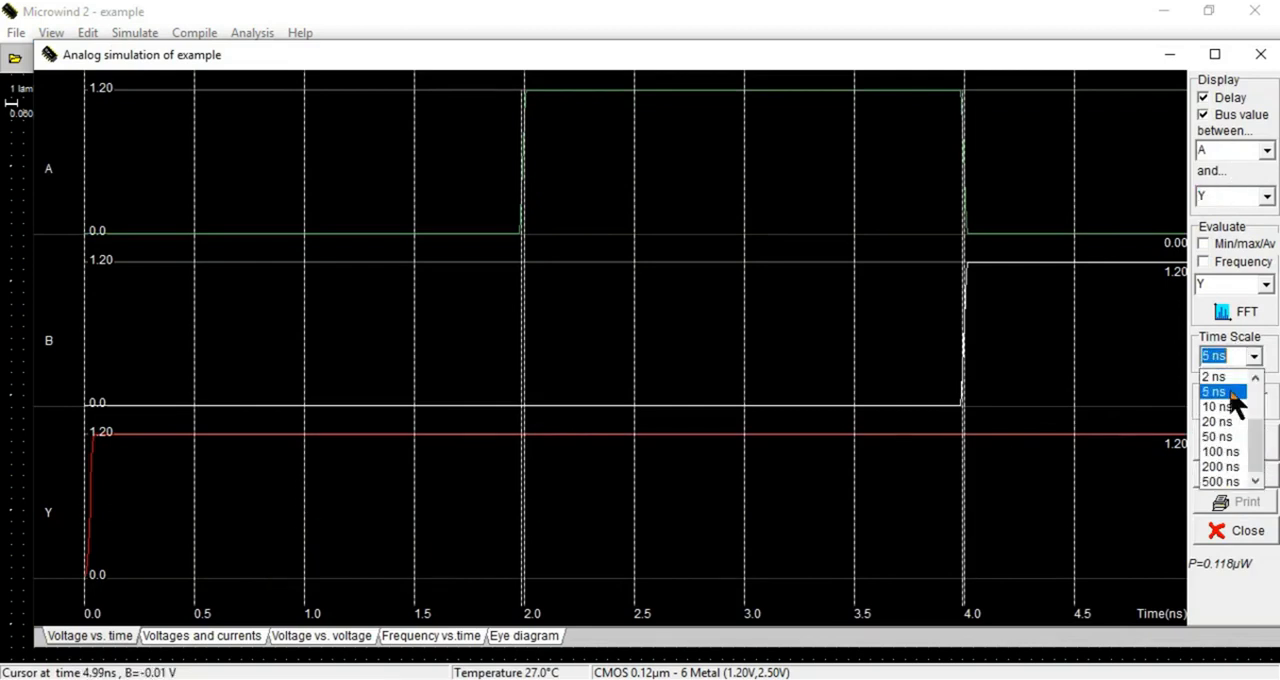
left_click(1234, 394)
left_click(1254, 358)
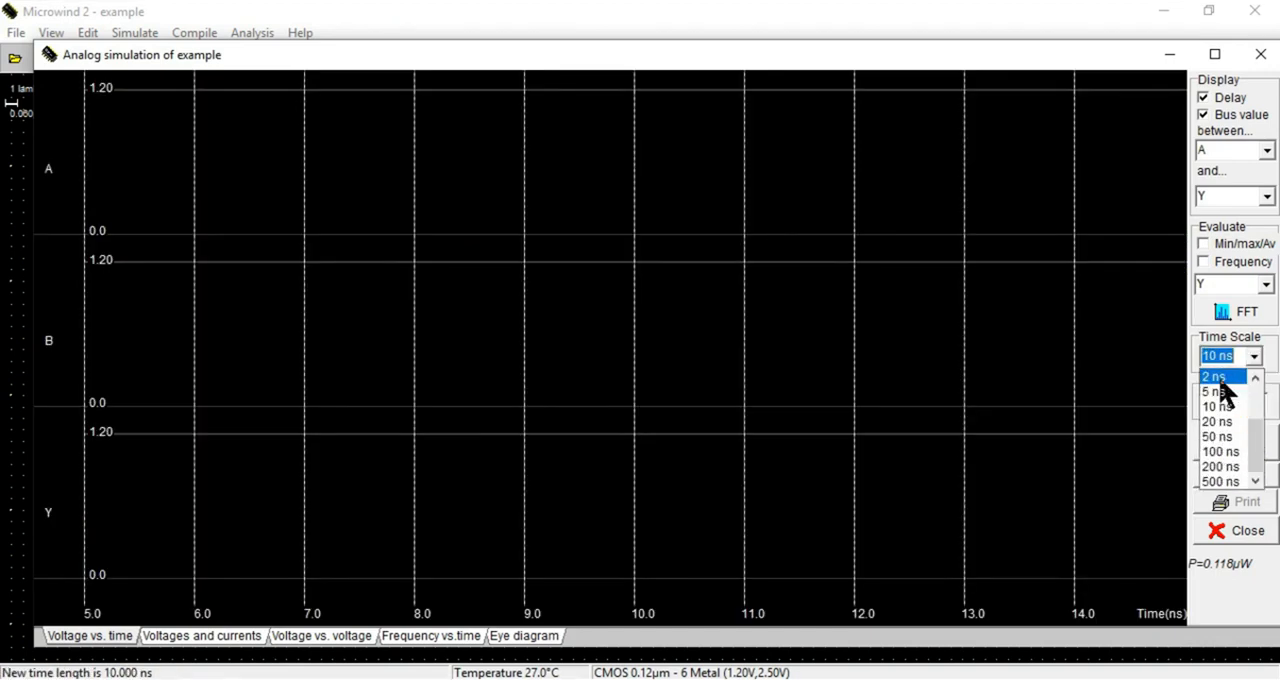
left_click(1218, 378)
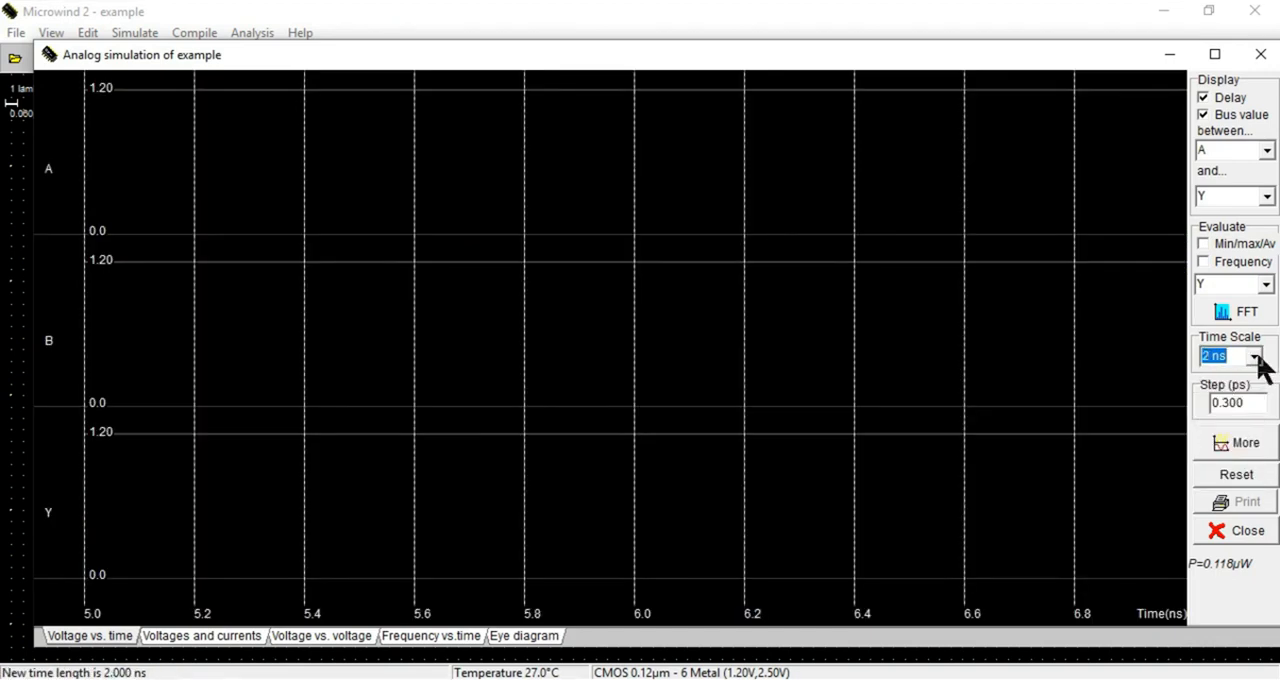
left_click(1250, 445)
Set the simulation time scale to 10 ns and extend the analog simulation
left_click(1256, 357)
left_click(1228, 408)
left_click(1242, 460)
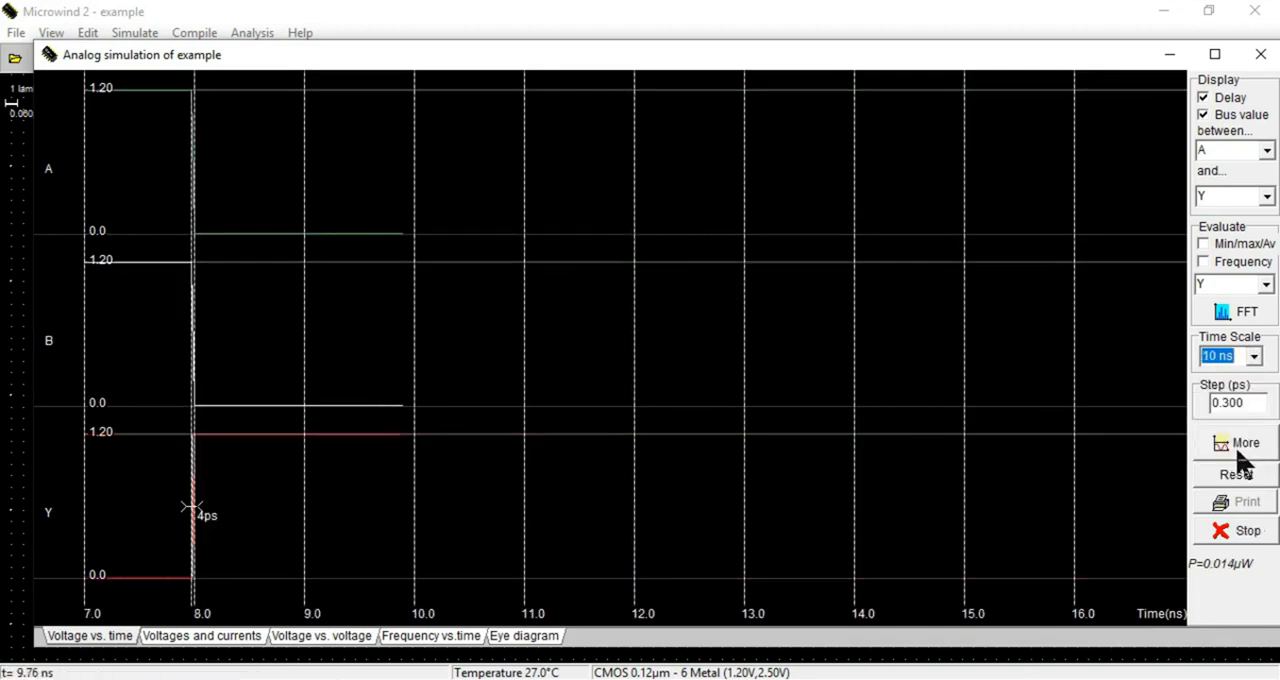
Set the simulation time scale to 20 ns and simulate a further interval of the A, B and Y waveforms
left_click(1255, 357)
left_click(1228, 421)
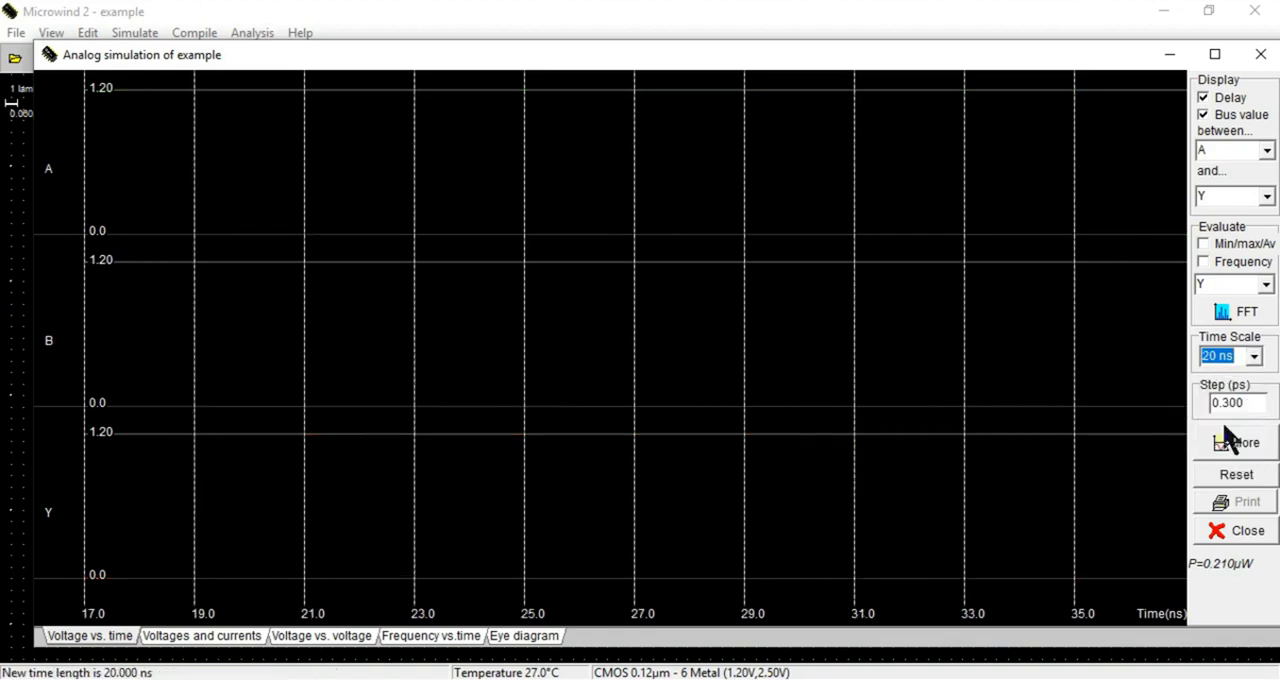
left_click(1245, 447)
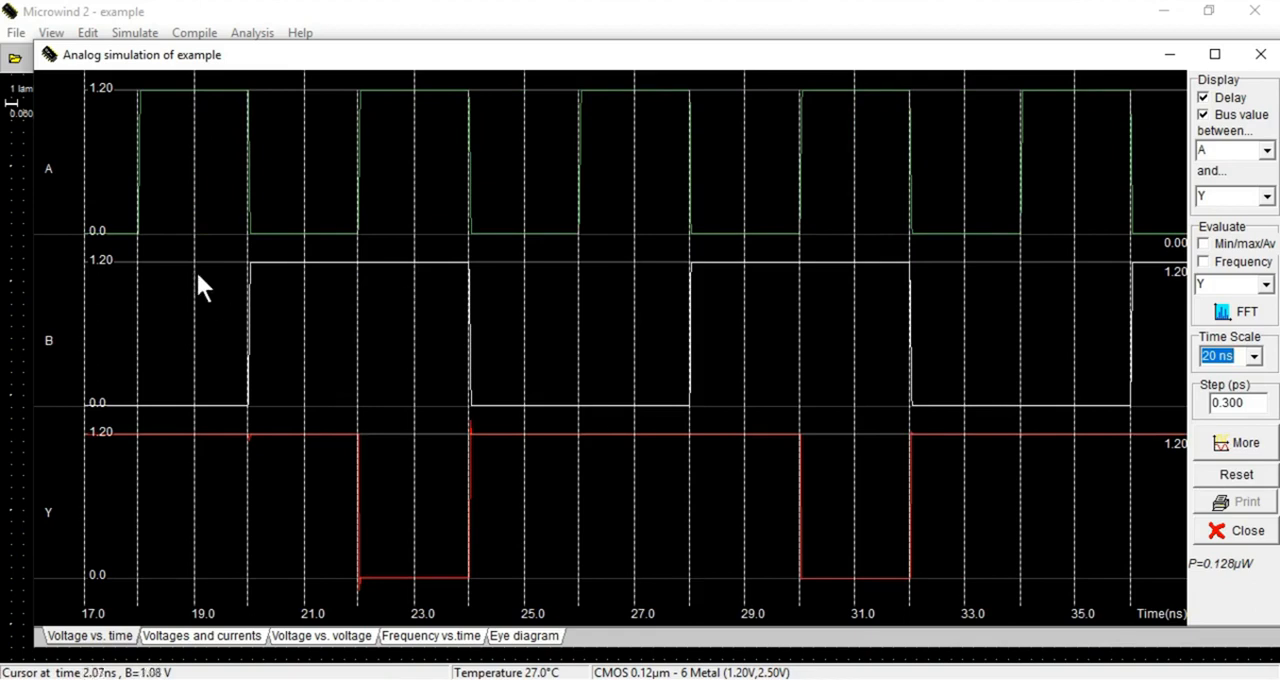
Move the simulation window aside to compare the waveforms with the NAND layout, and bring it back over the layout
left_click_drag(271, 57, 683, 66)
left_click_drag(593, 60, 459, 57)
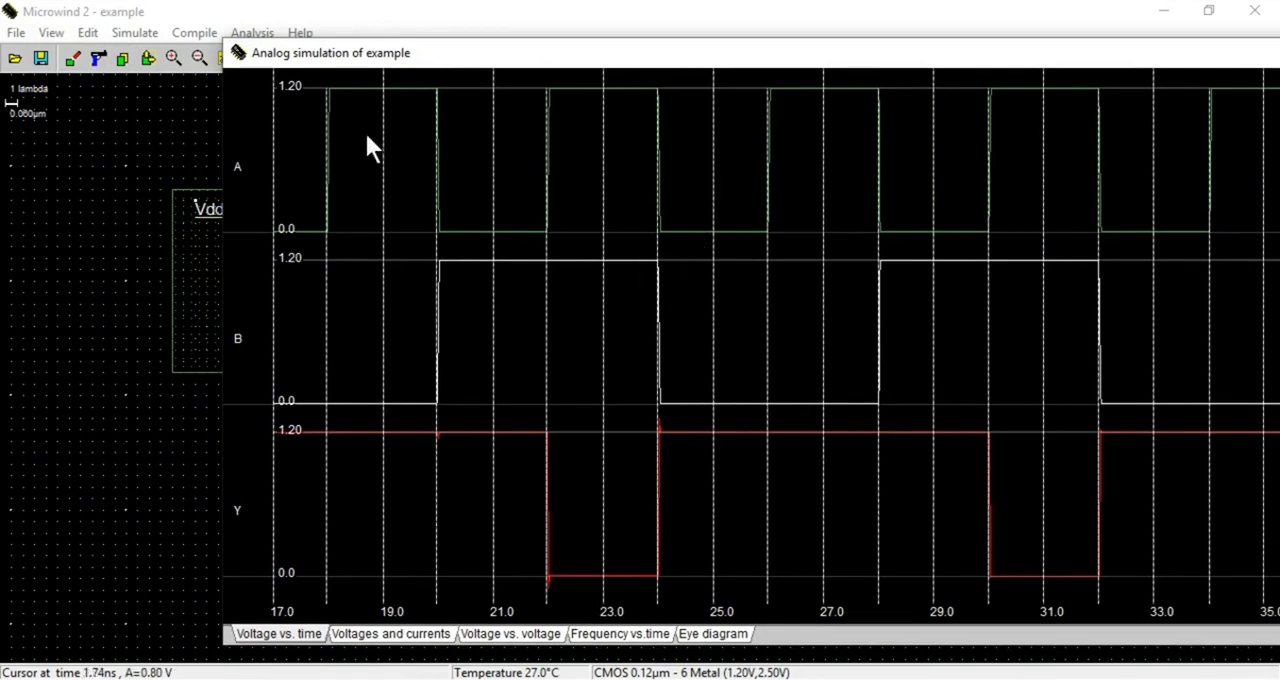
left_click_drag(416, 58, 603, 106)
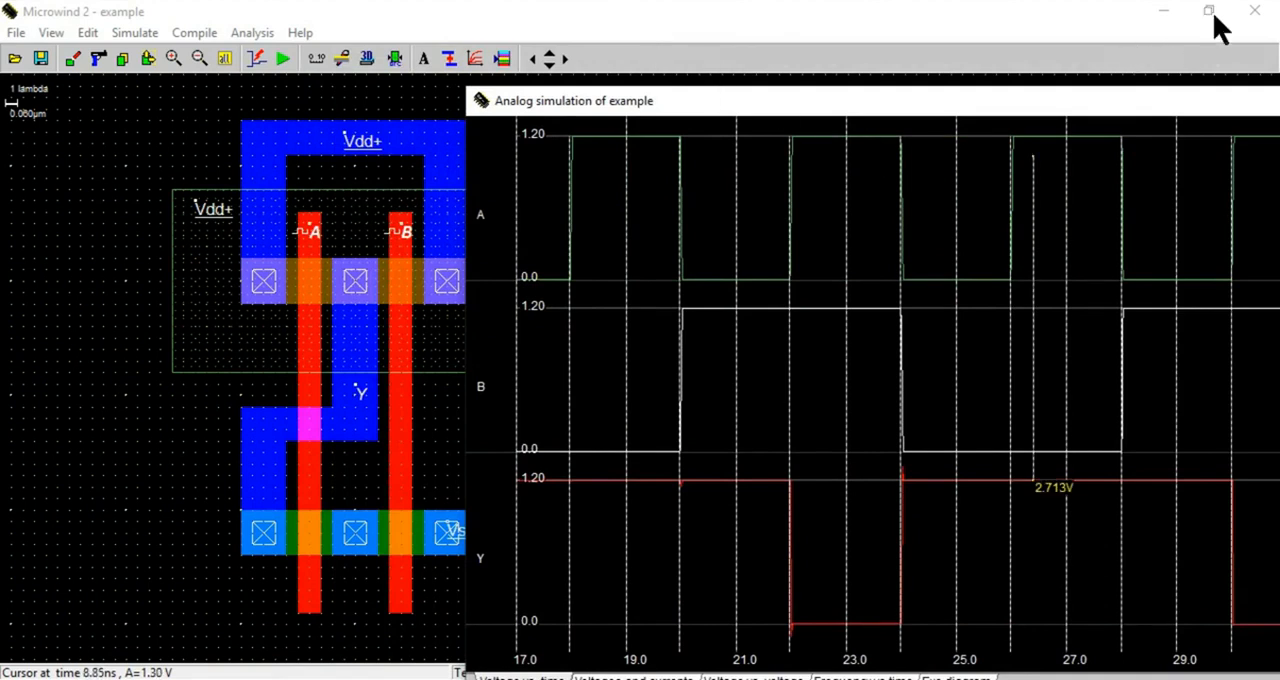
left_click_drag(920, 129, 541, 65)
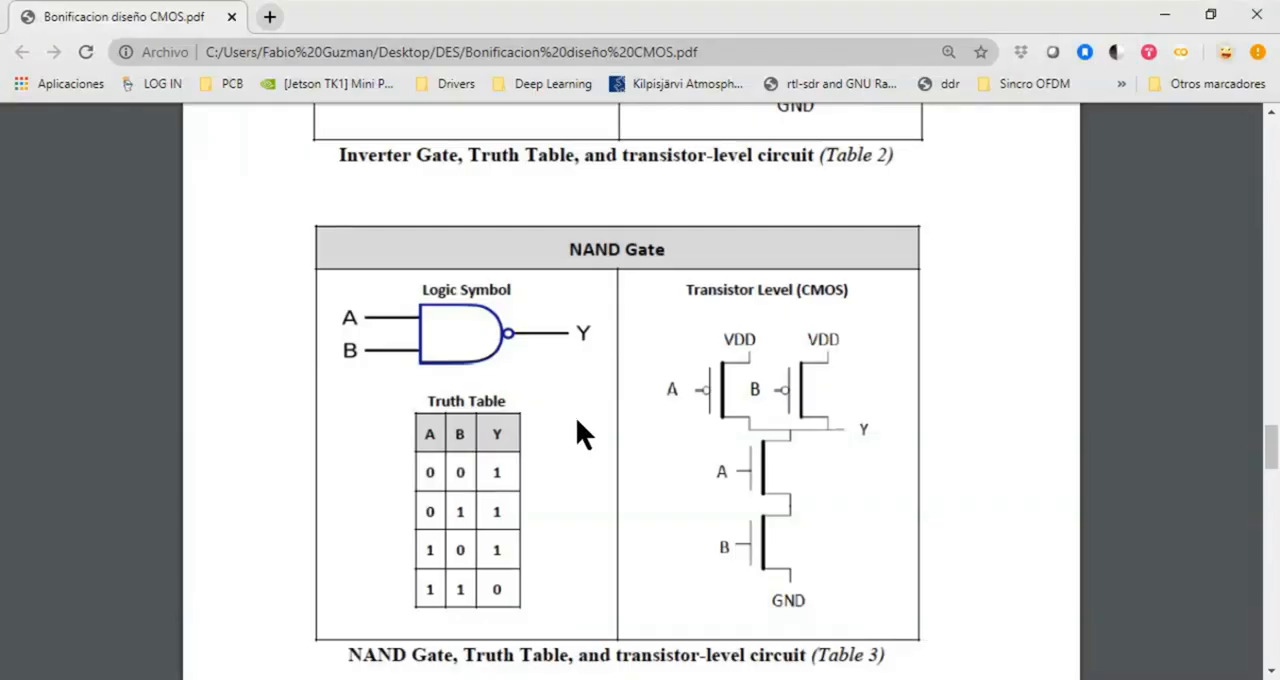
Switch to the CMOS design PDF in the browser and examine the NAND gate's truth table
scroll(572, 428, "down", 1)
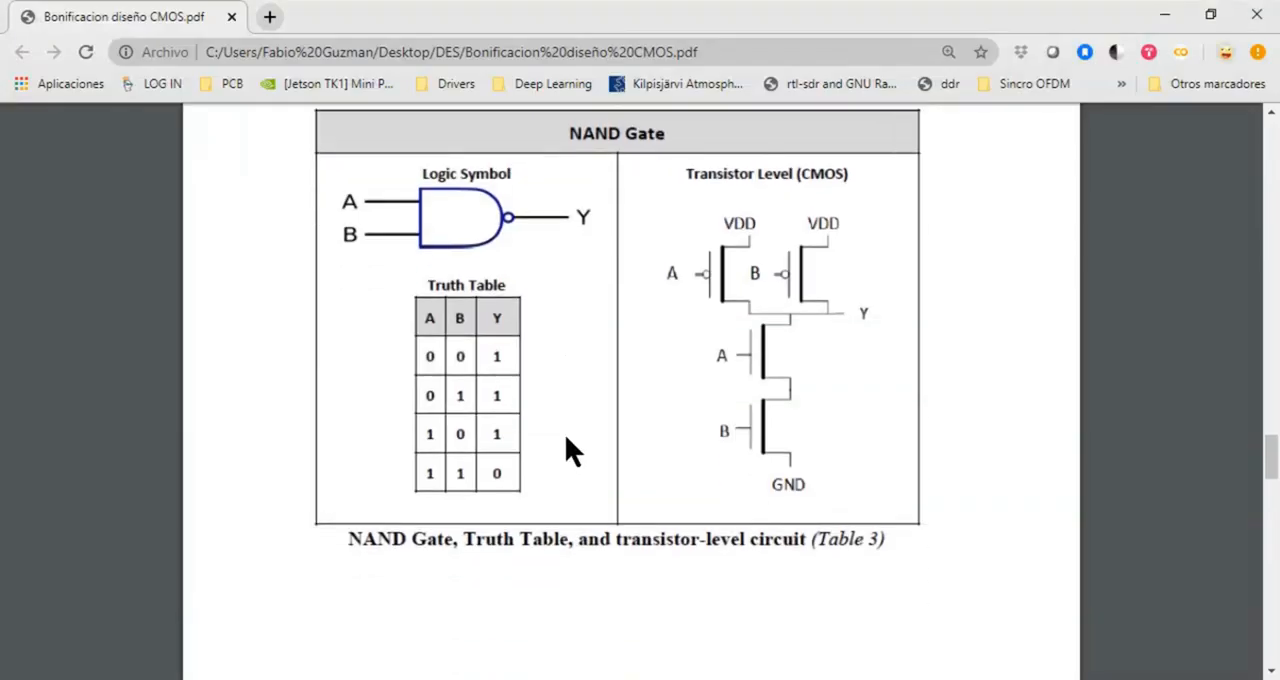
scroll(566, 437, "down", 1)
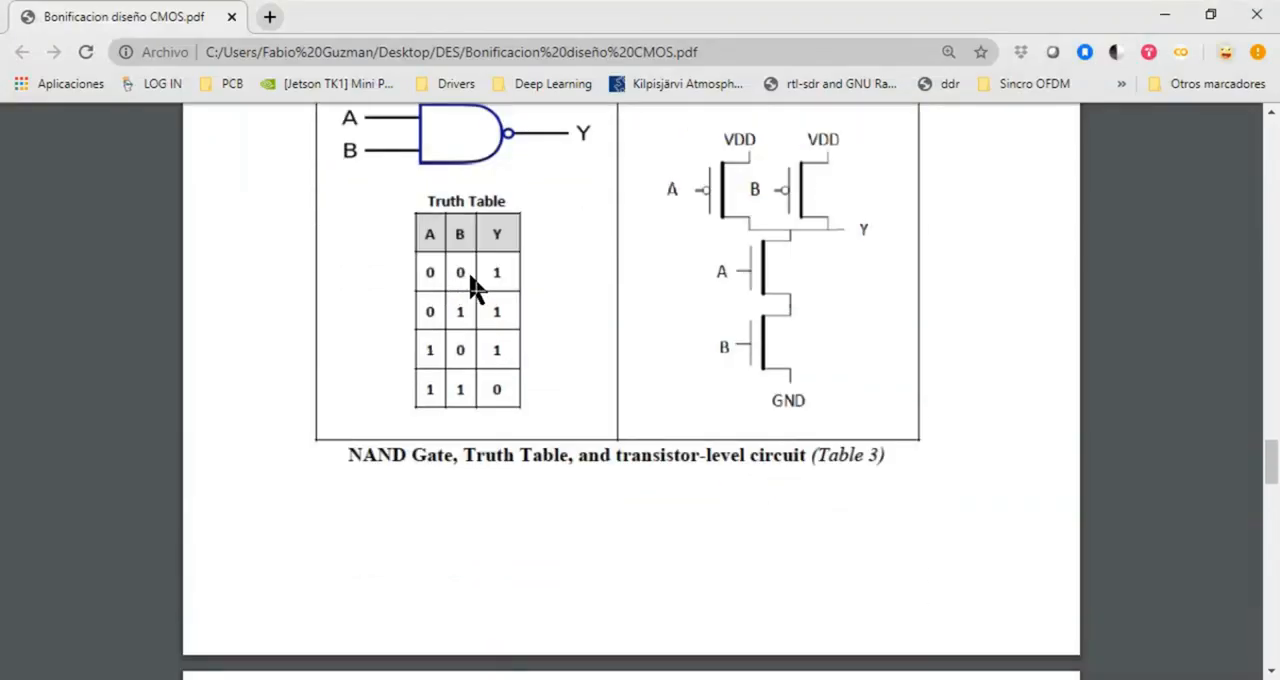